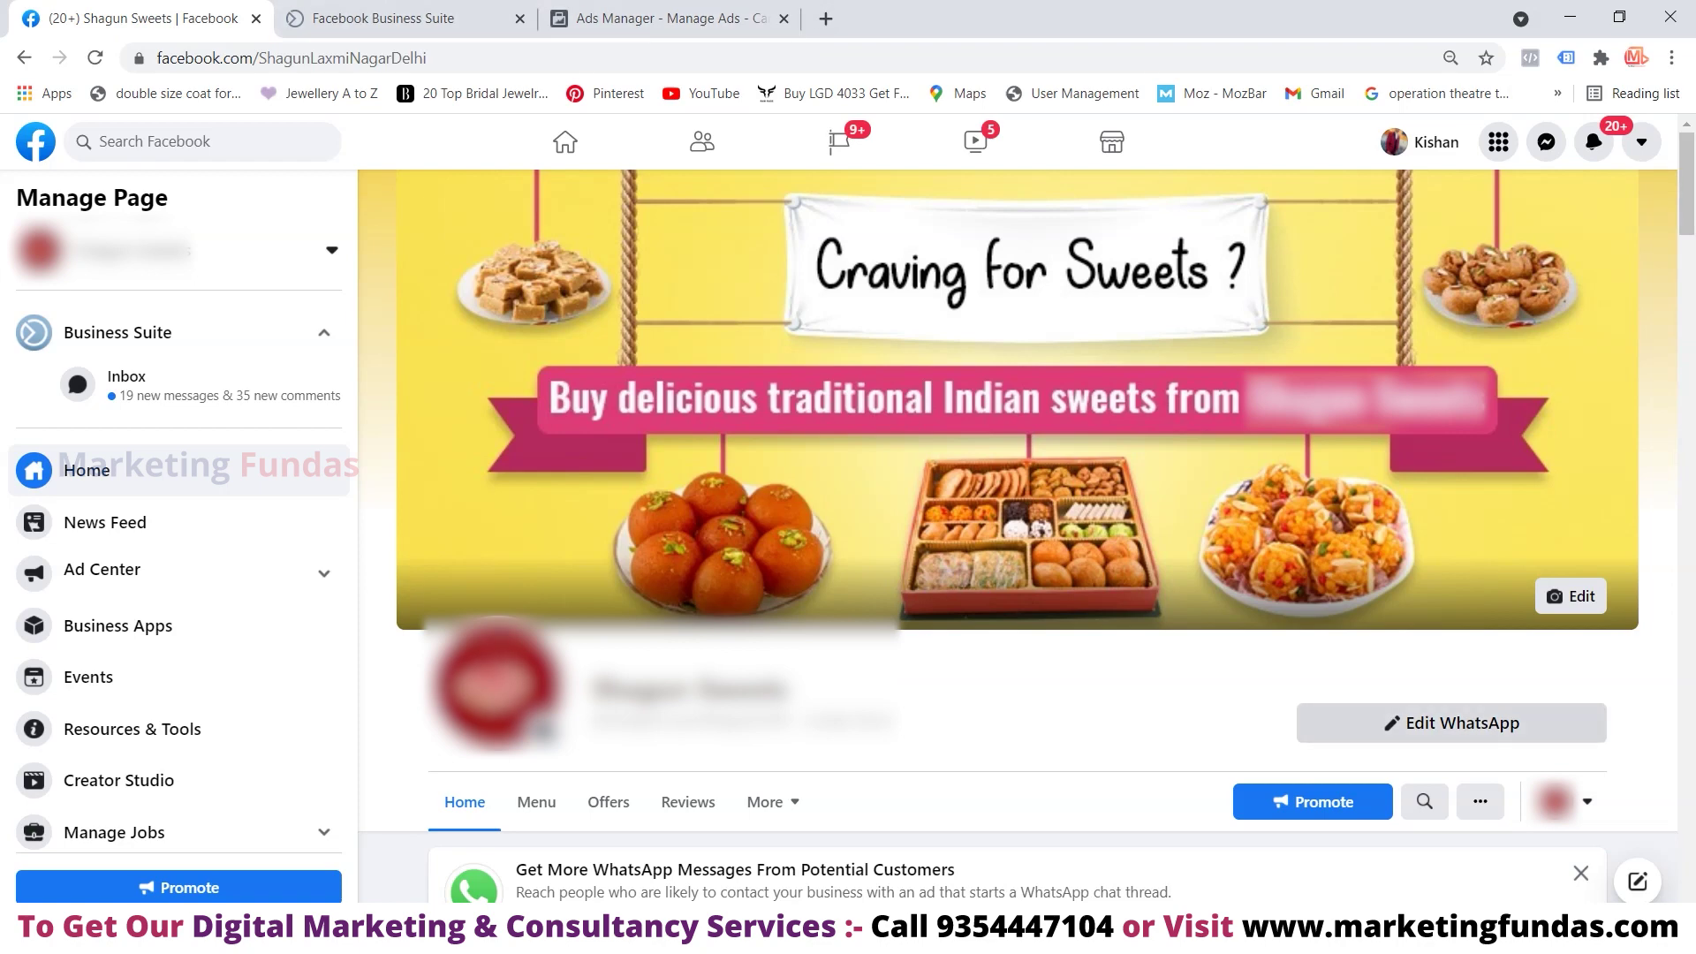
pyautogui.click(1451, 723)
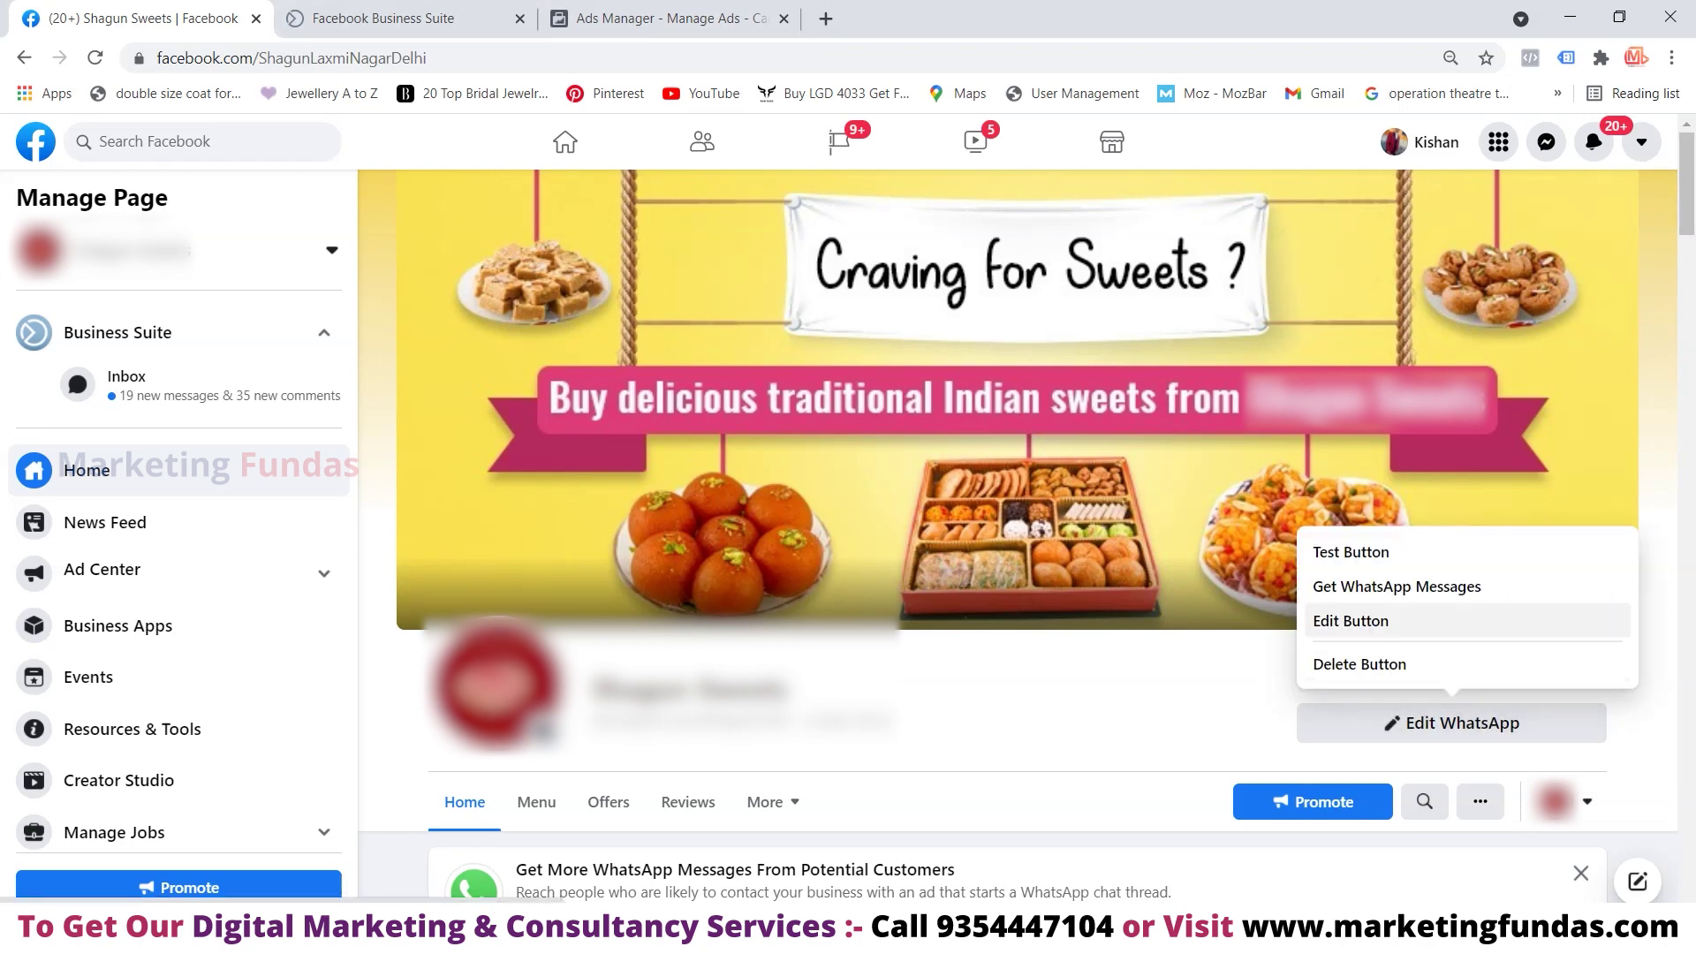
pyautogui.click(1350, 621)
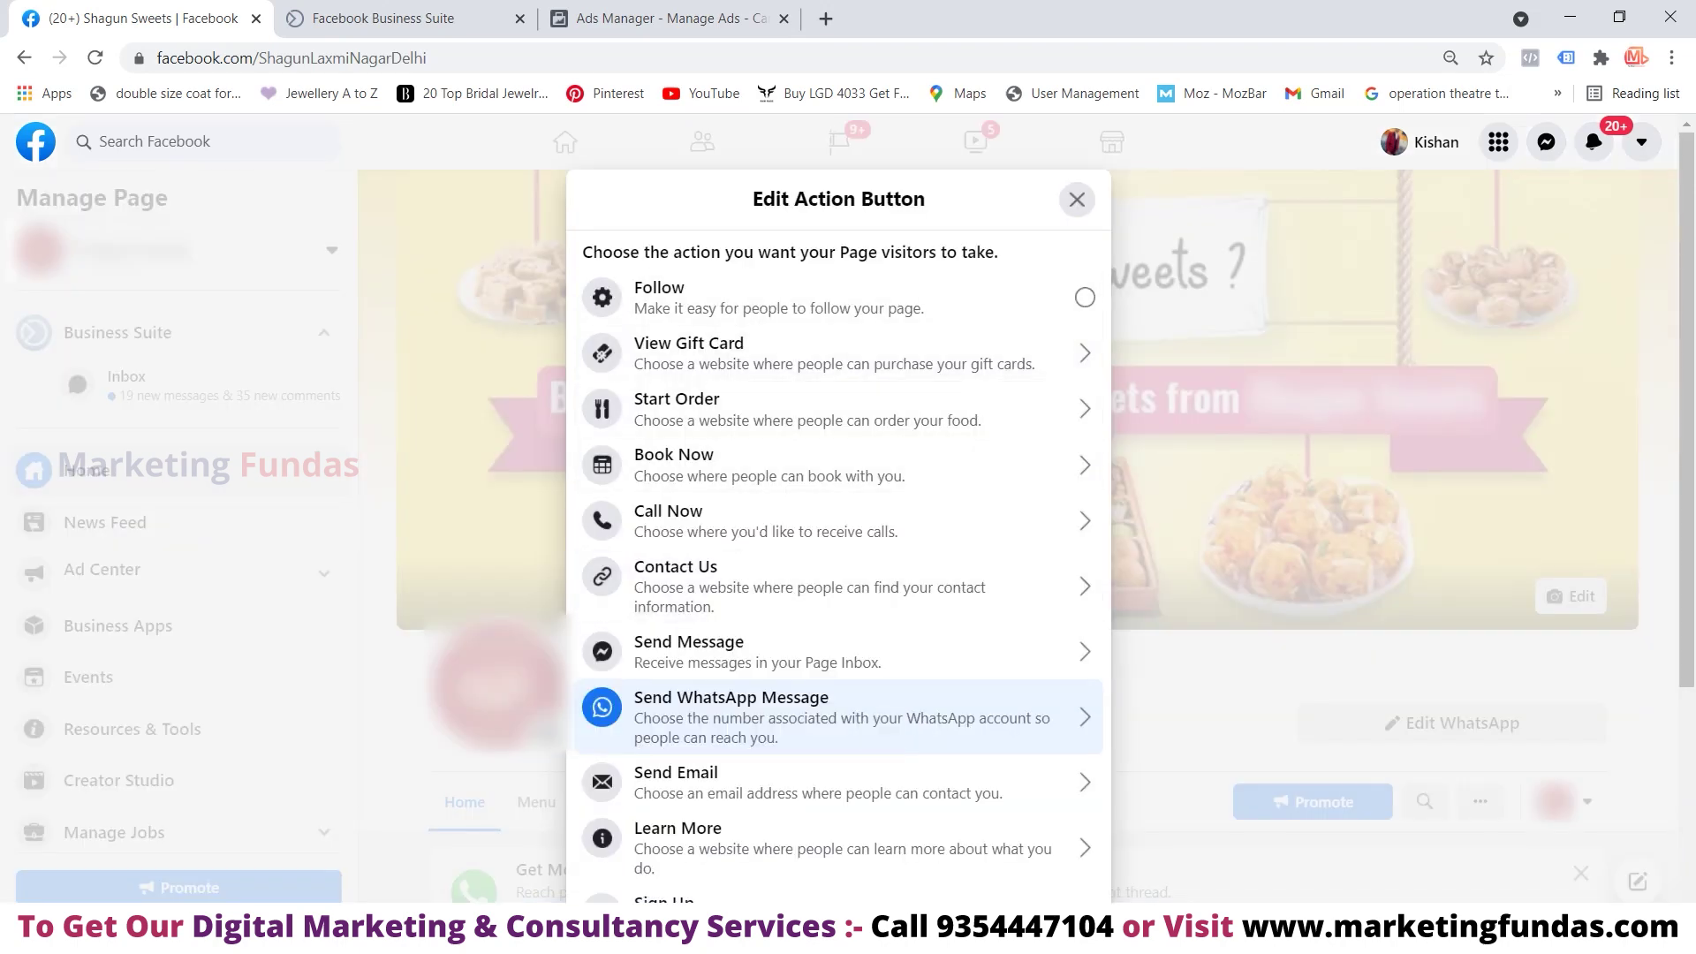
pyautogui.click(795, 521)
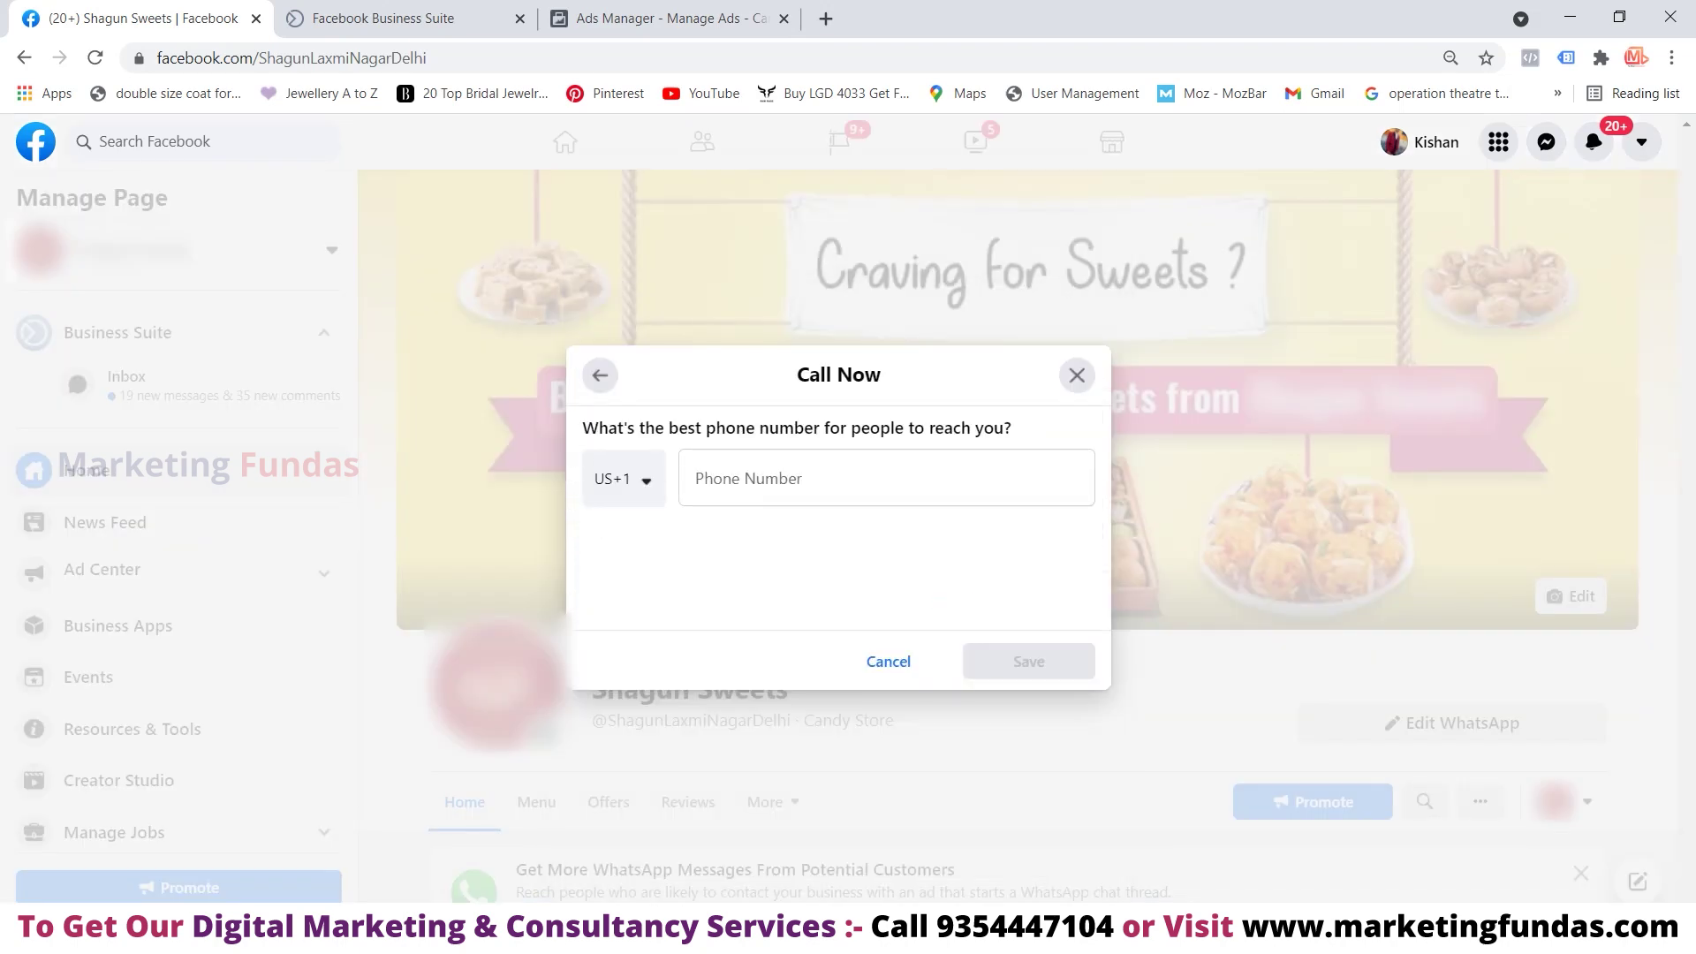
pyautogui.click(623, 479)
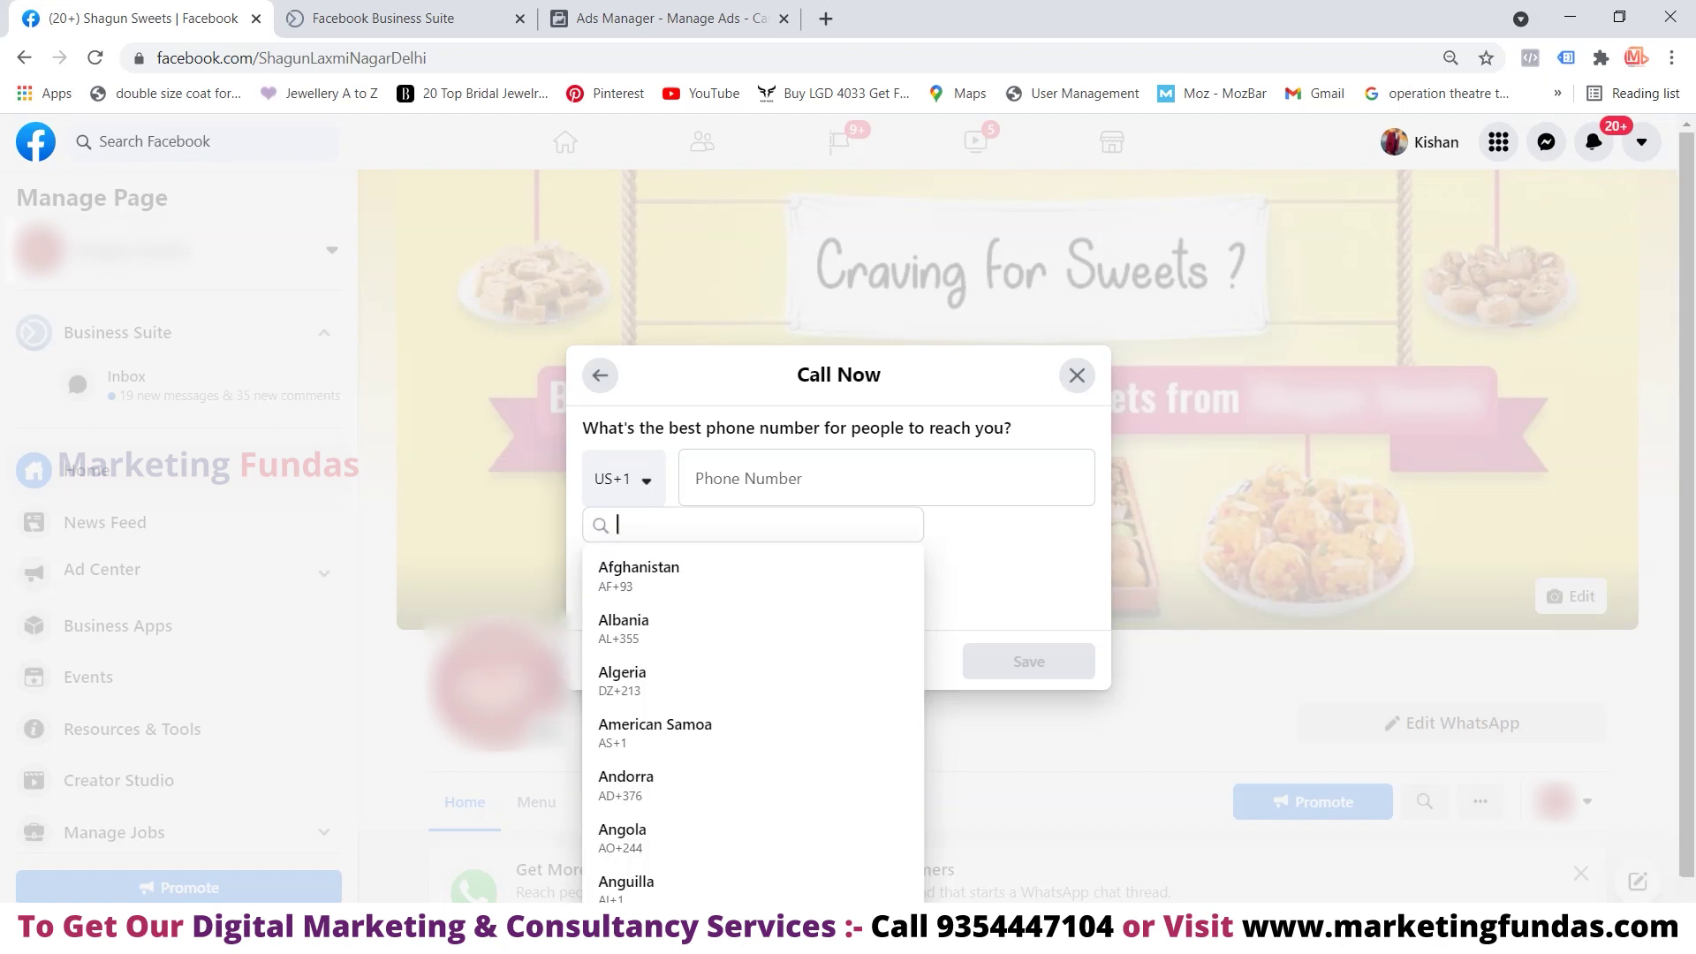
pyautogui.write('in')
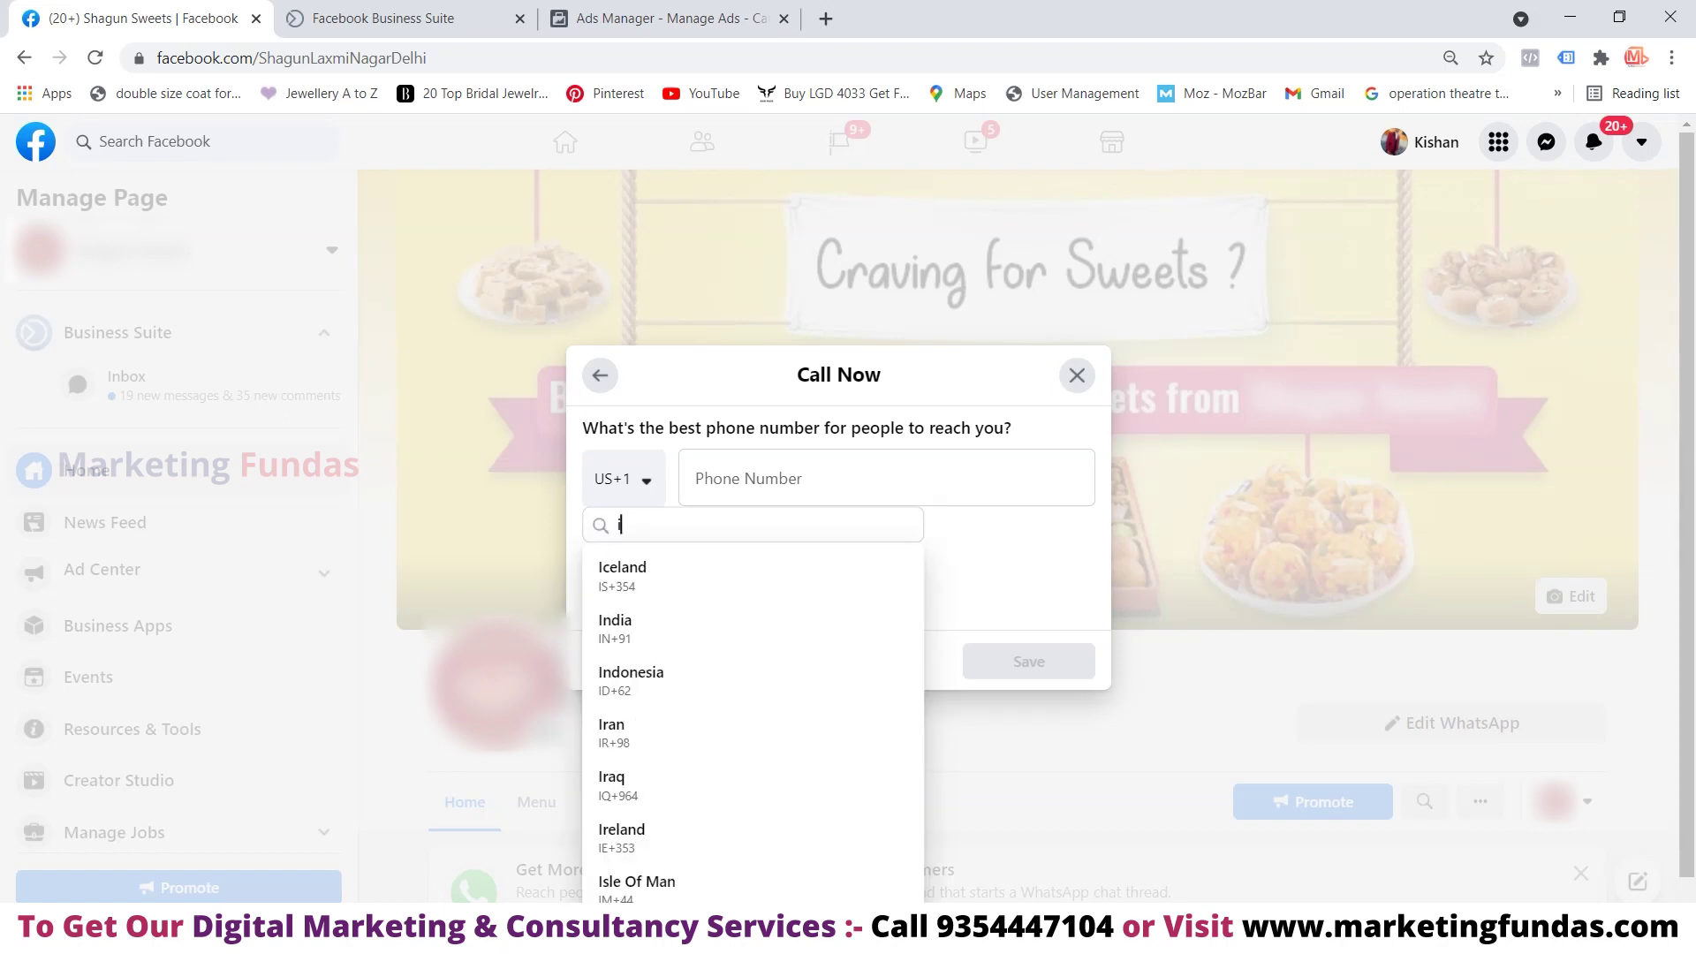
pyautogui.press('Down')
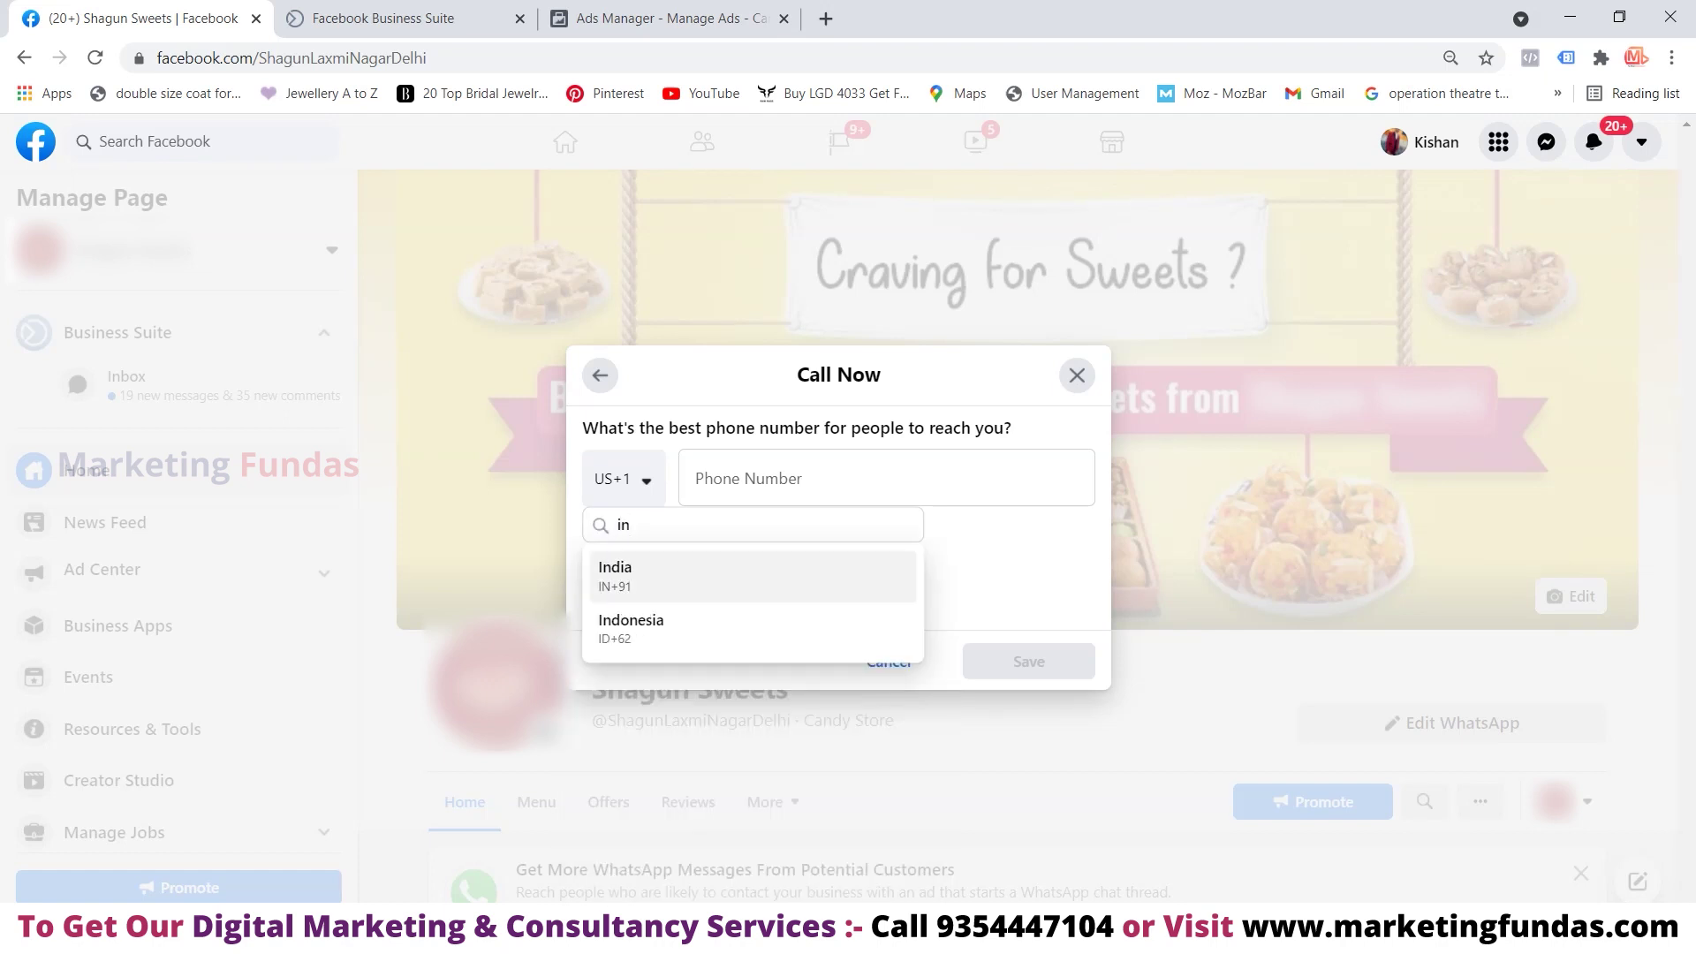
pyautogui.press('Return')
pyautogui.press('Tab')
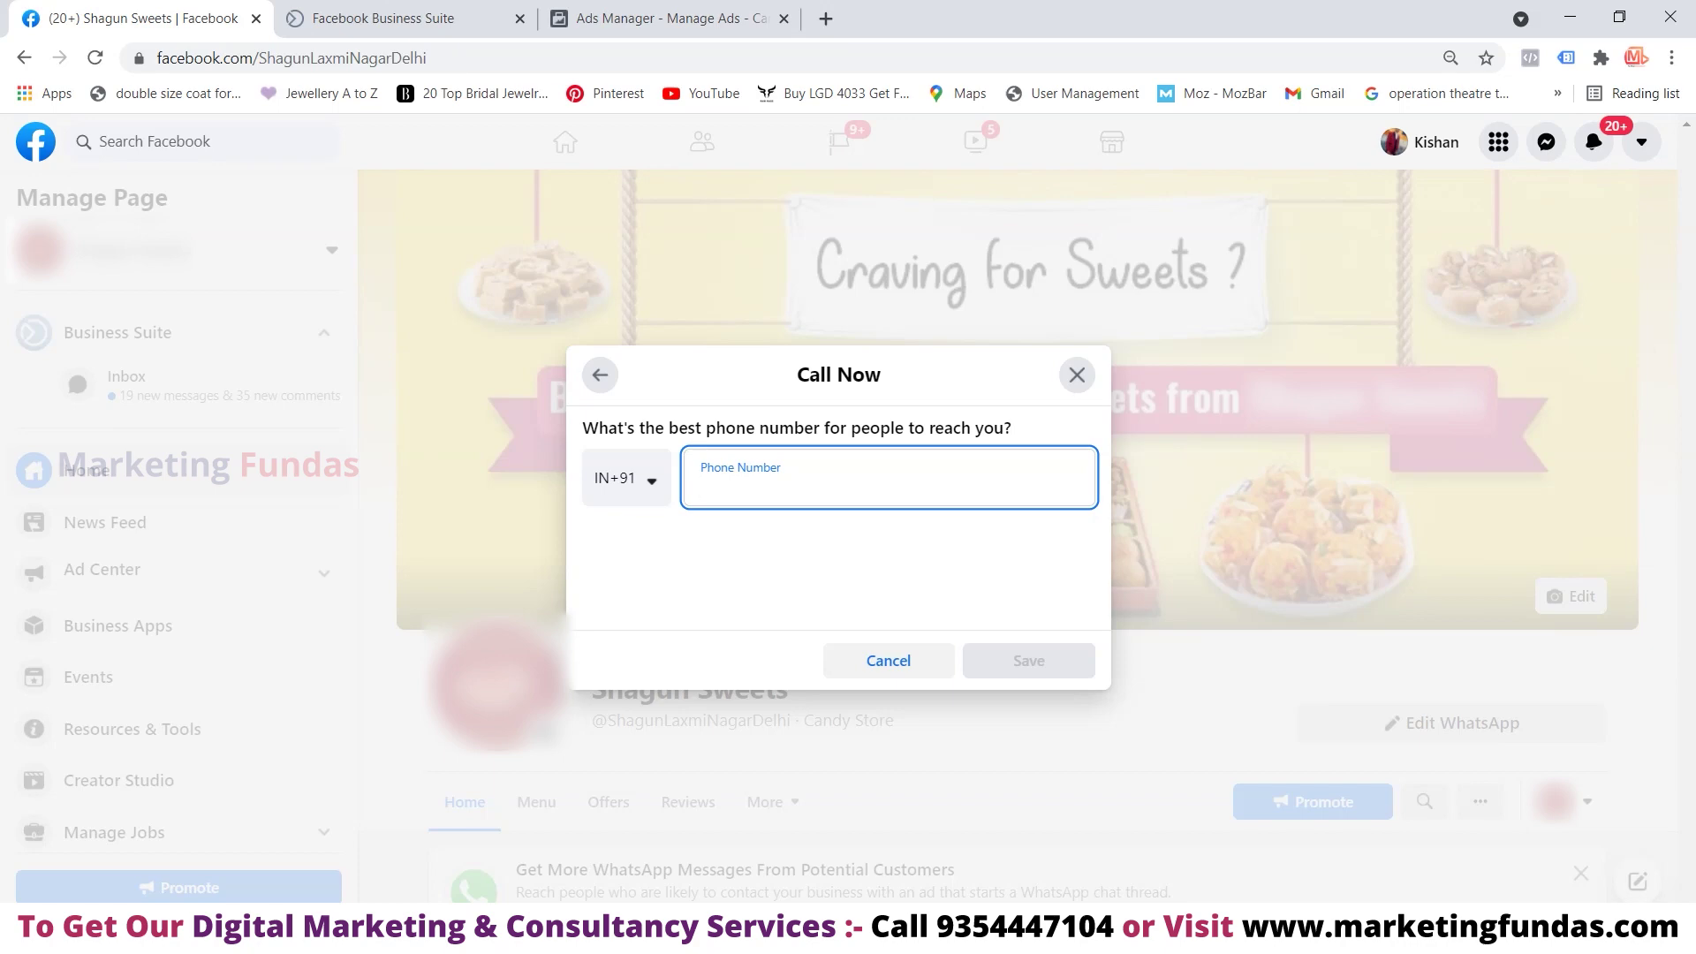
pyautogui.click(887, 661)
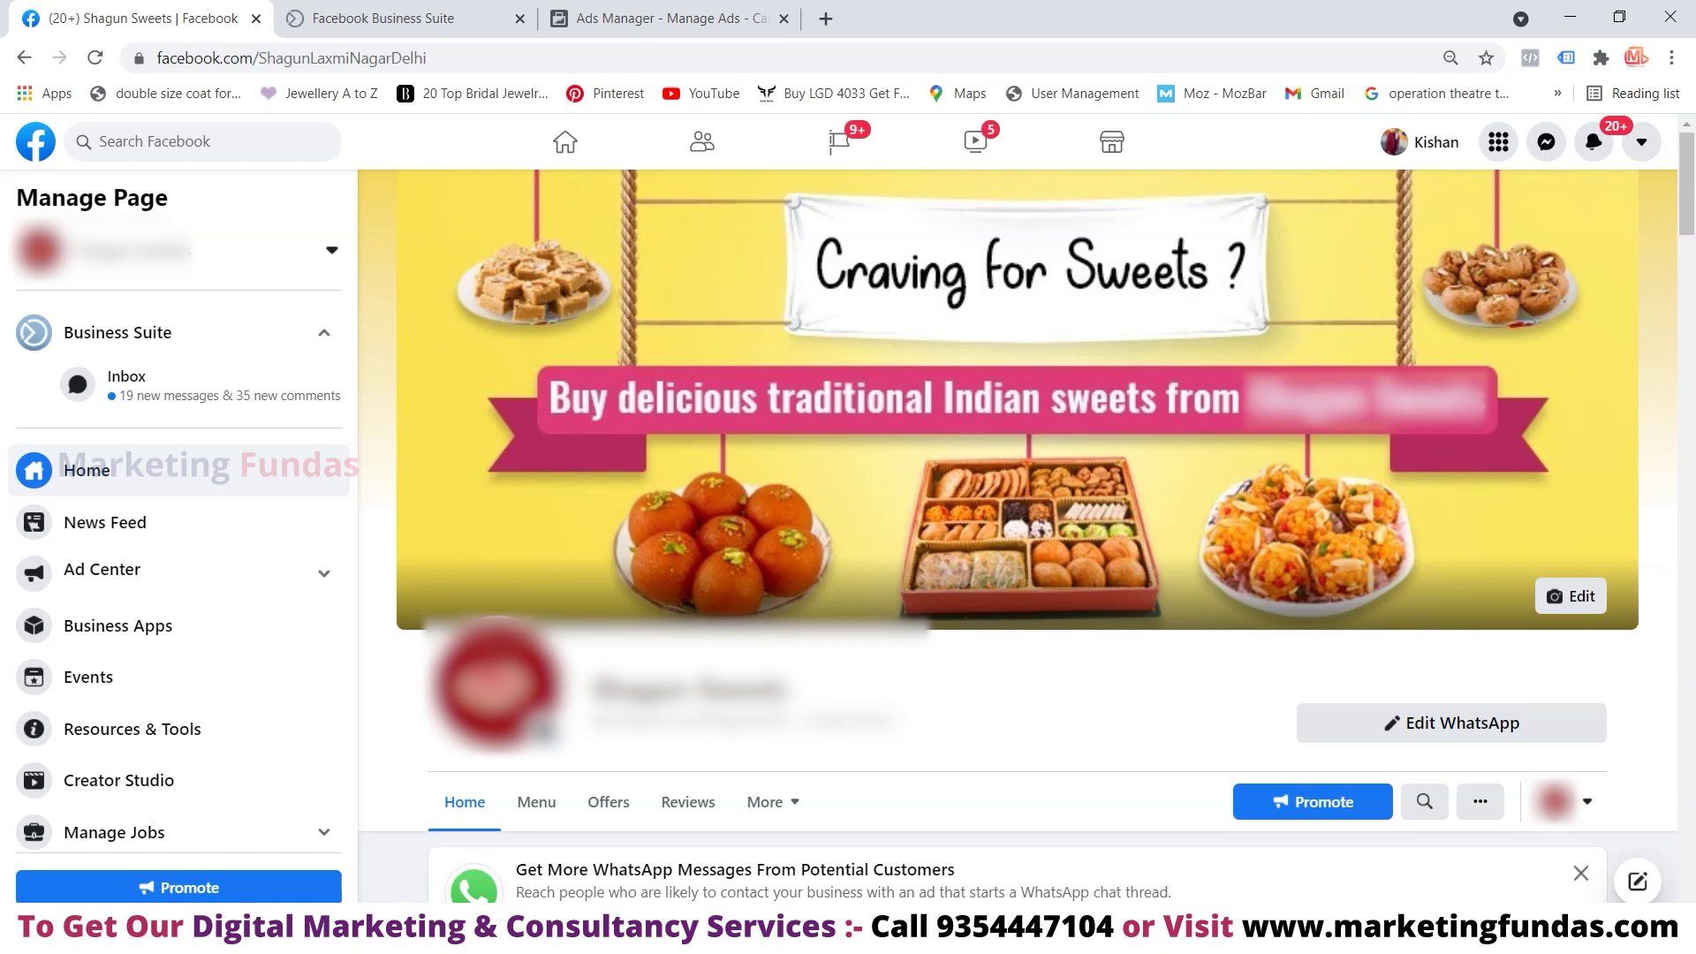
# Switch to the Business Suite Ad Center and look through the page's list of past ads
pyautogui.hotkey('ctrl', '2')
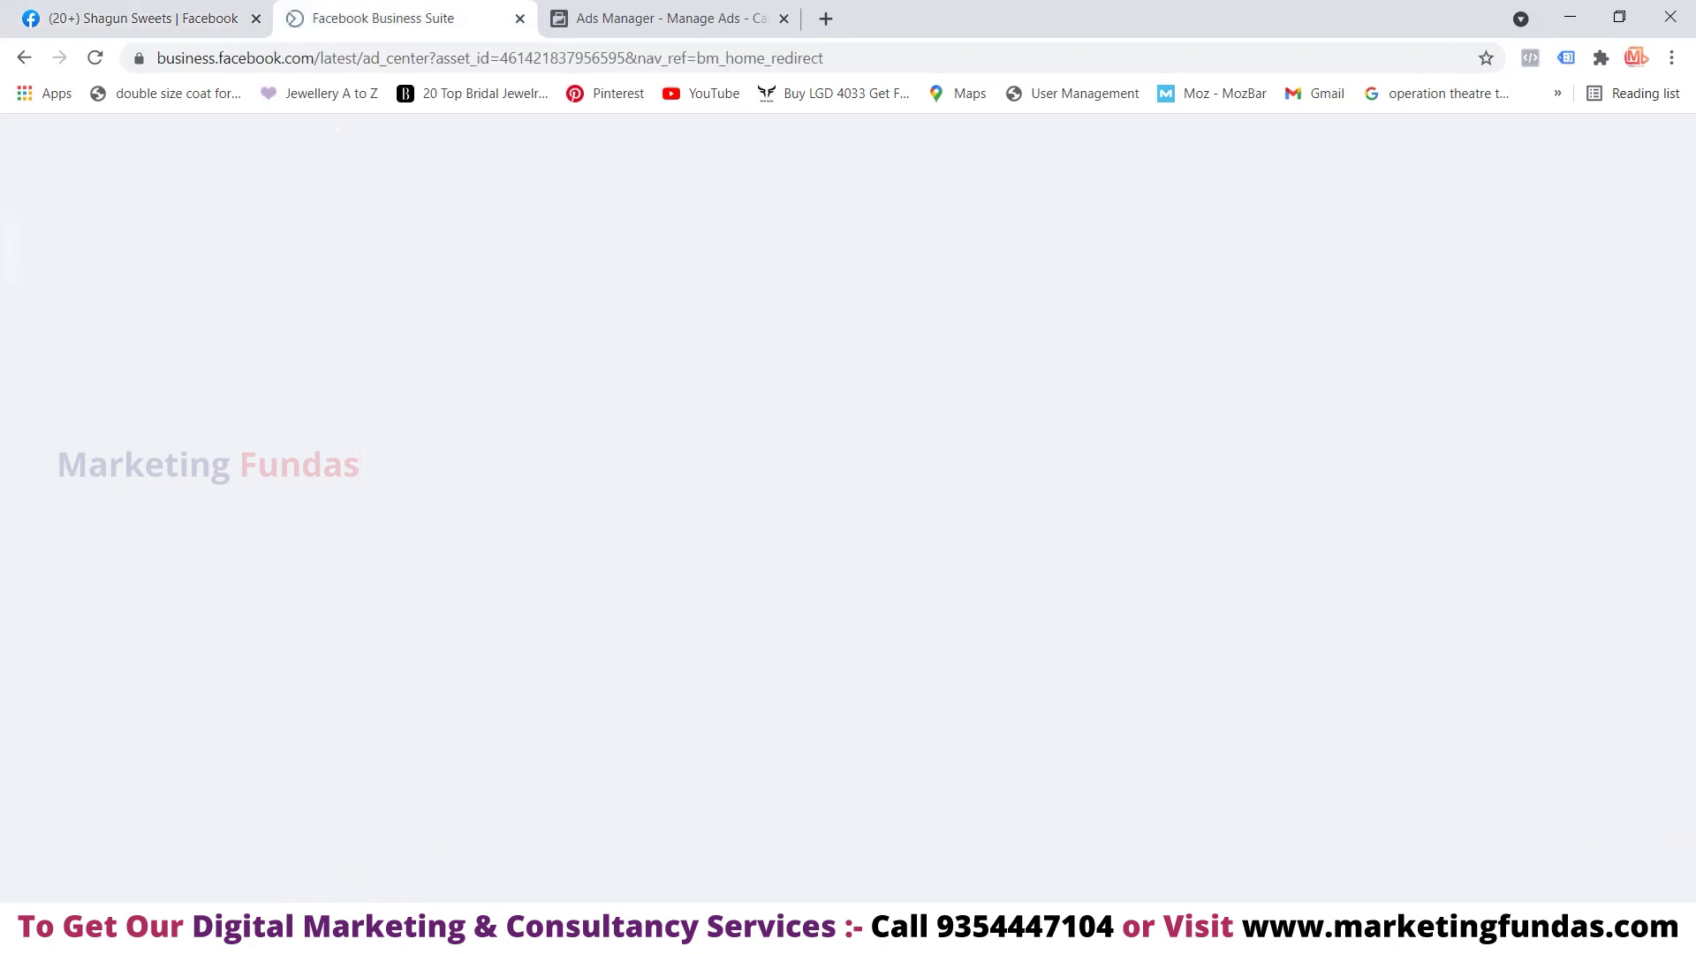
pyautogui.scroll(2, 869, 545)
pyautogui.scroll(-2, 869, 544)
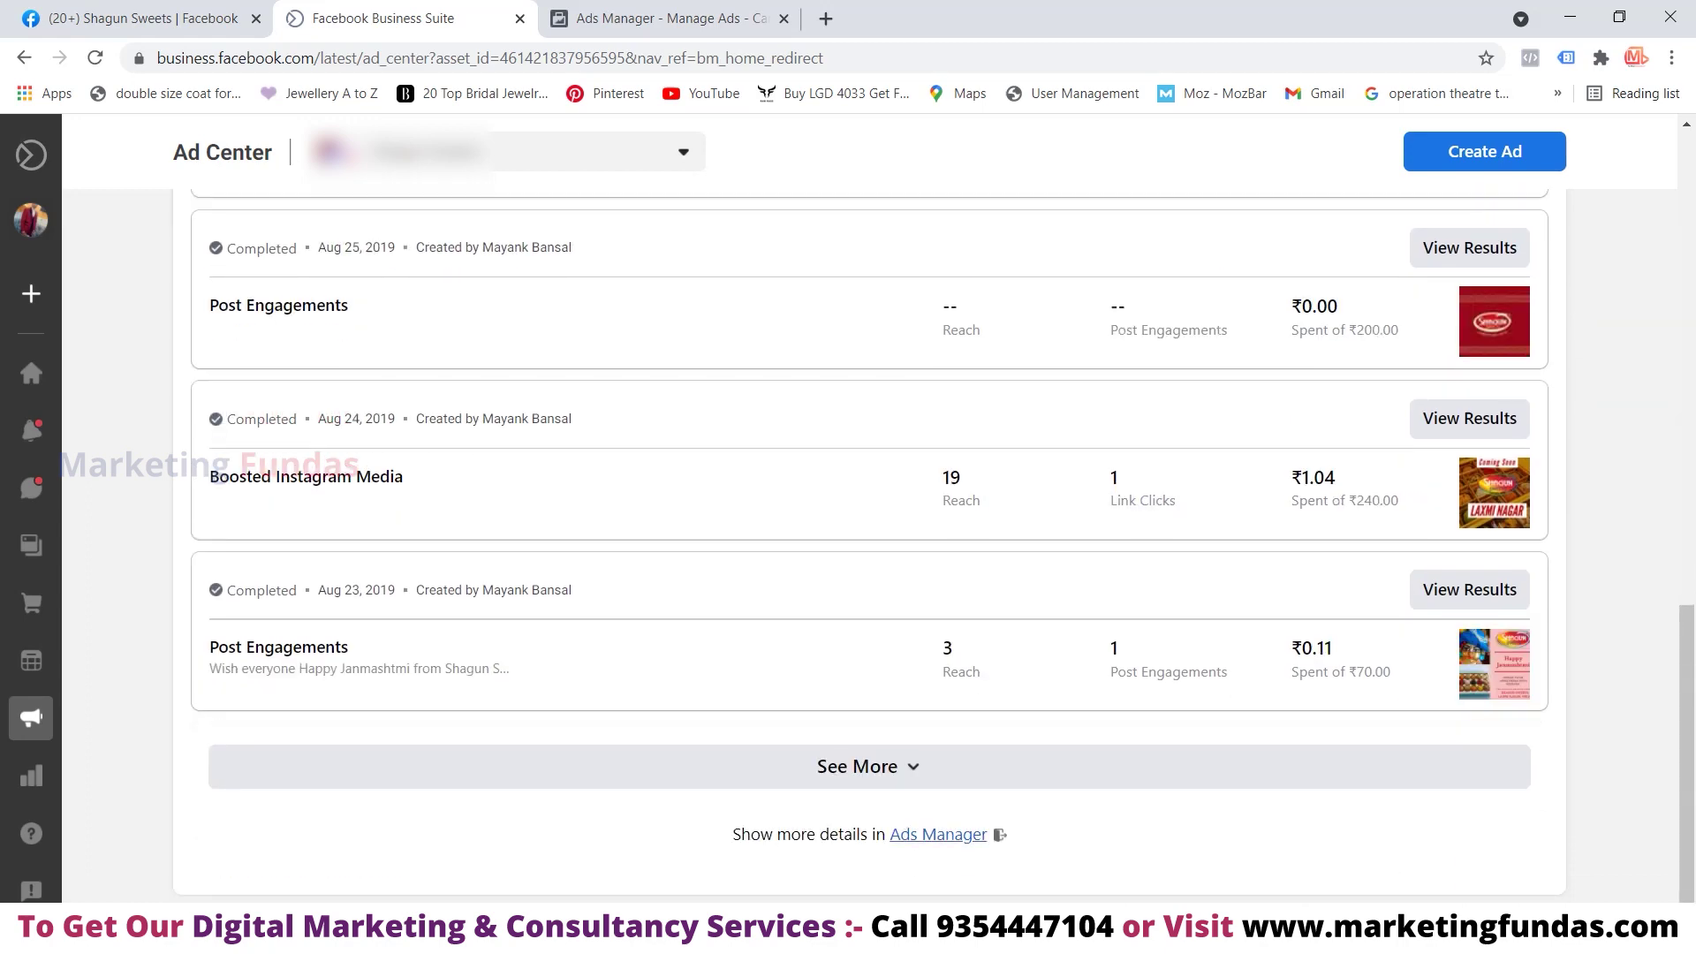
pyautogui.moveTo(32, 717)
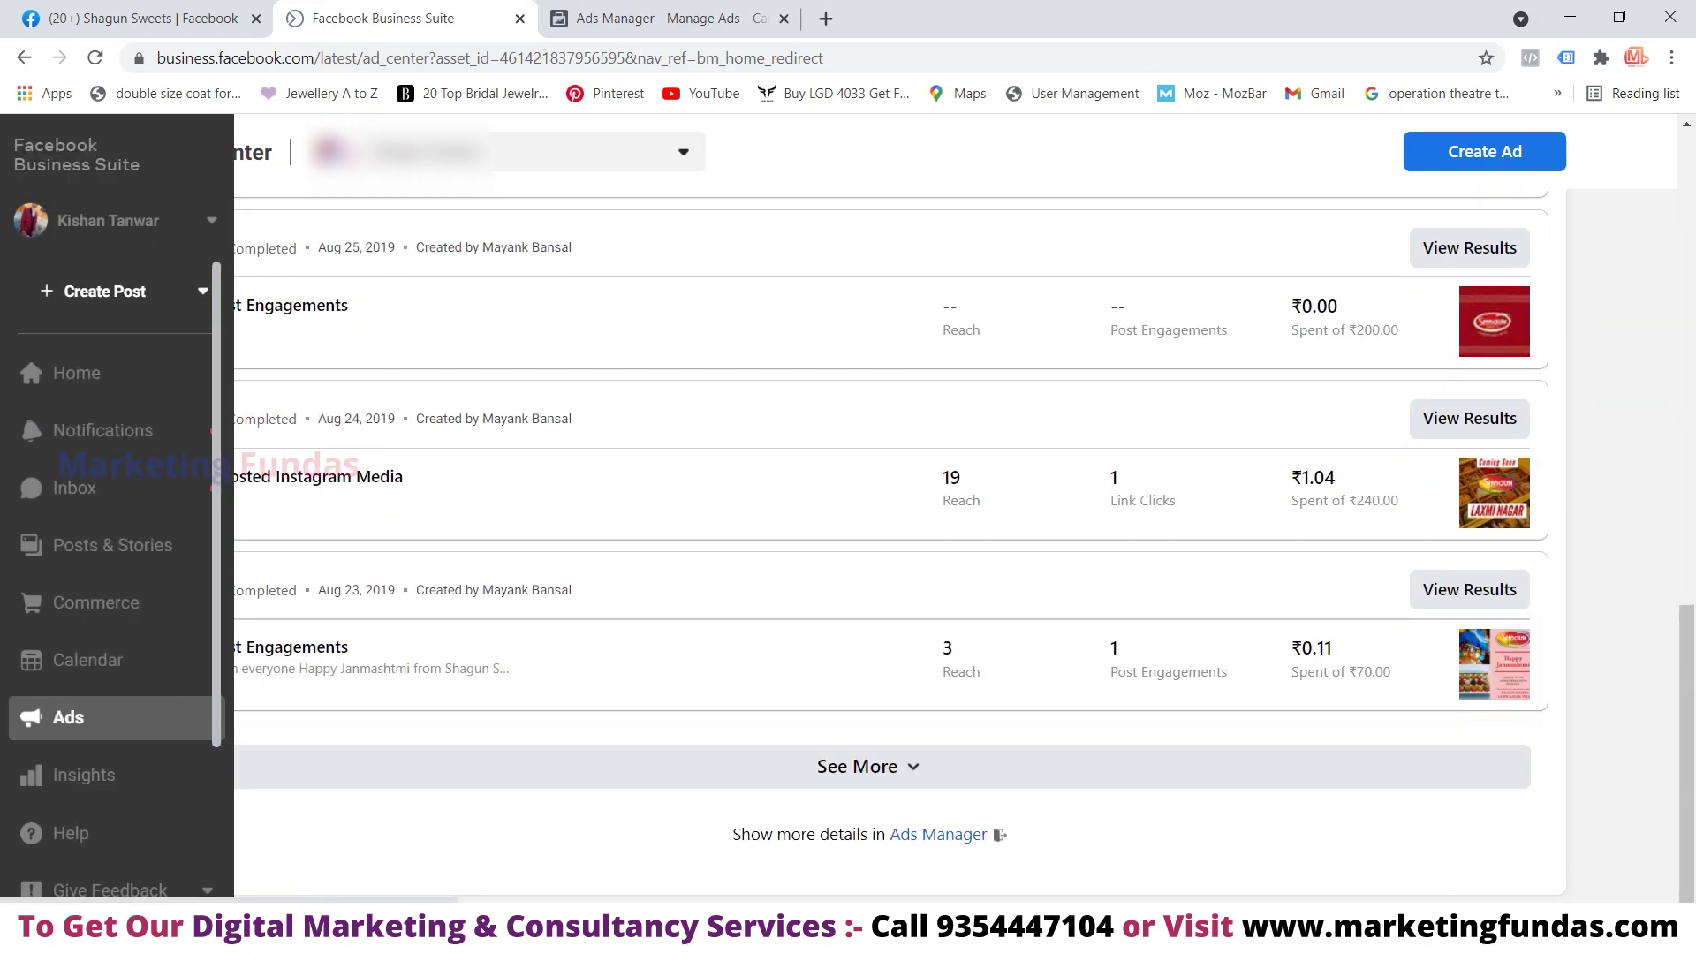
pyautogui.scroll(3, 938, 833)
pyautogui.scroll(-3, 938, 834)
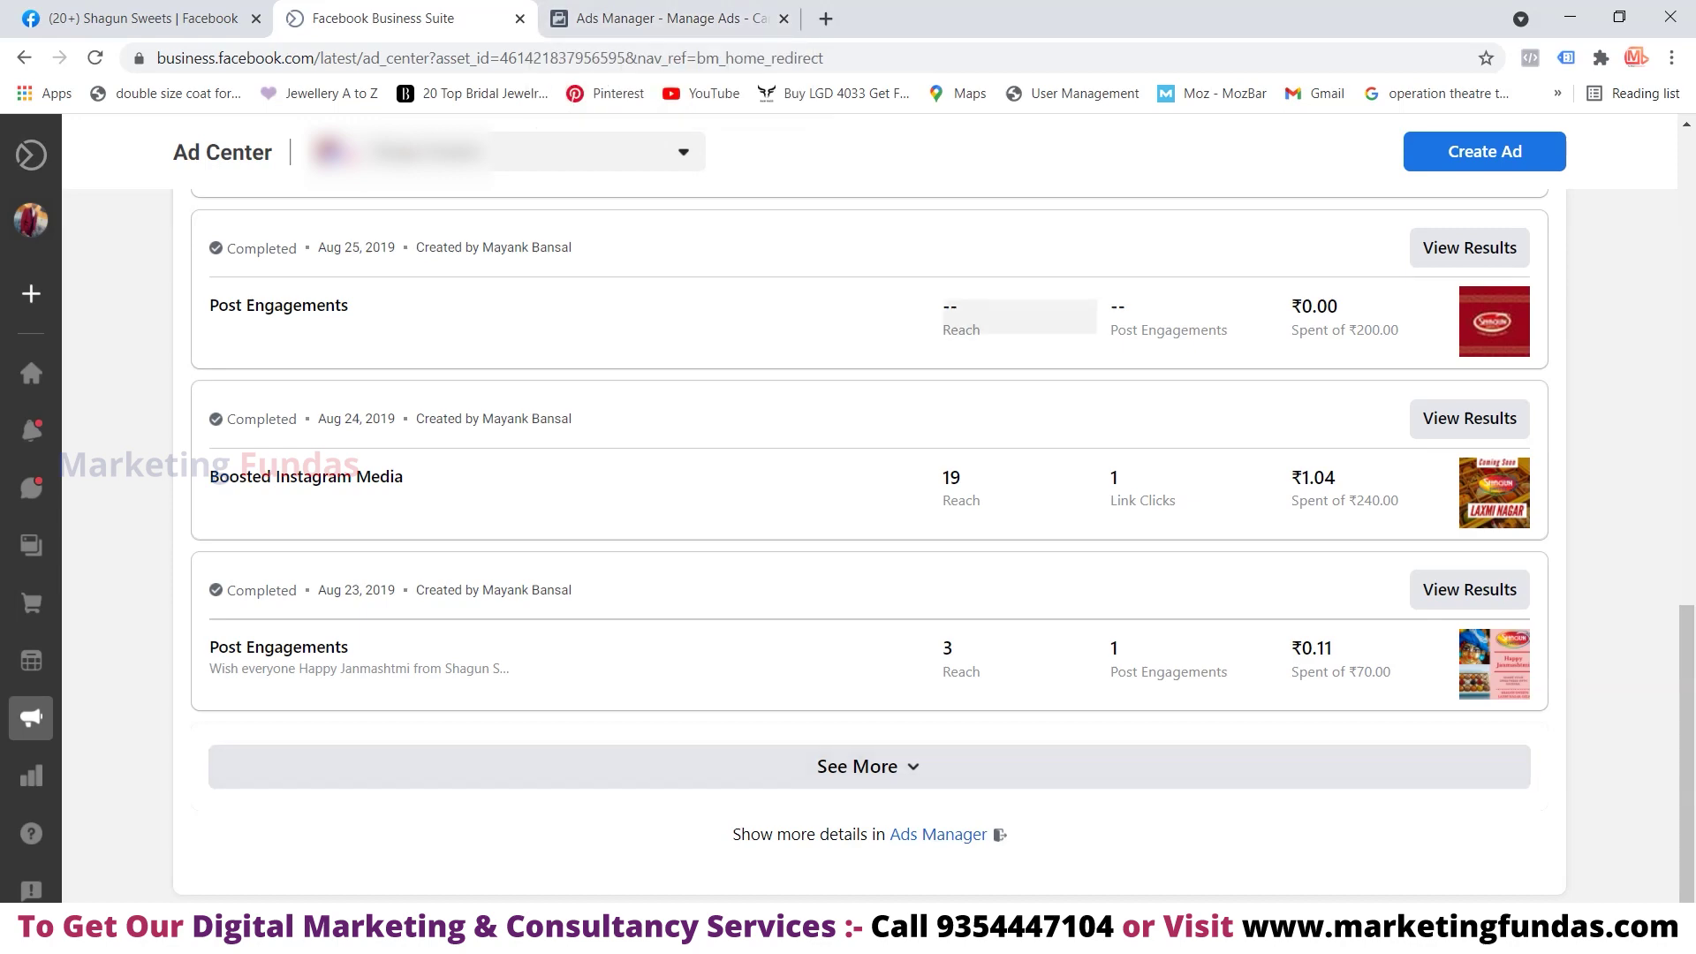
# Switch to Ads Manager and look through the available ad accounts, keeping the current account
pyautogui.click(764, 17)
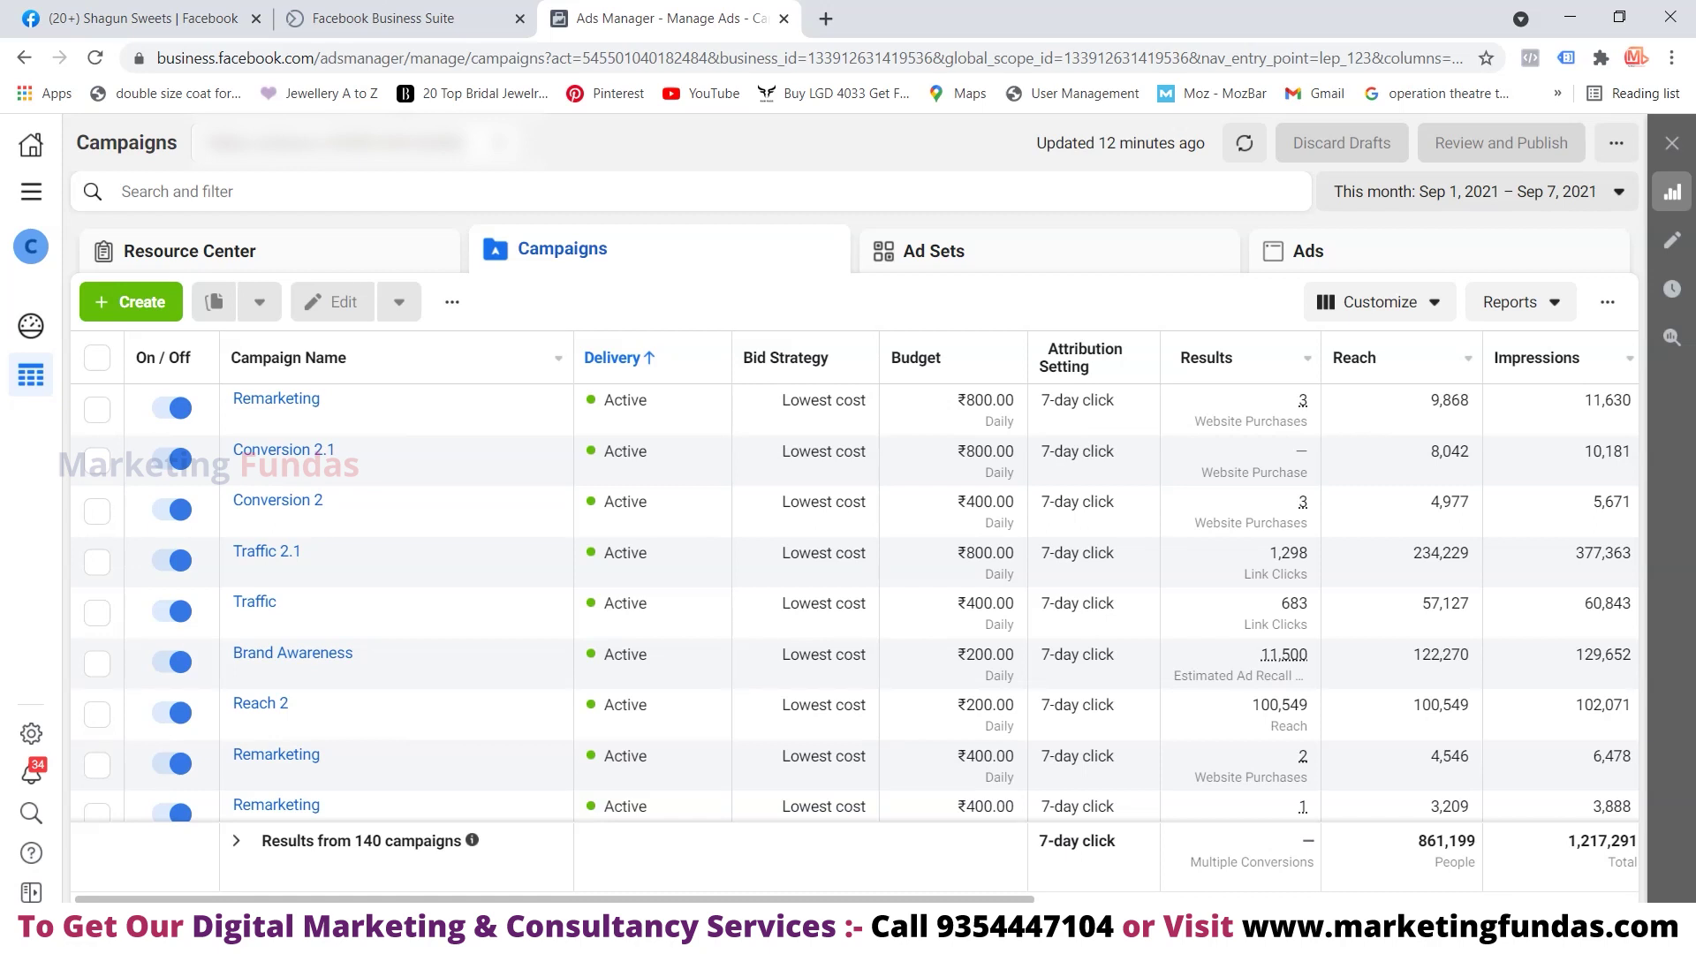
pyautogui.click(353, 142)
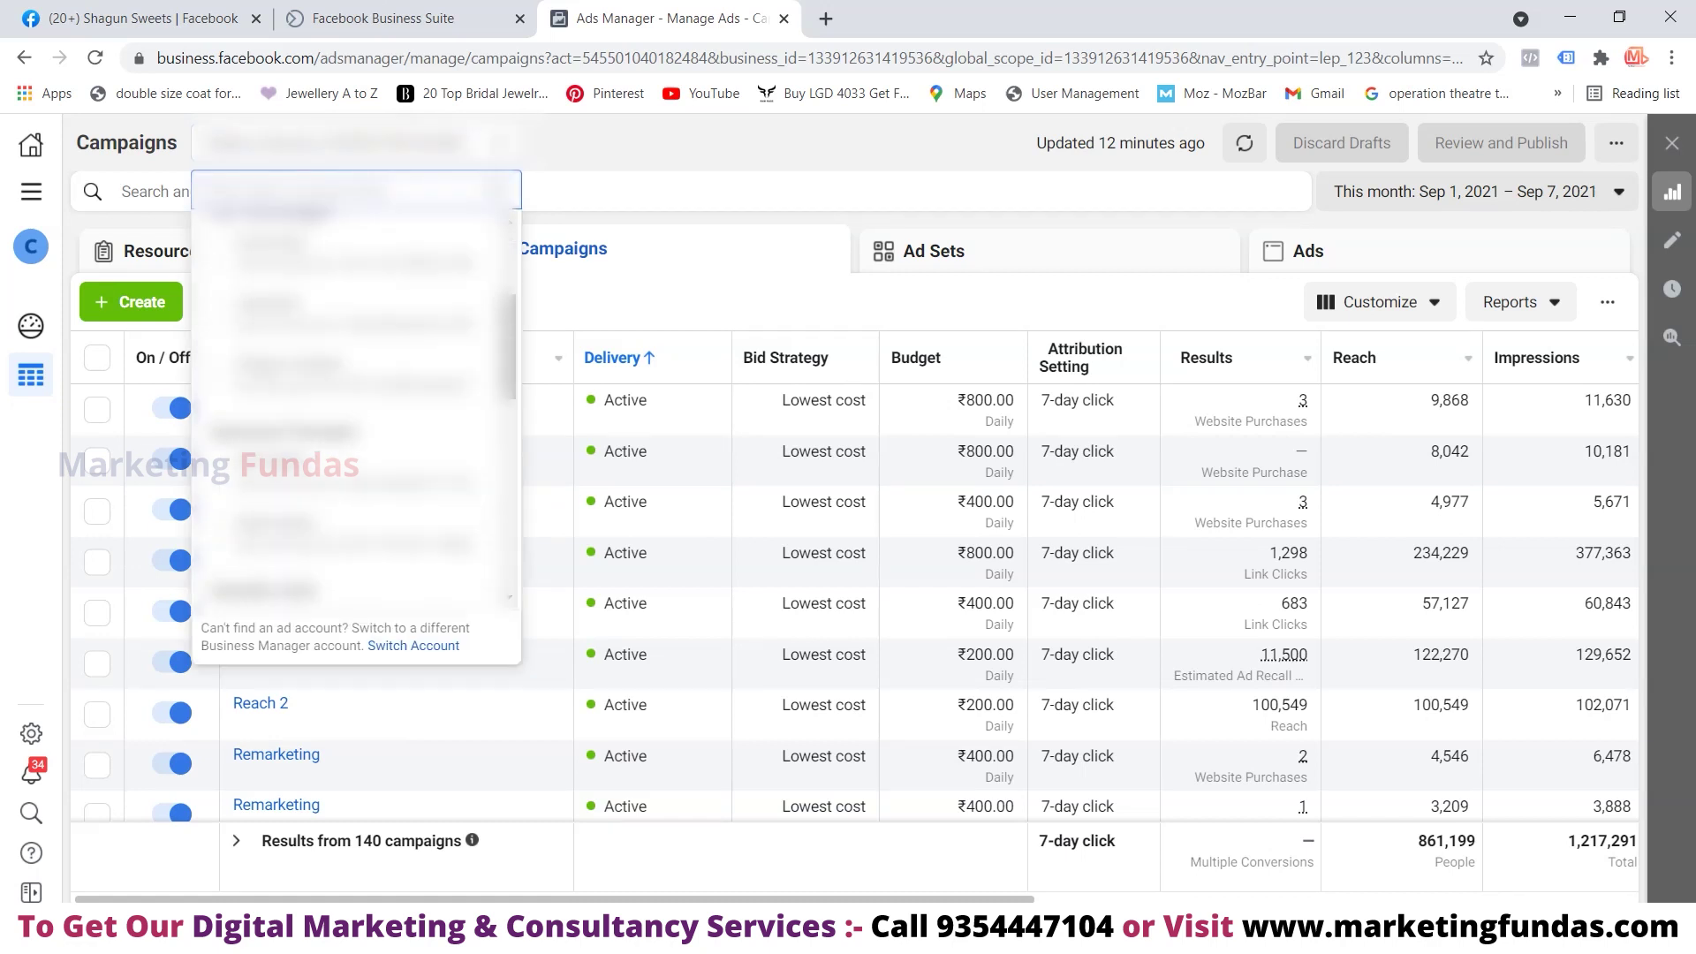
pyautogui.scroll(-3, 353, 397)
pyautogui.scroll(5, 353, 398)
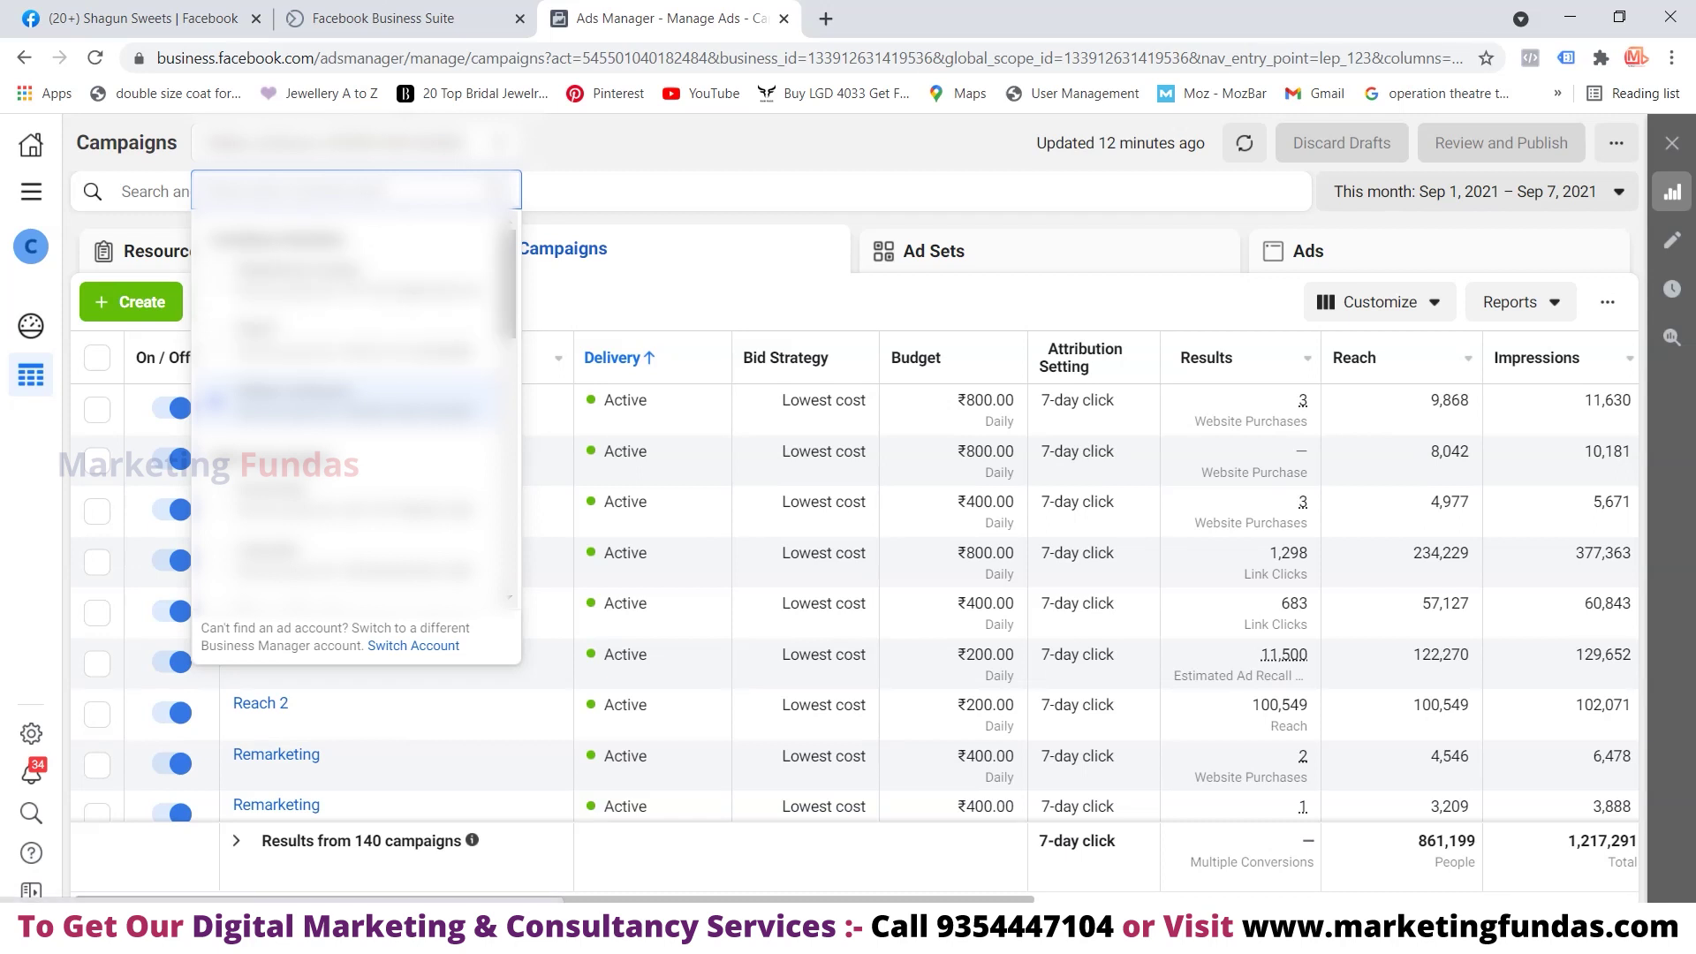
pyautogui.press('Escape')
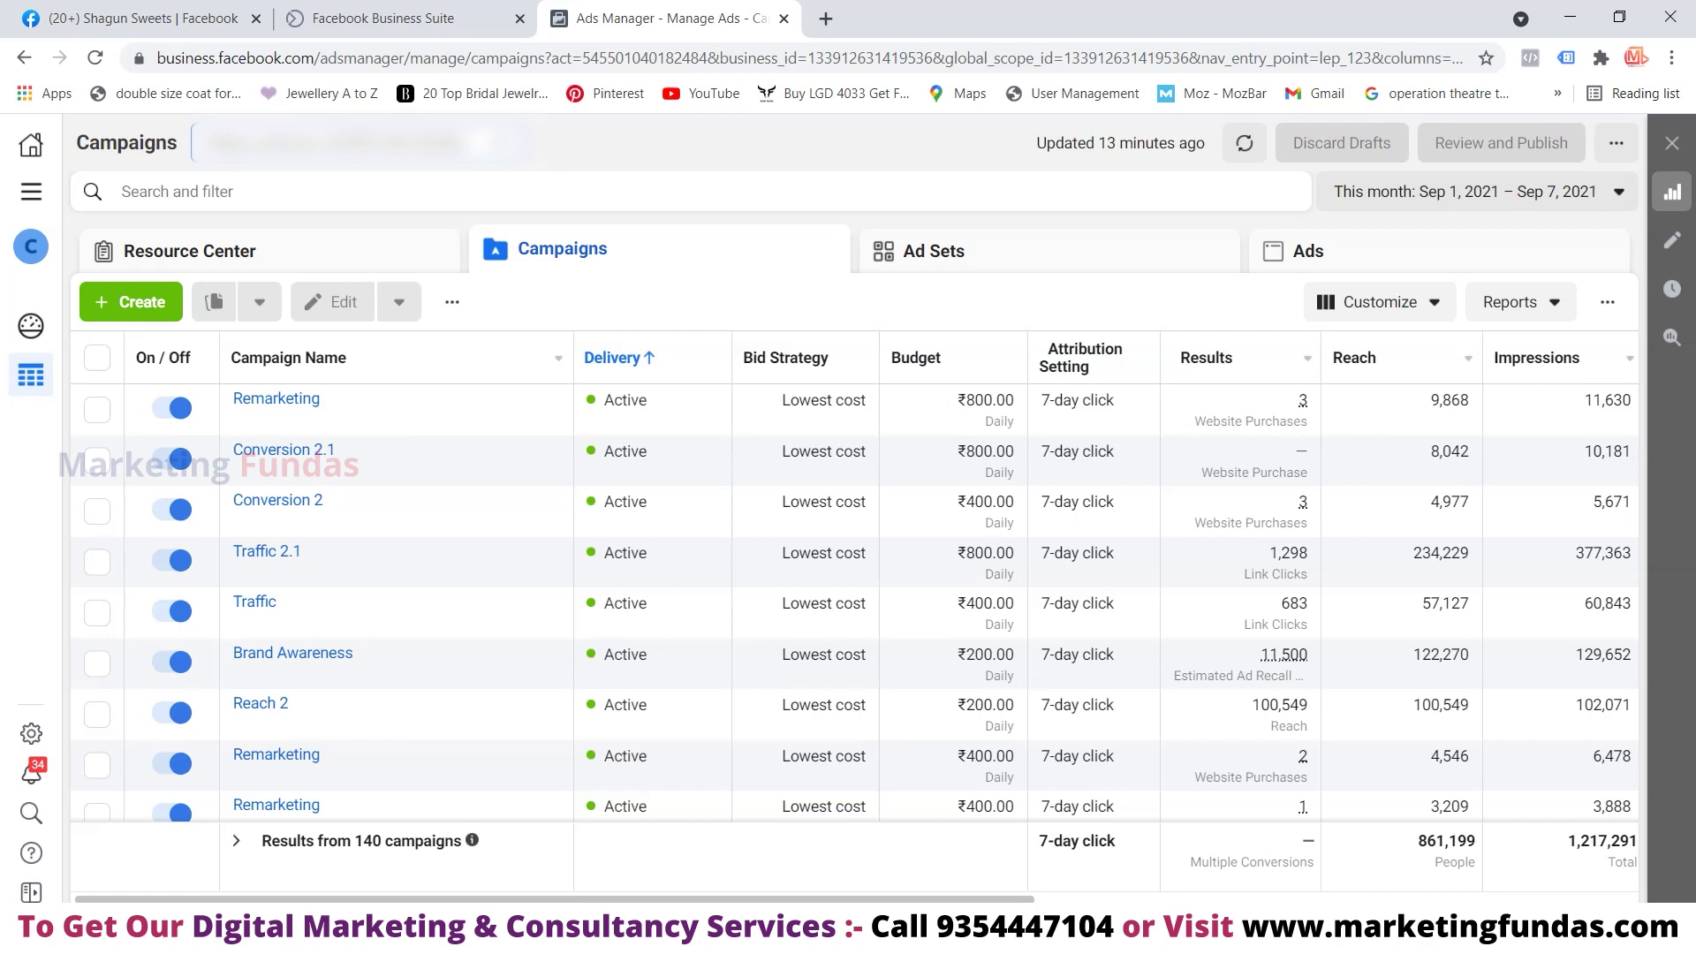
# Create a new campaign with the Lead generation objective and name it "Lead Call Demo"
pyautogui.click(131, 301)
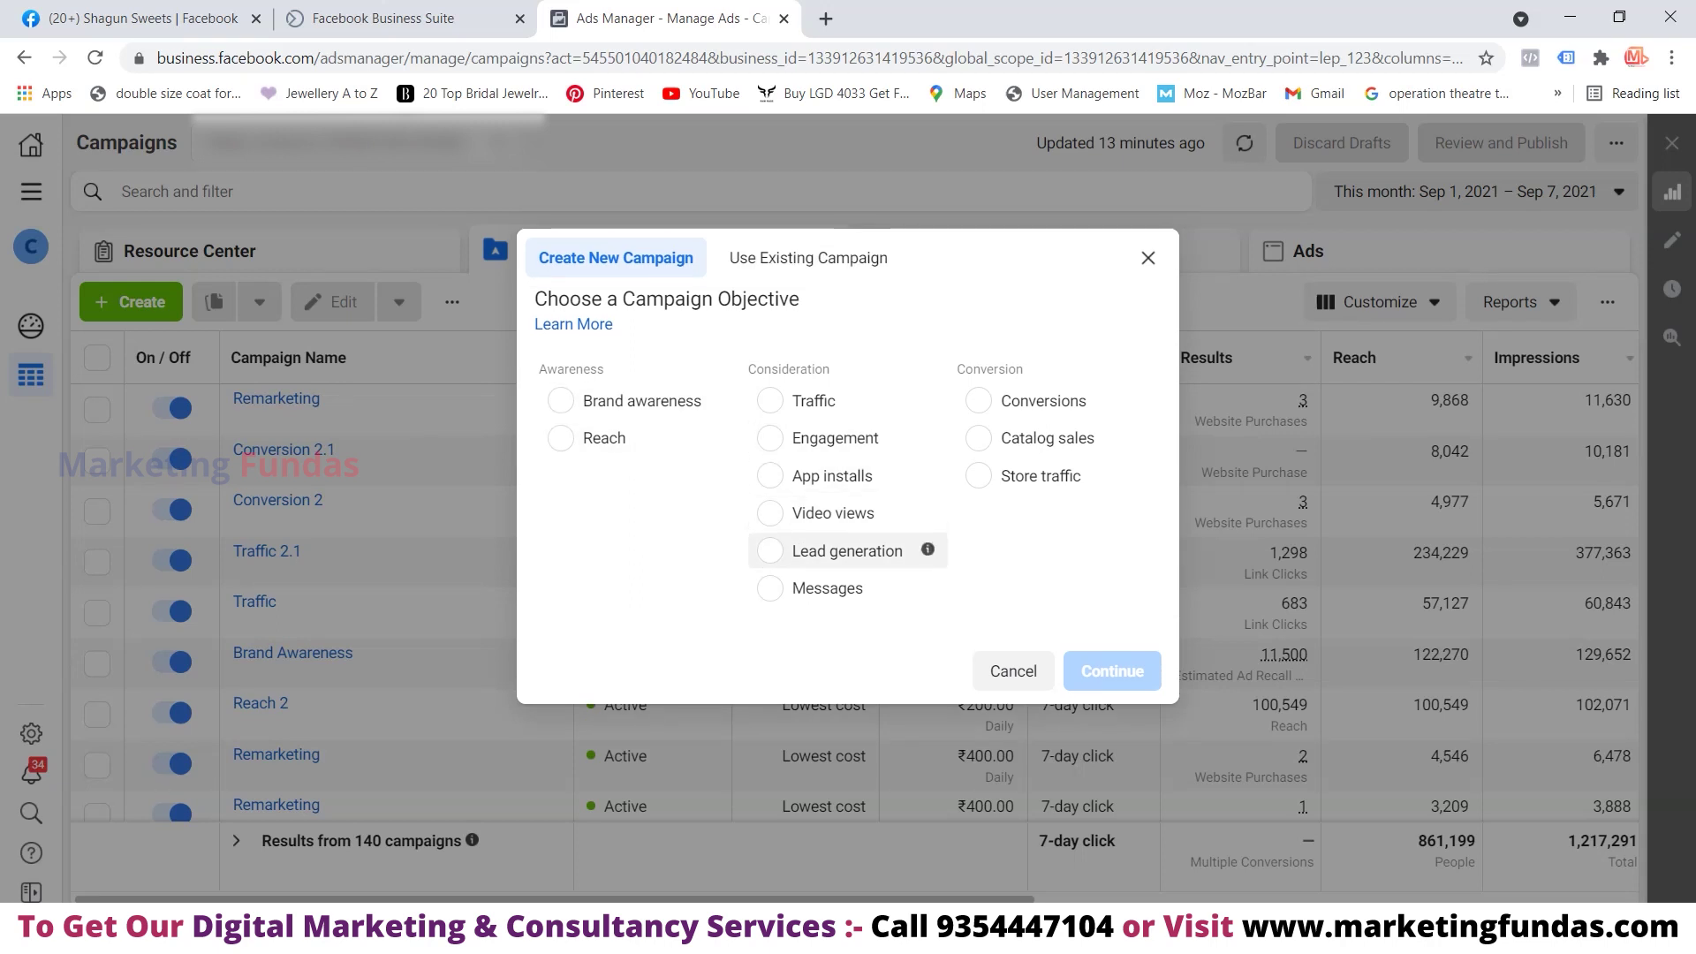
pyautogui.click(770, 550)
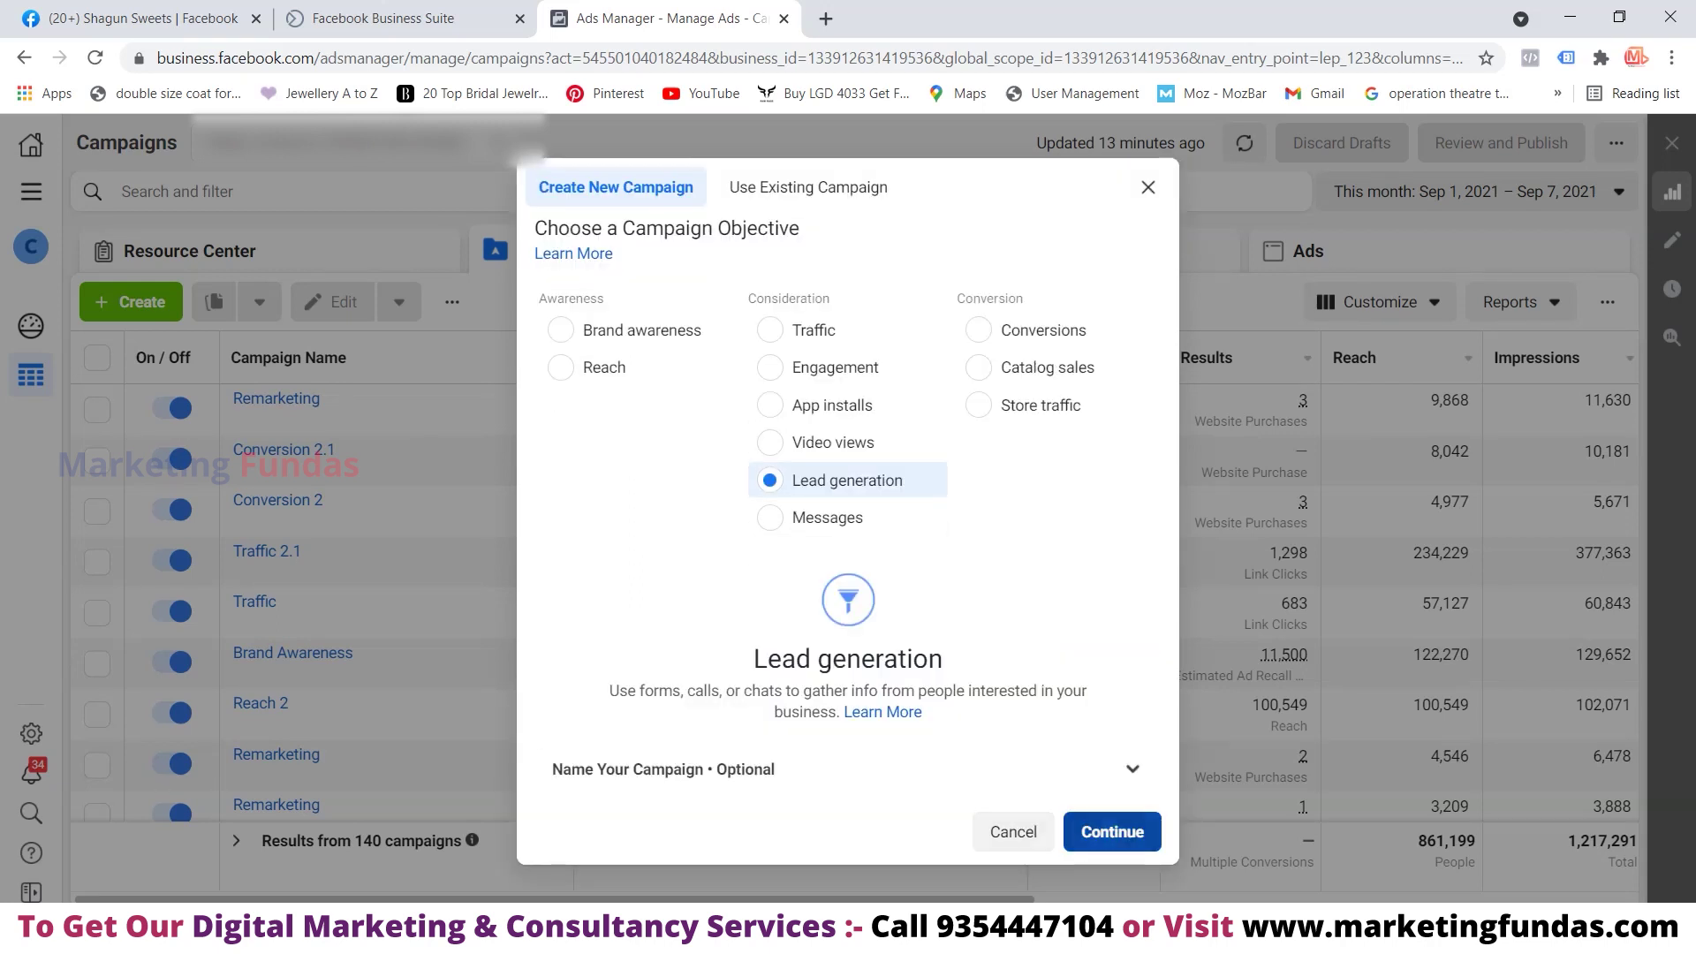
pyautogui.click(1112, 831)
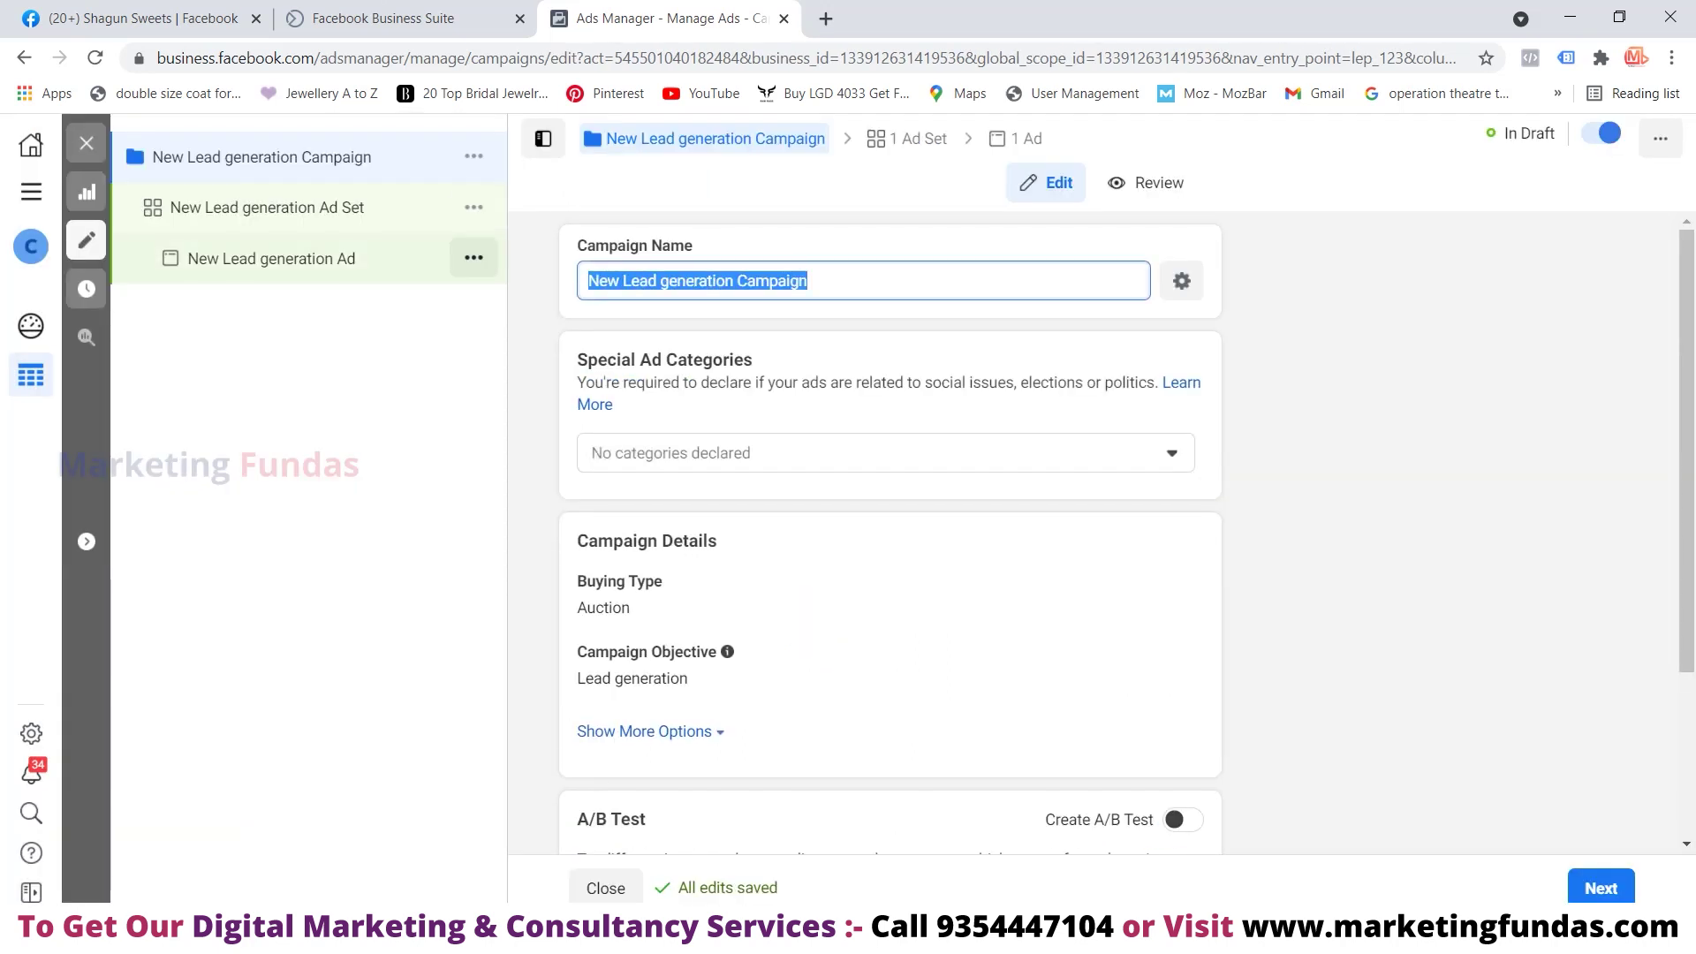
pyautogui.write('Le')
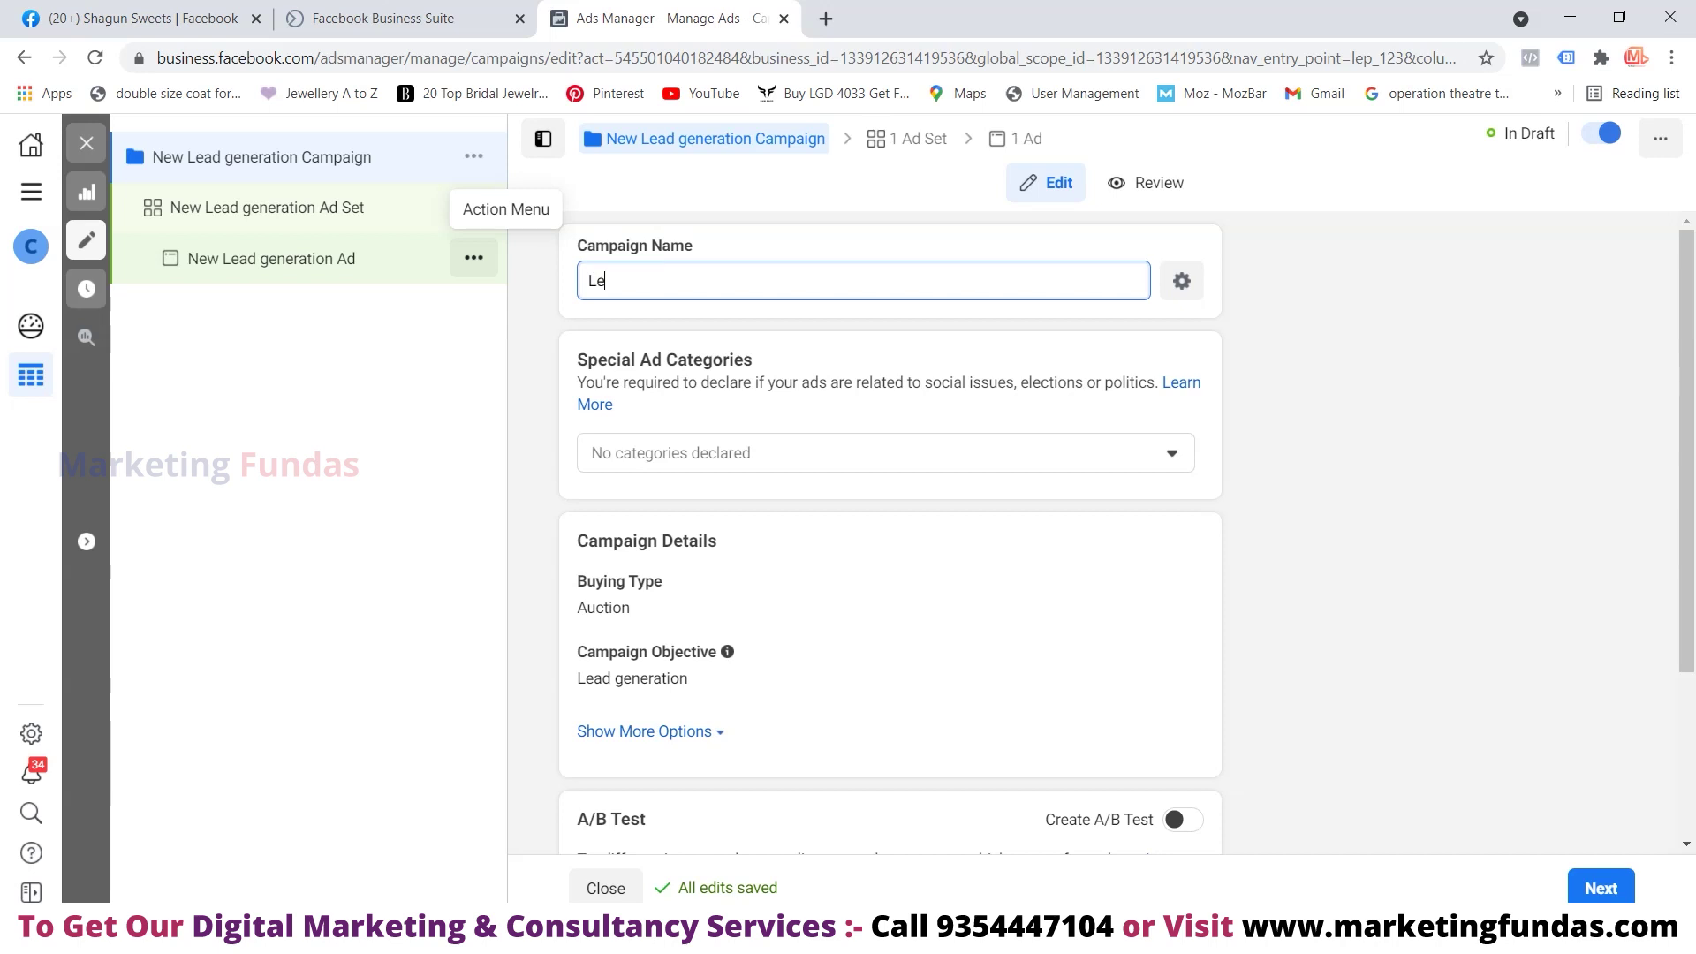
pyautogui.write('ad Call Demo')
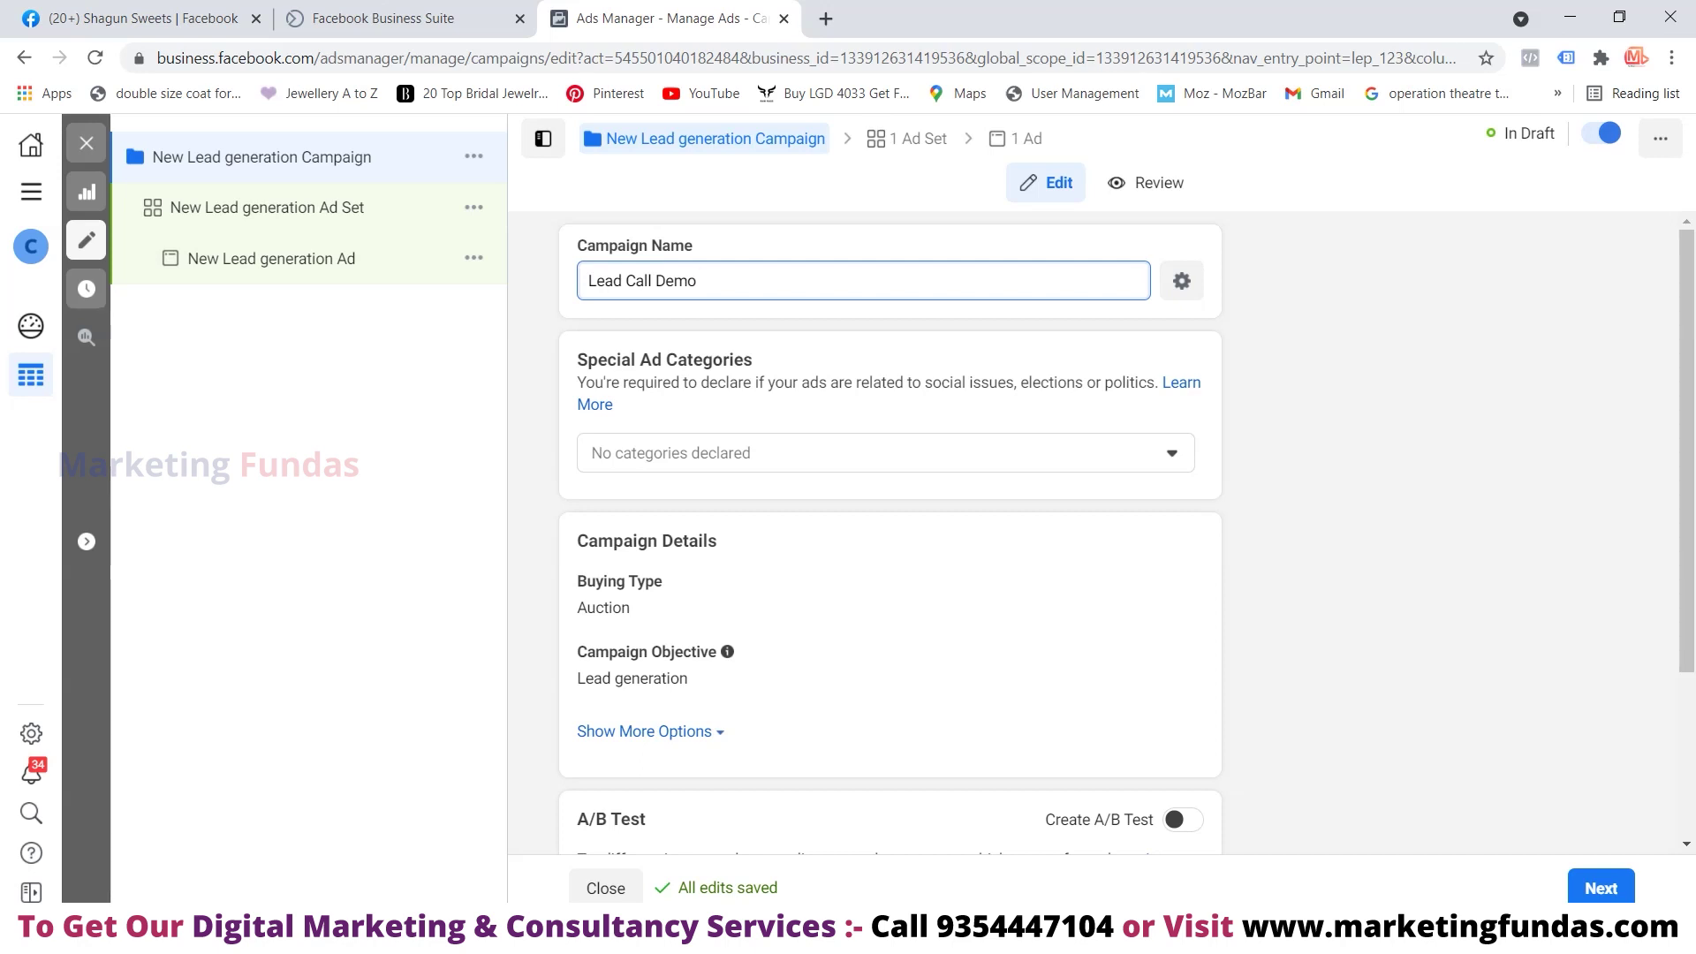
# Enable Campaign Budget Optimization for the campaign and go to its budget amount
pyautogui.scroll(-3, 890, 530)
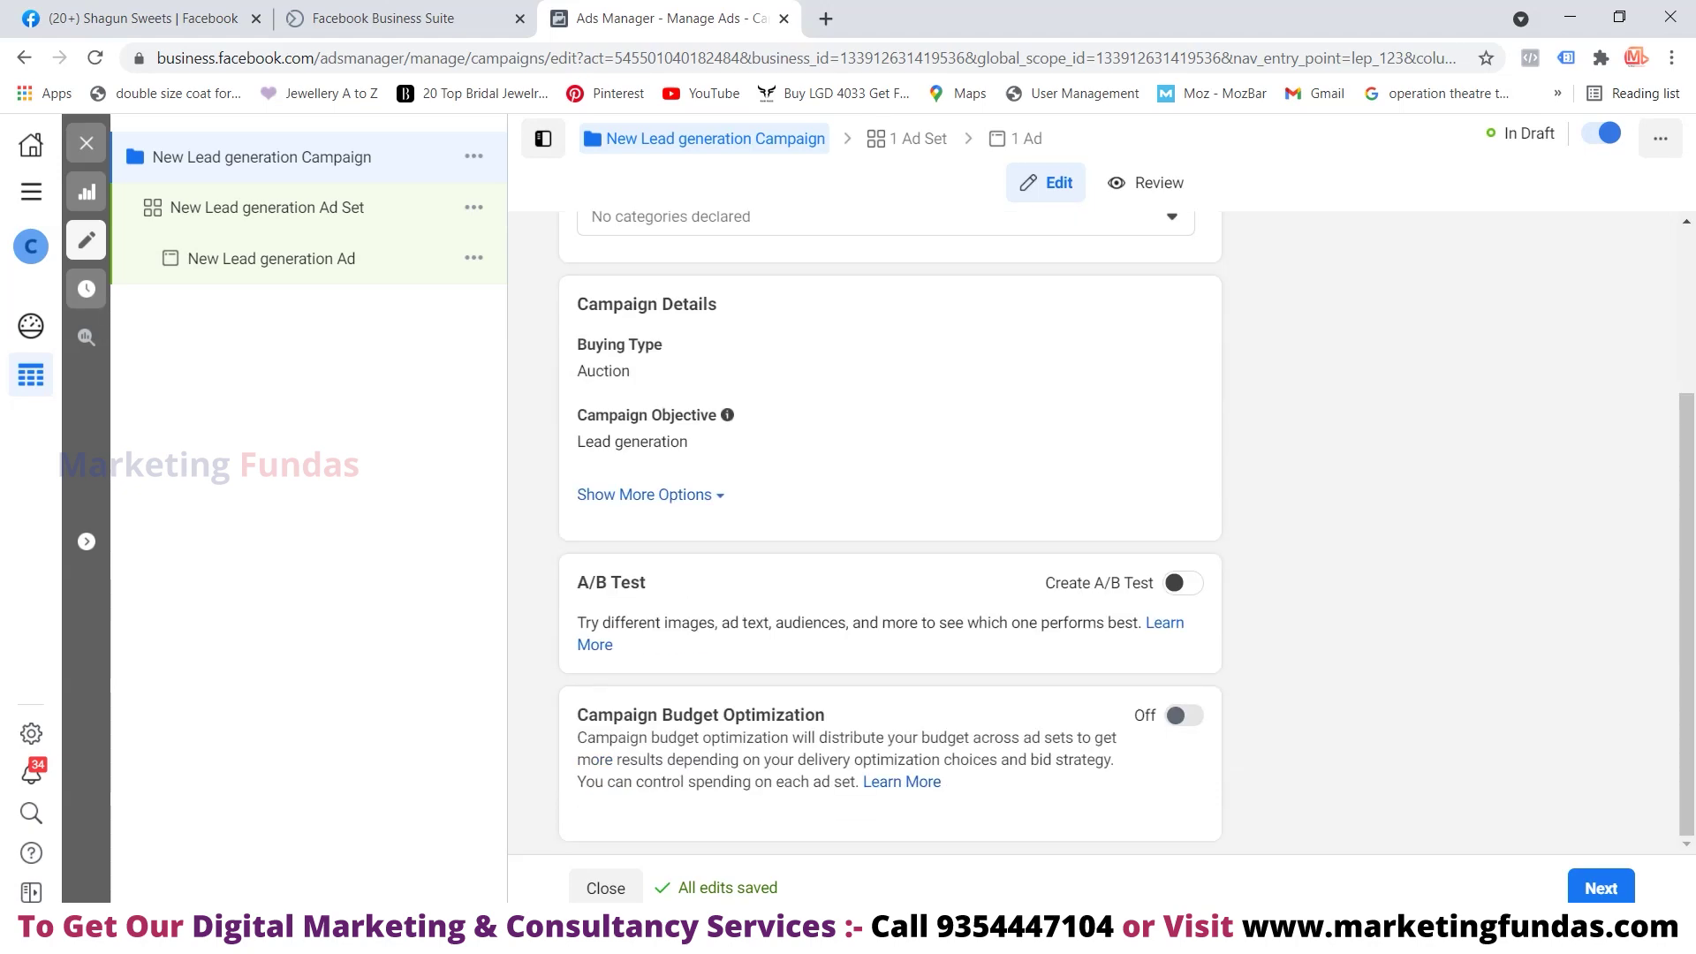
pyautogui.click(1184, 714)
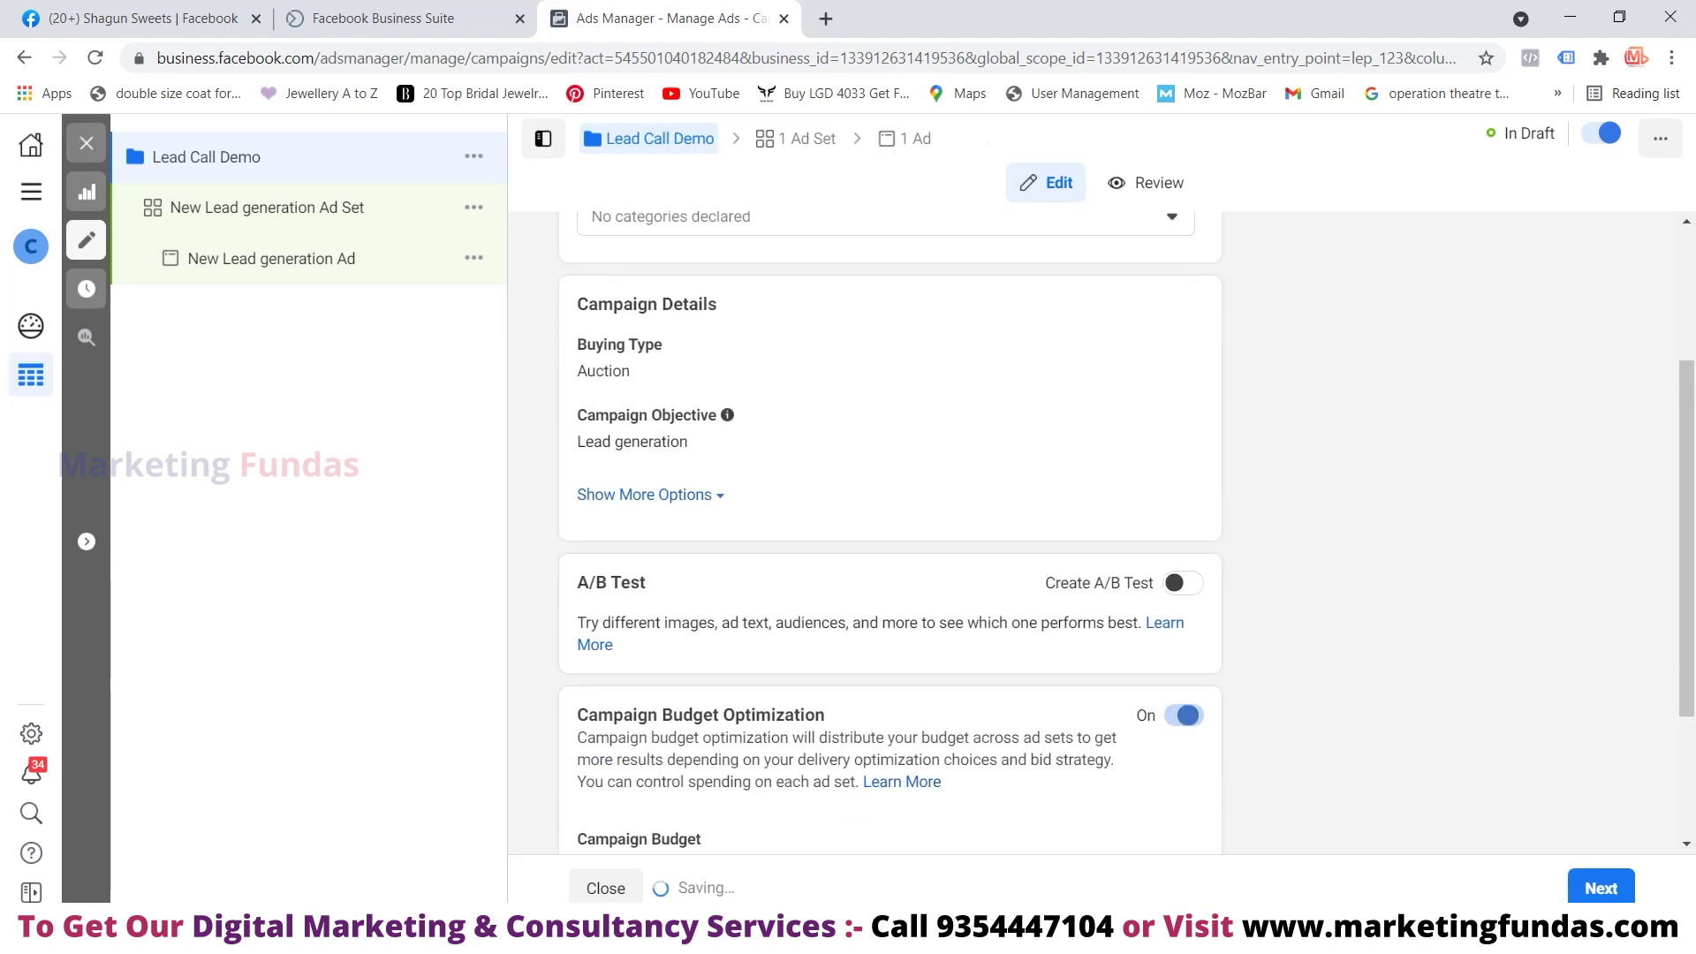
pyautogui.scroll(-3, 890, 530)
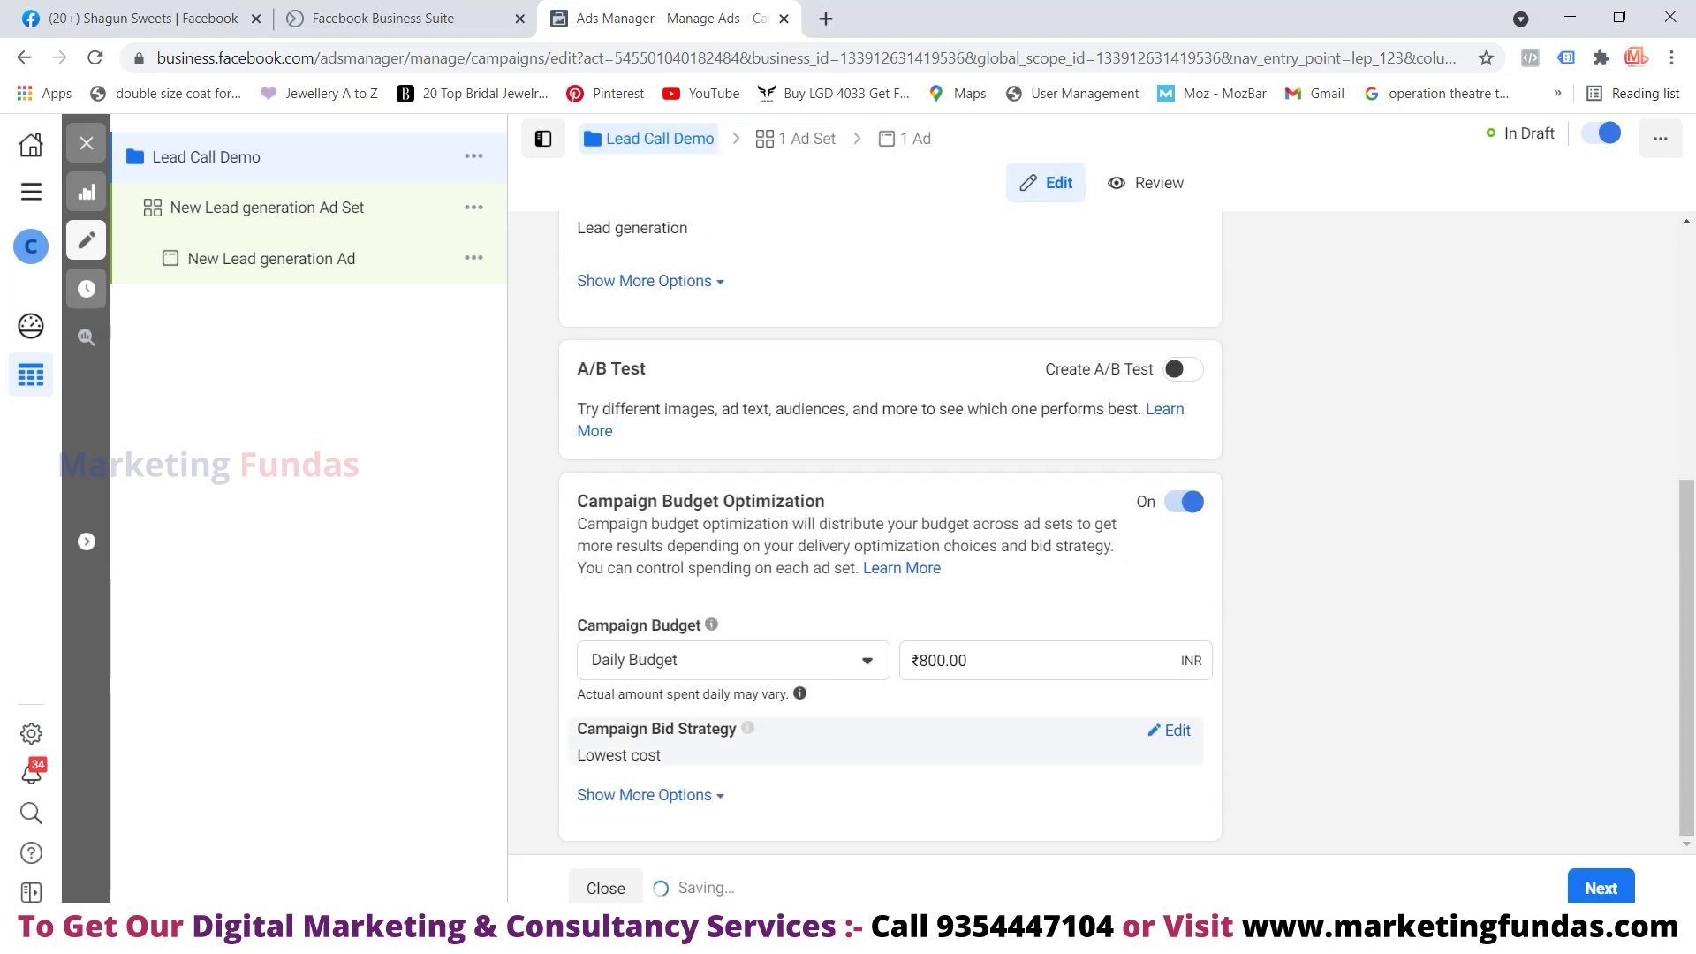
pyautogui.click(926, 660)
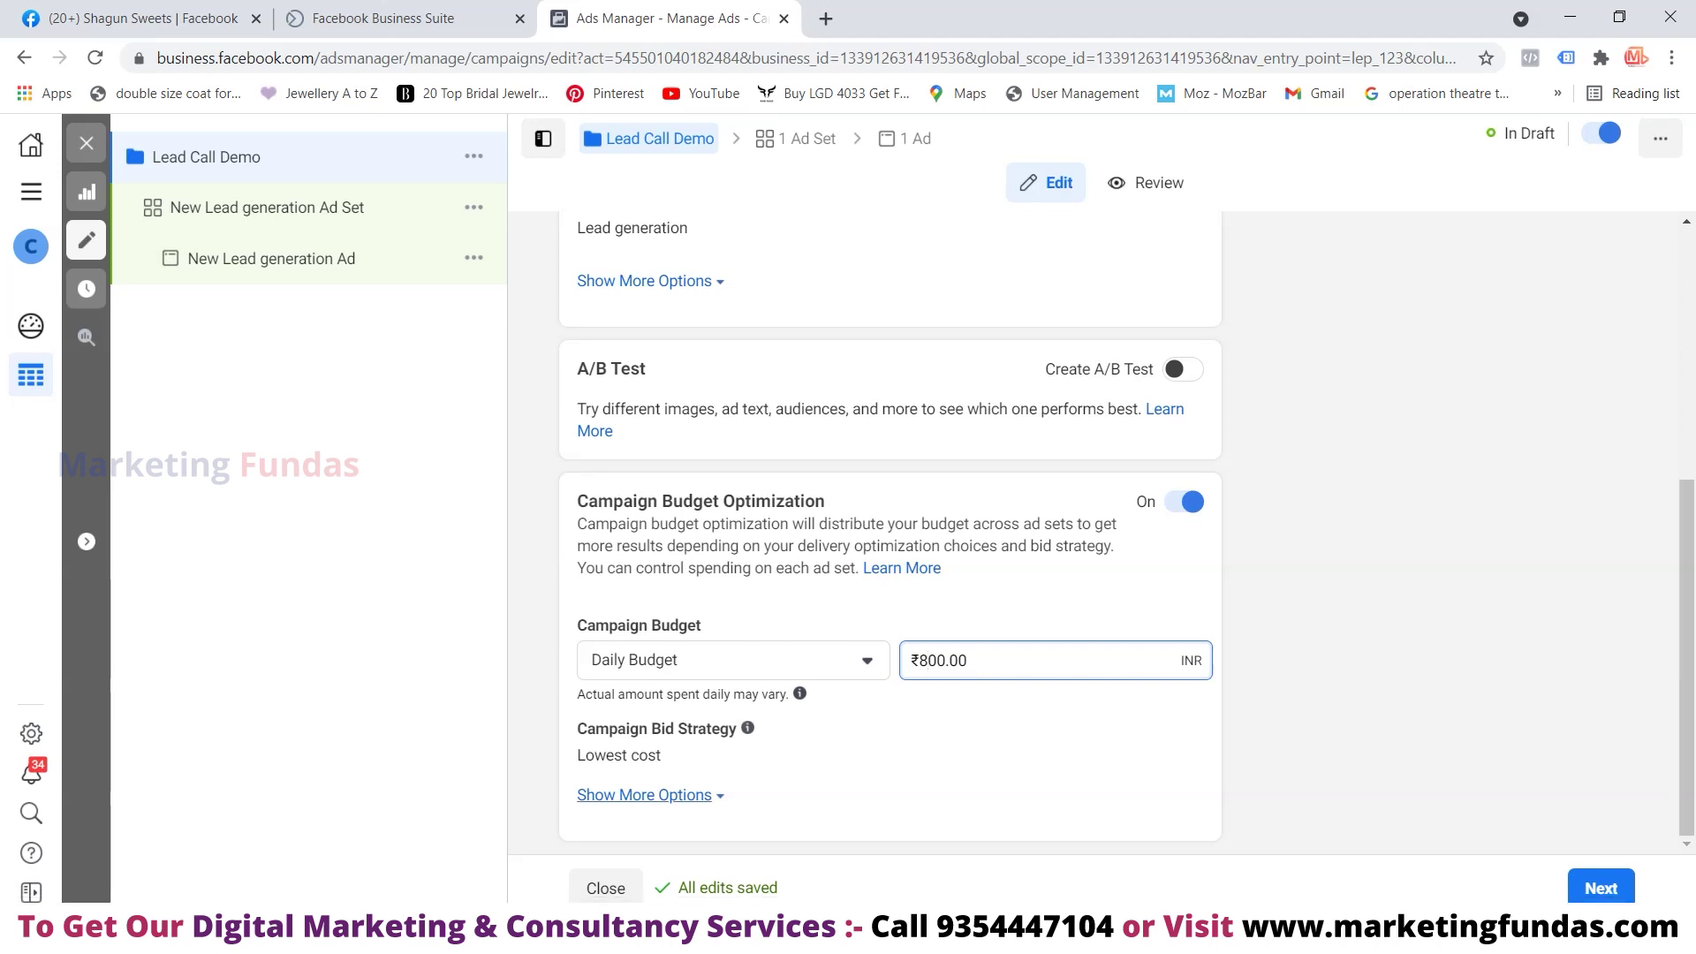
# Change the campaign budget type to Lifetime Budget and set the amount to ₹30,000
pyautogui.click(732, 659)
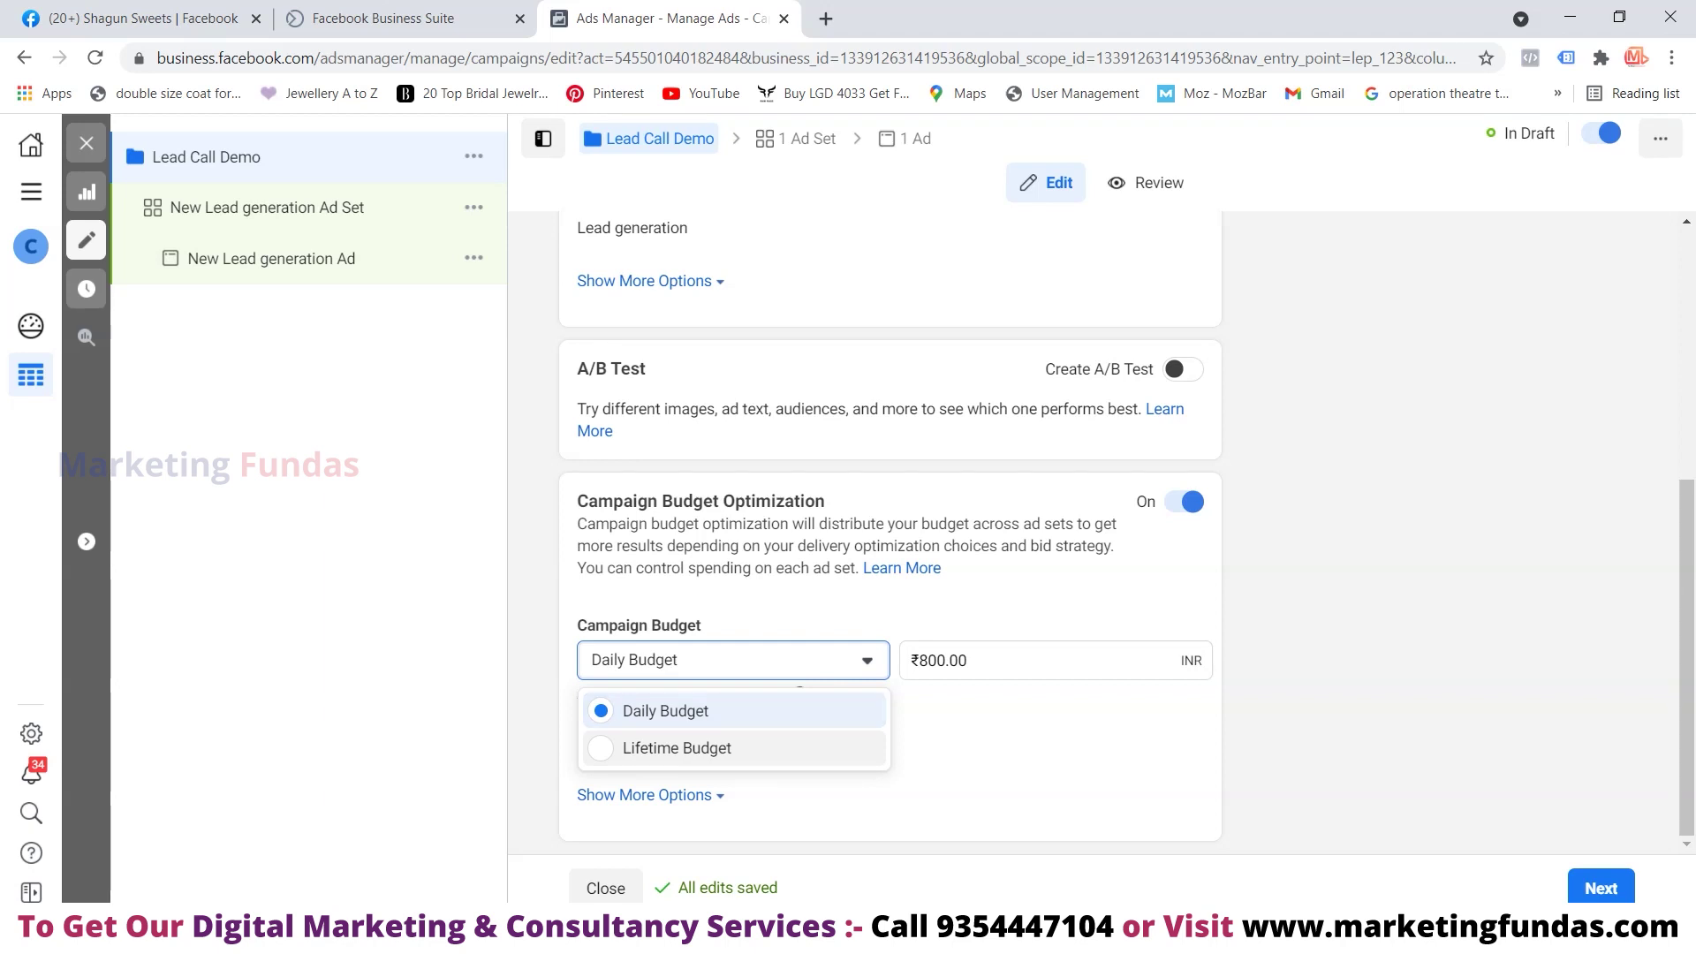
pyautogui.click(677, 748)
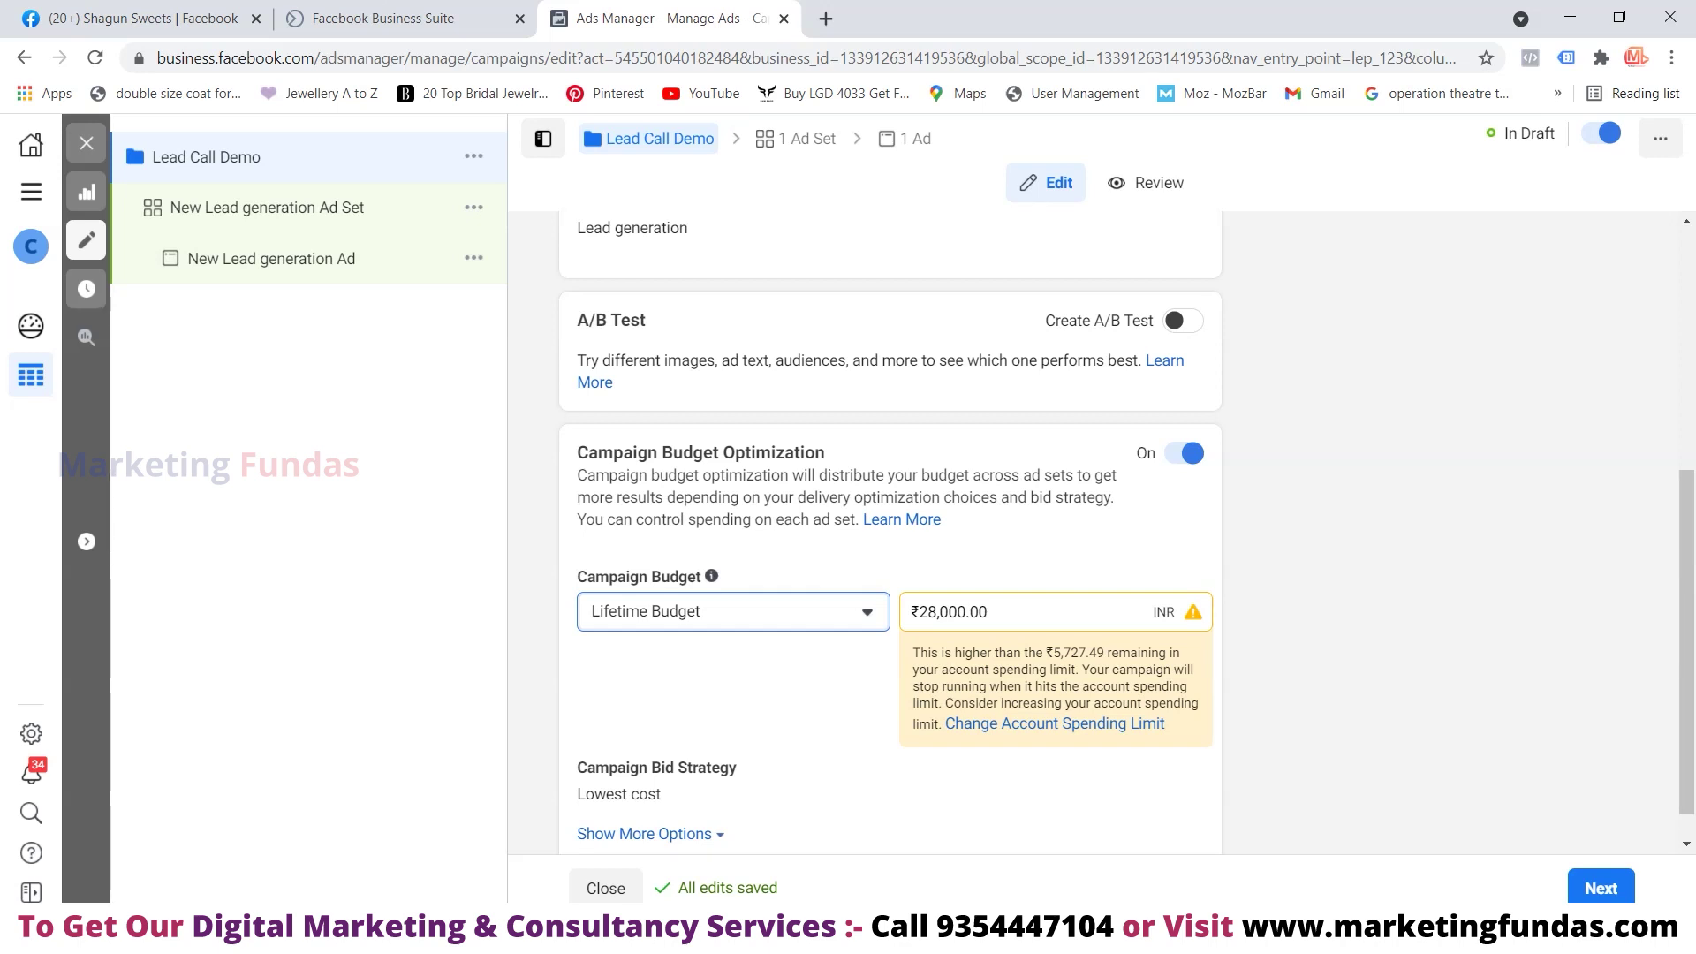
pyautogui.click(939, 612)
pyautogui.press('BackSpace')
pyautogui.press('BackSpace')
pyautogui.write('30')
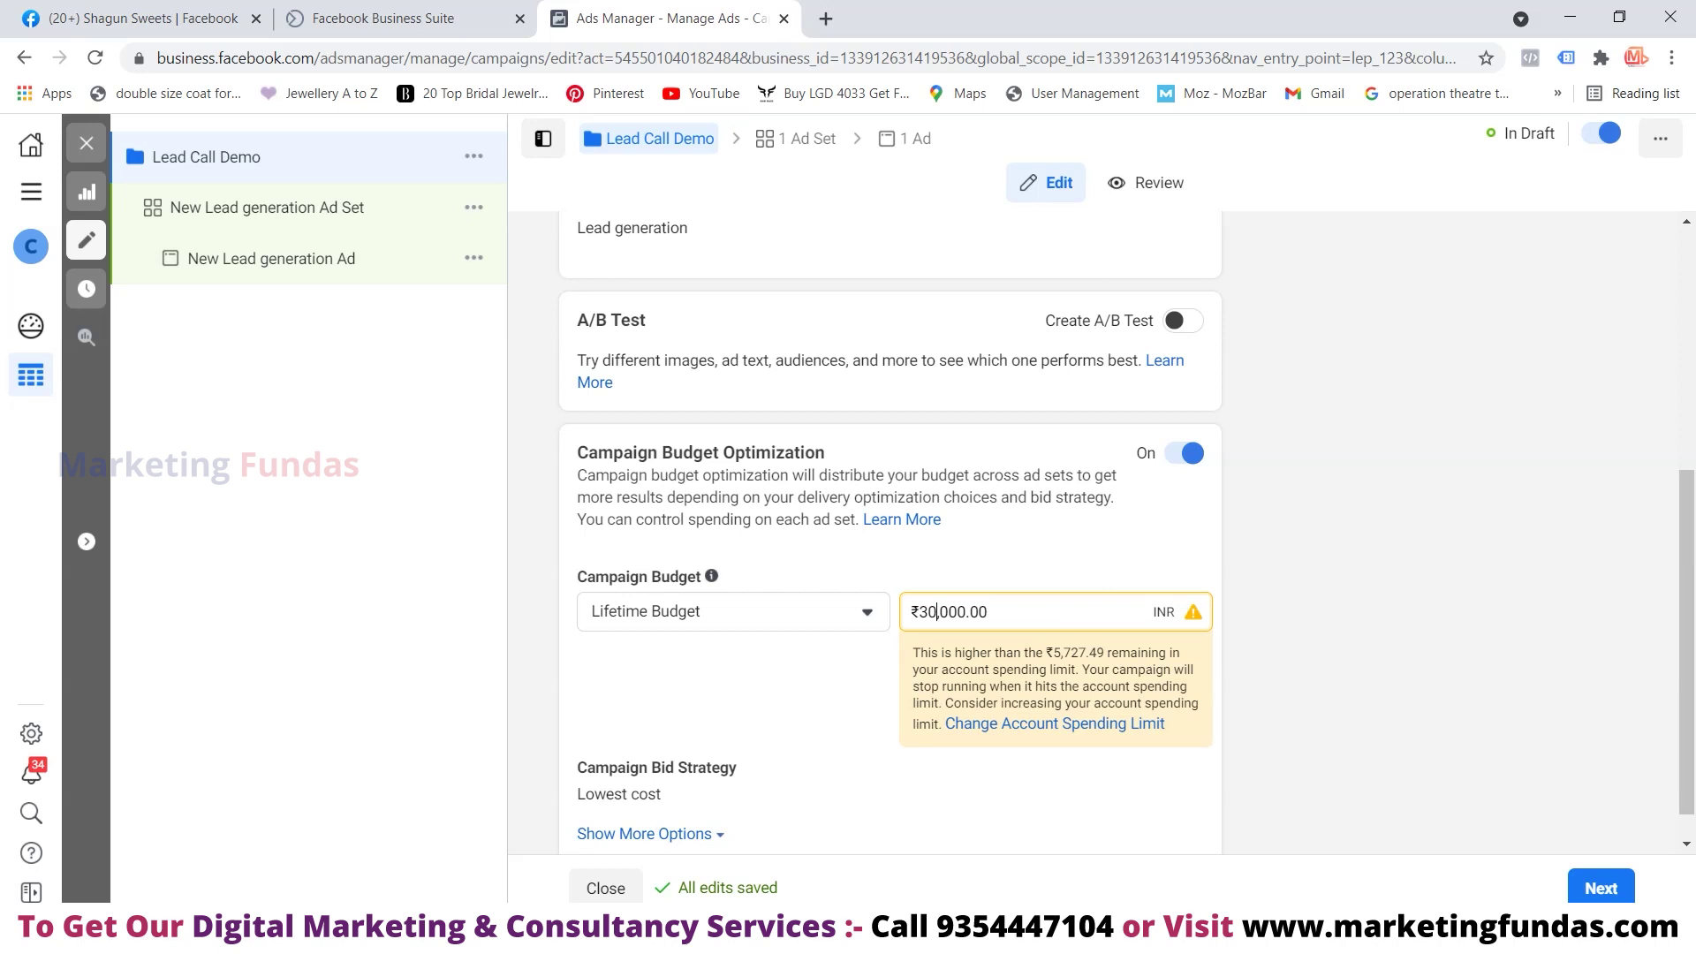
# Show the additional campaign budget options and open Ad Scheduling for editing
pyautogui.scroll(-1, 890, 536)
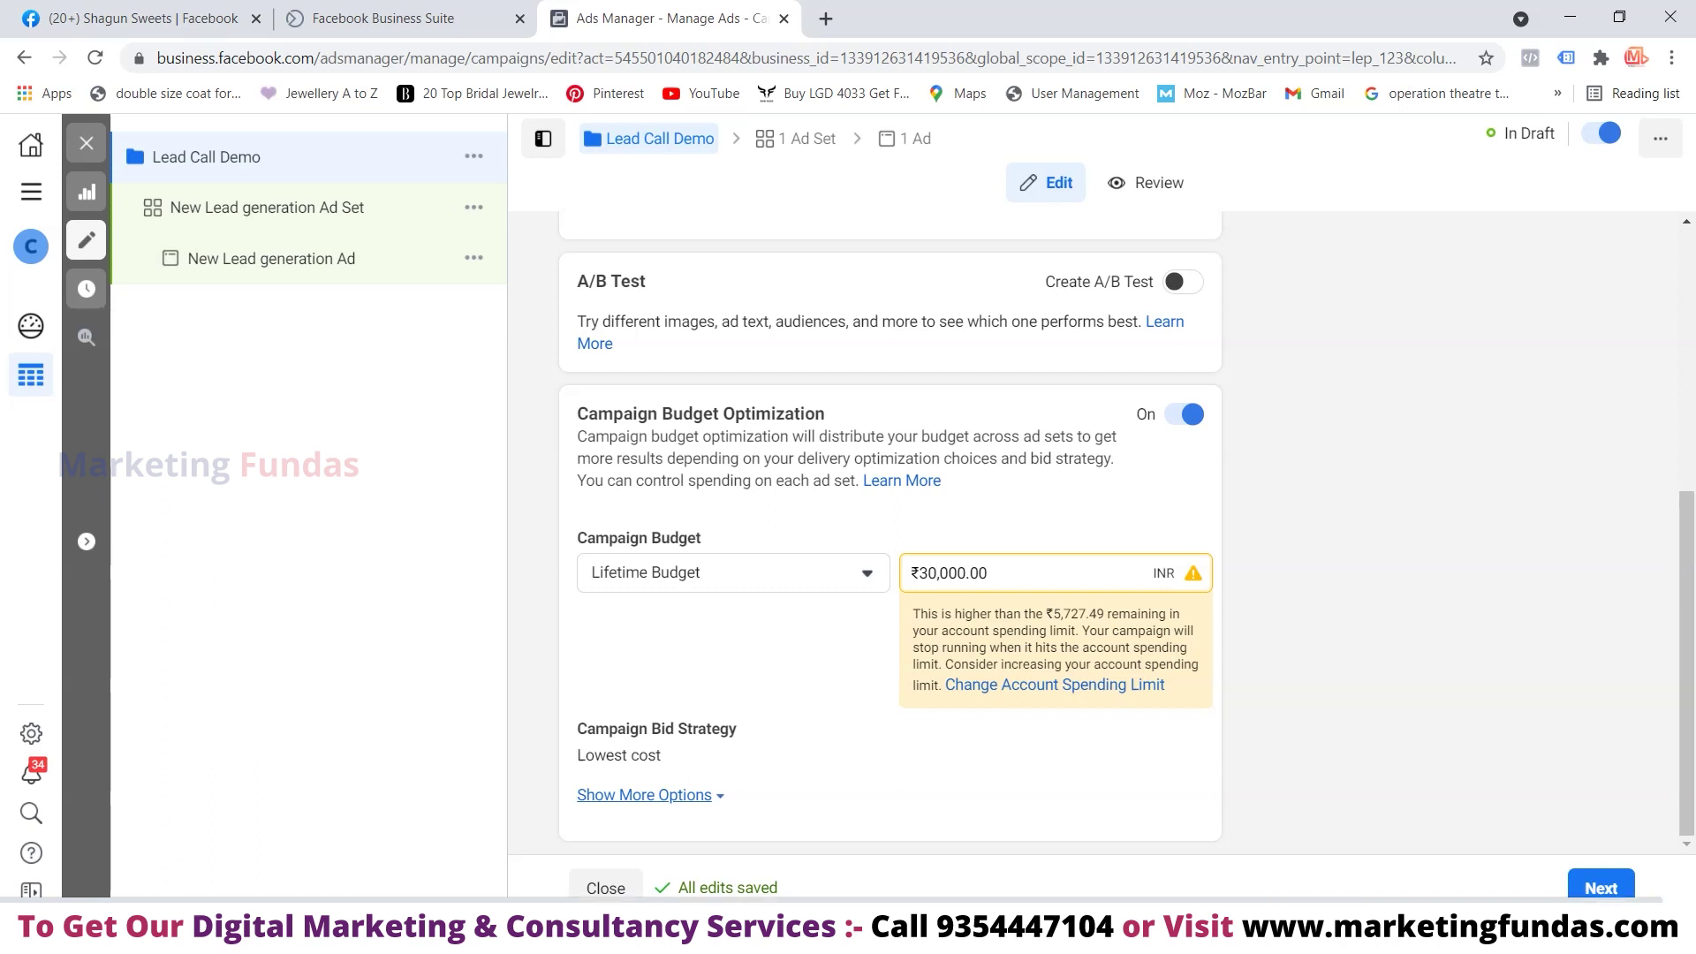
pyautogui.click(649, 795)
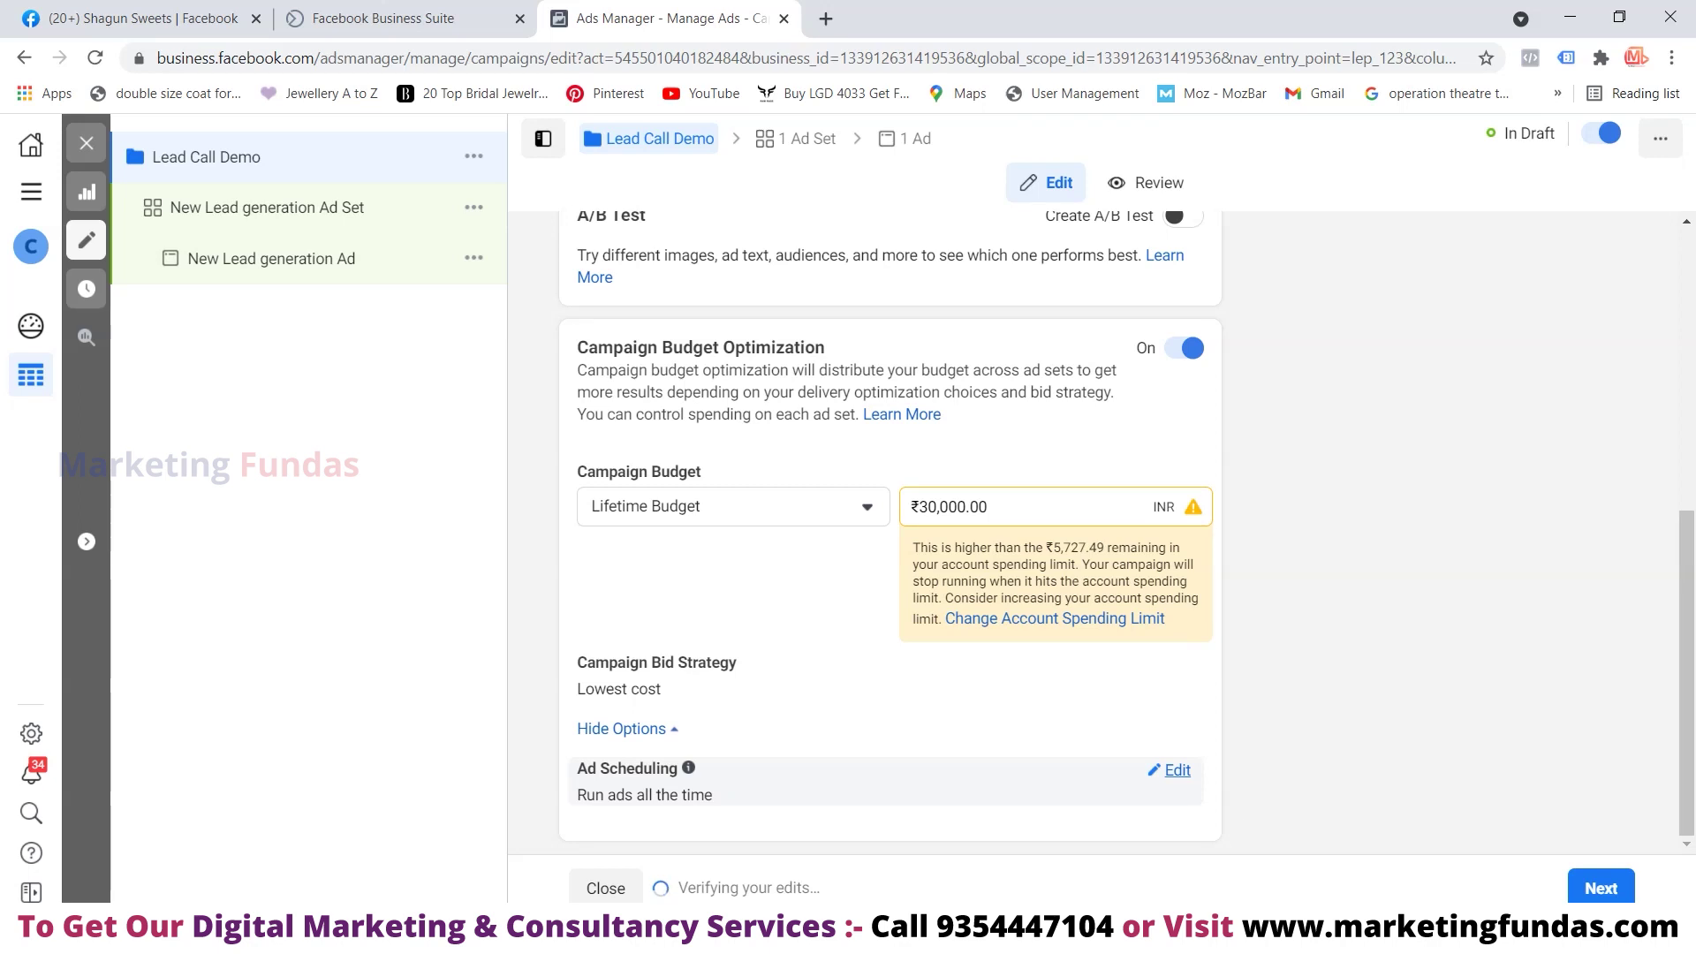
pyautogui.click(1170, 769)
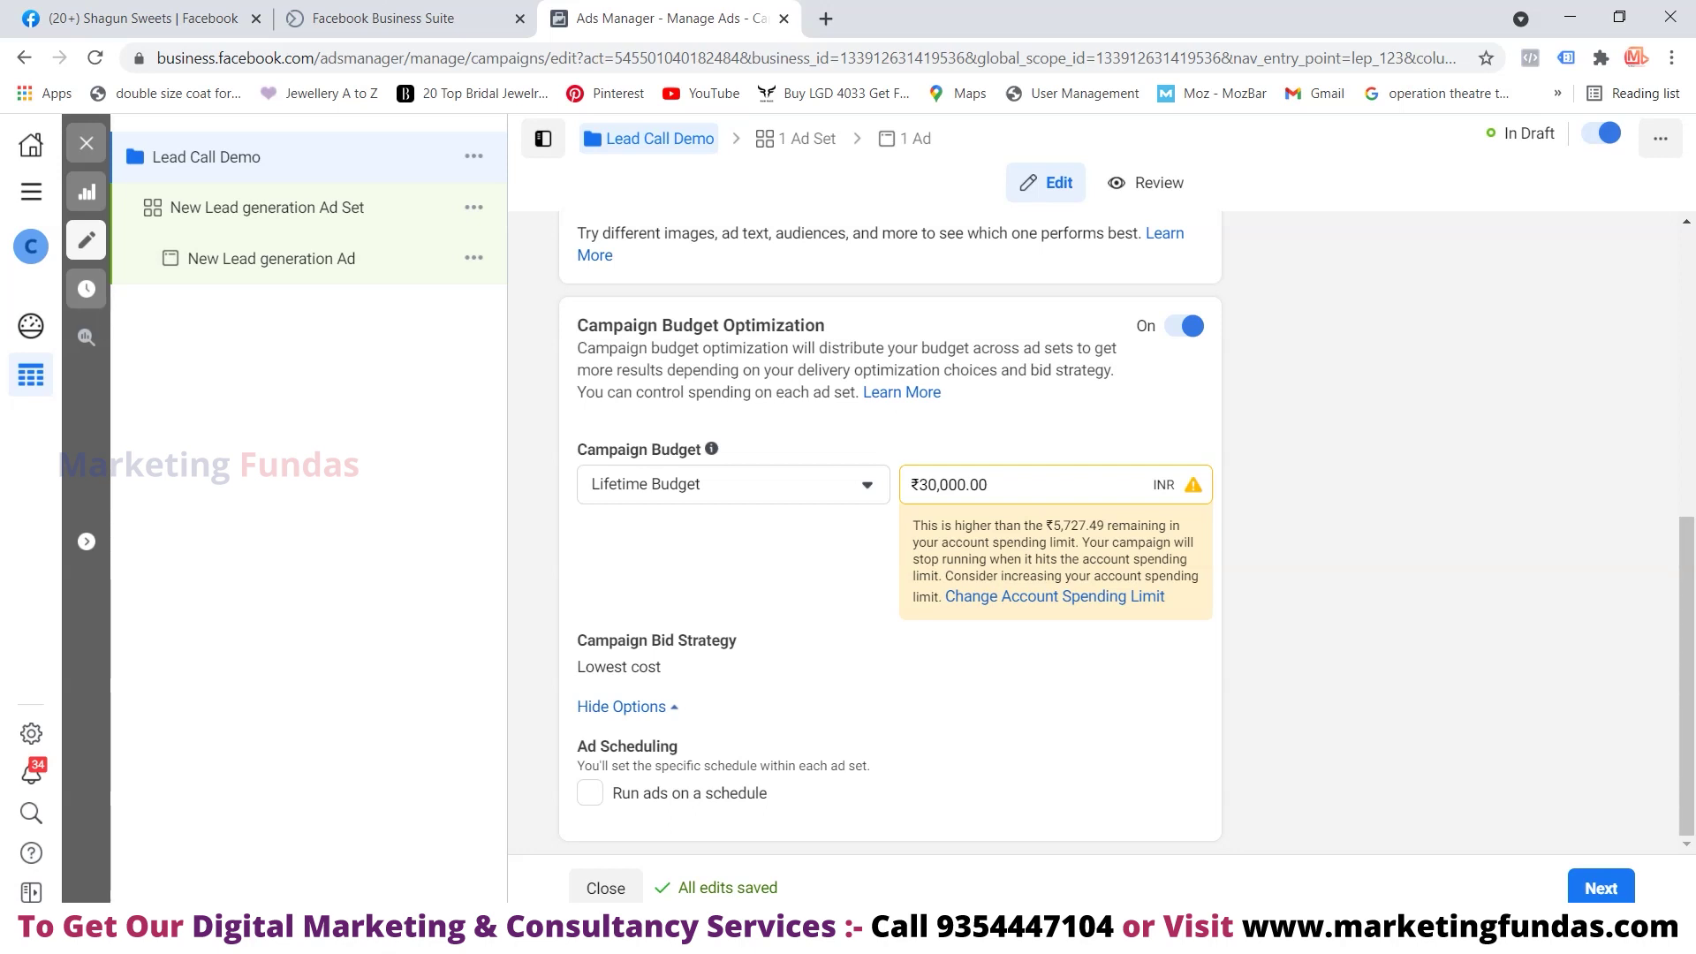
# Change the campaign budget type to Daily Budget, set the amount to ₹400, and collapse the additional options
pyautogui.click(733, 484)
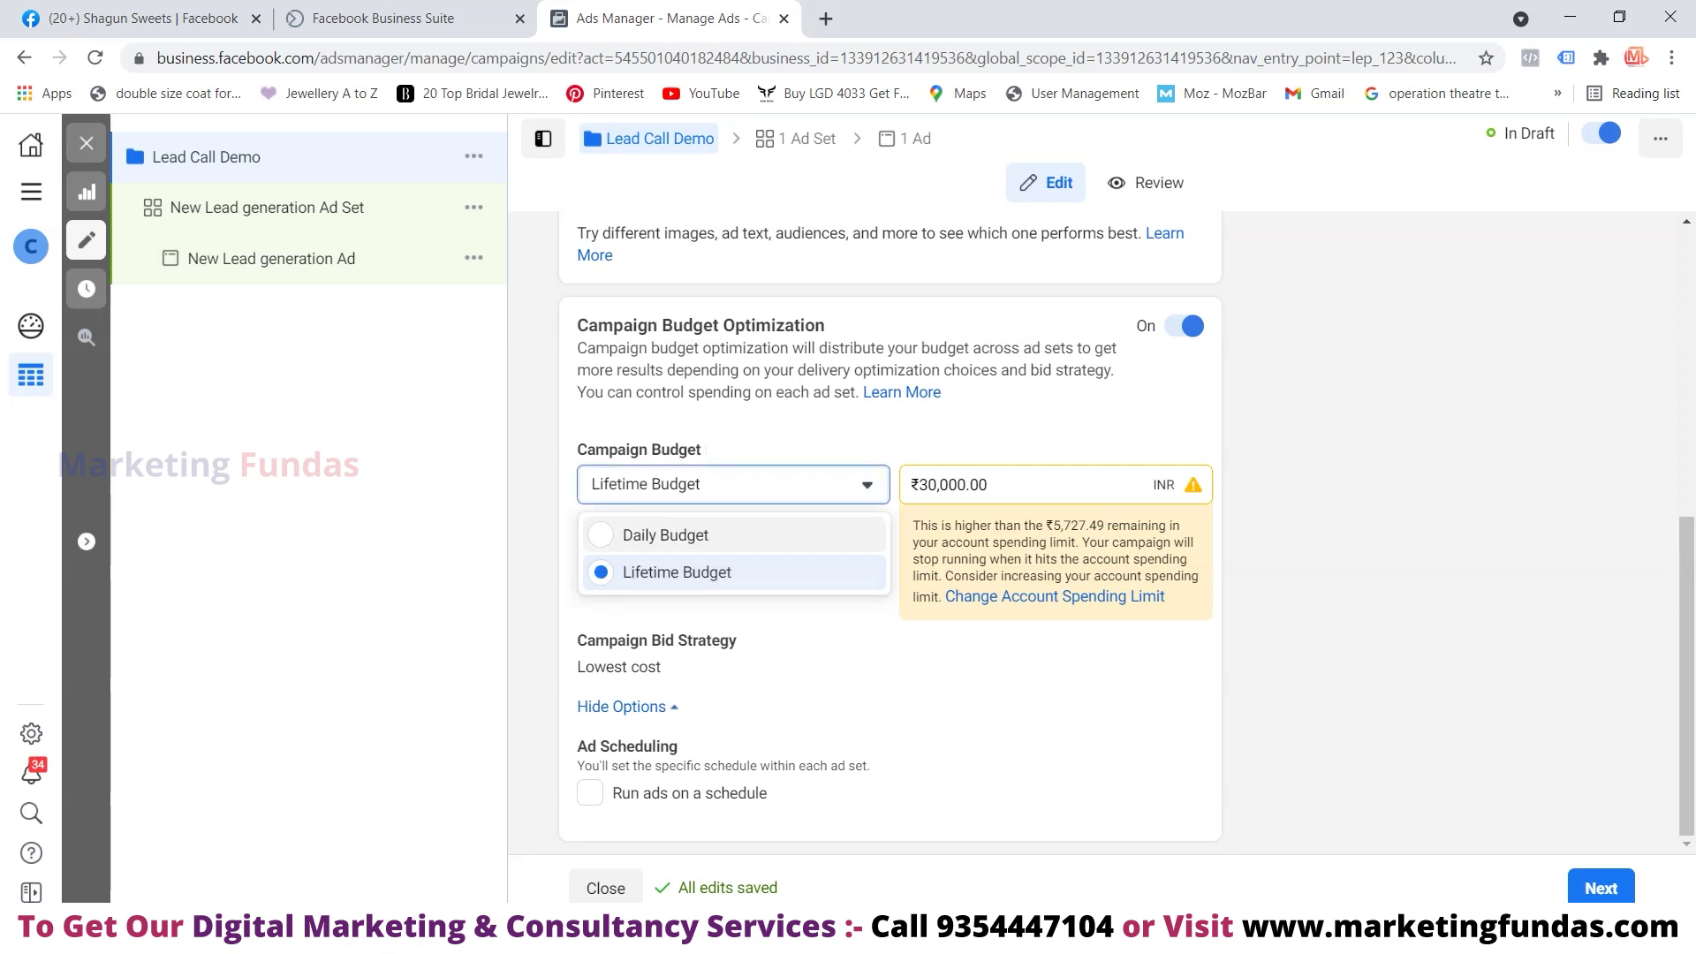
pyautogui.click(618, 533)
pyautogui.click(948, 484)
pyautogui.press('BackSpace')
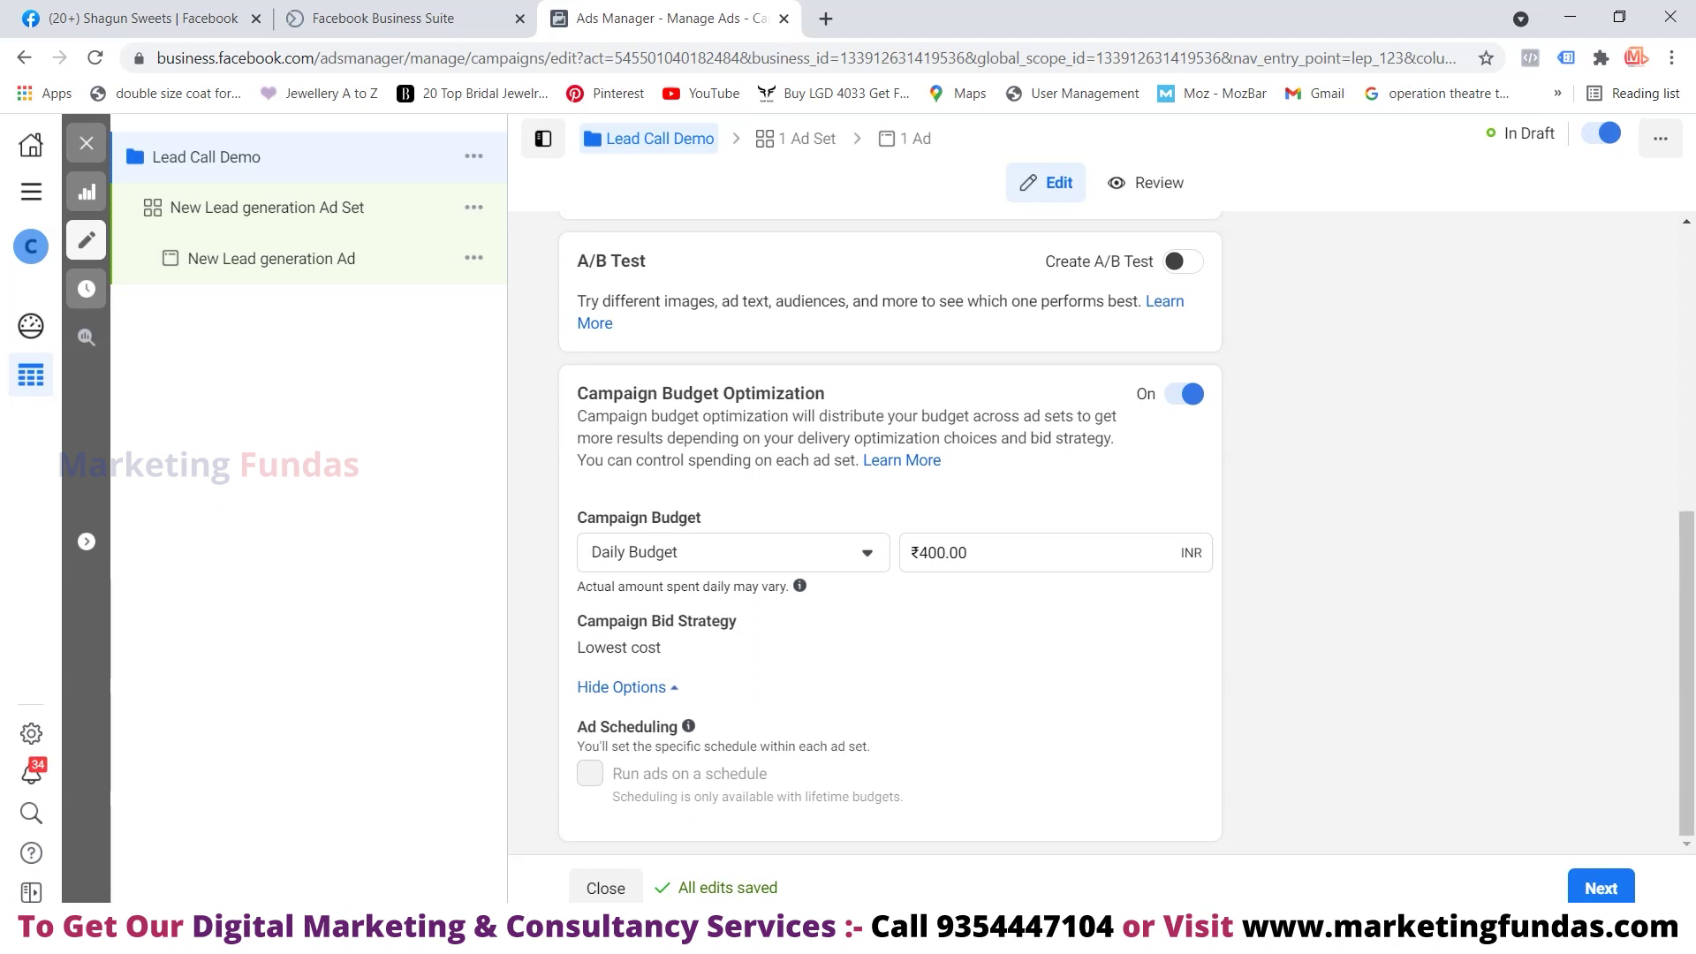
pyautogui.click(621, 688)
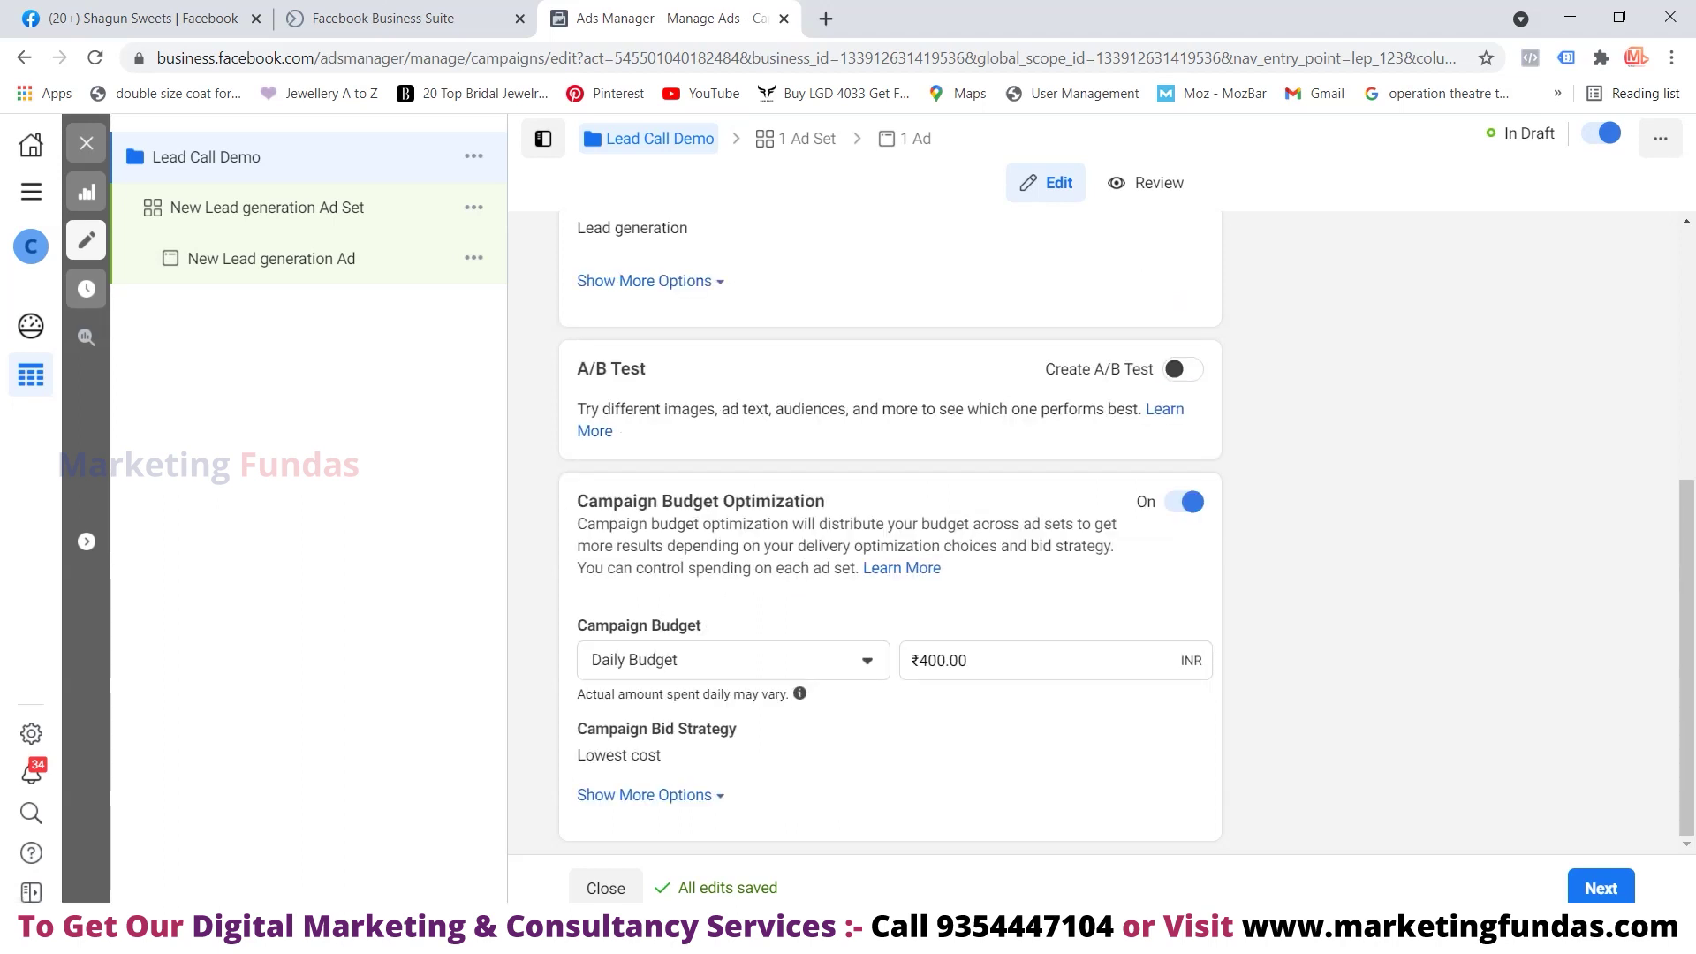
pyautogui.click(267, 207)
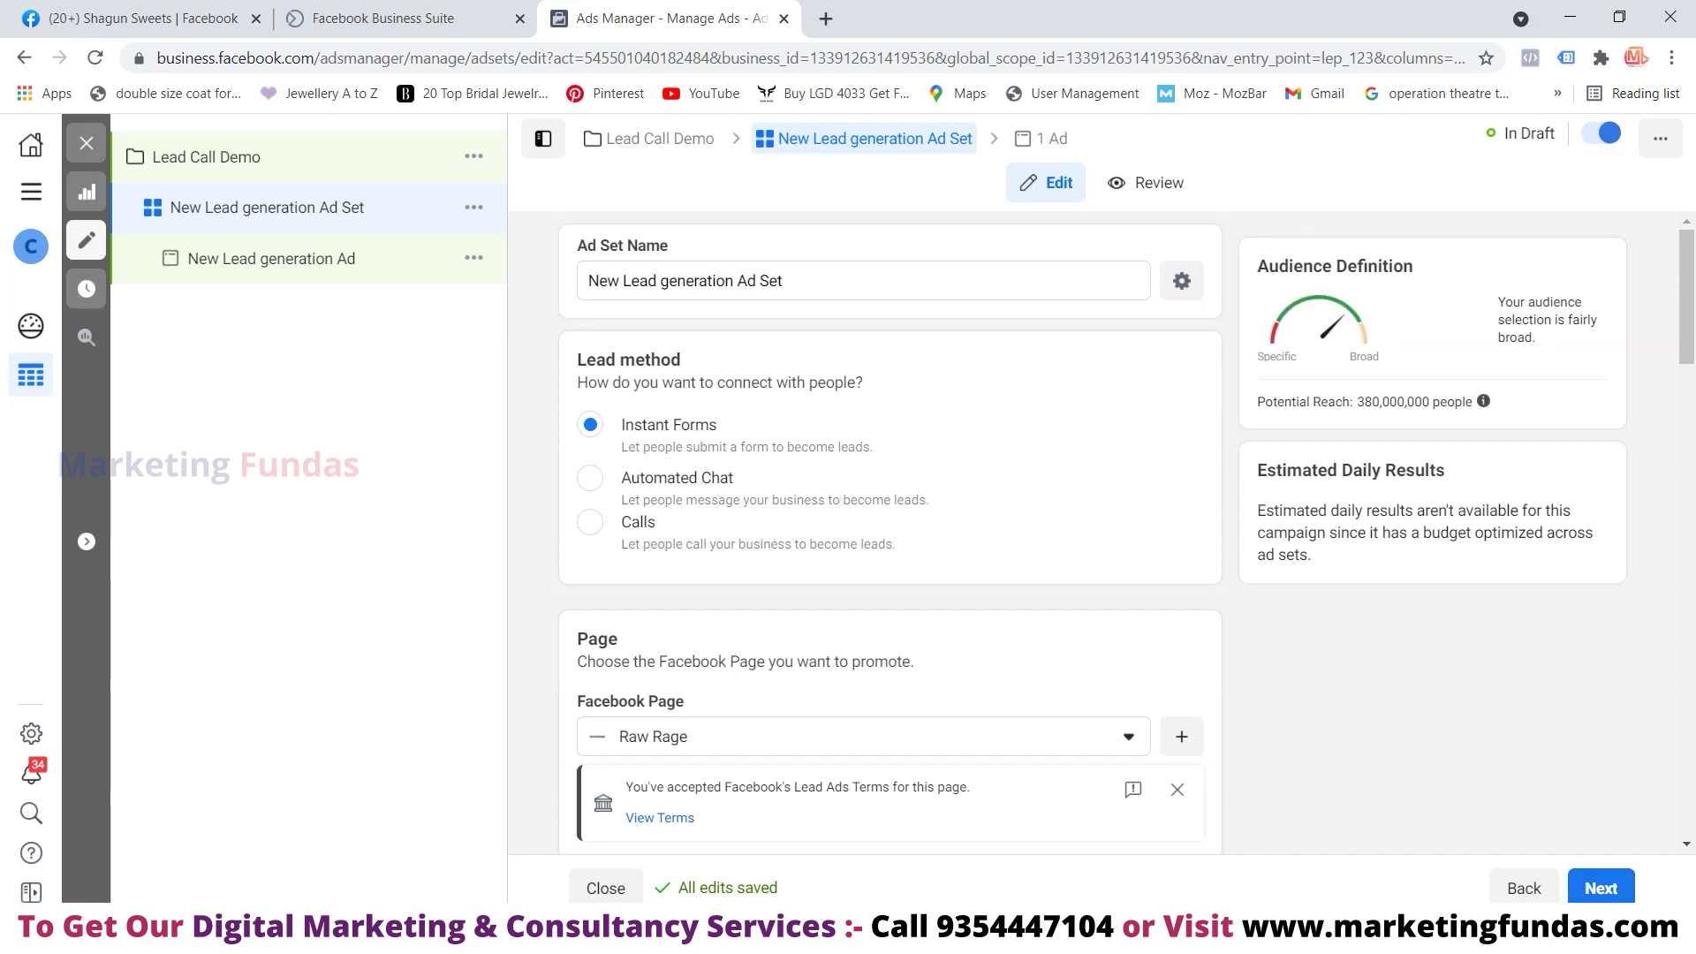
pyautogui.click(1523, 888)
pyautogui.scroll(-5, 891, 529)
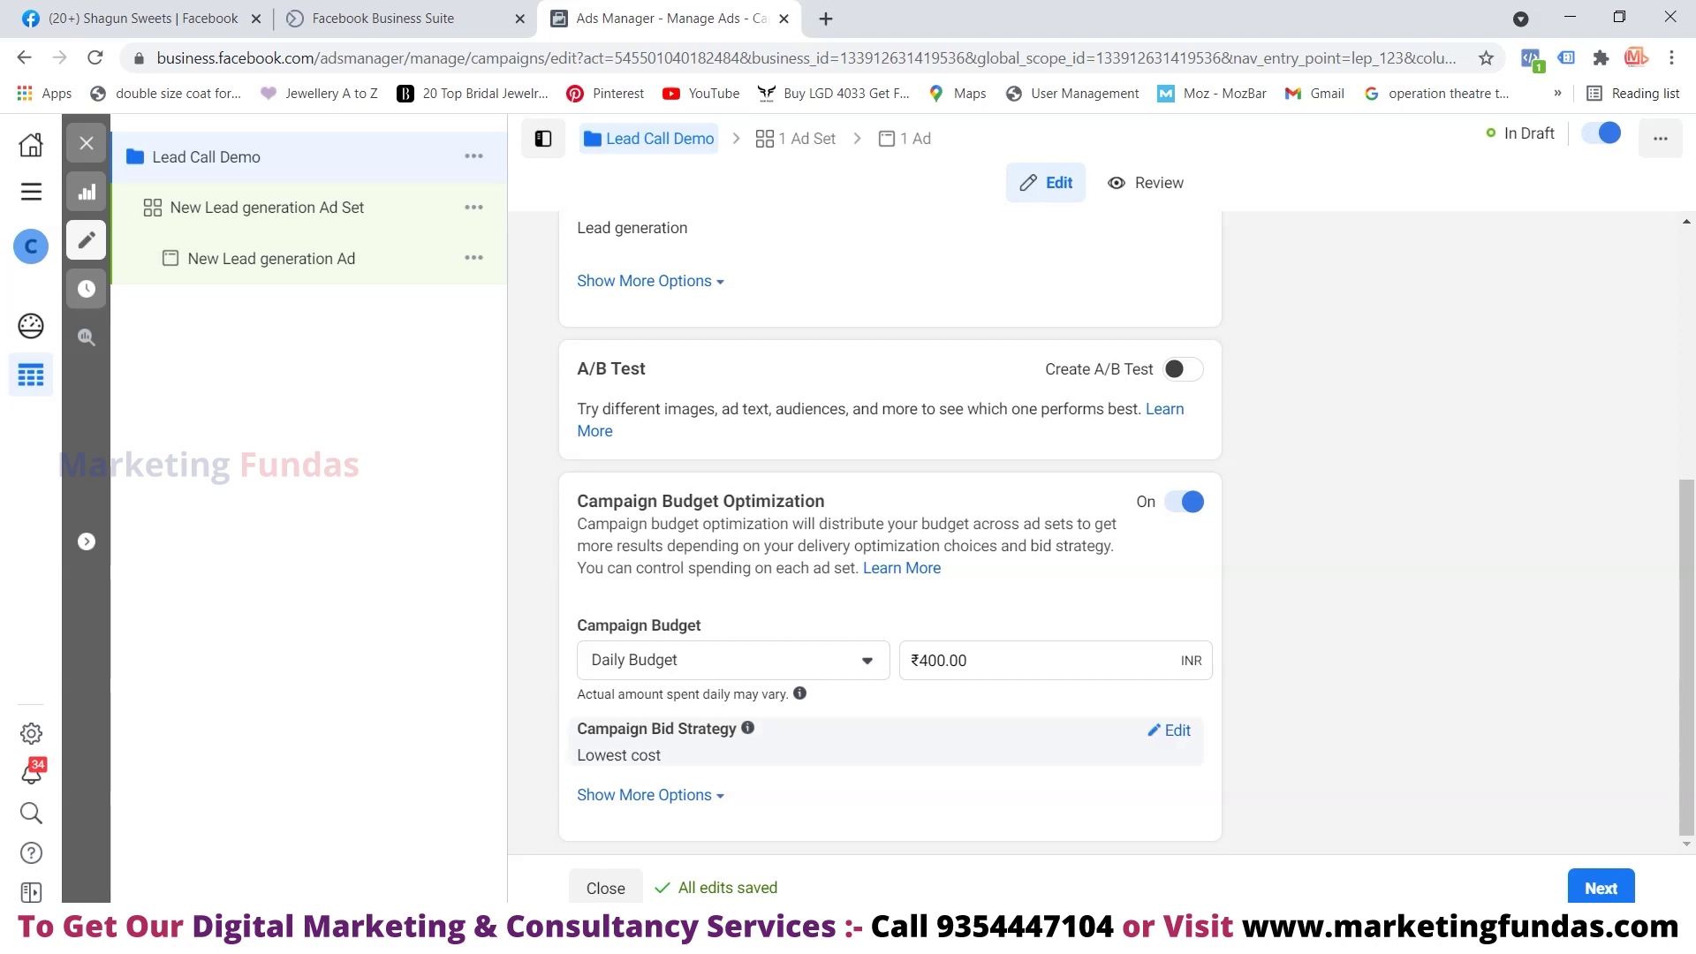
# Open the campaign bid strategy for editing and view its available options, including Bid cap under the other options
pyautogui.click(1171, 730)
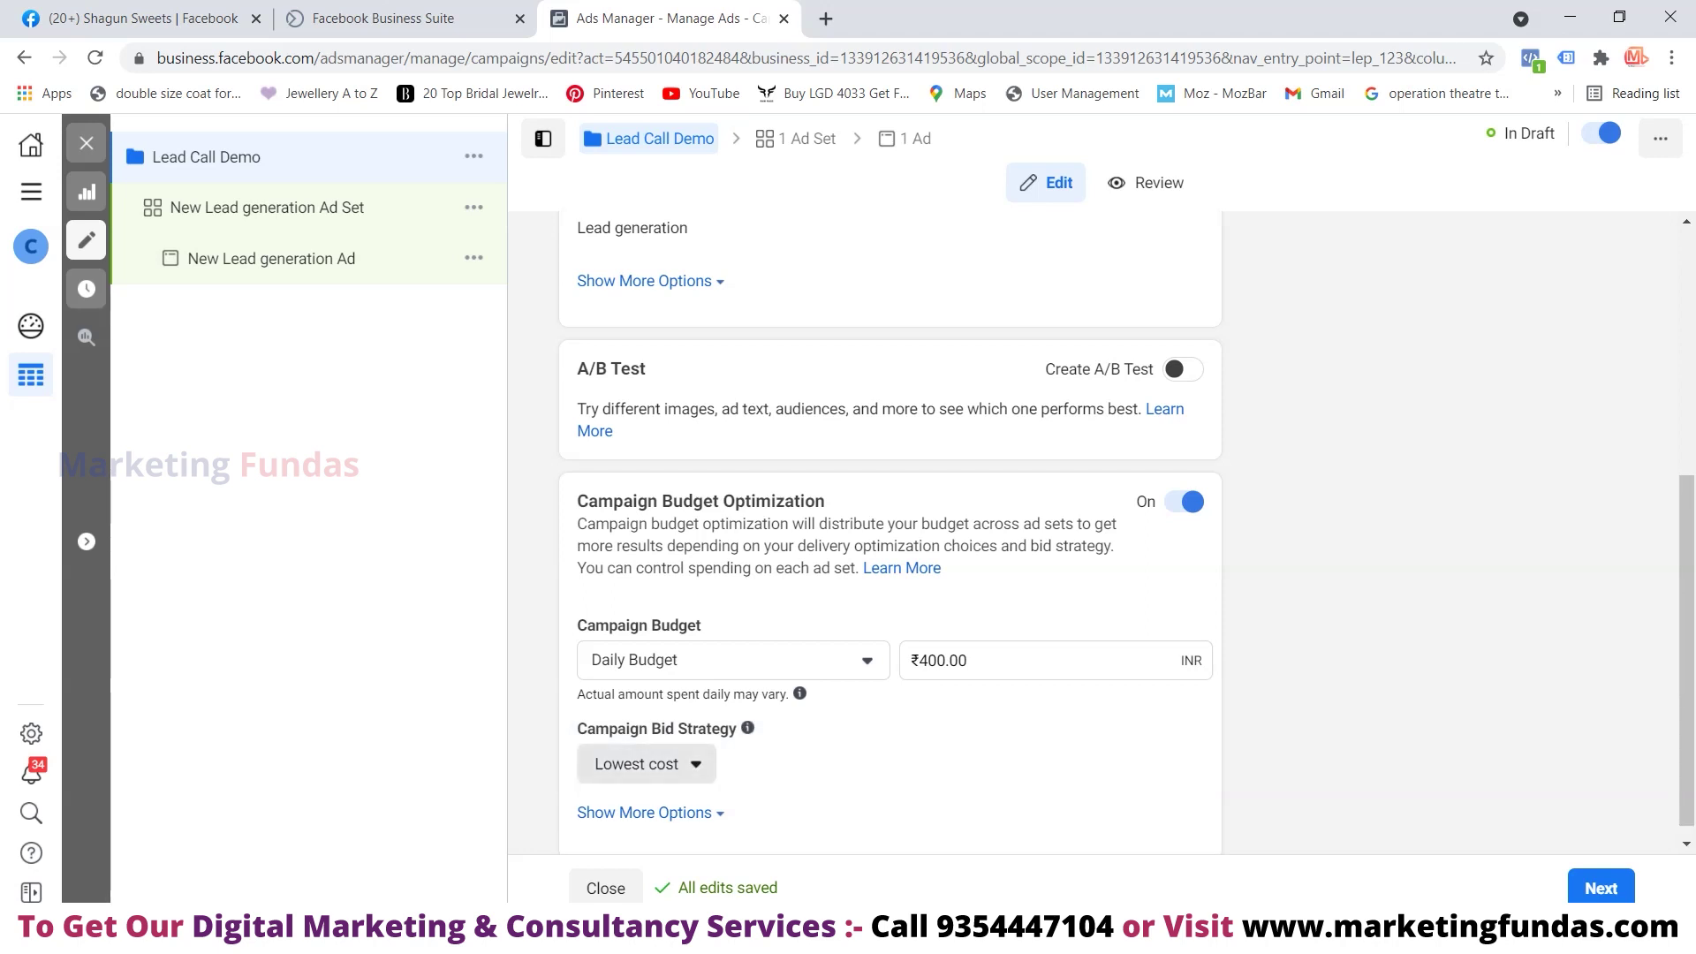
pyautogui.click(645, 763)
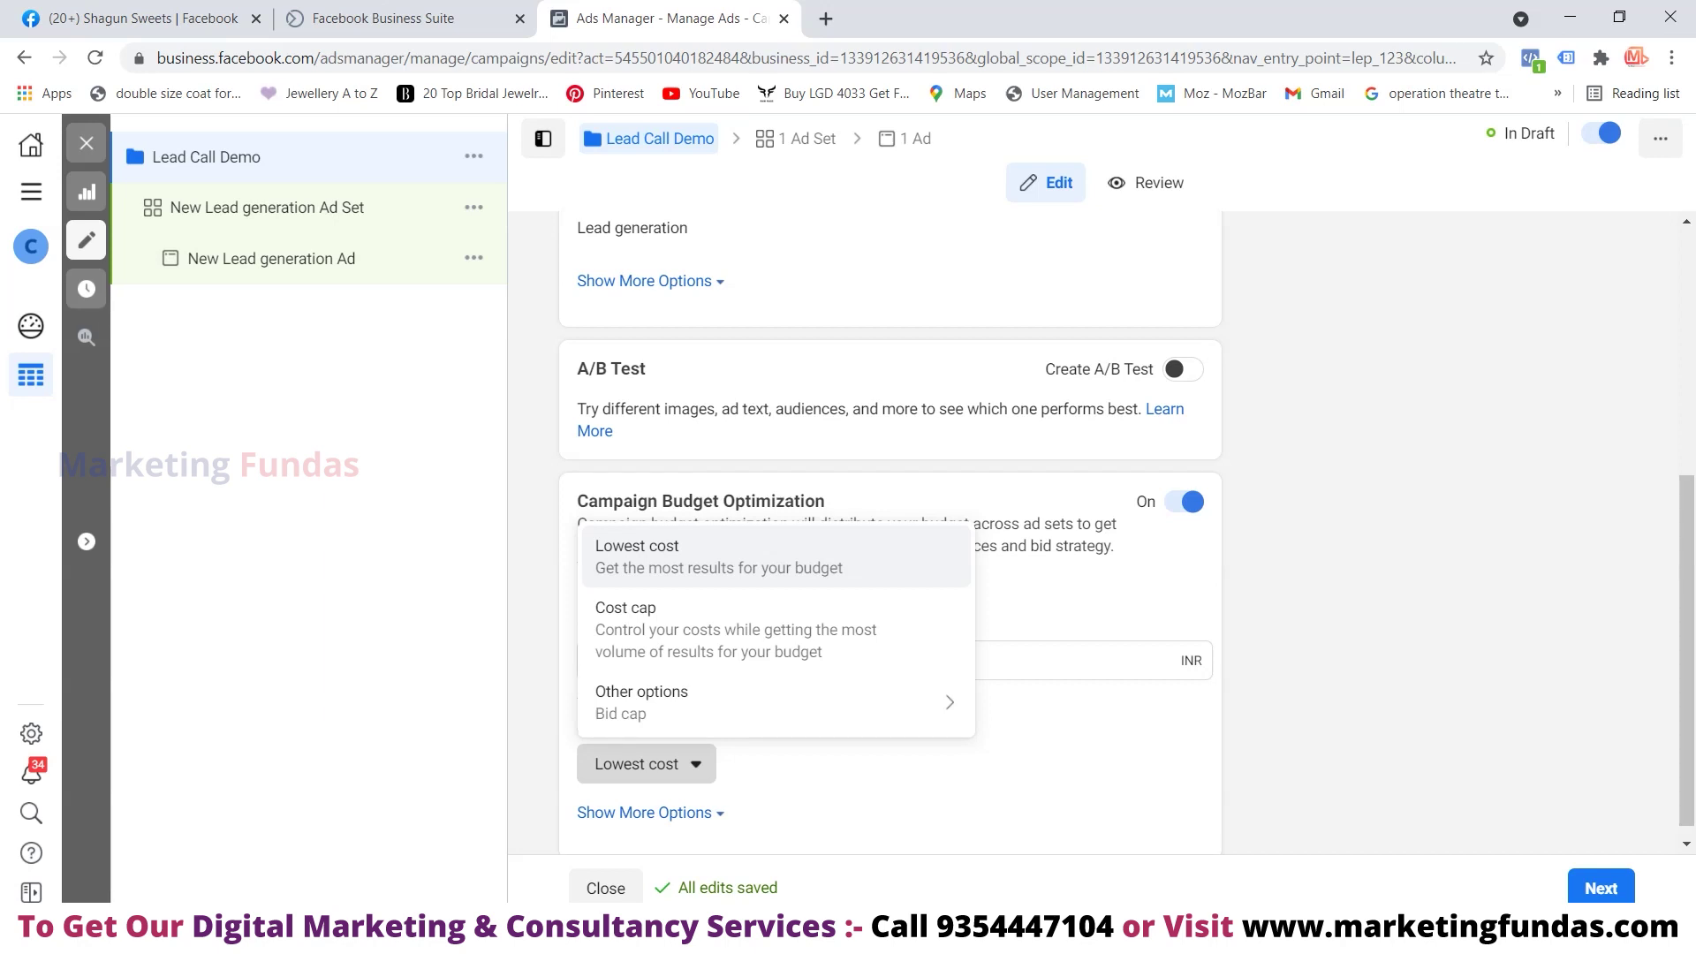
pyautogui.moveTo(769, 702)
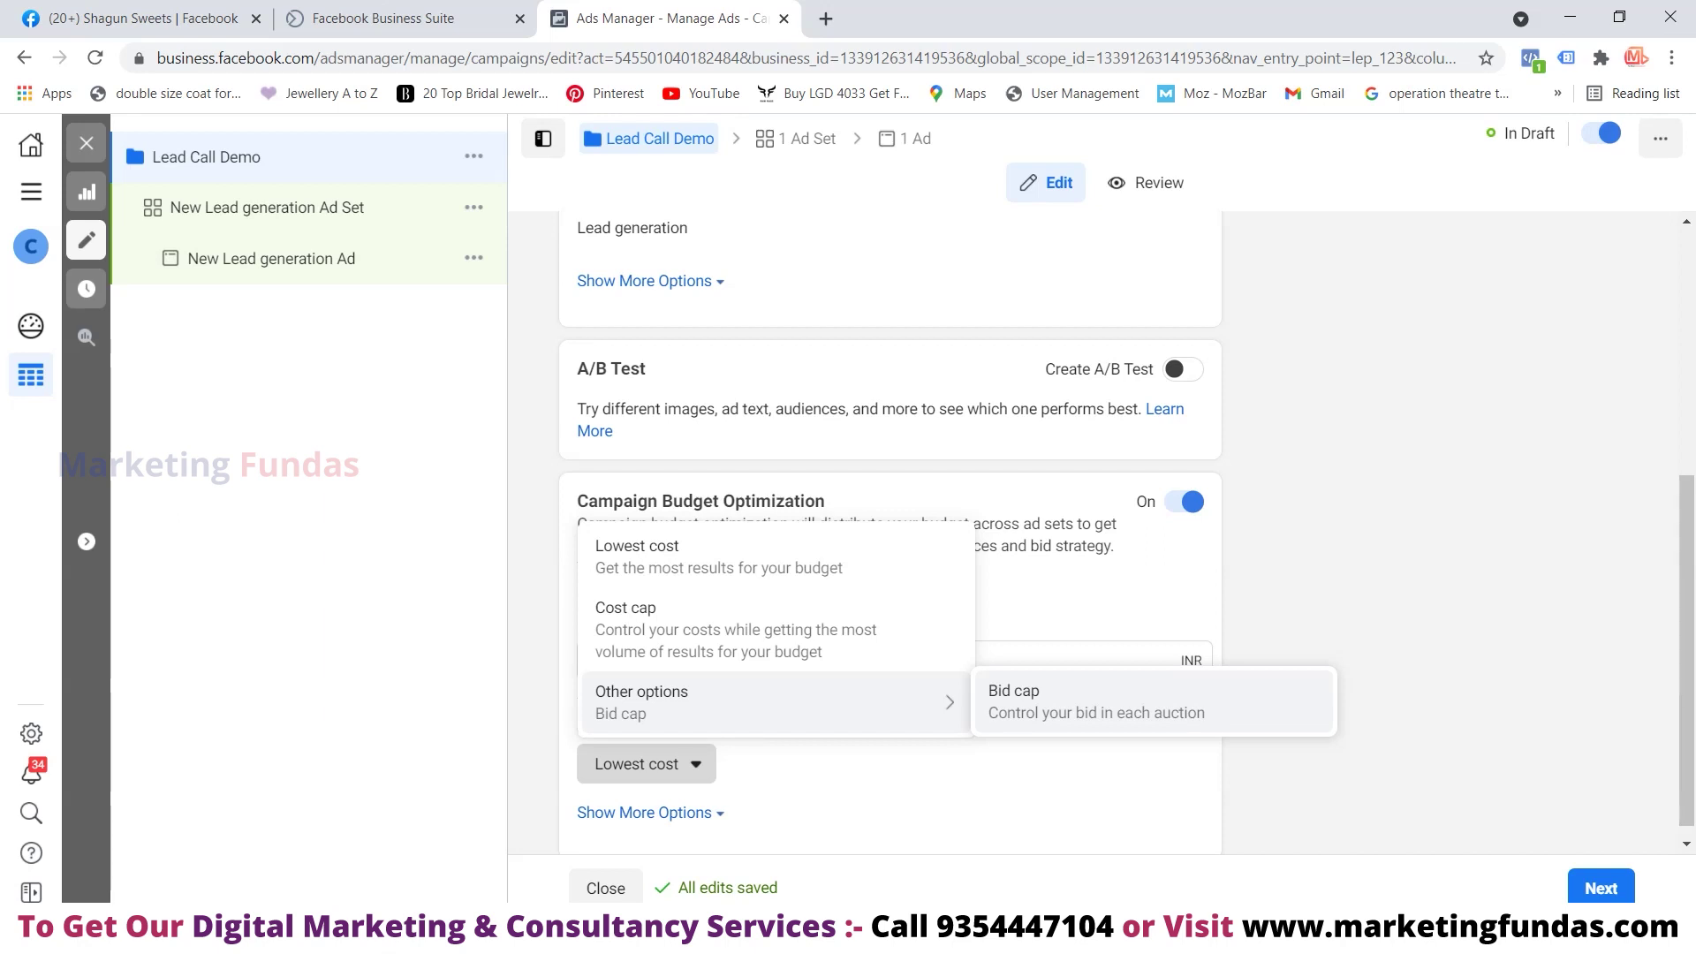
# Go on to the ad set and rename it Lead Generation `1
pyautogui.click(1600, 887)
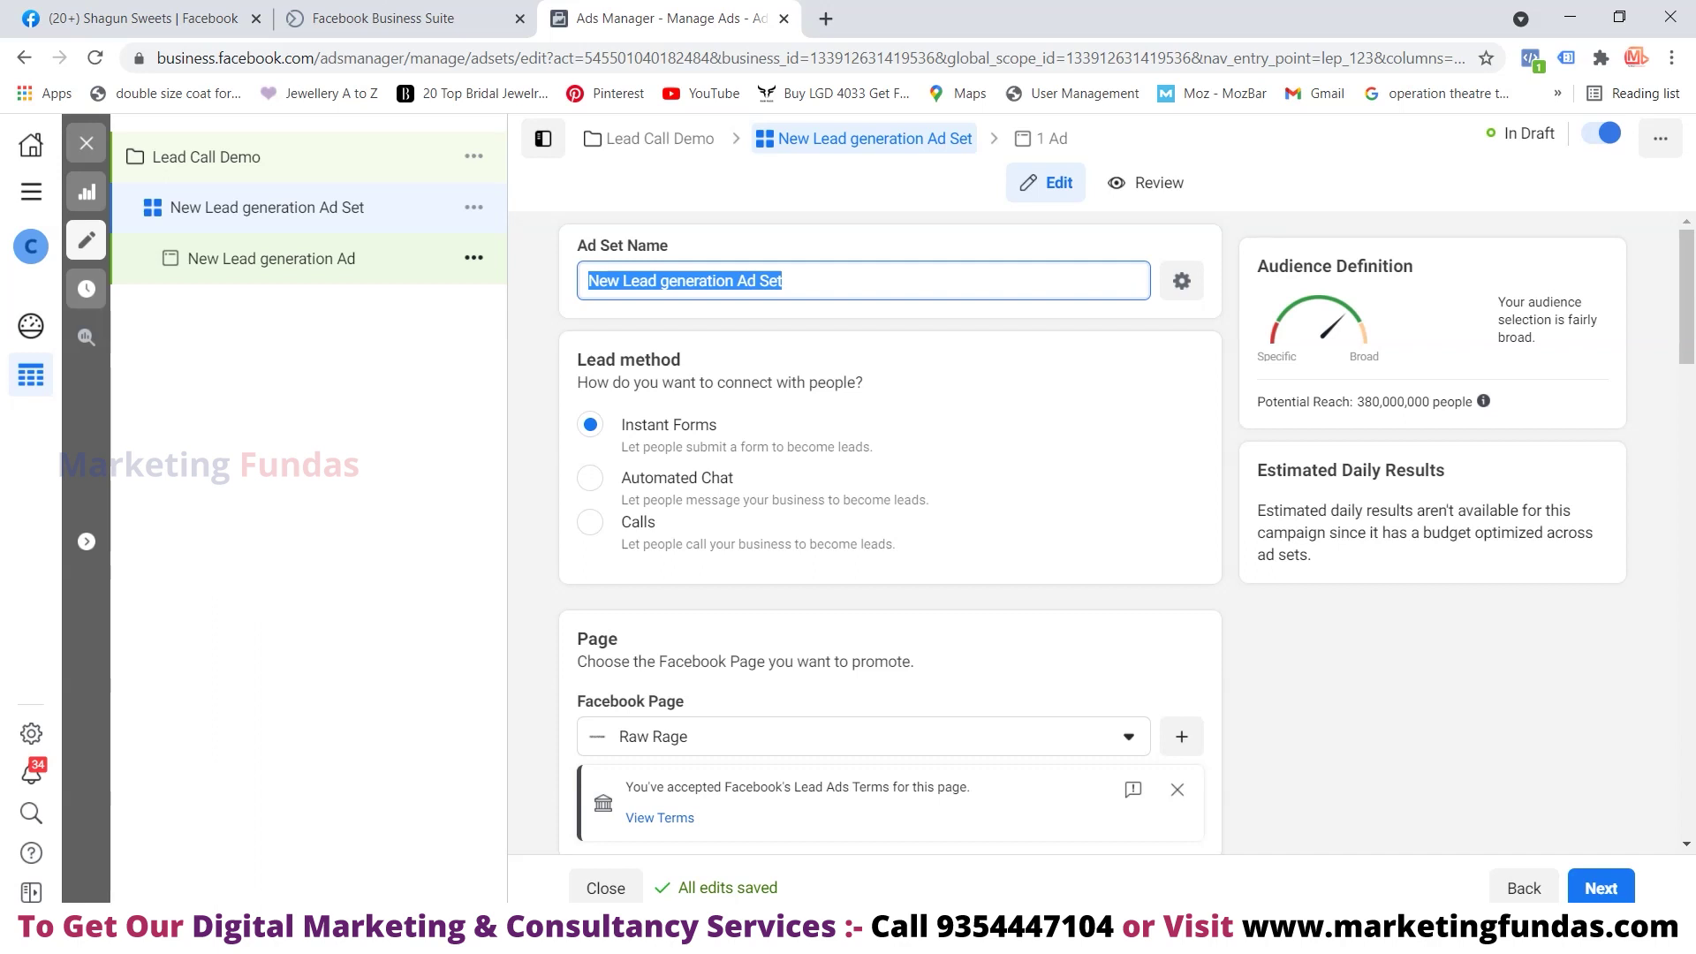
pyautogui.click(716, 280)
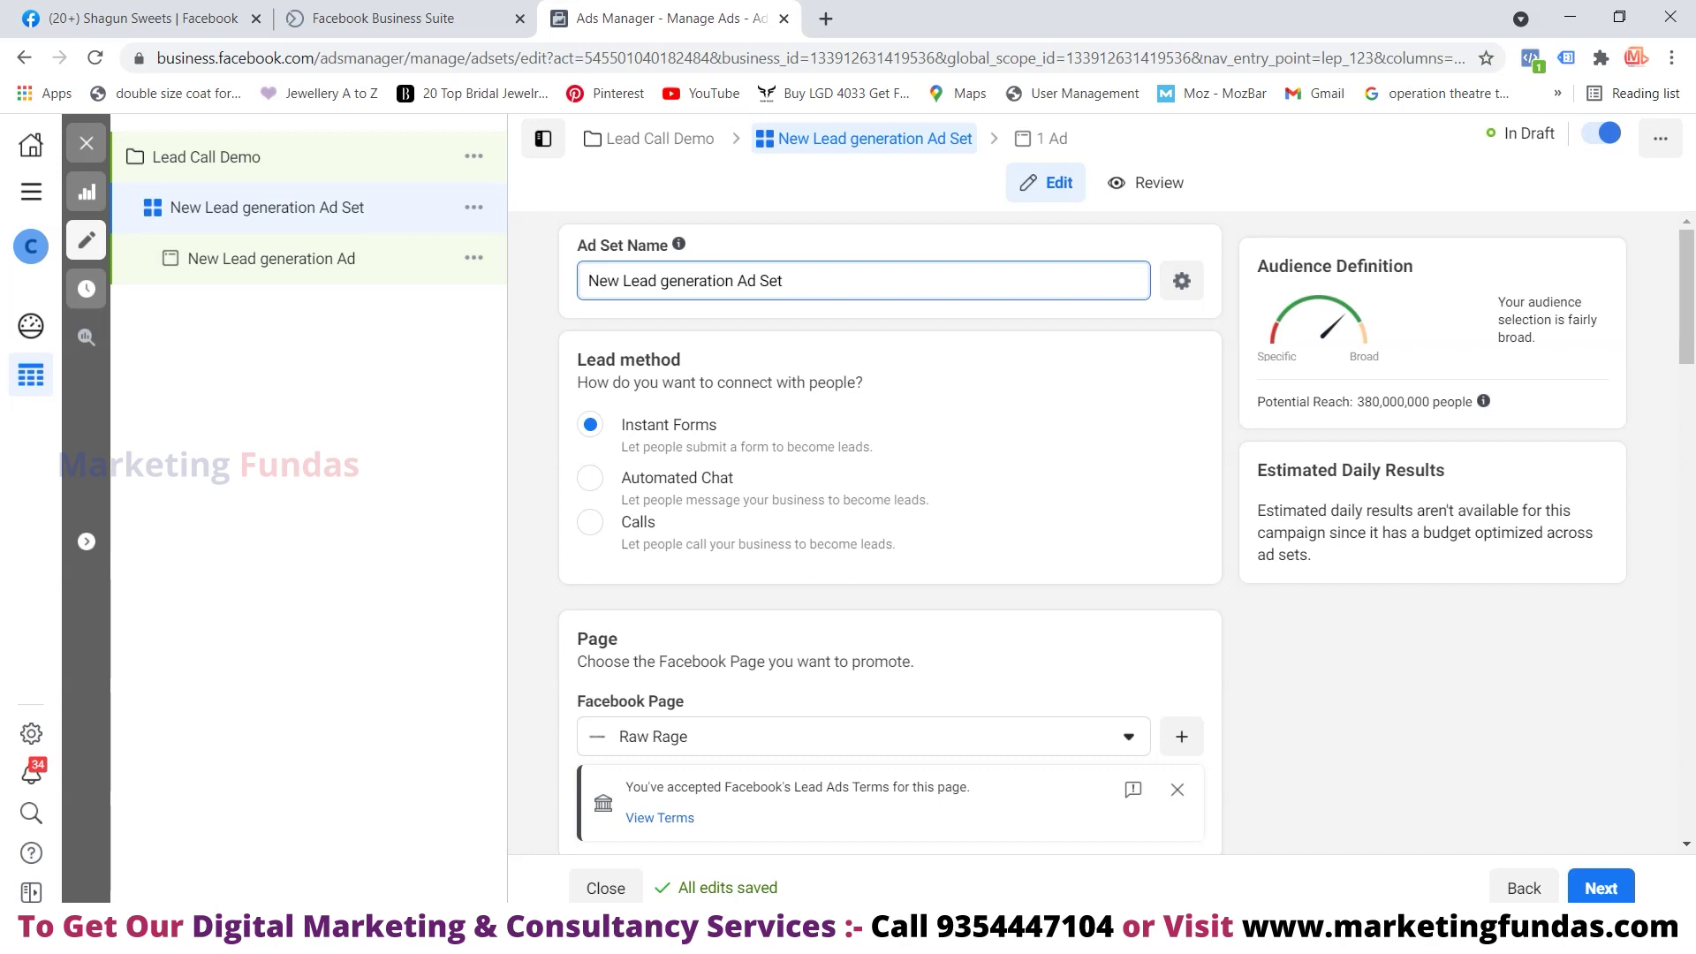
pyautogui.hotkey('ctrl', 'Right')
pyautogui.hotkey('ctrl', 'shift', 'Right')
pyautogui.hotkey('ctrl', 'shift', 'Right')
pyautogui.press('Right')
pyautogui.hotkey('ctrl', 'a')
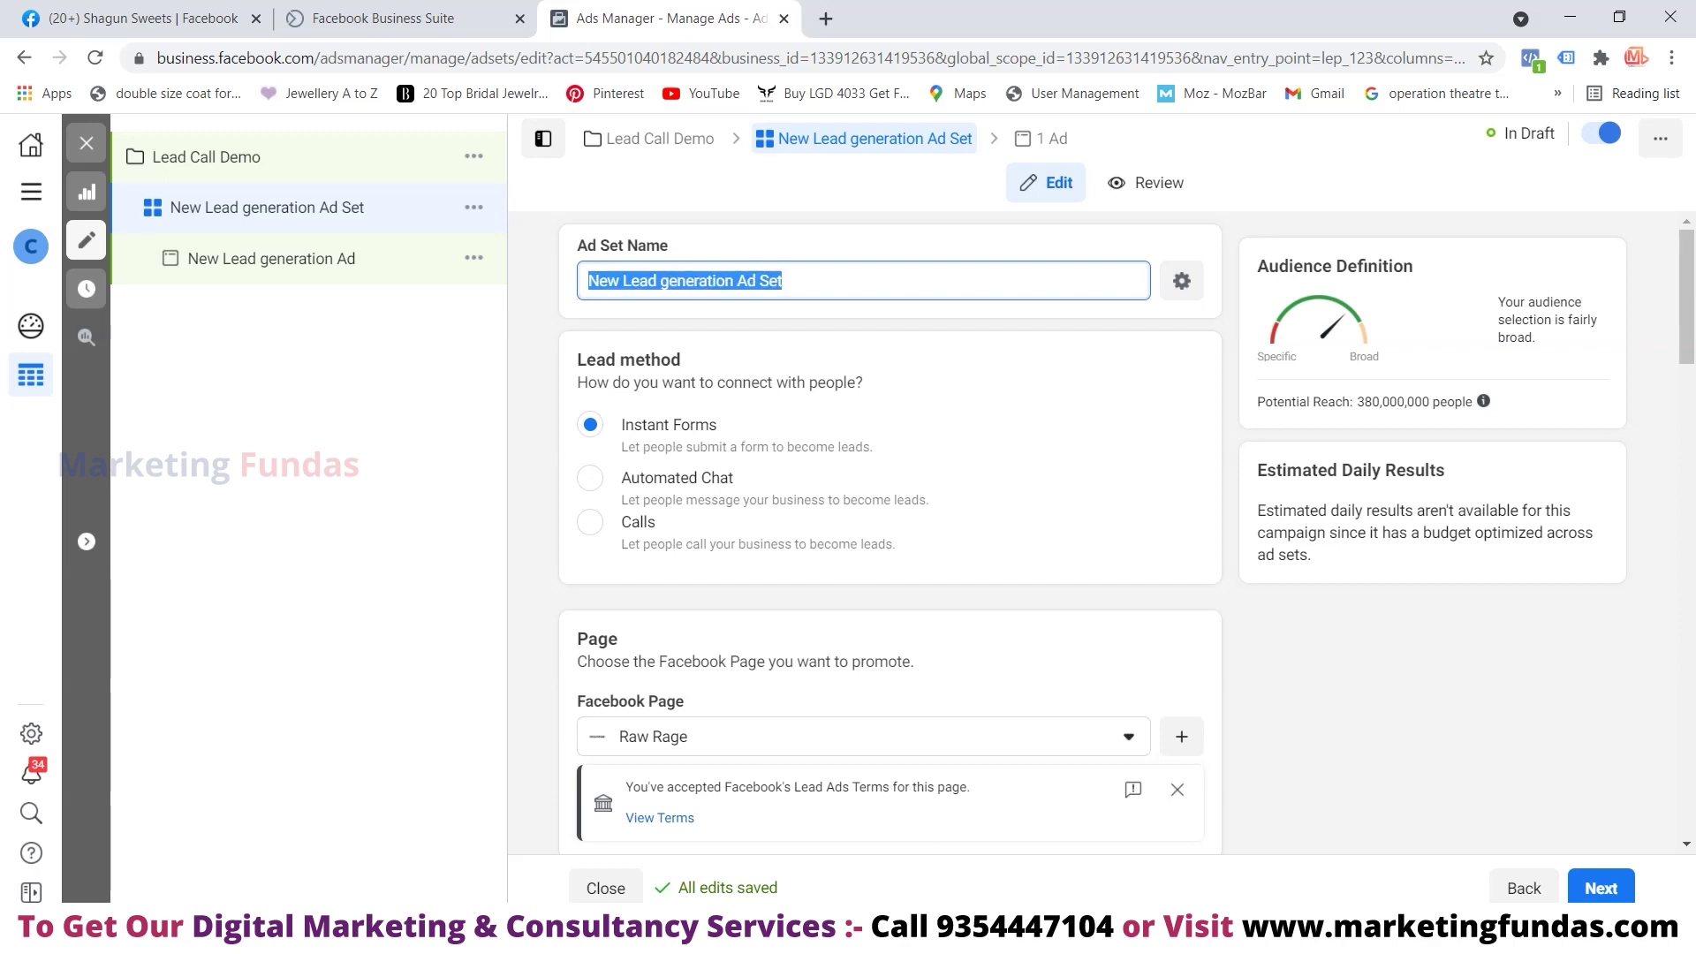
pyautogui.write('Le')
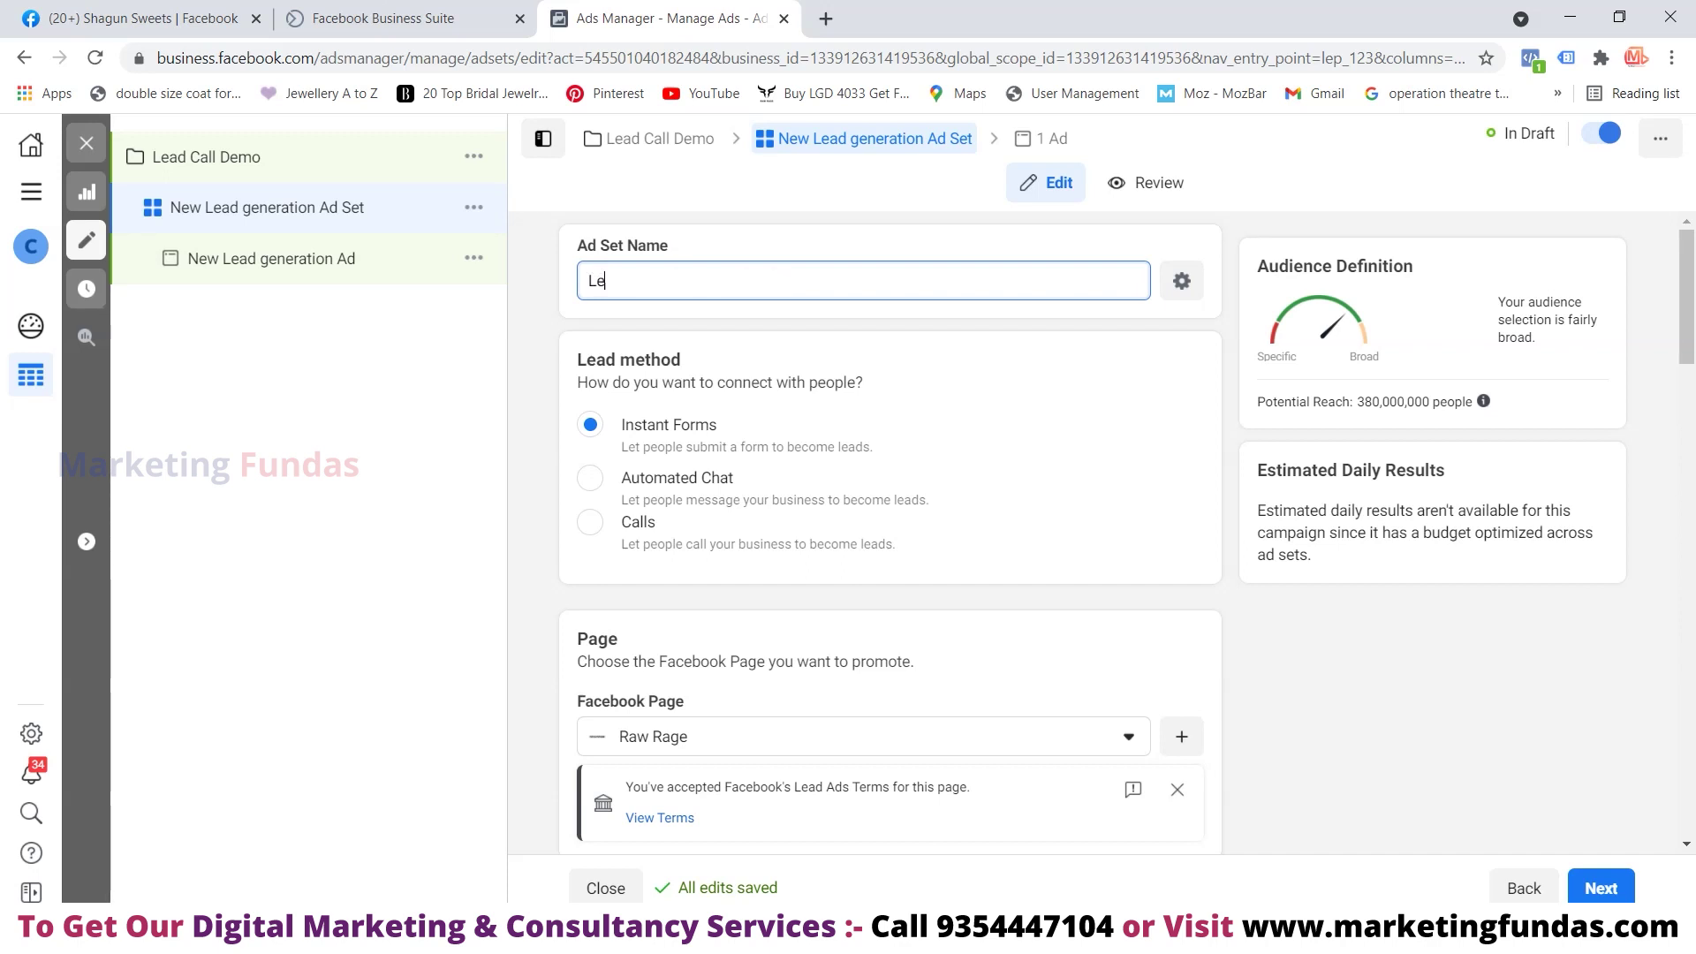
pyautogui.write('ad Generation `1')
# Choose Calls as the ad set's lead method
pyautogui.scroll(-2, 889, 530)
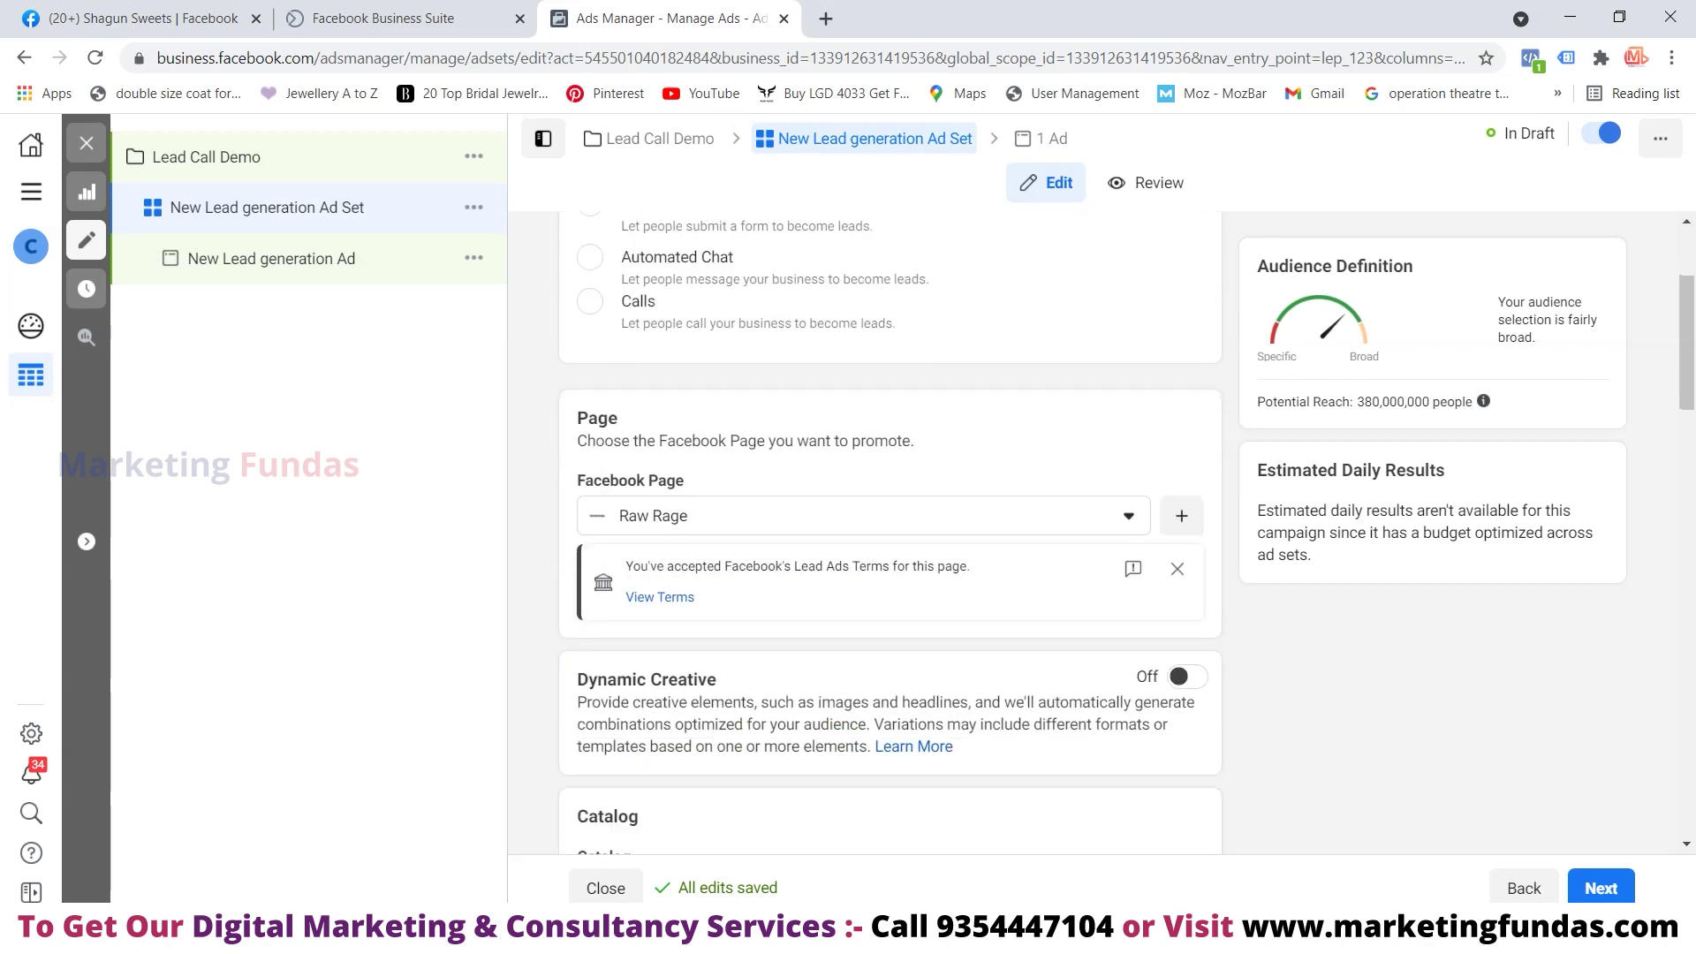
pyautogui.scroll(1, 889, 530)
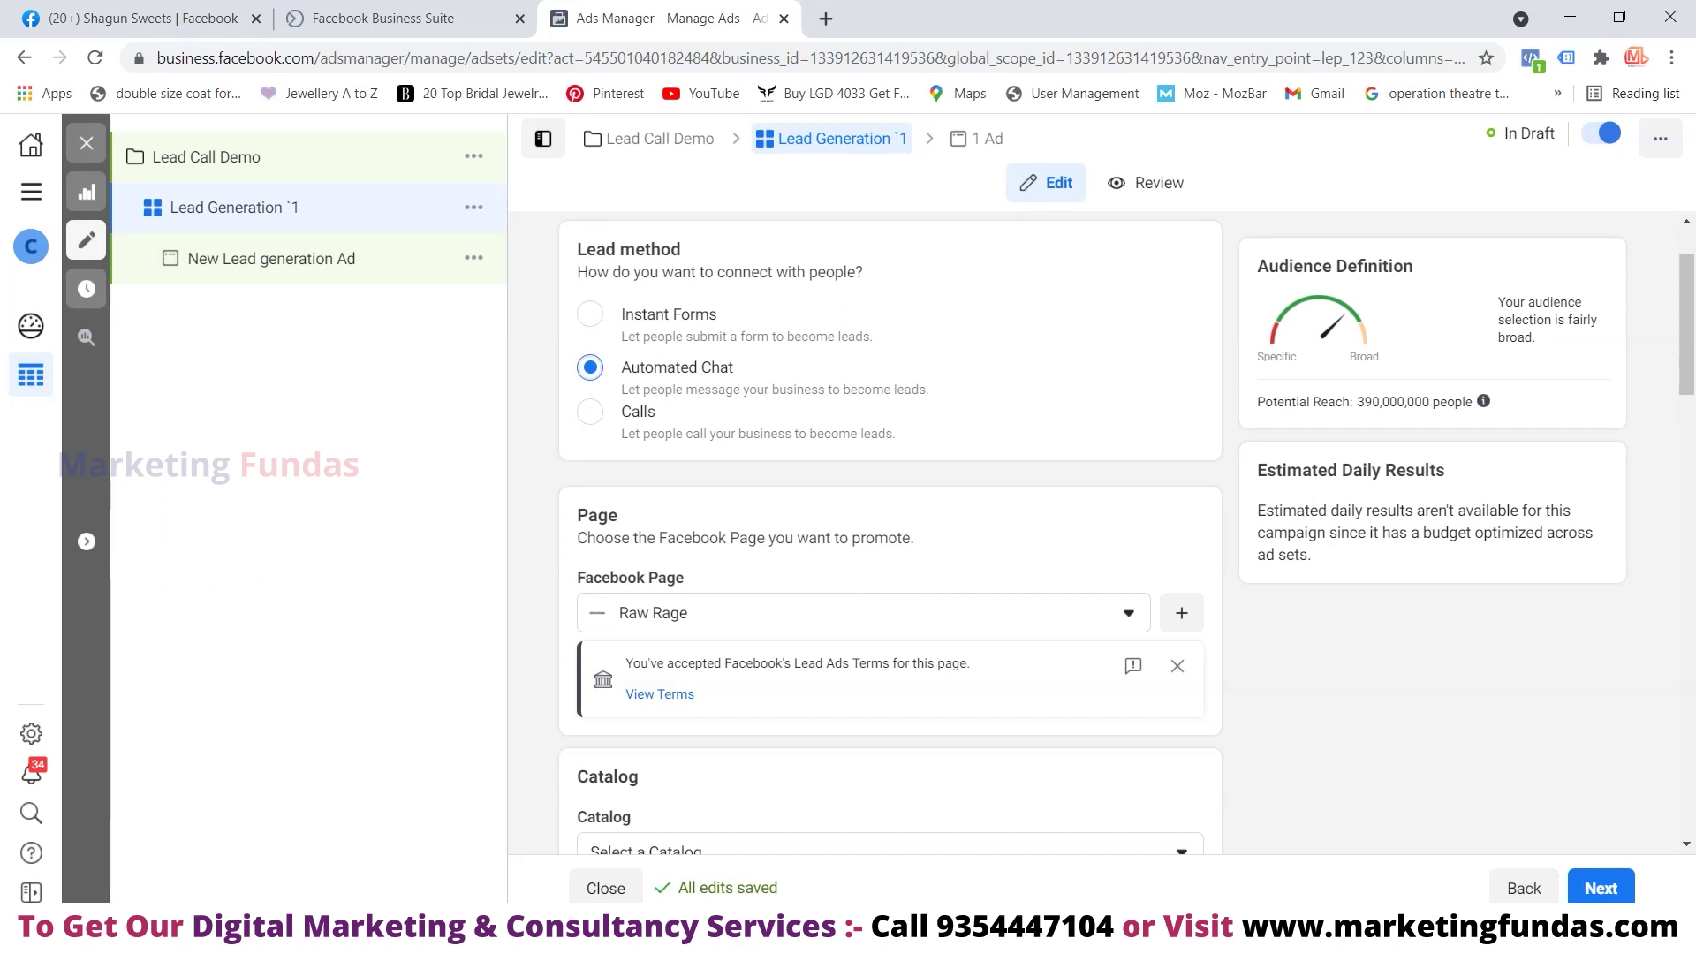
pyautogui.click(590, 411)
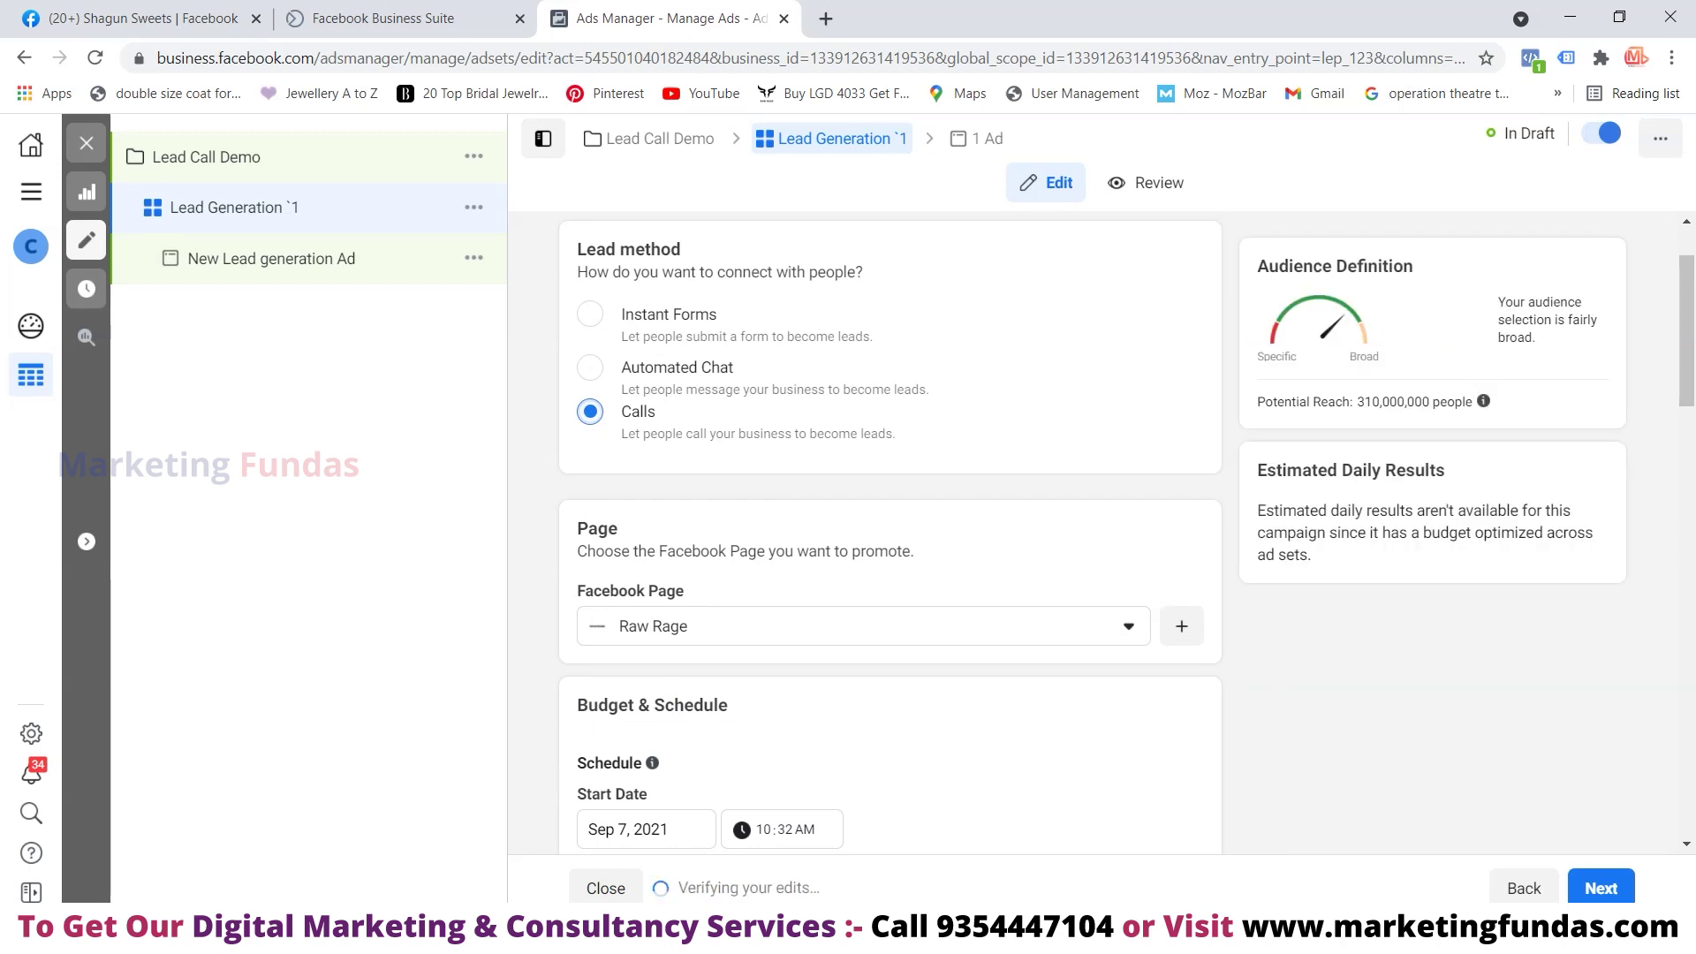
# Set the promoted Facebook Page to Shagun Sweets from the Shagun Sweets 1 business
pyautogui.scroll(-1, 889, 530)
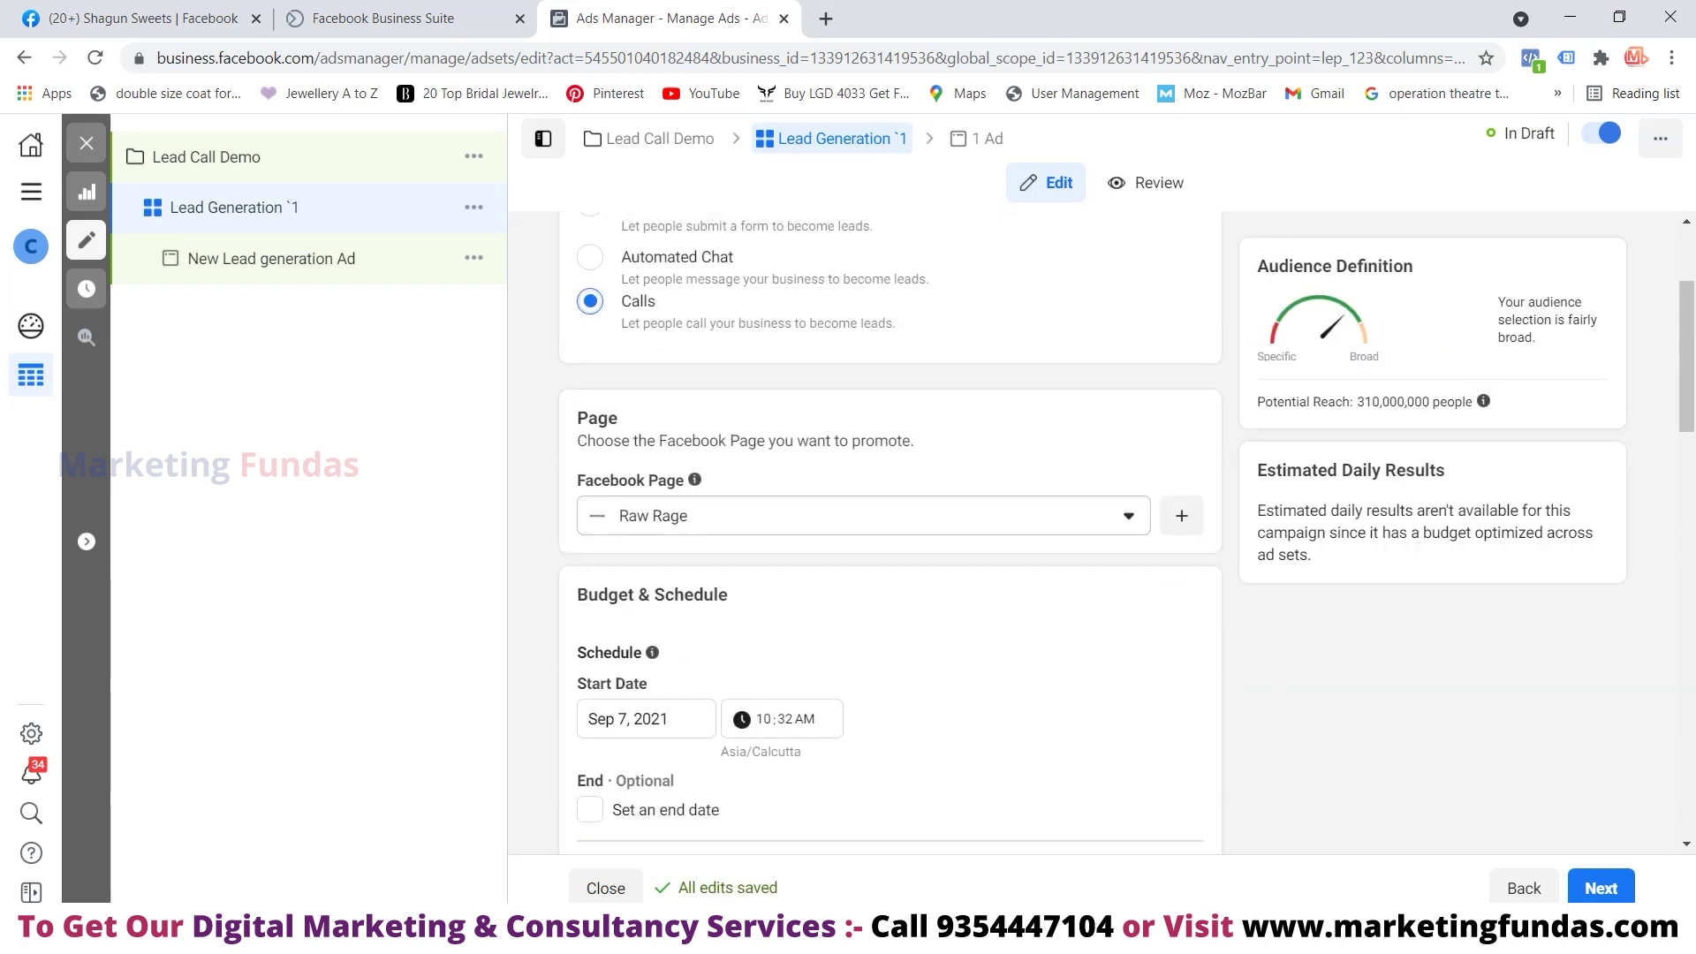
pyautogui.click(864, 515)
pyautogui.scroll(-3, 864, 706)
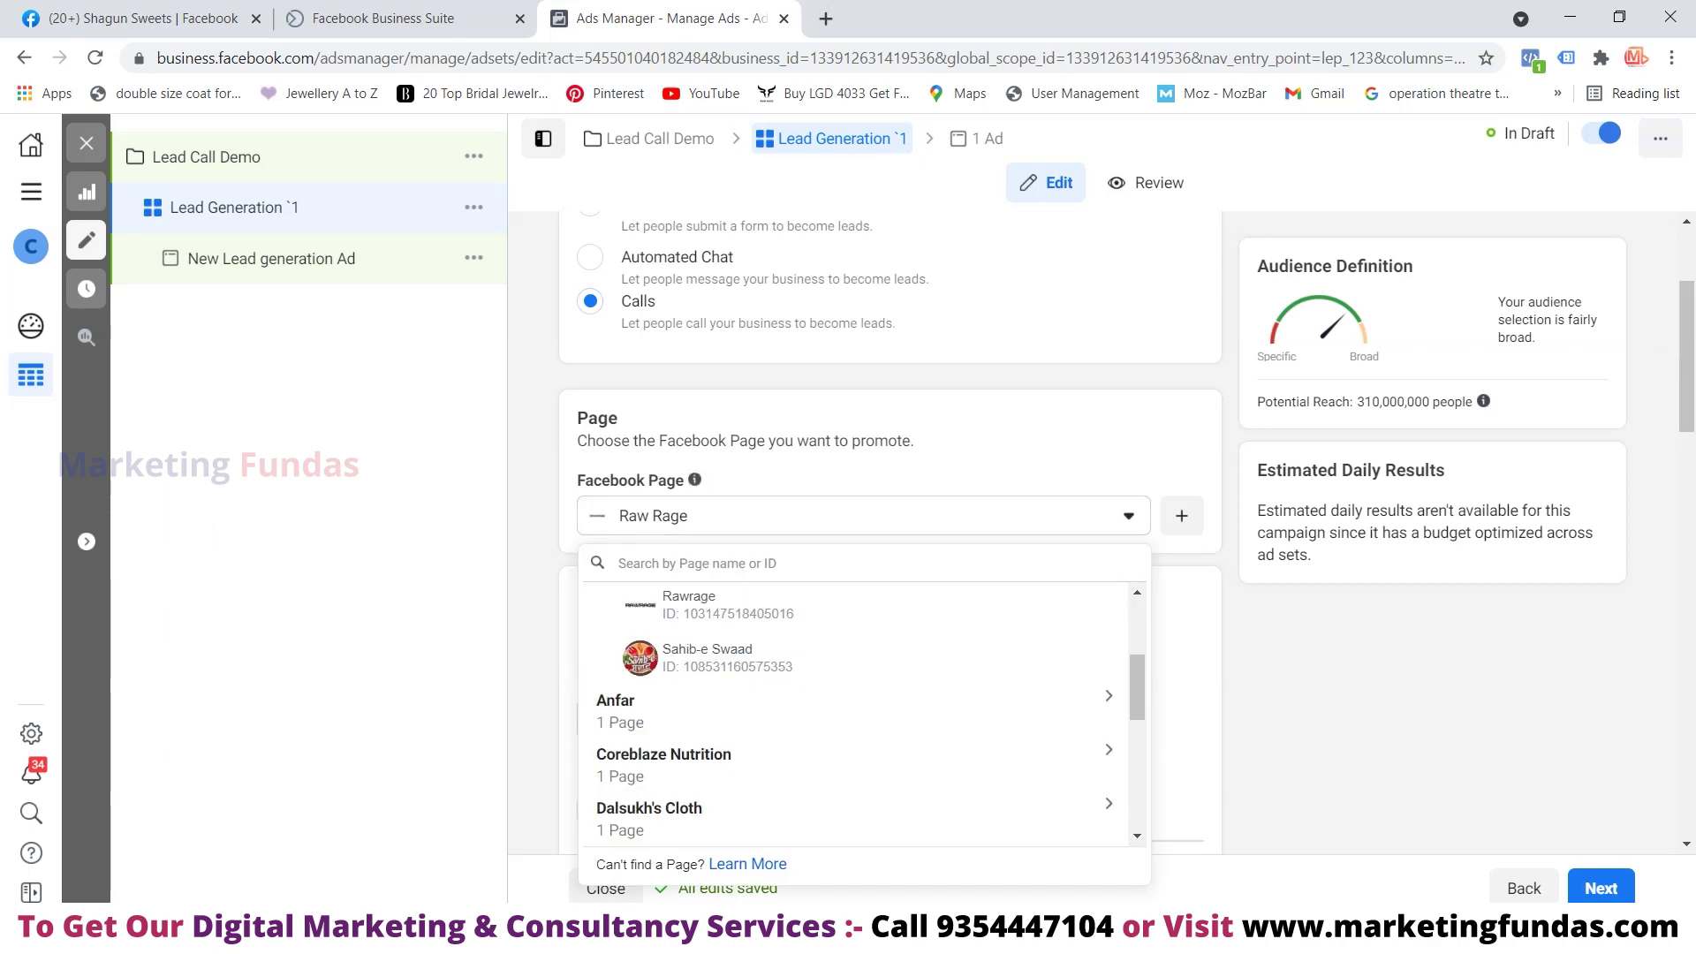
pyautogui.scroll(-3, 852, 715)
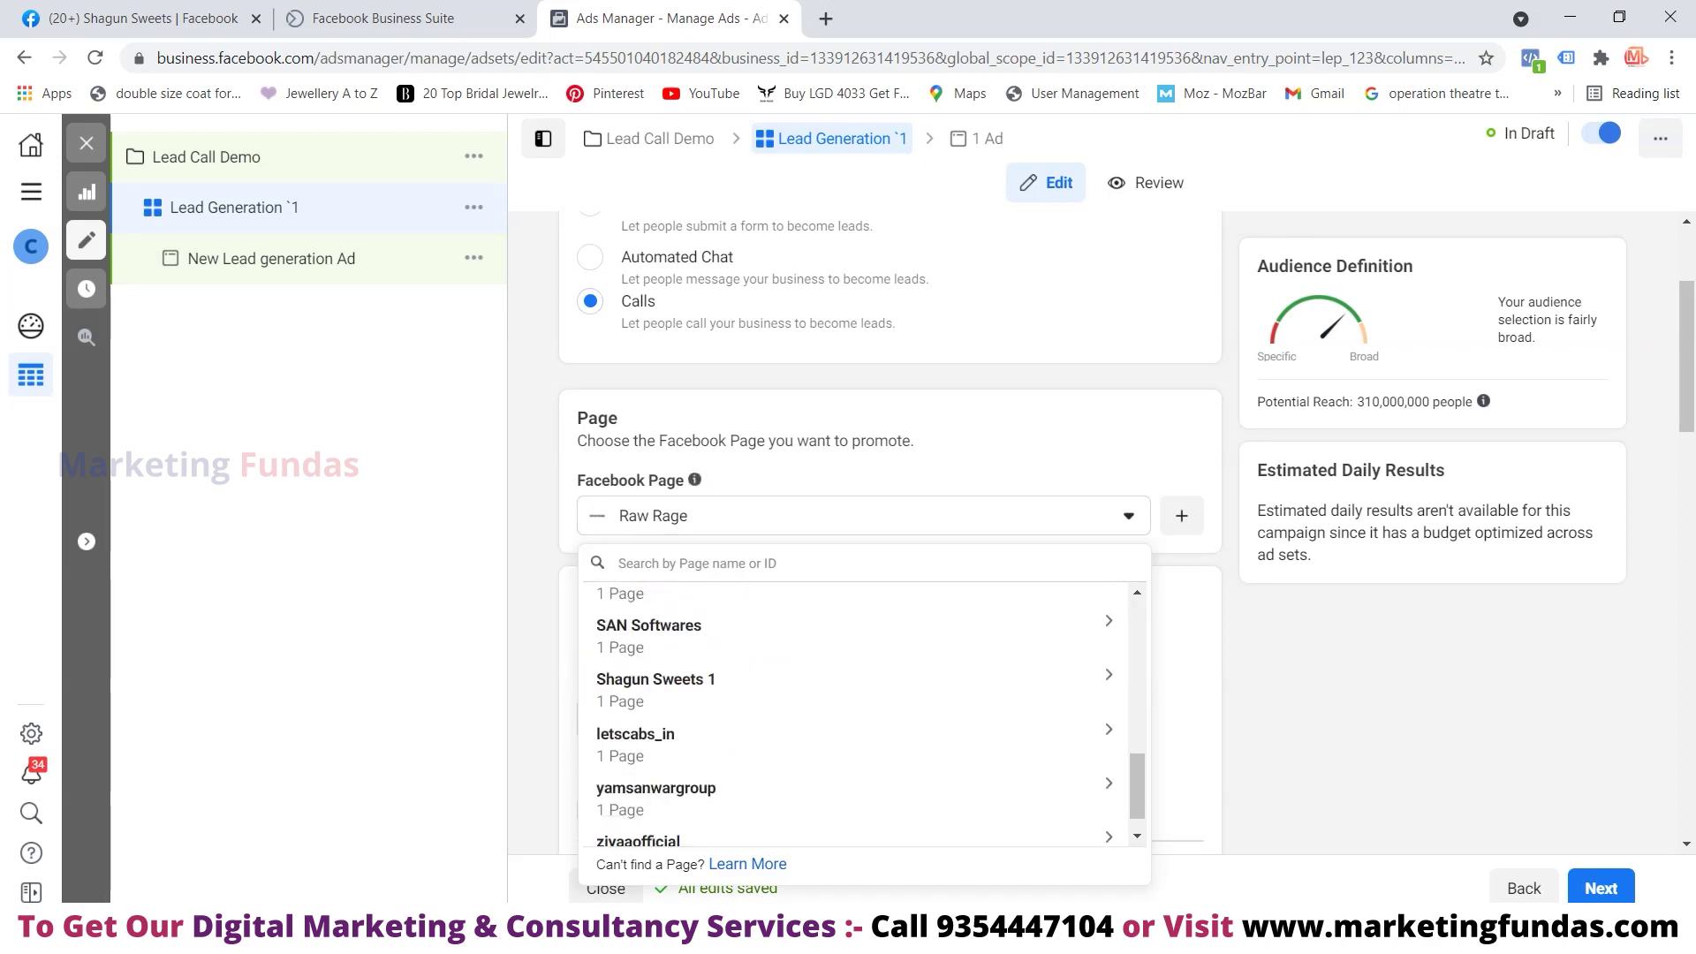
pyautogui.click(655, 680)
pyautogui.click(706, 743)
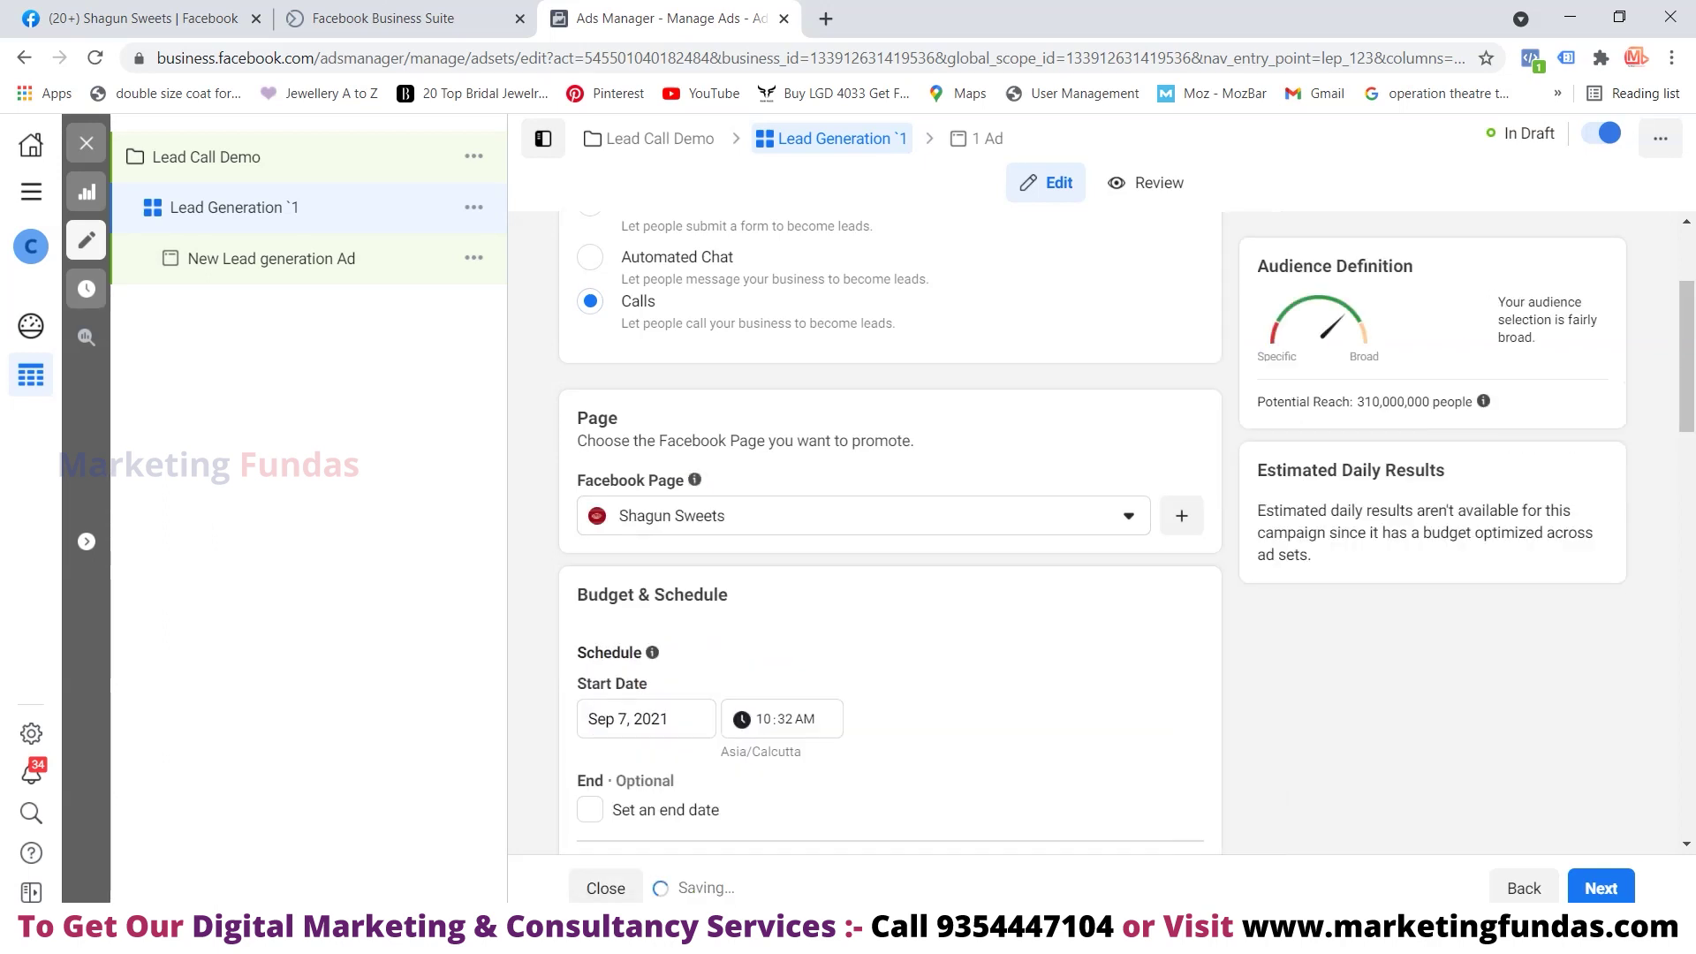
# Examine the ad set's schedule, spend limit and audience settings, including the list of saved audiences
pyautogui.scroll(-3, 883, 618)
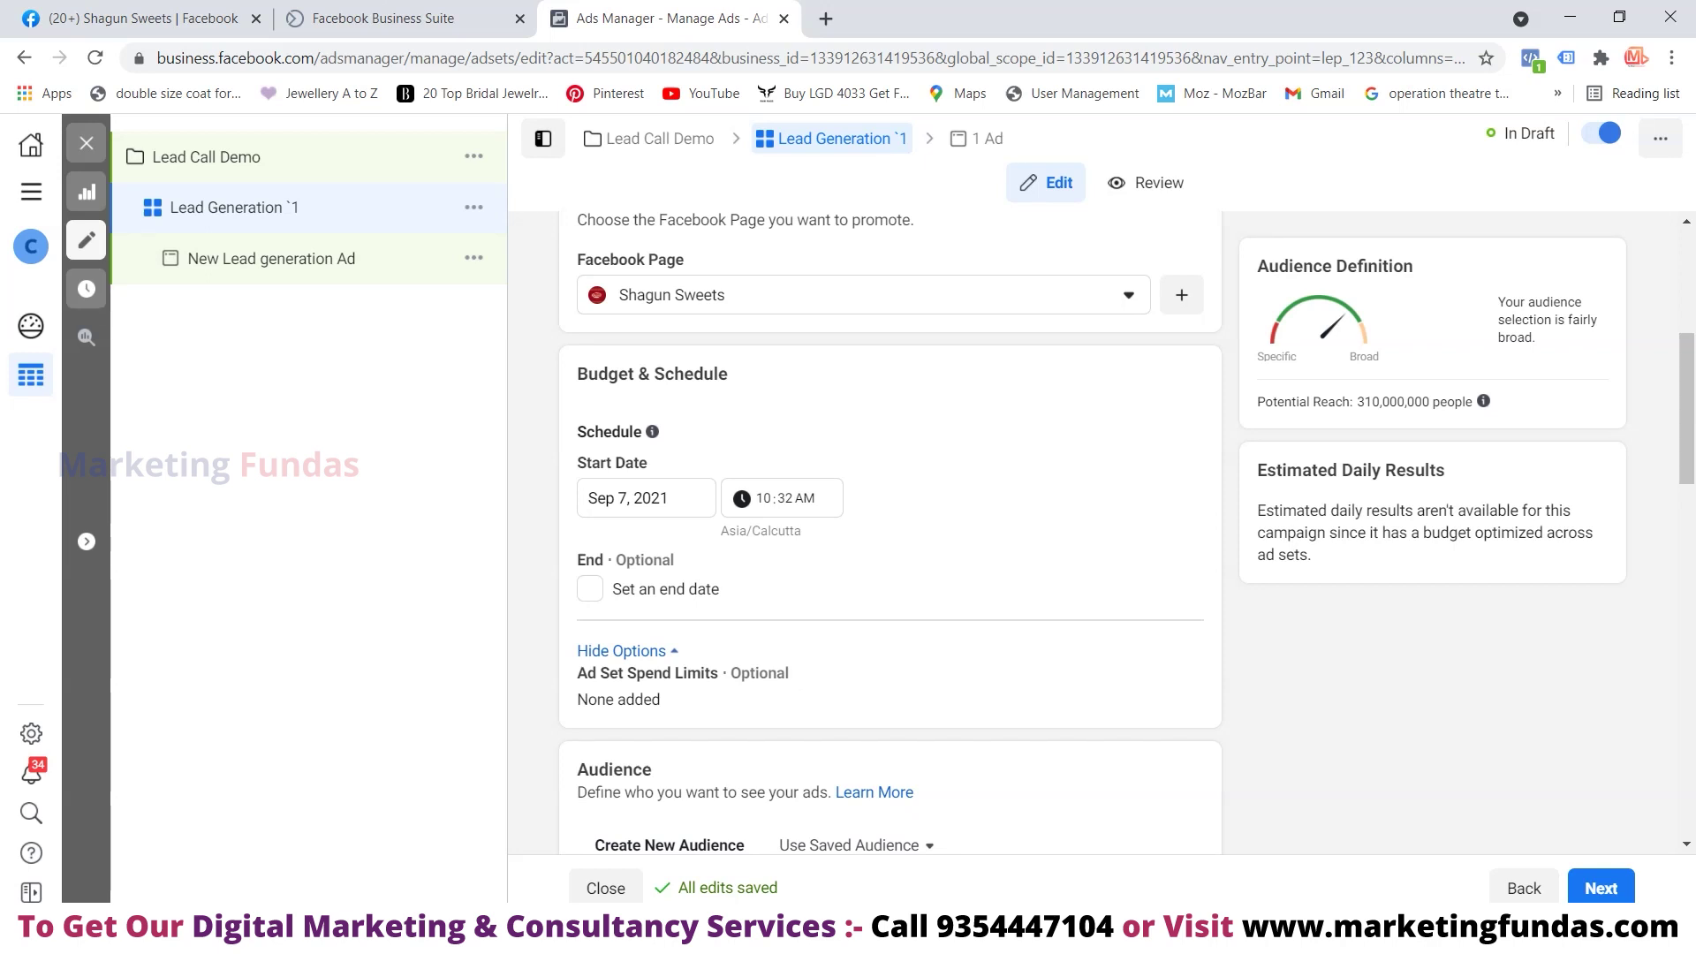
pyautogui.scroll(-1, 890, 530)
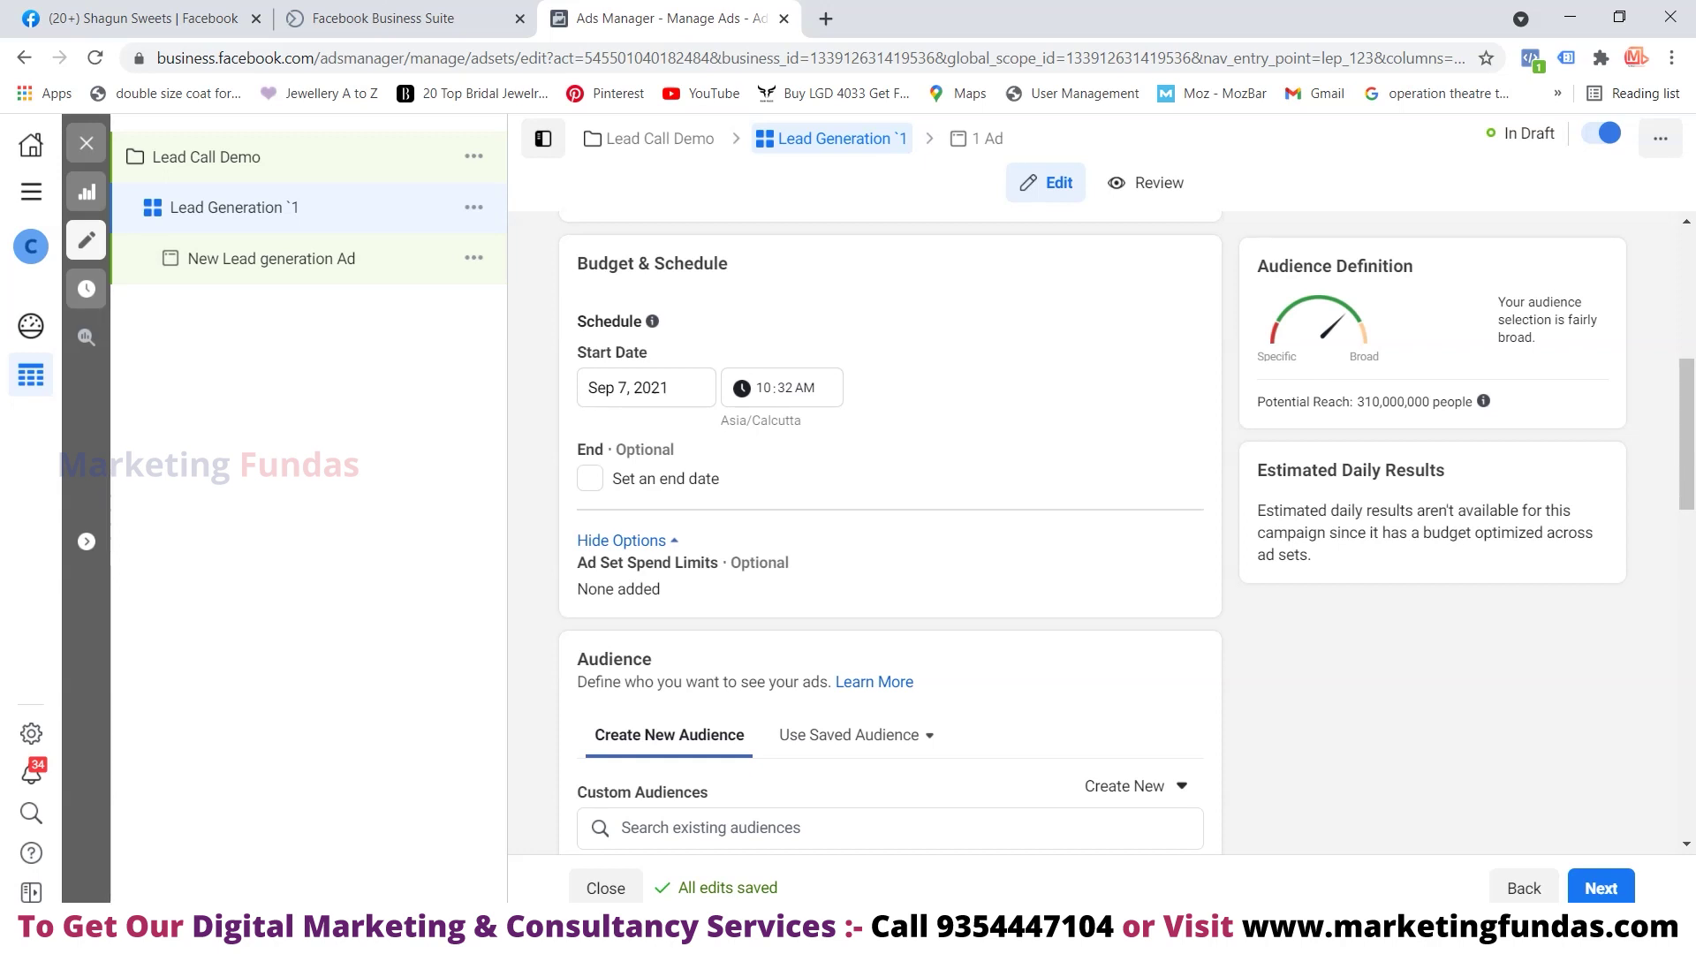
pyautogui.scroll(-3, 883, 353)
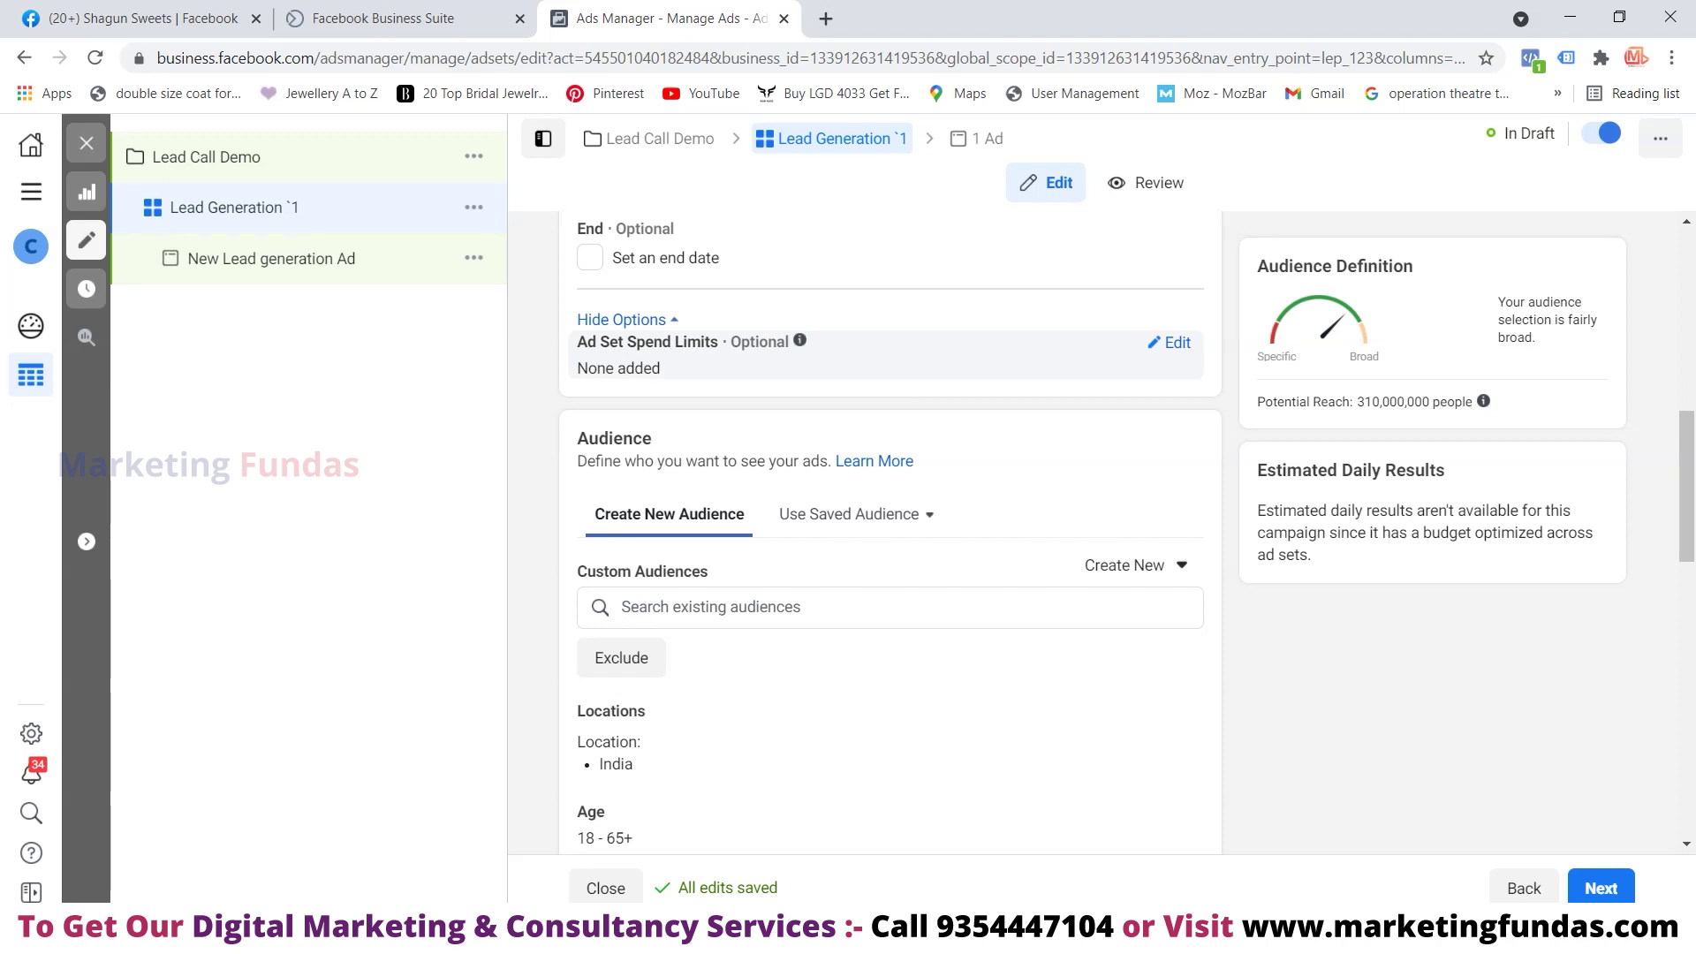
pyautogui.scroll(-1, 883, 406)
pyautogui.scroll(-2, 883, 407)
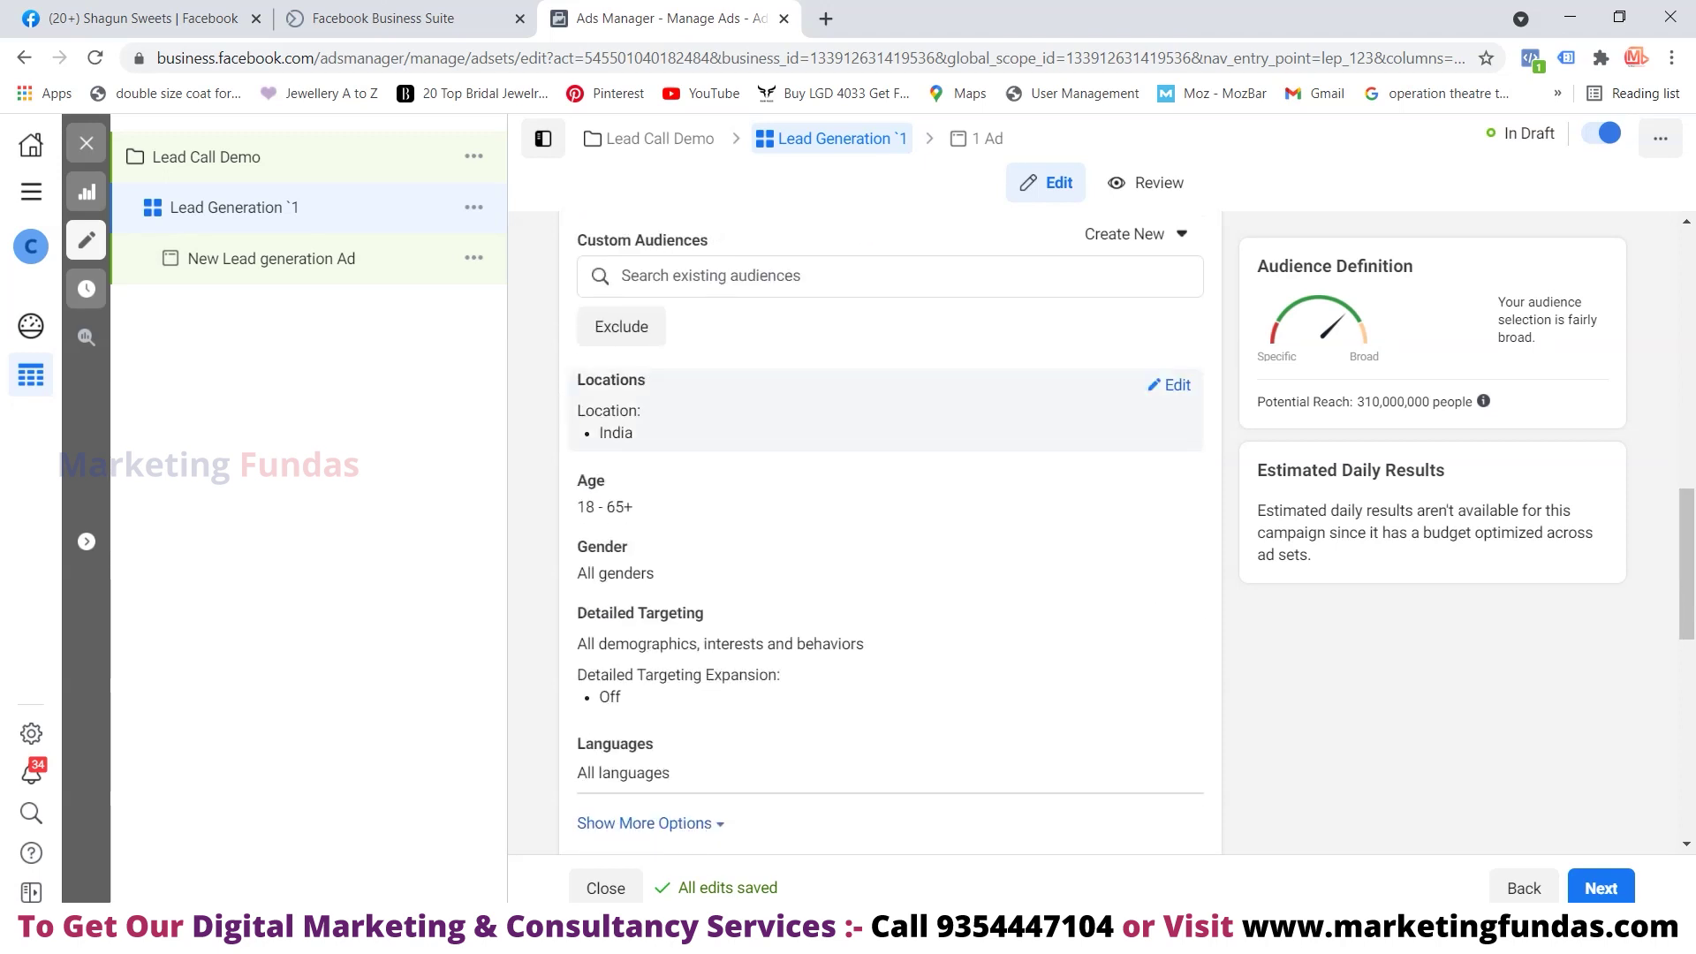
pyautogui.scroll(1, 883, 407)
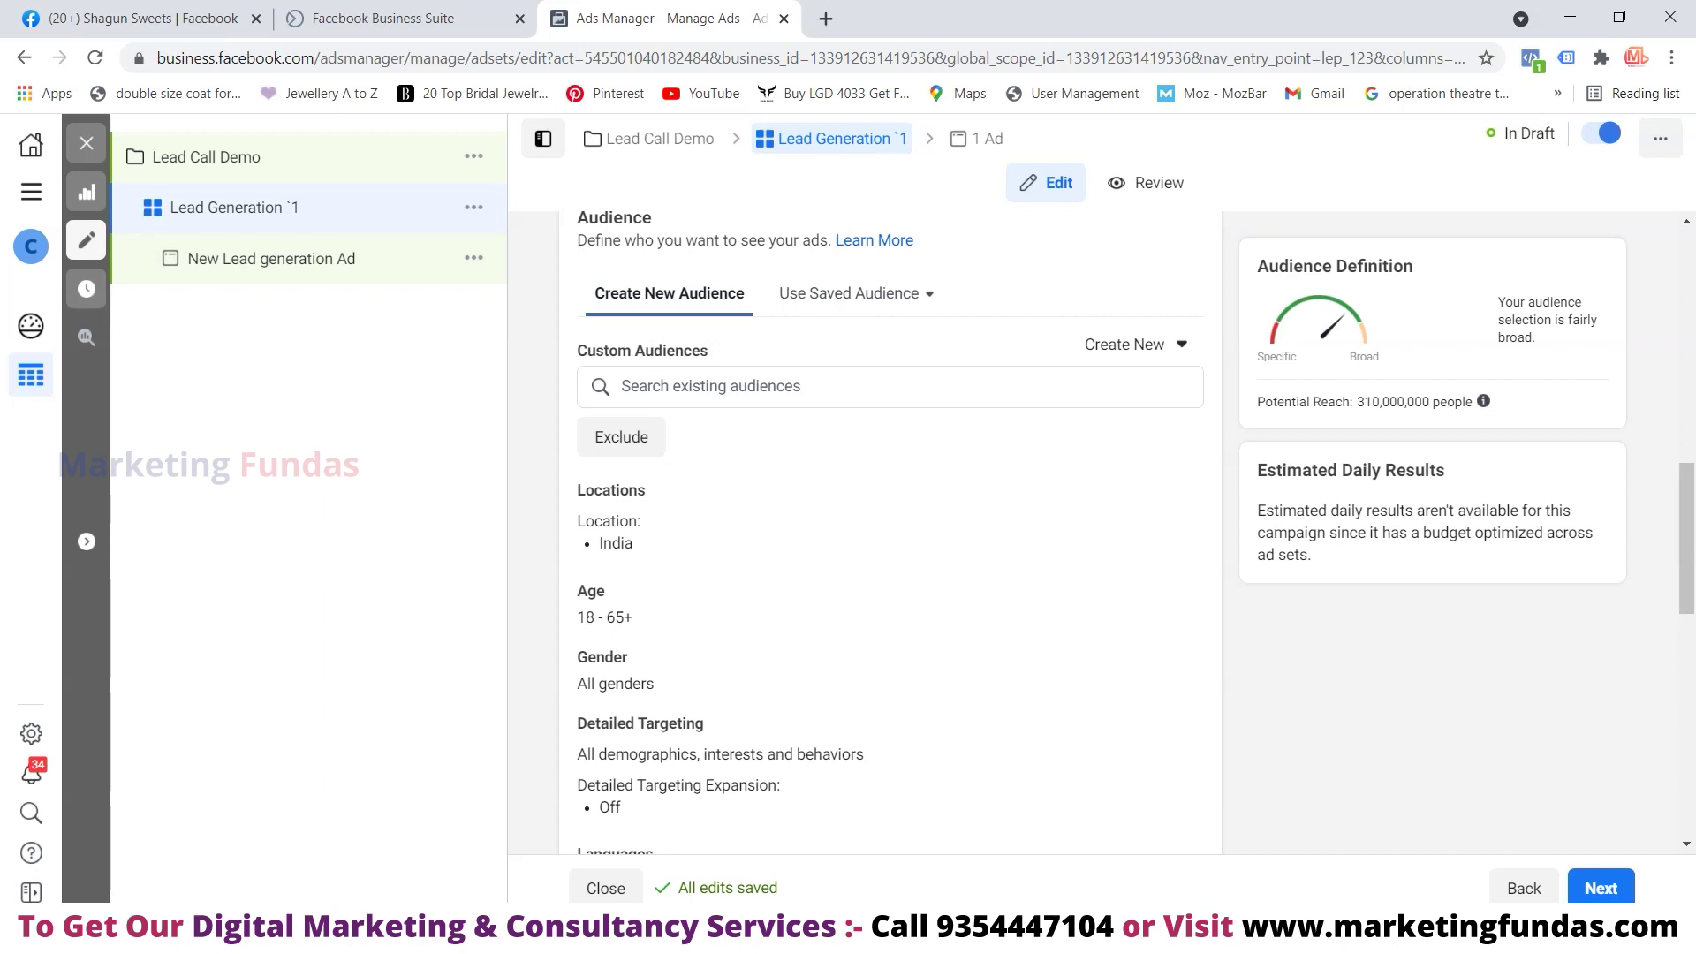
pyautogui.click(854, 294)
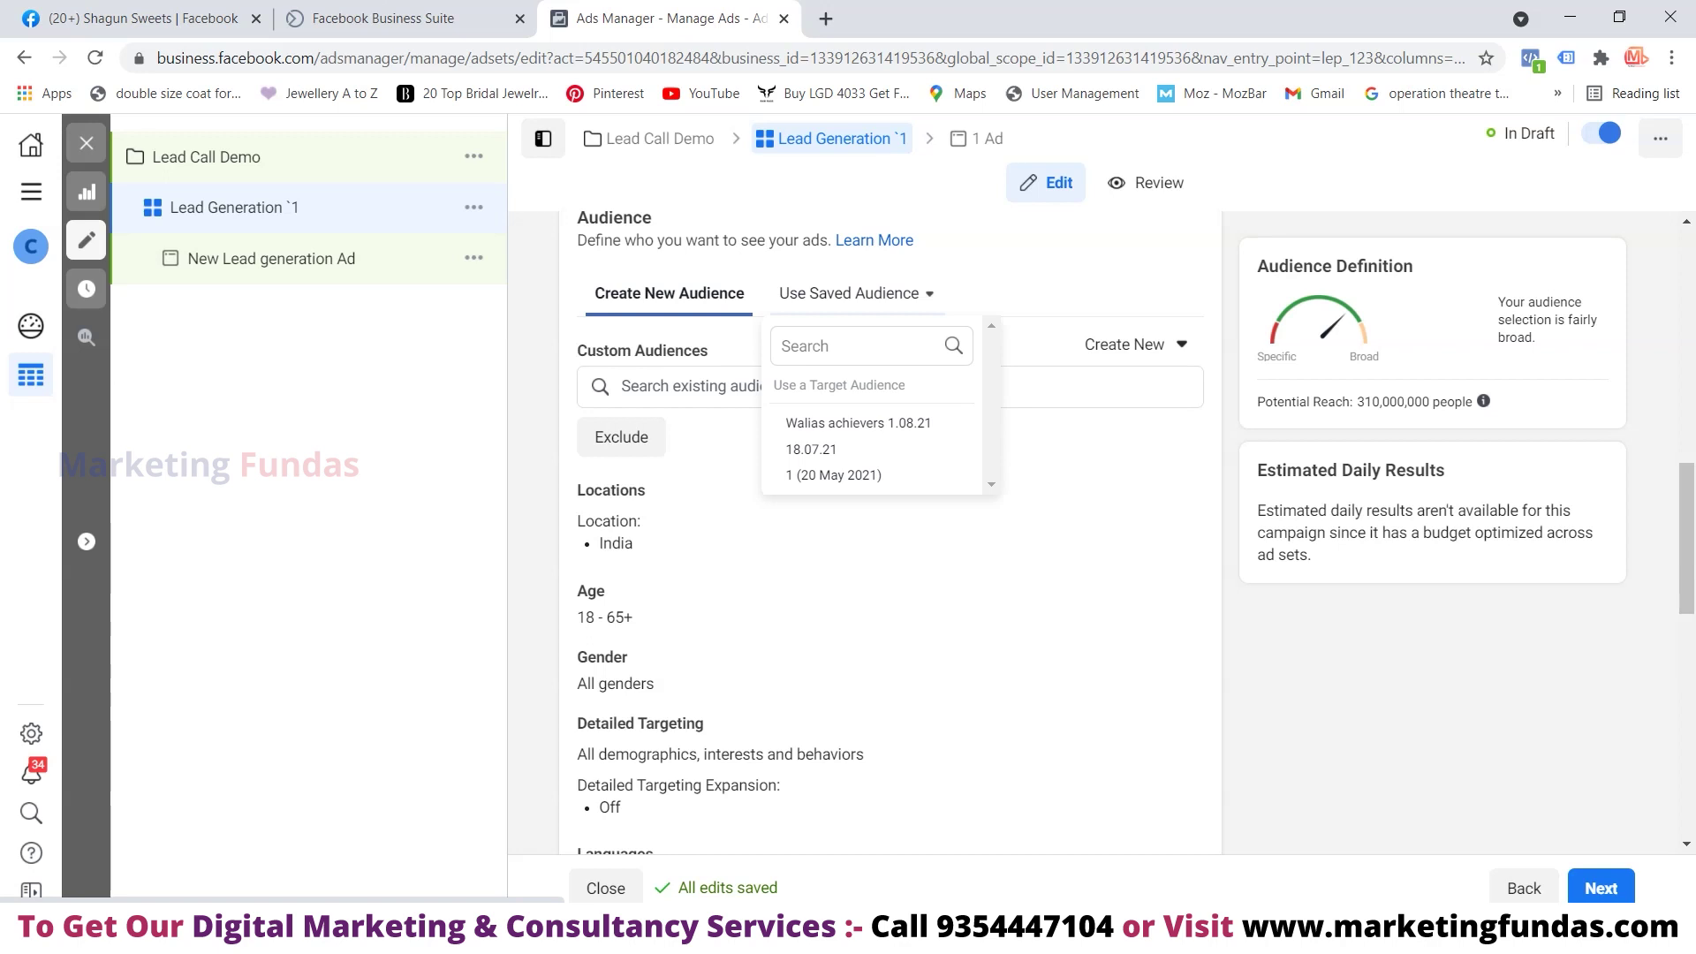
pyautogui.moveTo(839, 449)
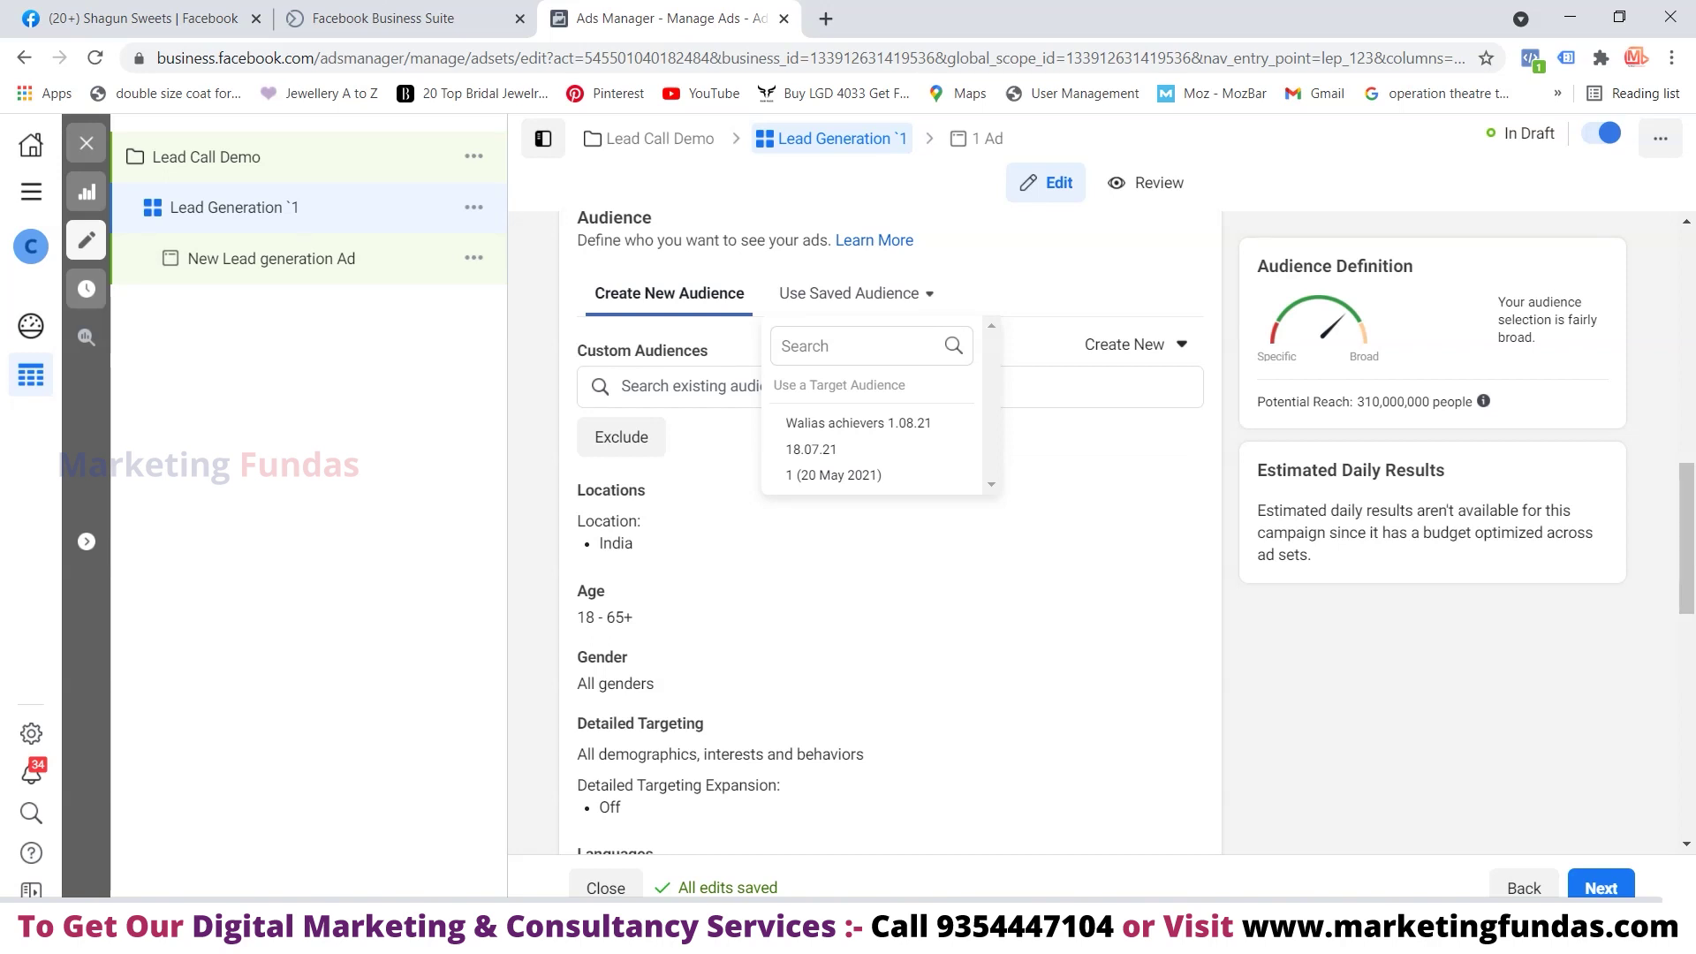
pyautogui.press('Escape')
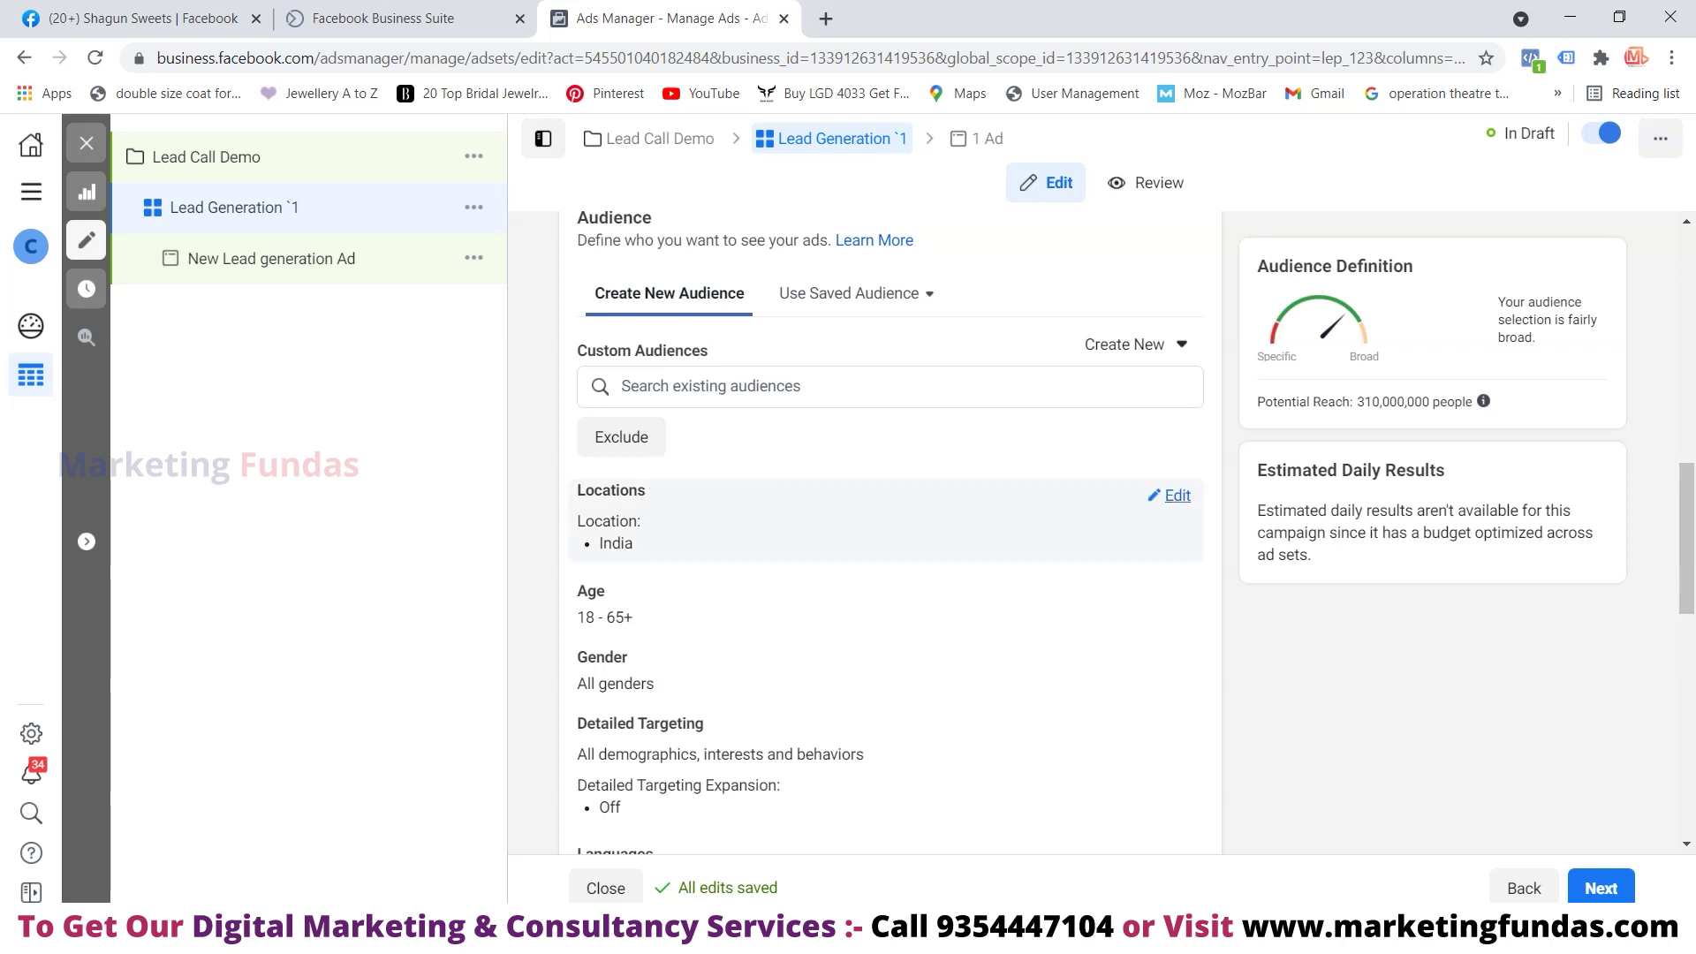
# Edit the audience locations and target the city Delhi, Delhi, India
pyautogui.scroll(-1, 1175, 495)
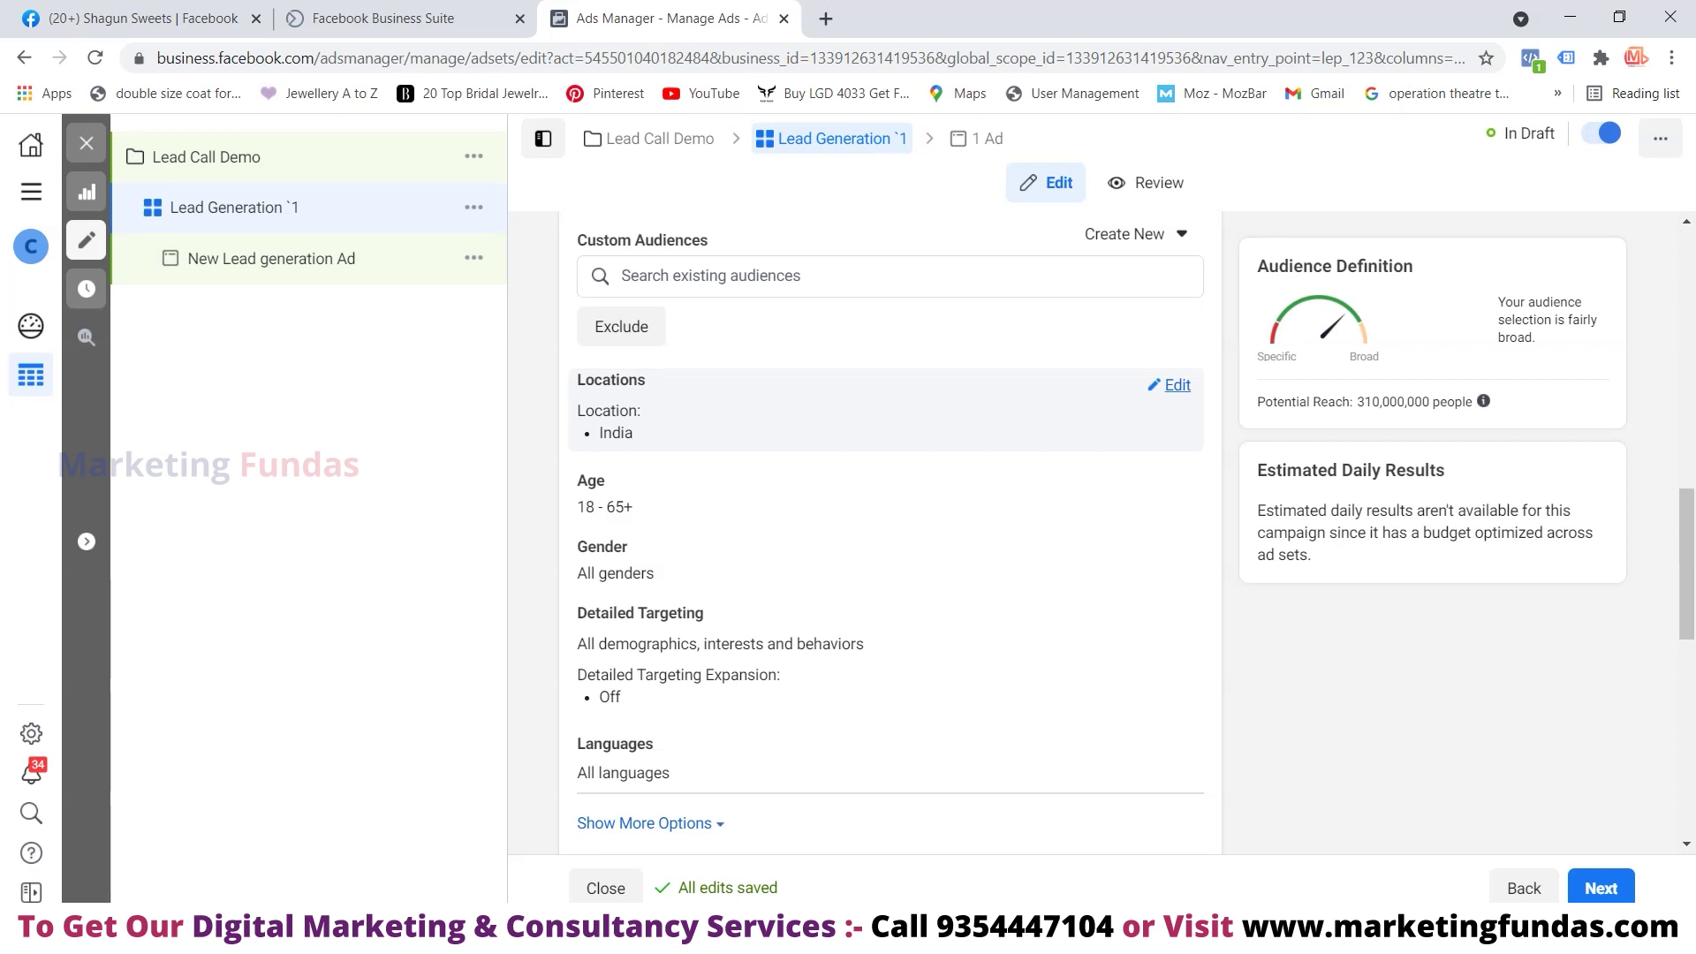
pyautogui.click(1170, 385)
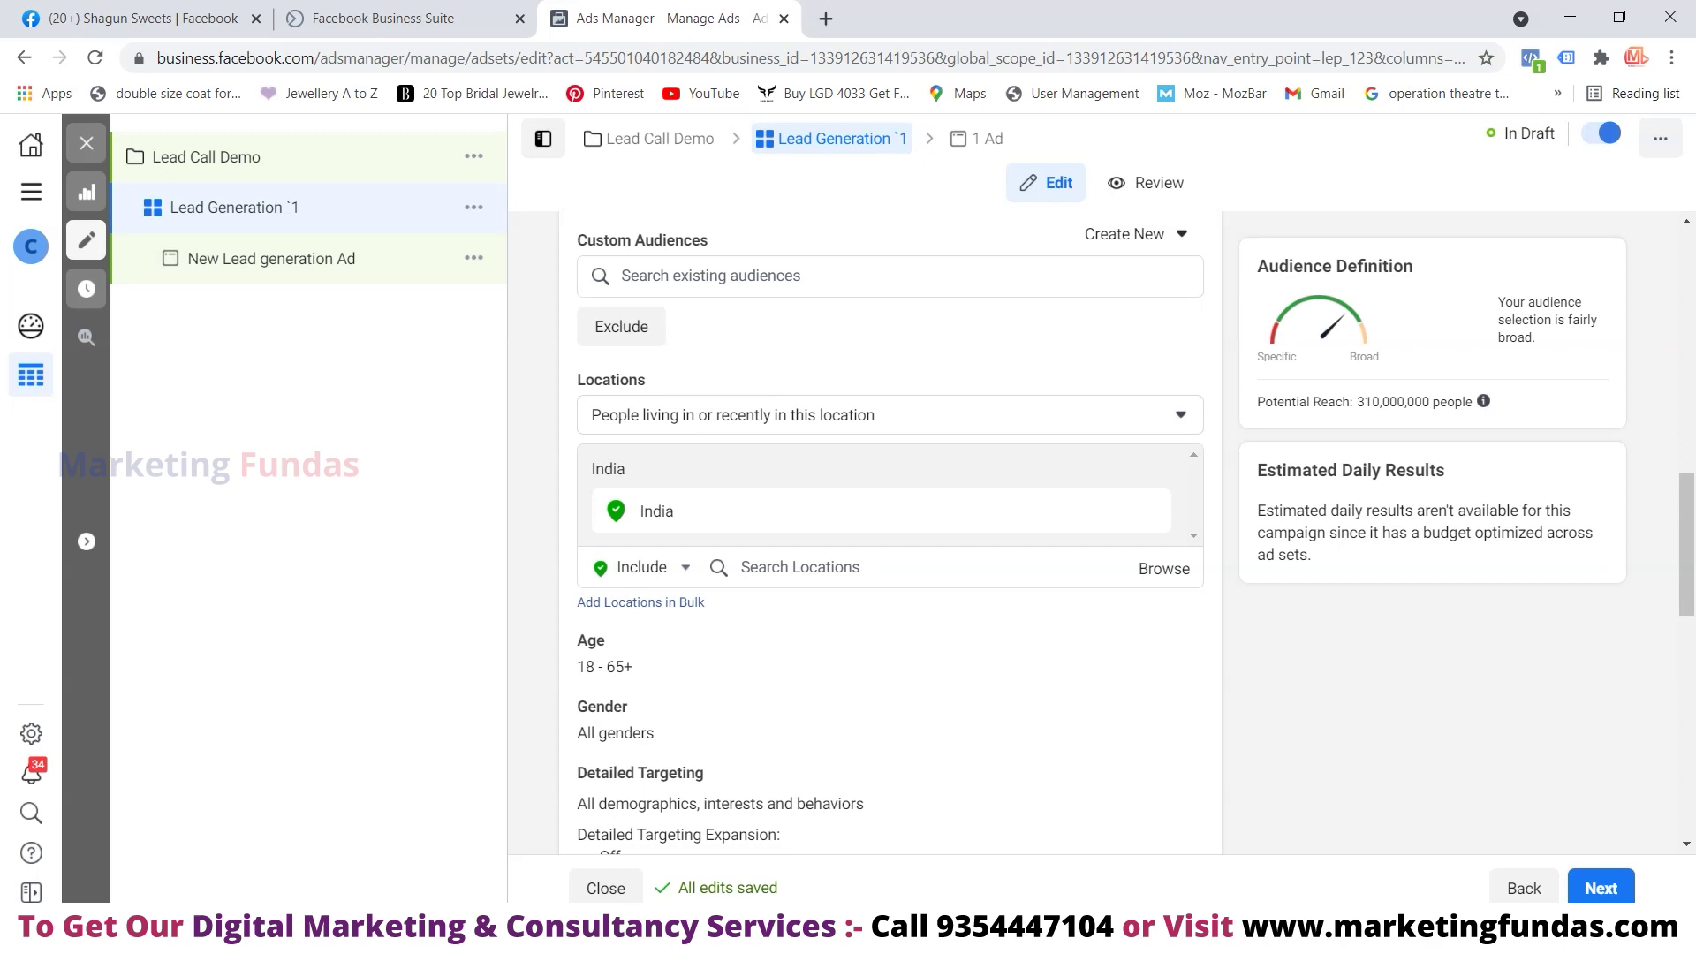
pyautogui.click(800, 567)
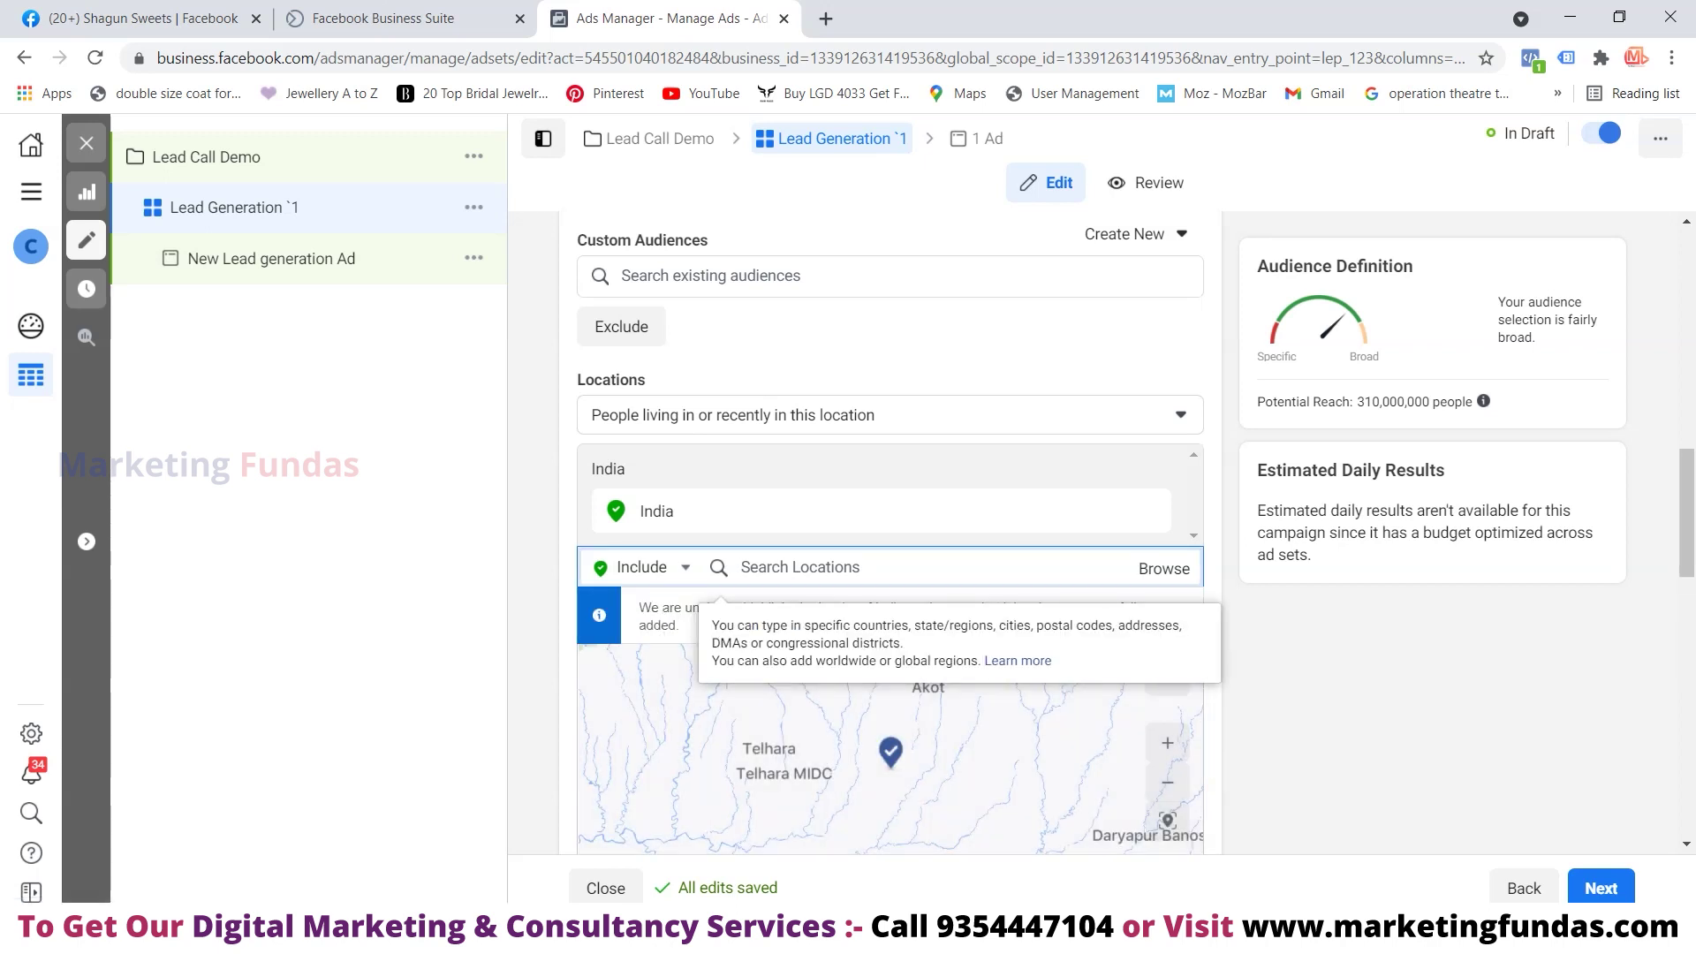
pyautogui.write('Delhi')
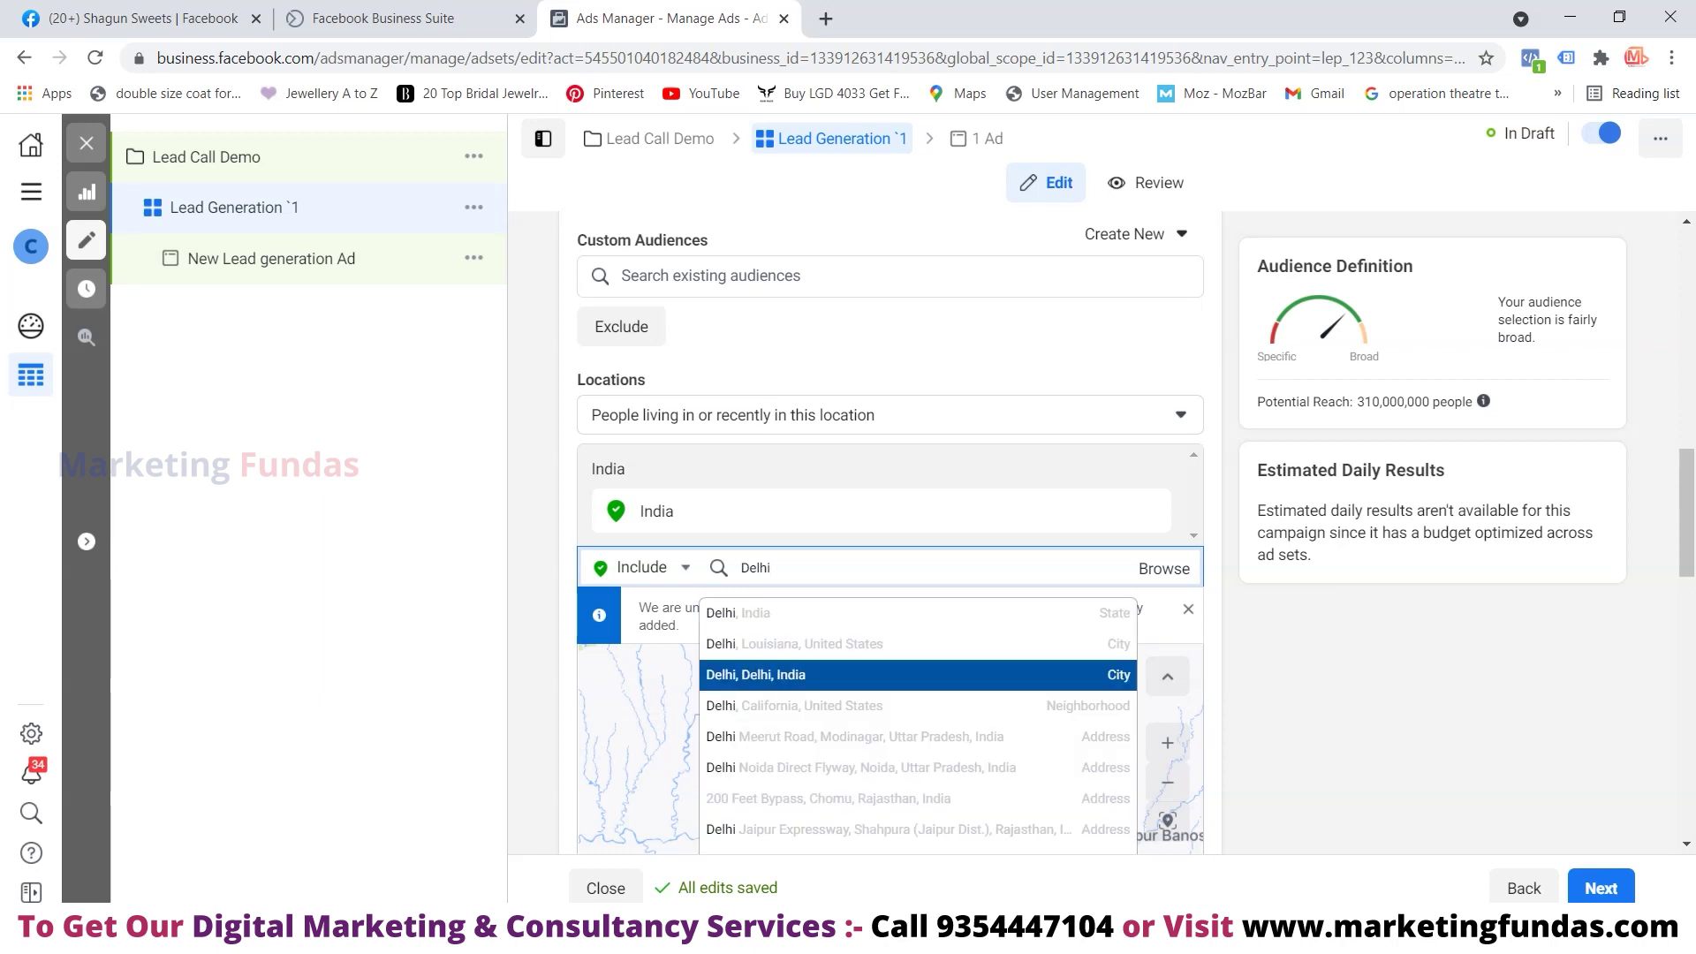
pyautogui.press('Return')
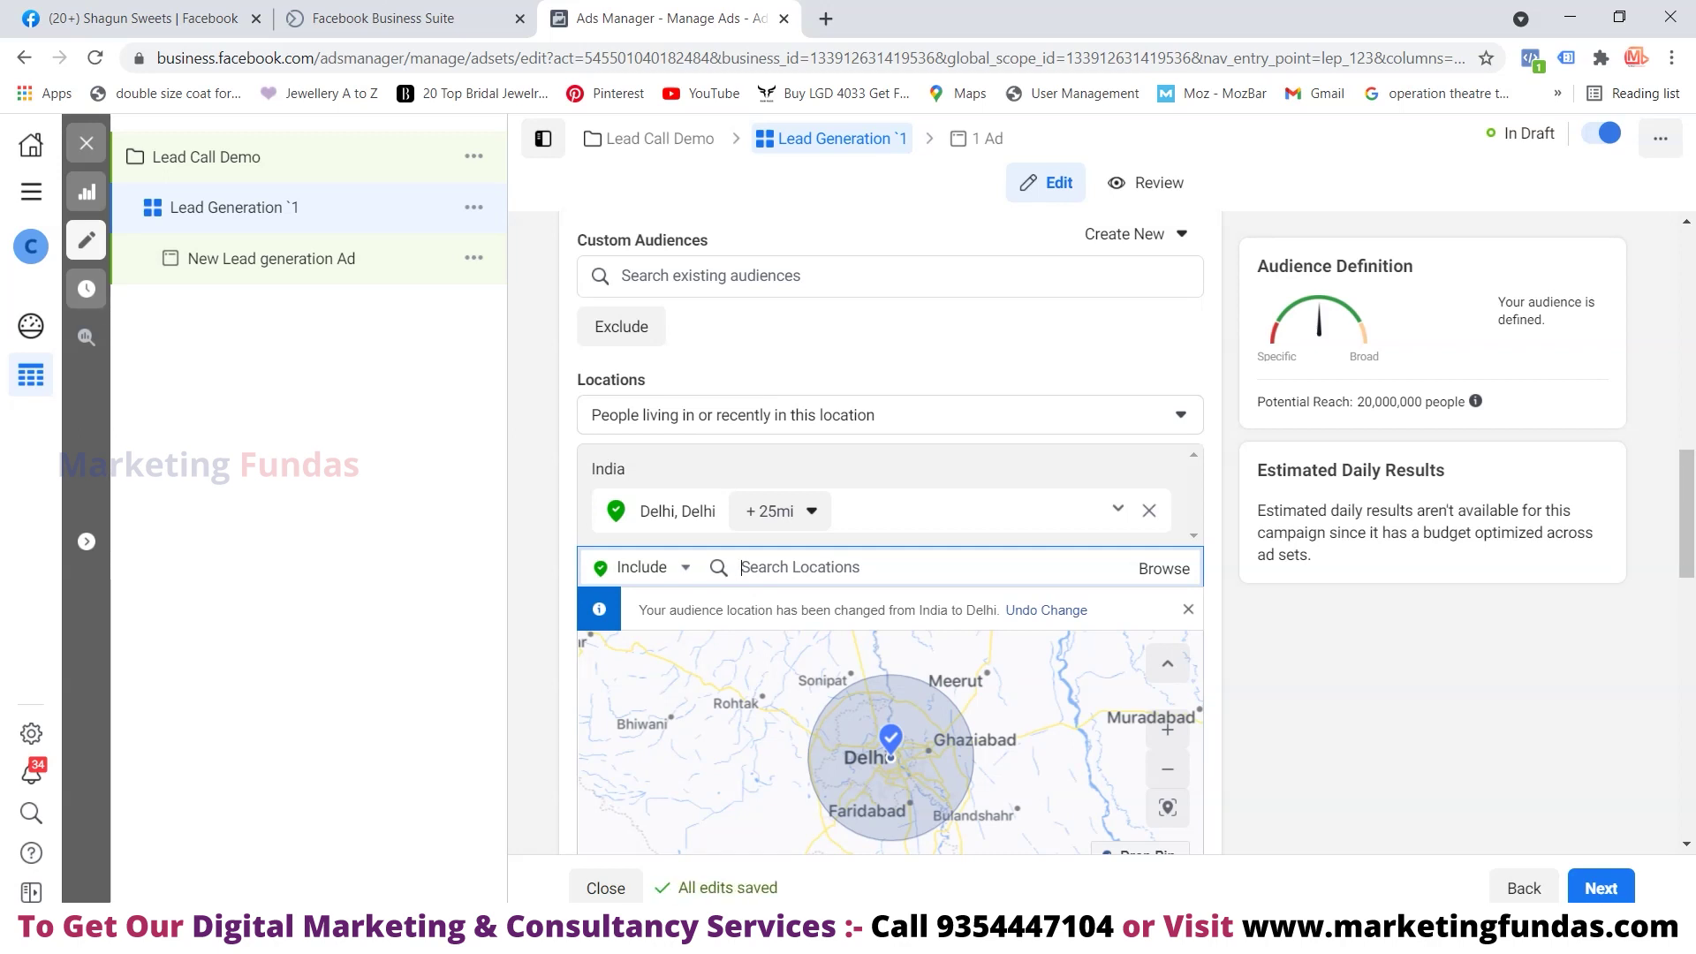
# Reduce the Delhi targeting radius to 19 mi and replace it with Current city only
pyautogui.click(779, 510)
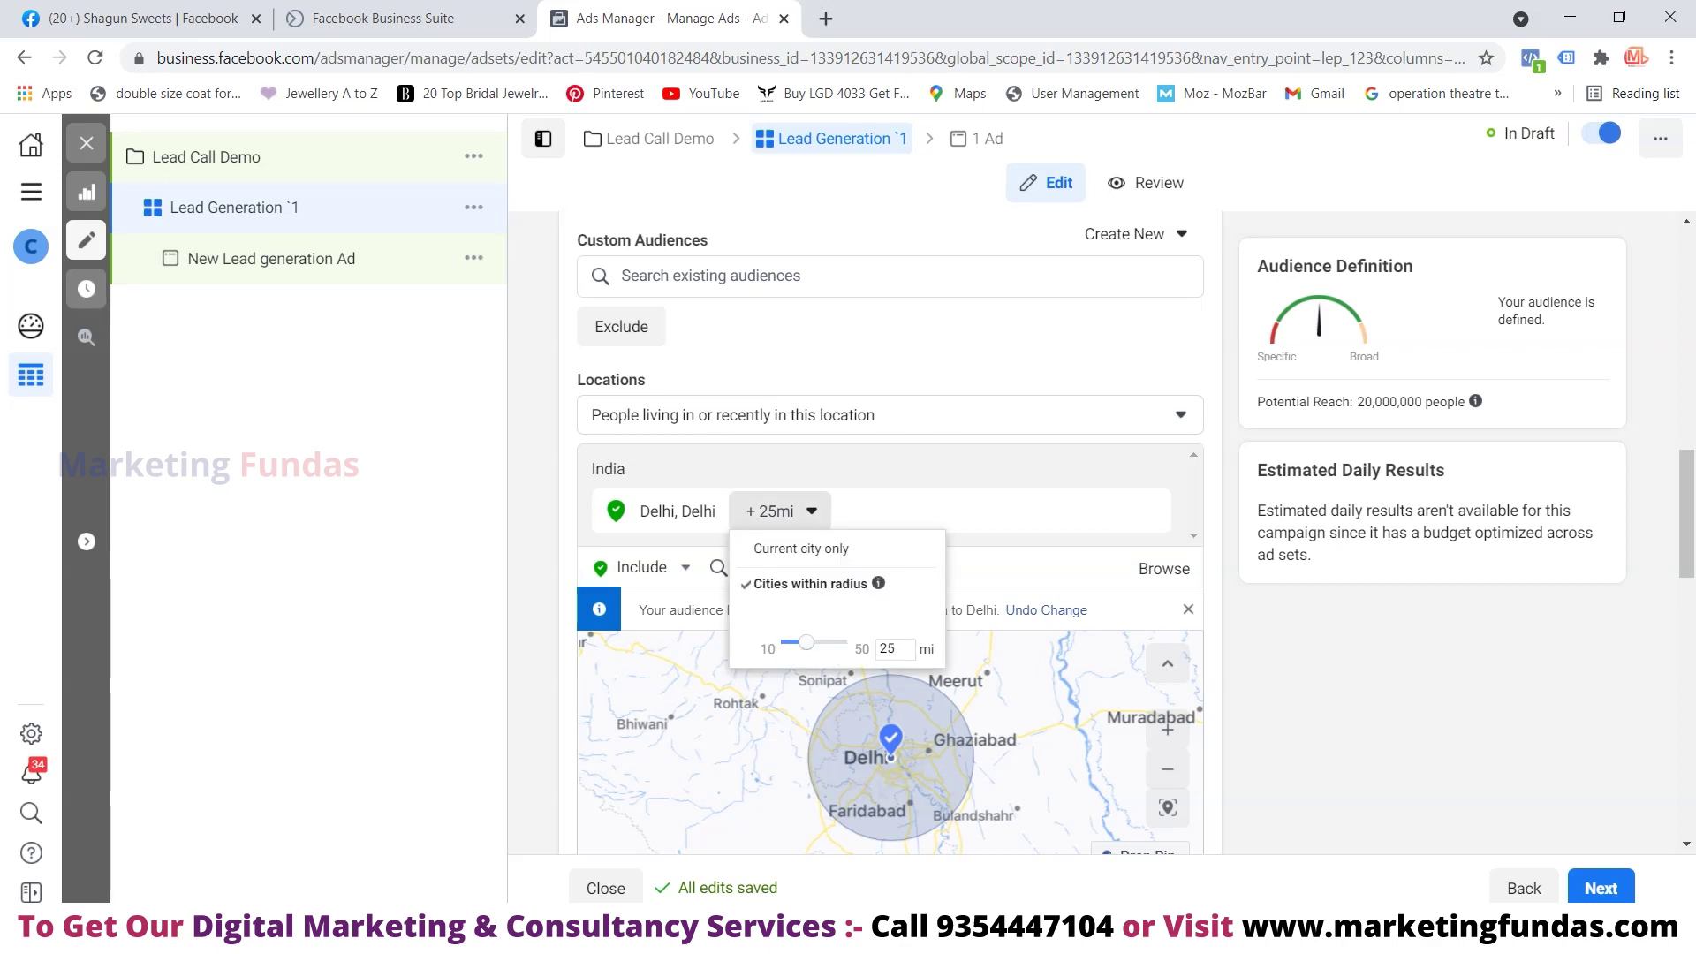
pyautogui.moveTo(806, 642)
pyautogui.mouseDown()
pyautogui.moveTo(846, 642)
pyautogui.moveTo(796, 642)
pyautogui.mouseUp()
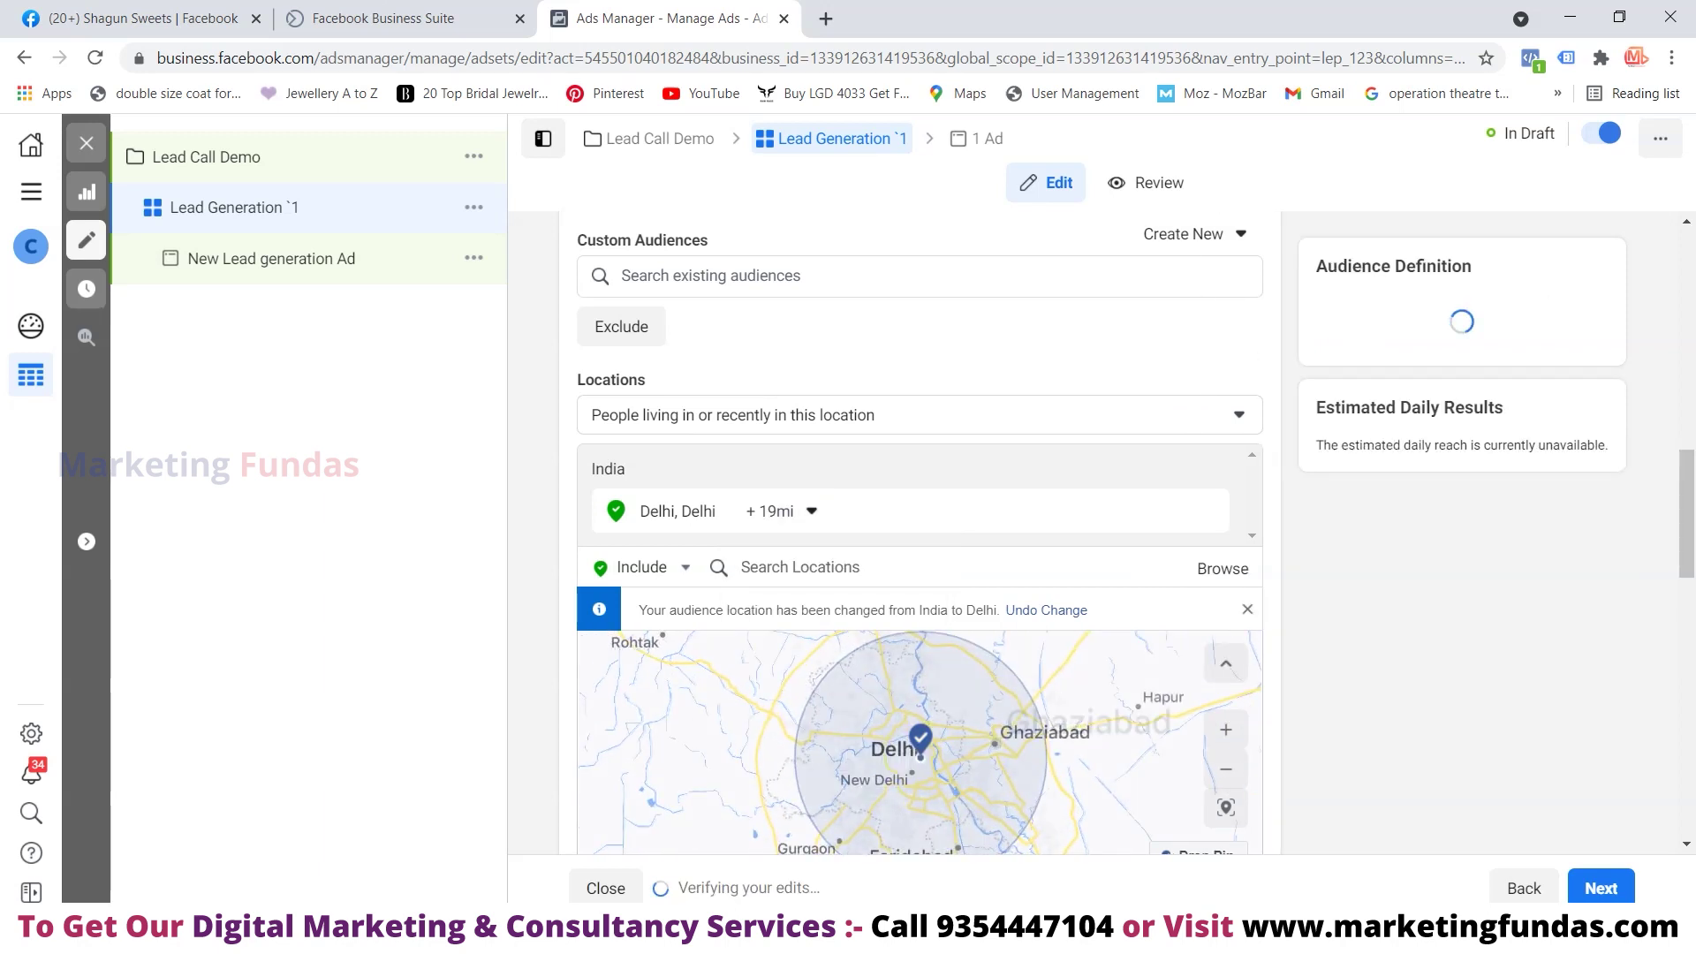
pyautogui.click(778, 510)
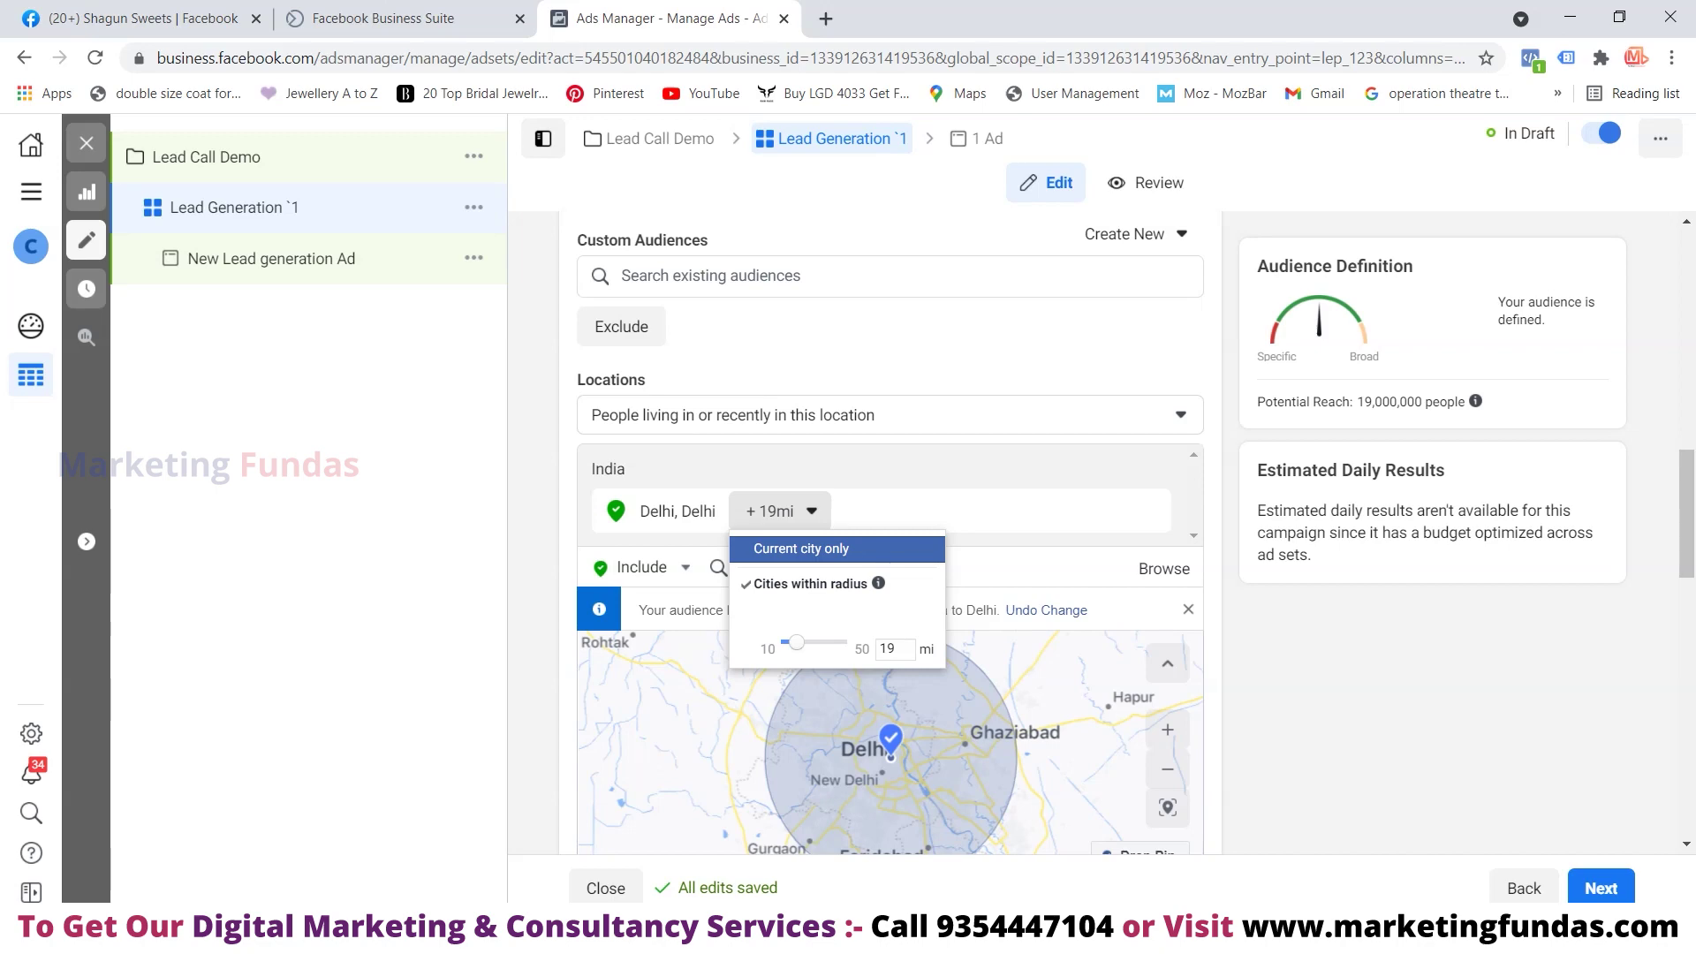
pyautogui.click(801, 548)
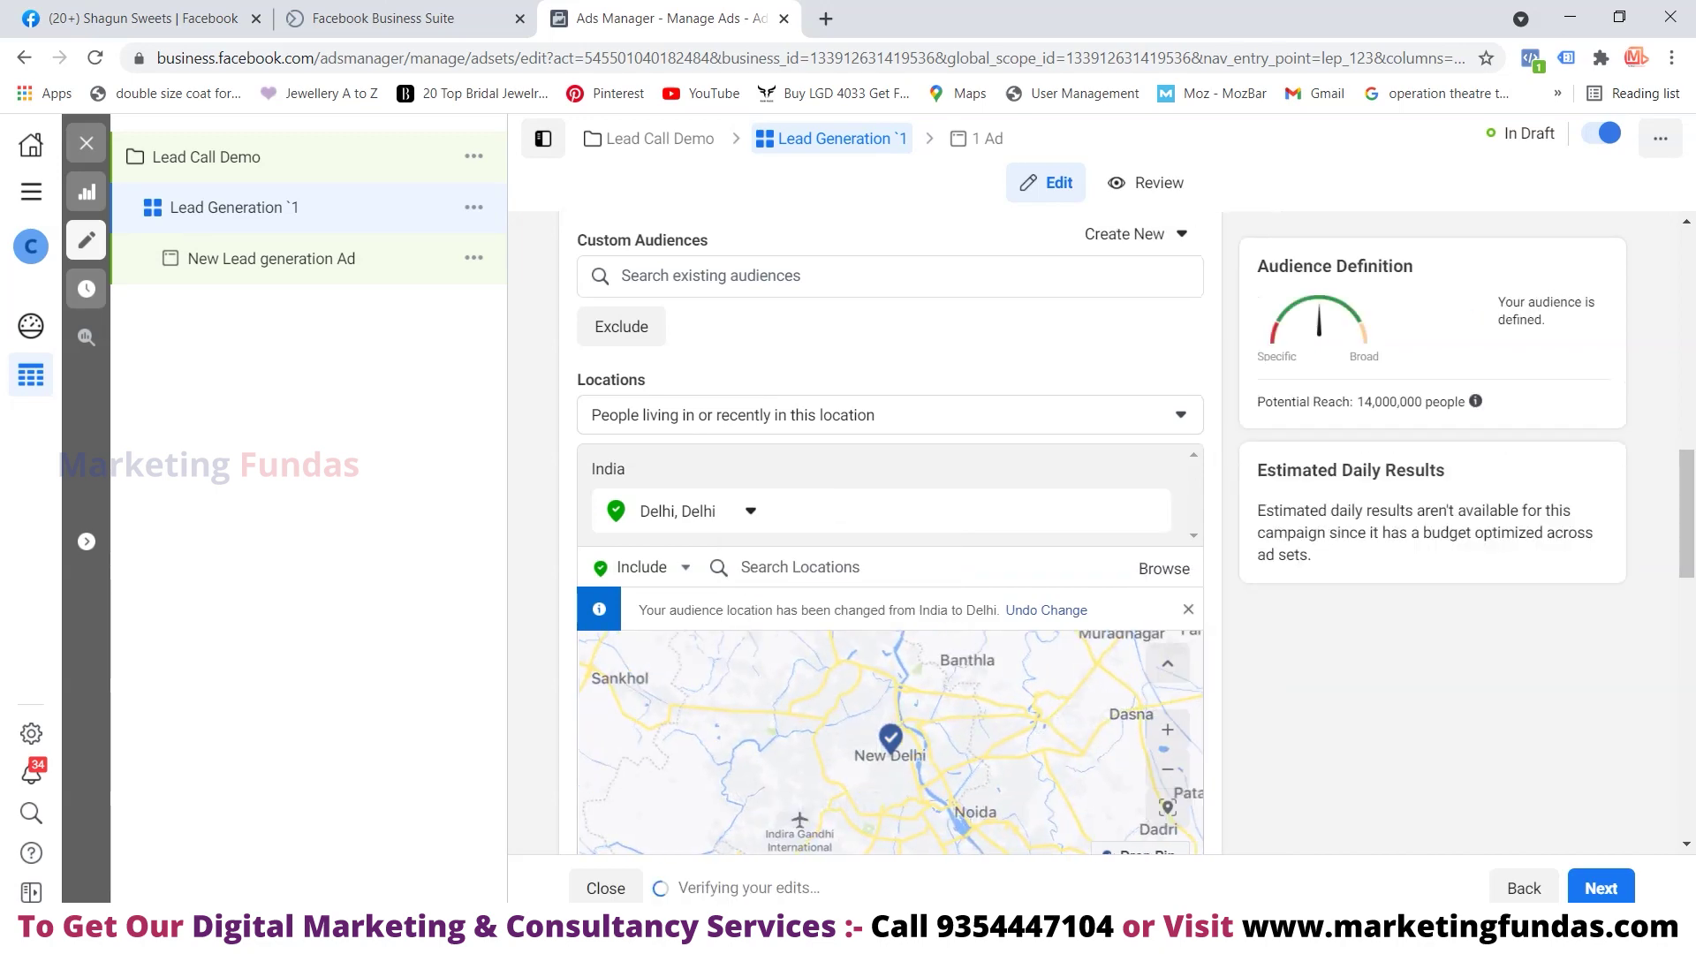
# Set the audience age range to 24–45
pyautogui.scroll(-5, 891, 530)
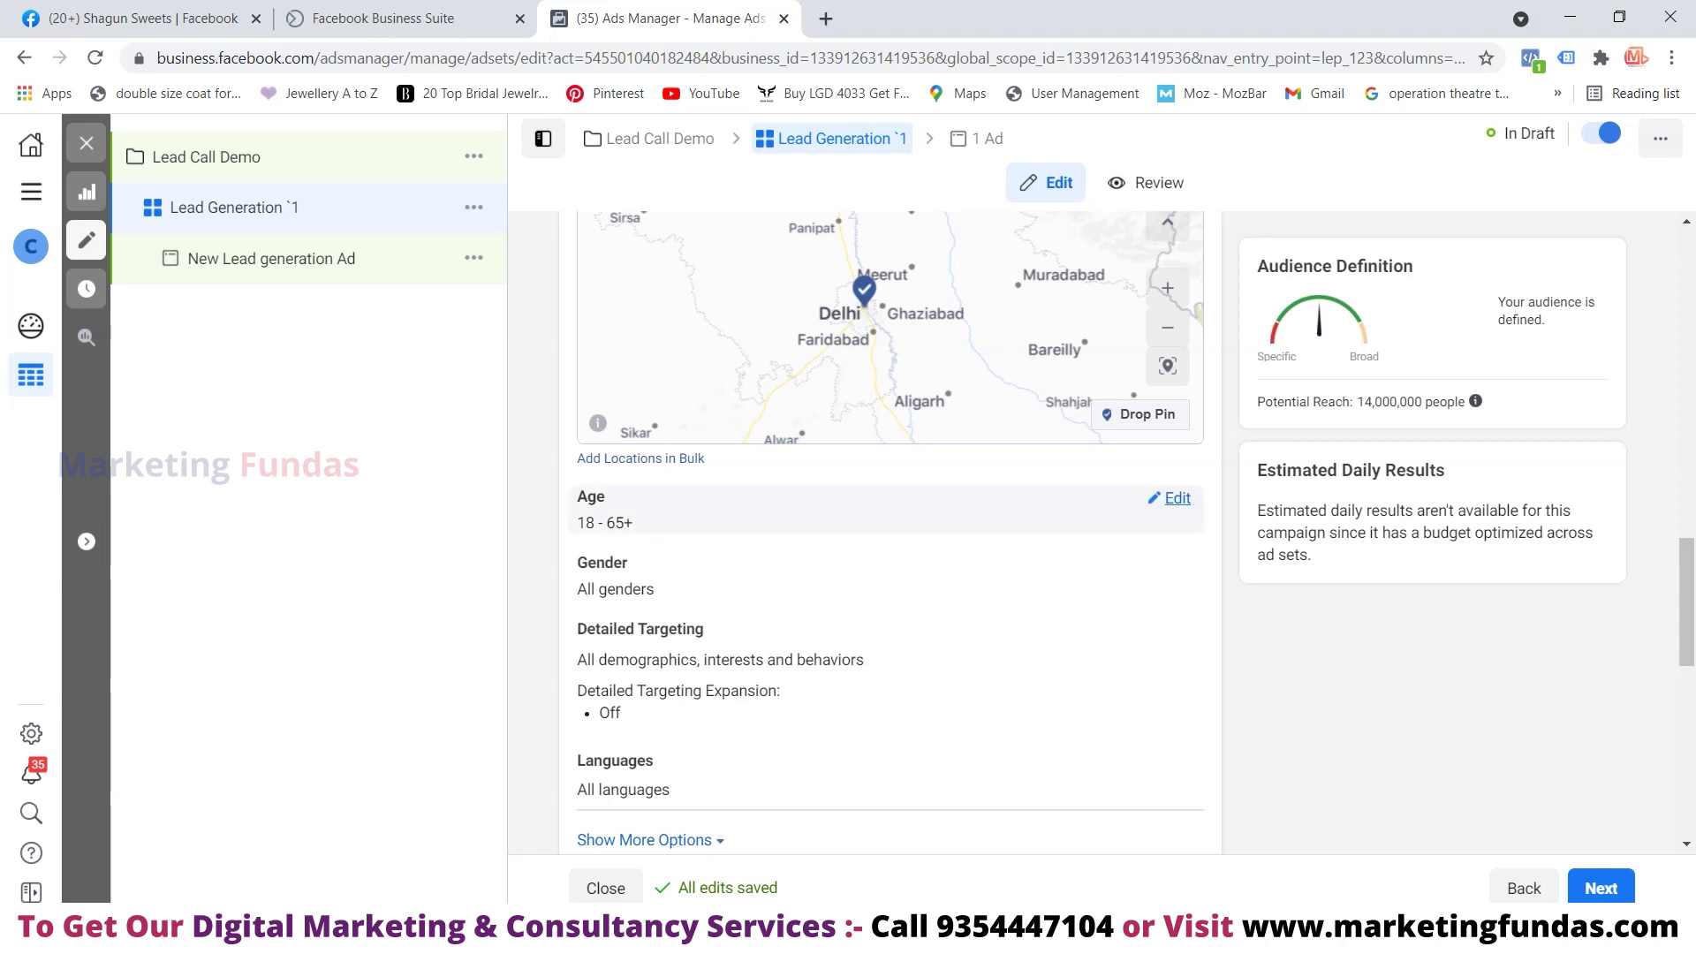
pyautogui.click(1171, 498)
pyautogui.click(626, 531)
pyautogui.scroll(-3, 632, 636)
pyautogui.click(632, 585)
pyautogui.click(725, 531)
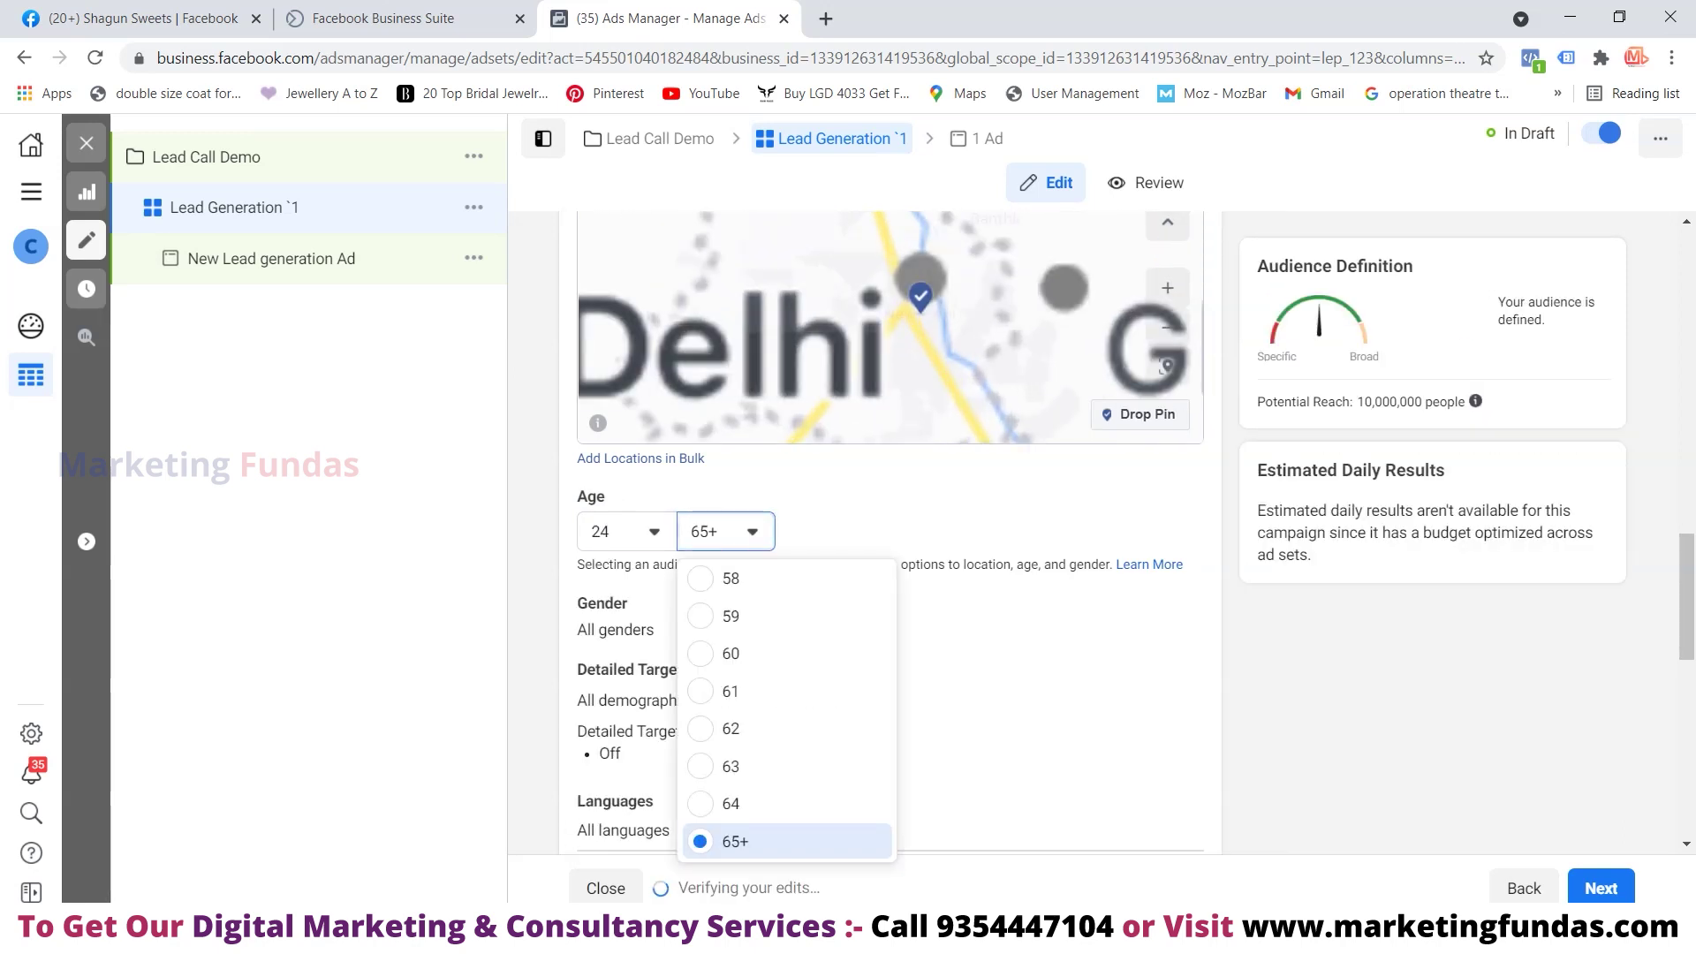
pyautogui.scroll(5, 786, 706)
pyautogui.scroll(1, 786, 706)
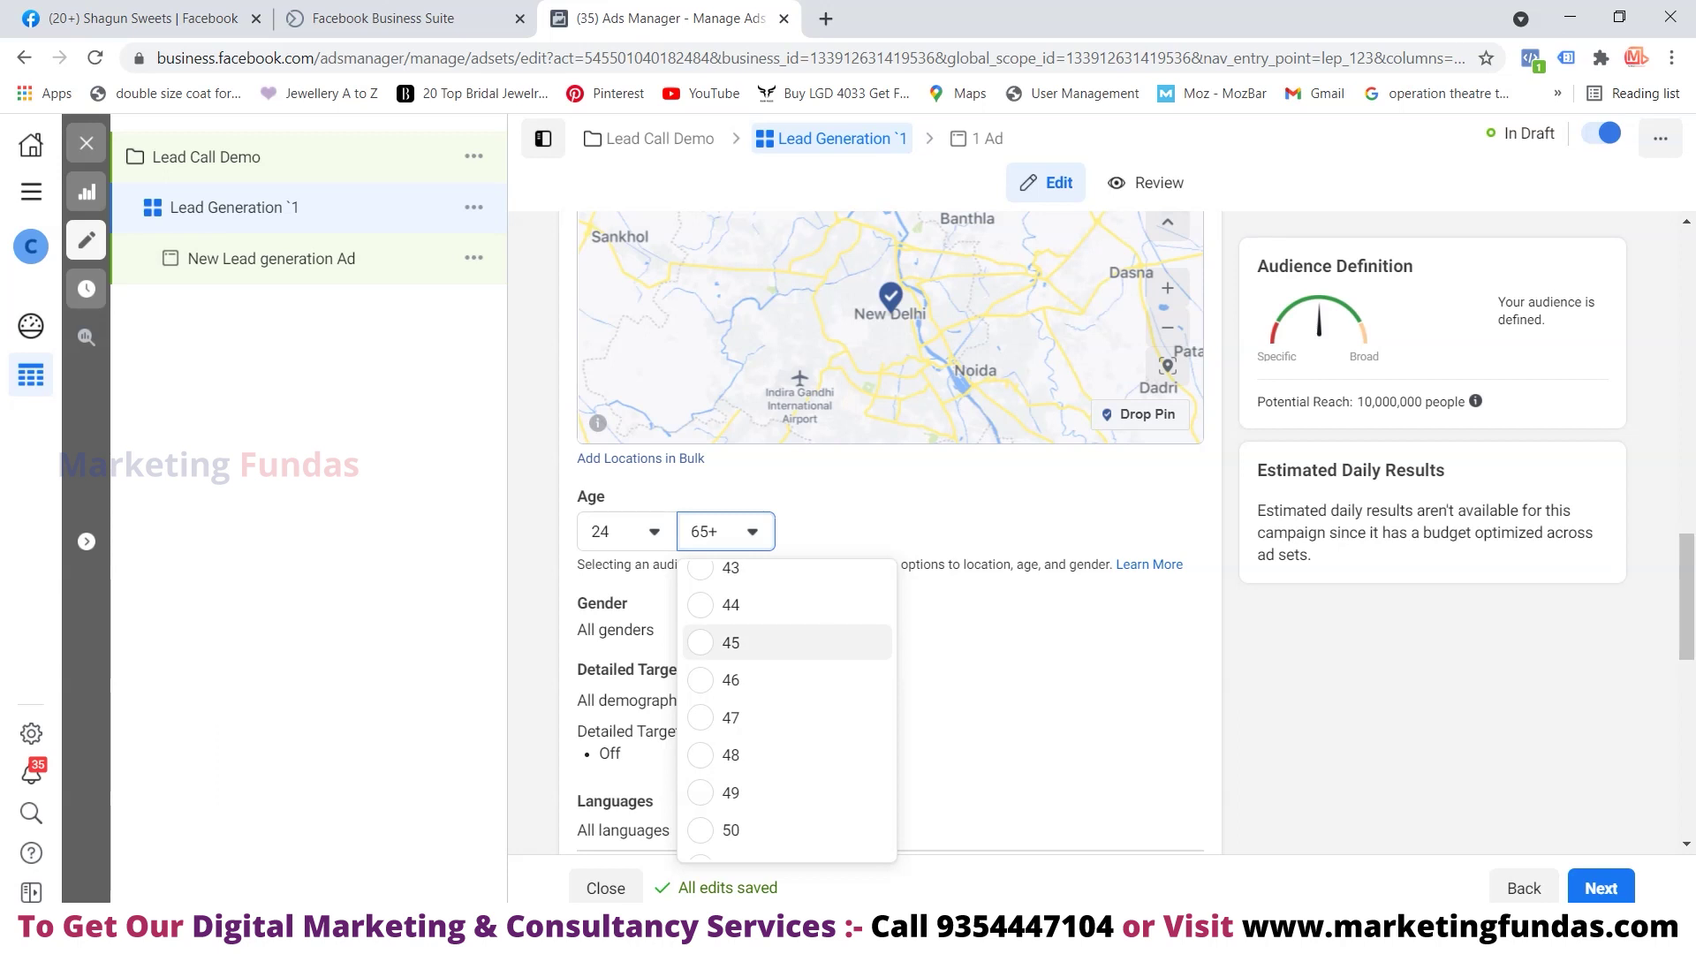
pyautogui.click(730, 641)
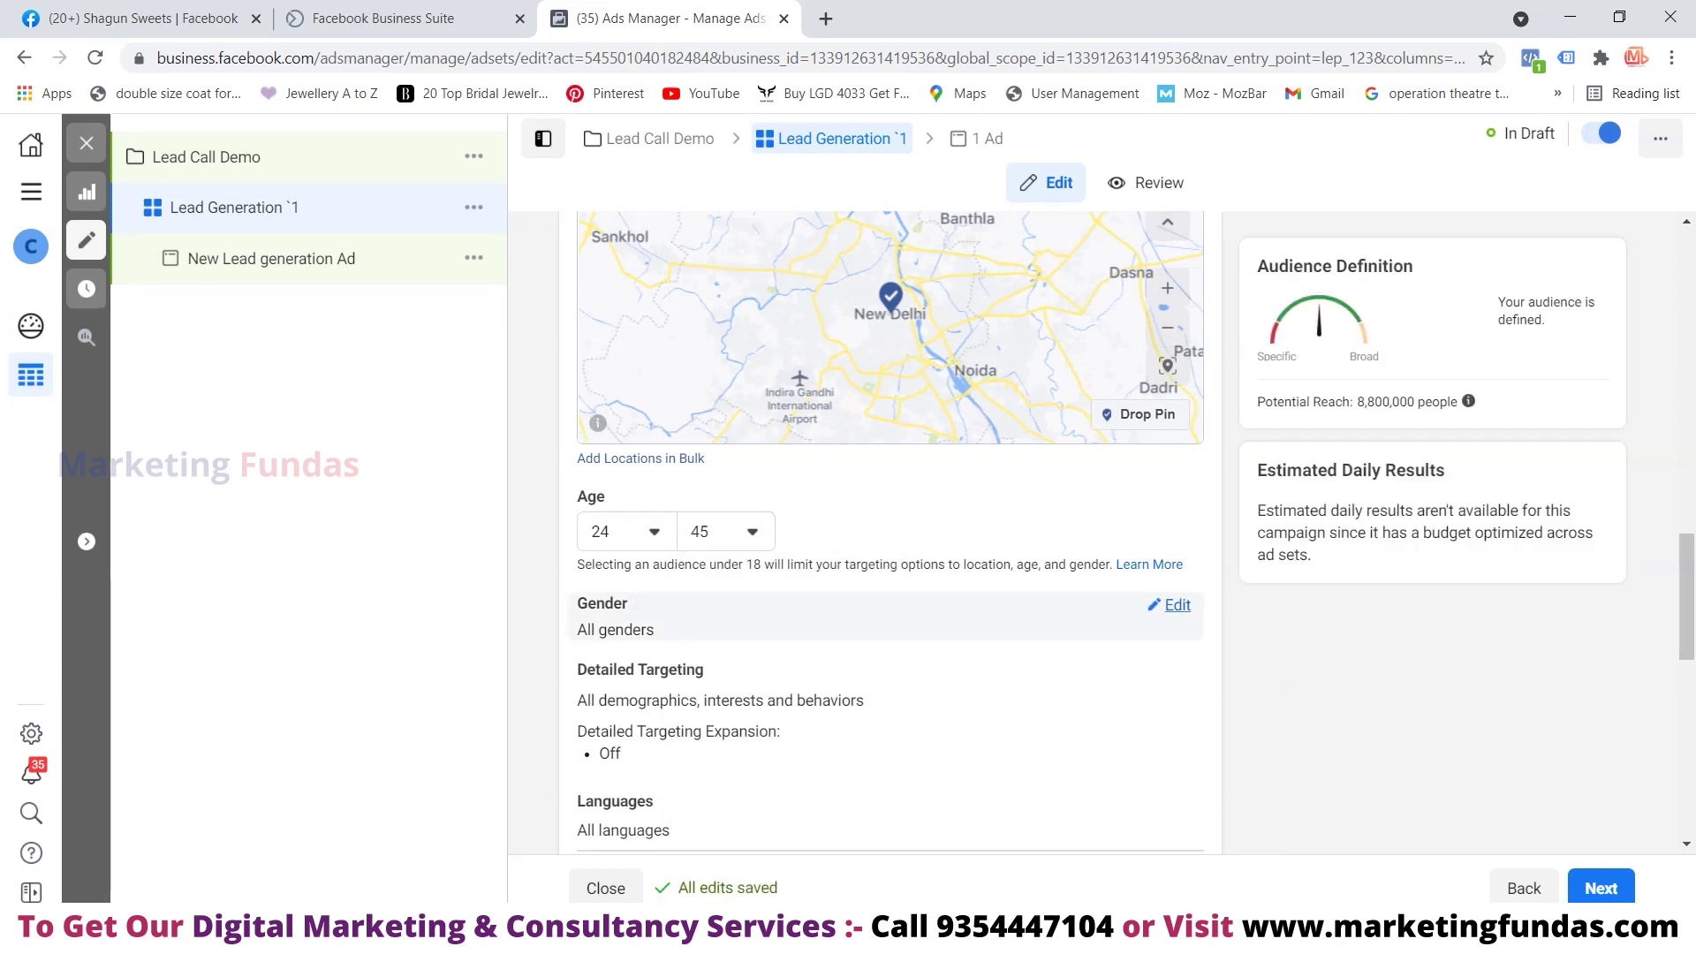
# Edit the audience gender, switching it to Men and back to All
pyautogui.click(1174, 605)
pyautogui.click(660, 631)
pyautogui.click(744, 632)
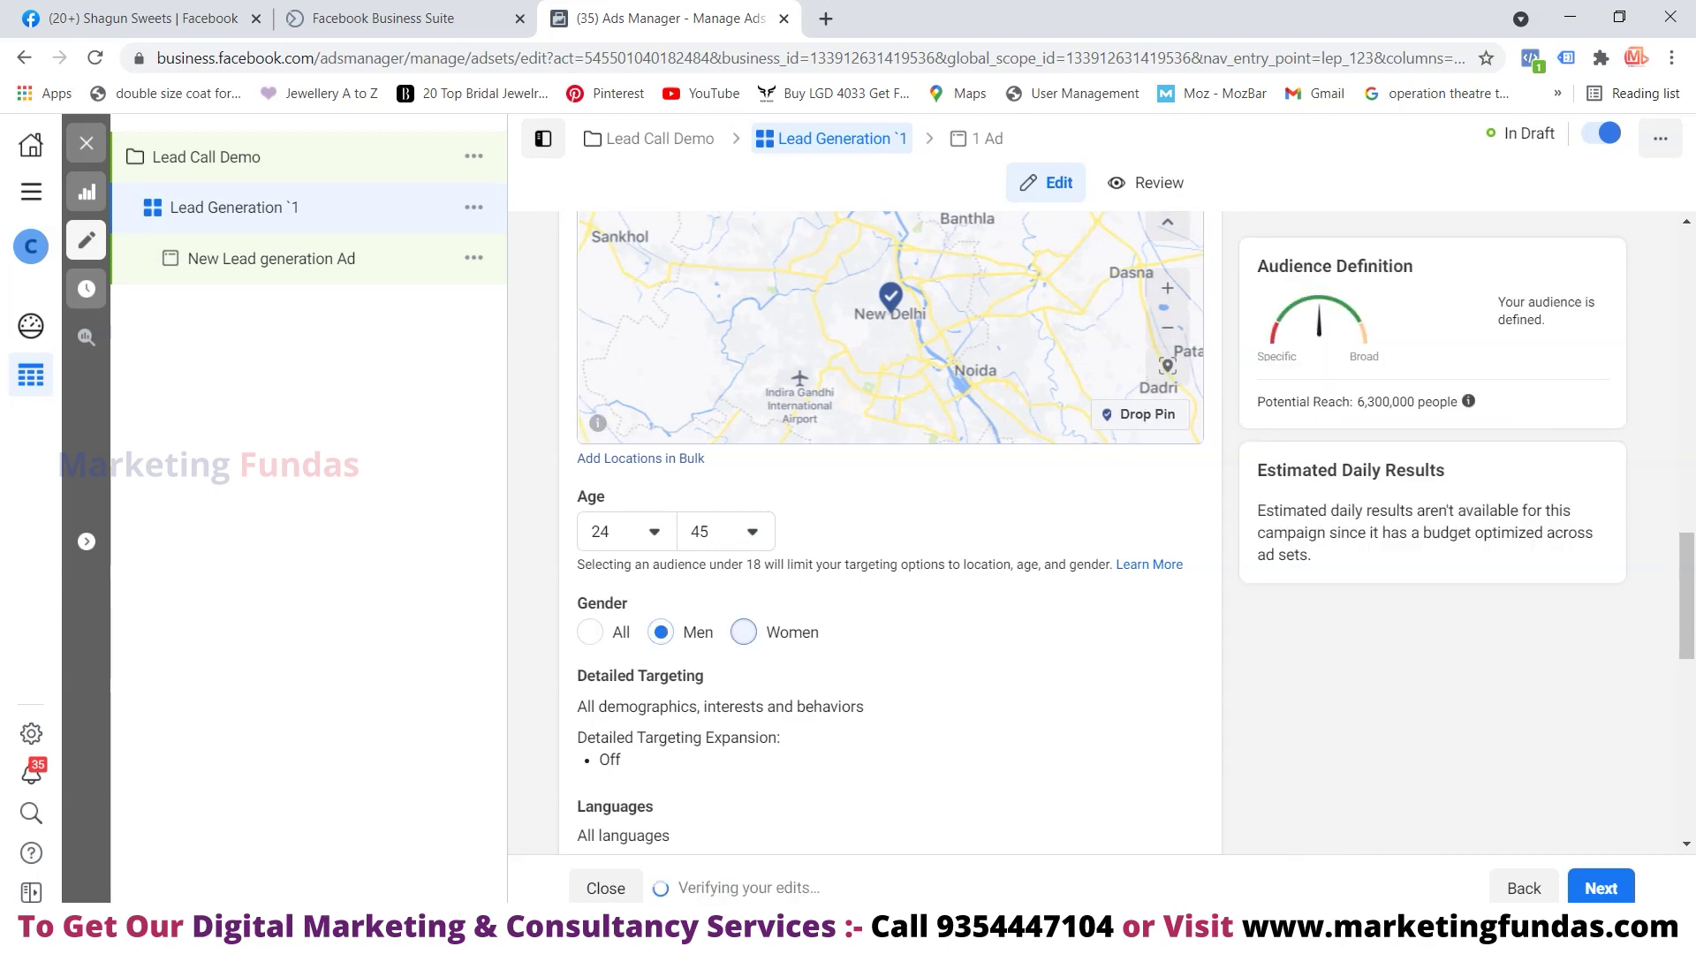
pyautogui.click(590, 631)
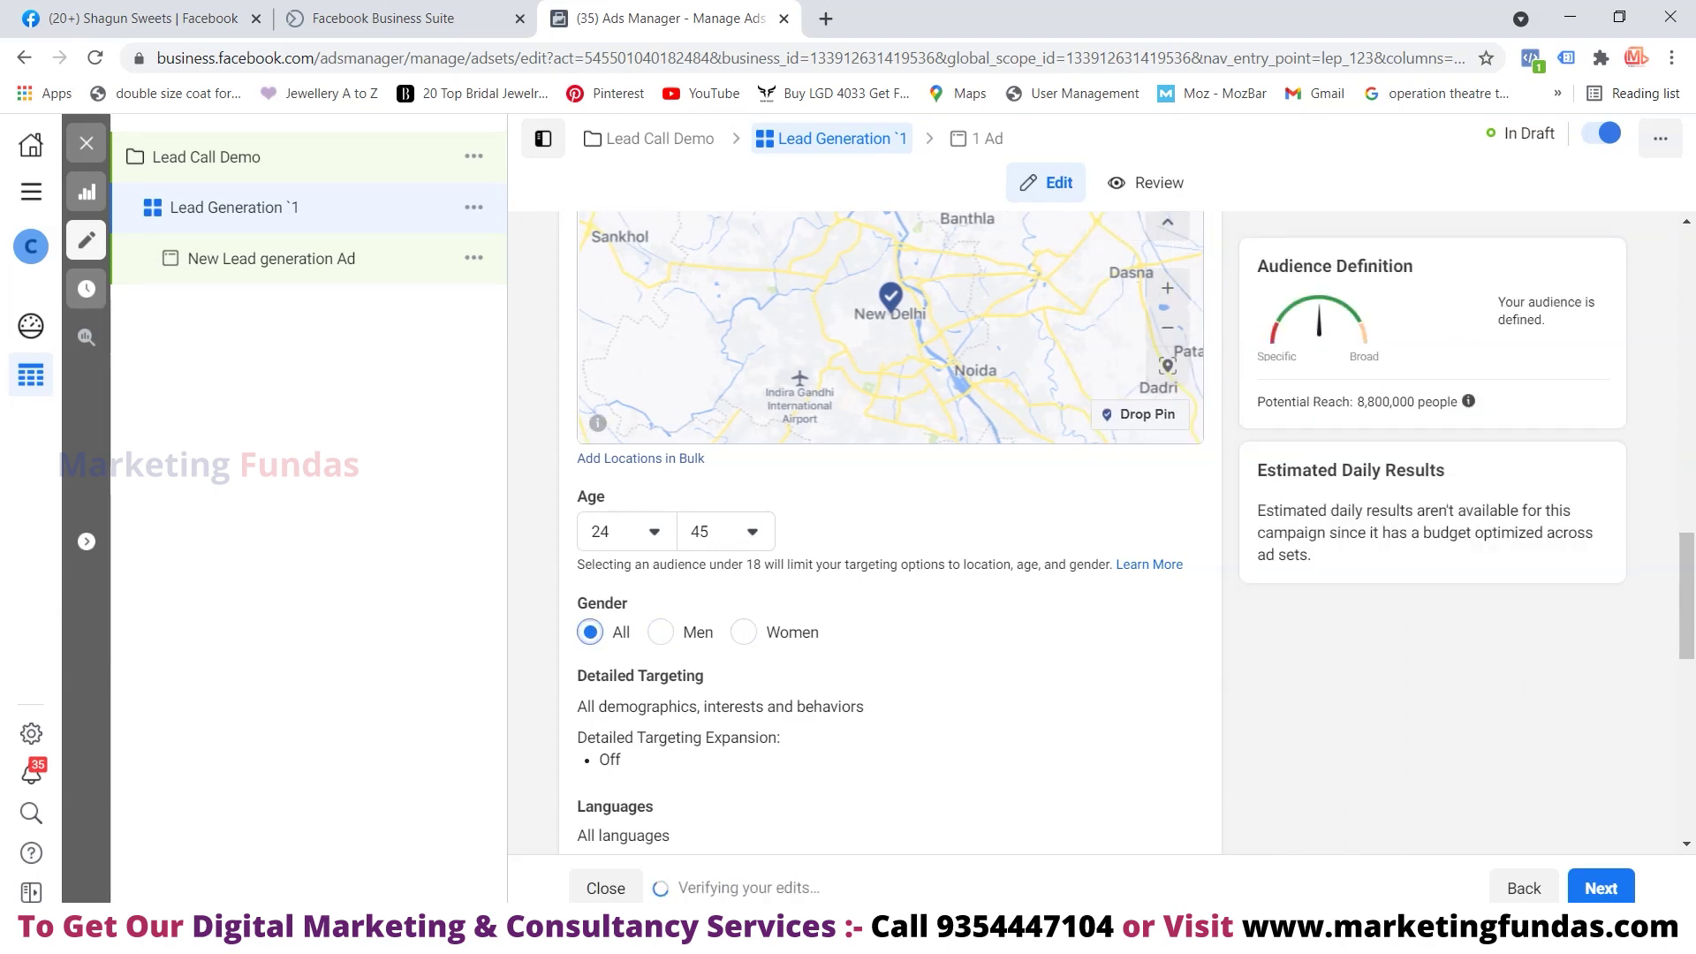
# Add the interest Digital marketing to the ad set's detailed targeting
pyautogui.scroll(-3, 884, 503)
pyautogui.click(1174, 460)
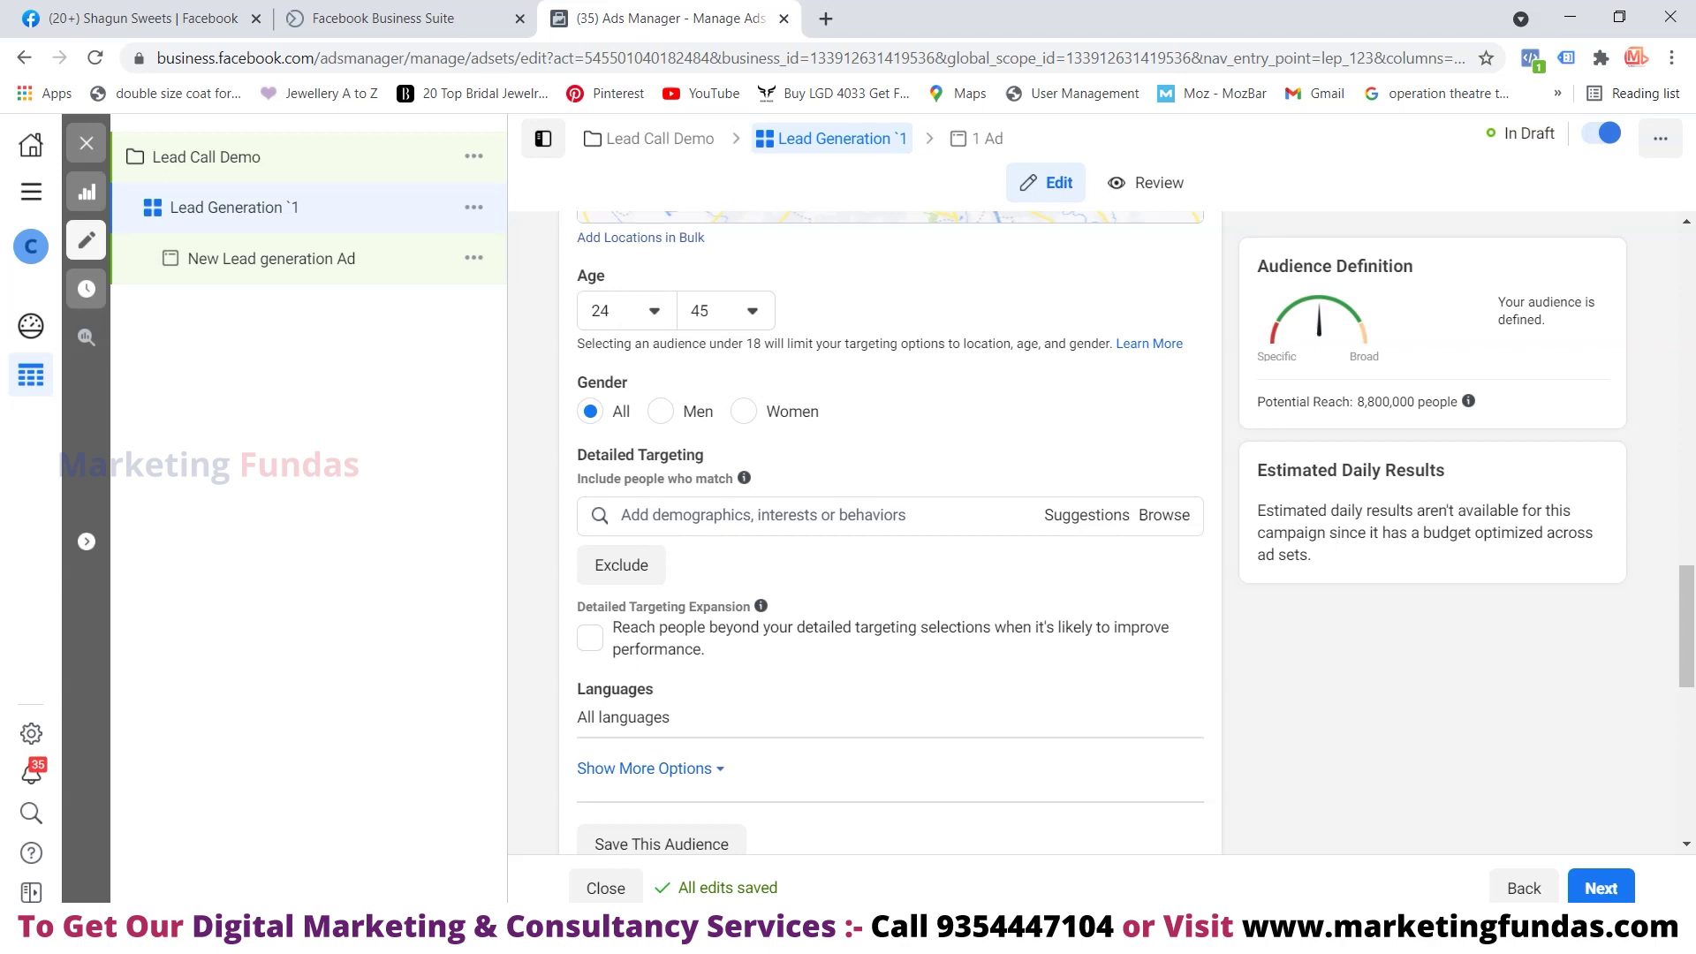
pyautogui.click(759, 515)
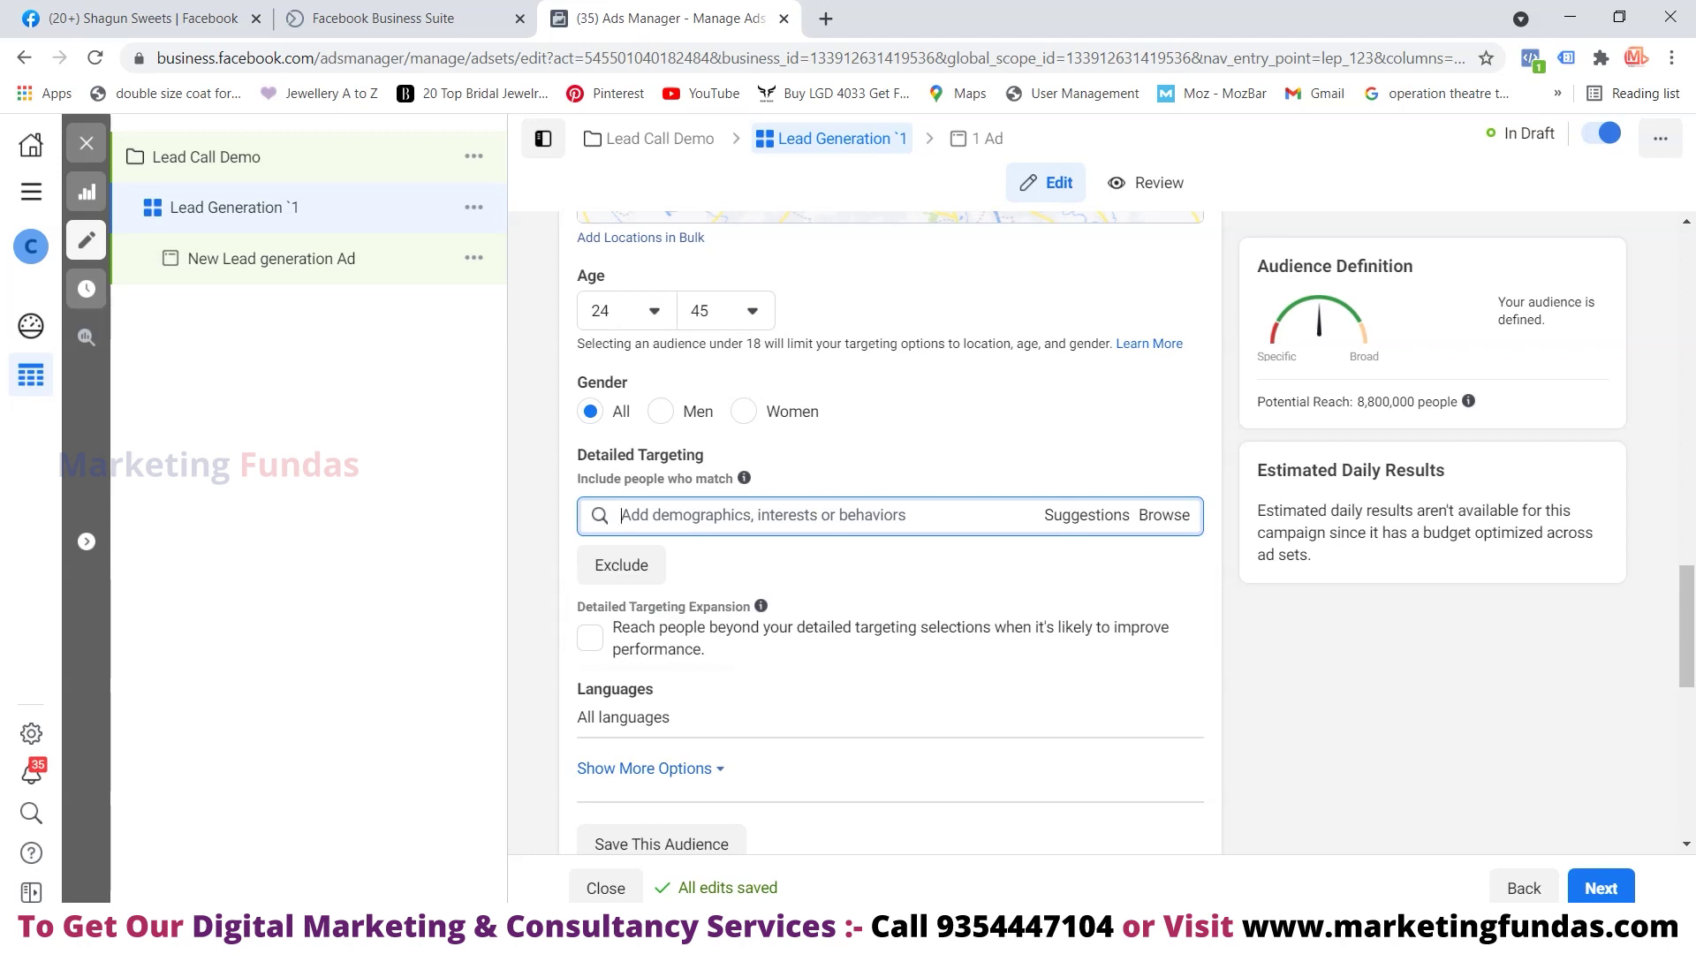
pyautogui.write('Digital marke')
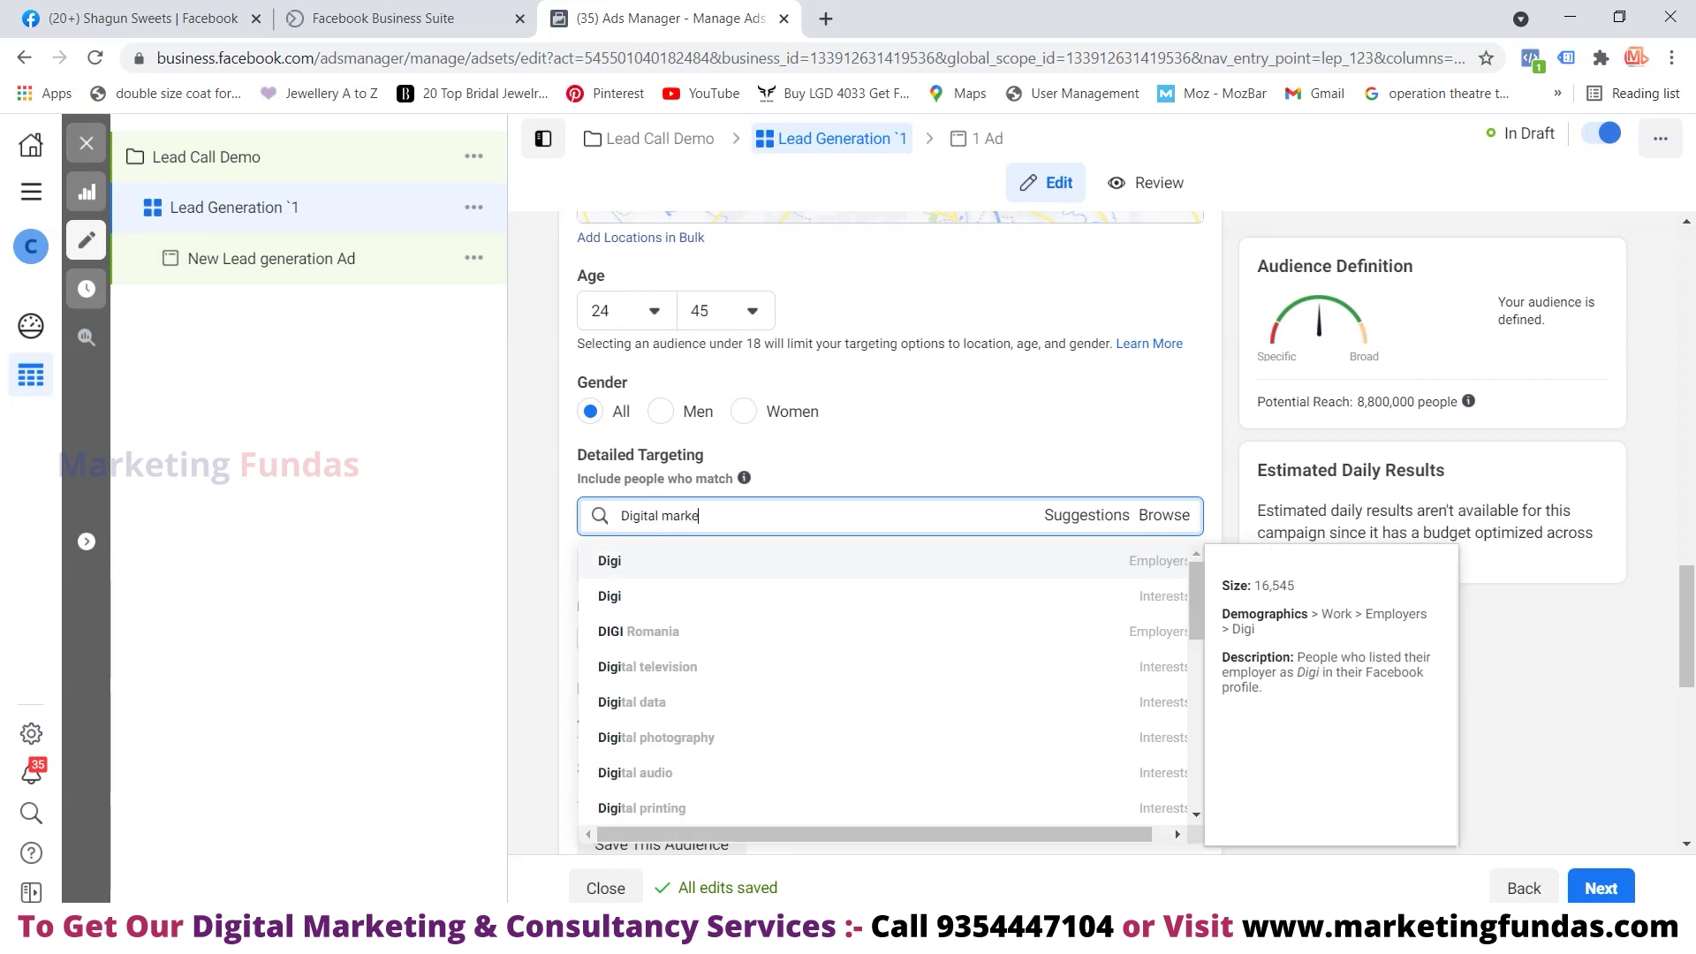
pyautogui.write('ting')
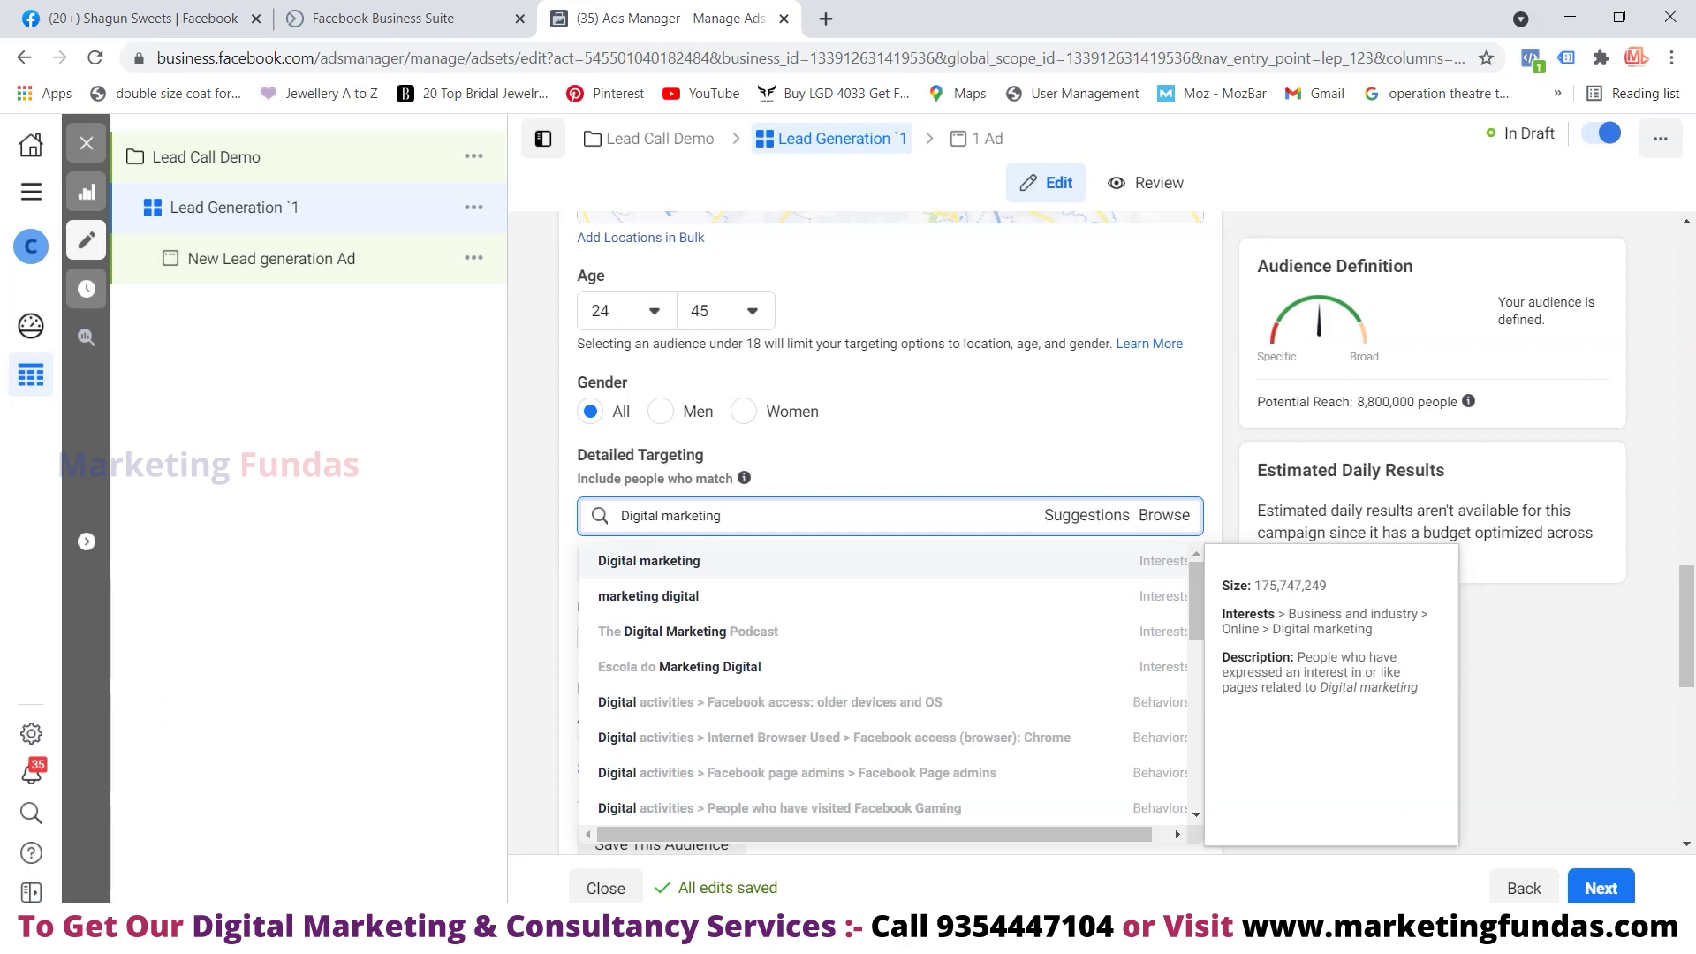
pyautogui.press('Return')
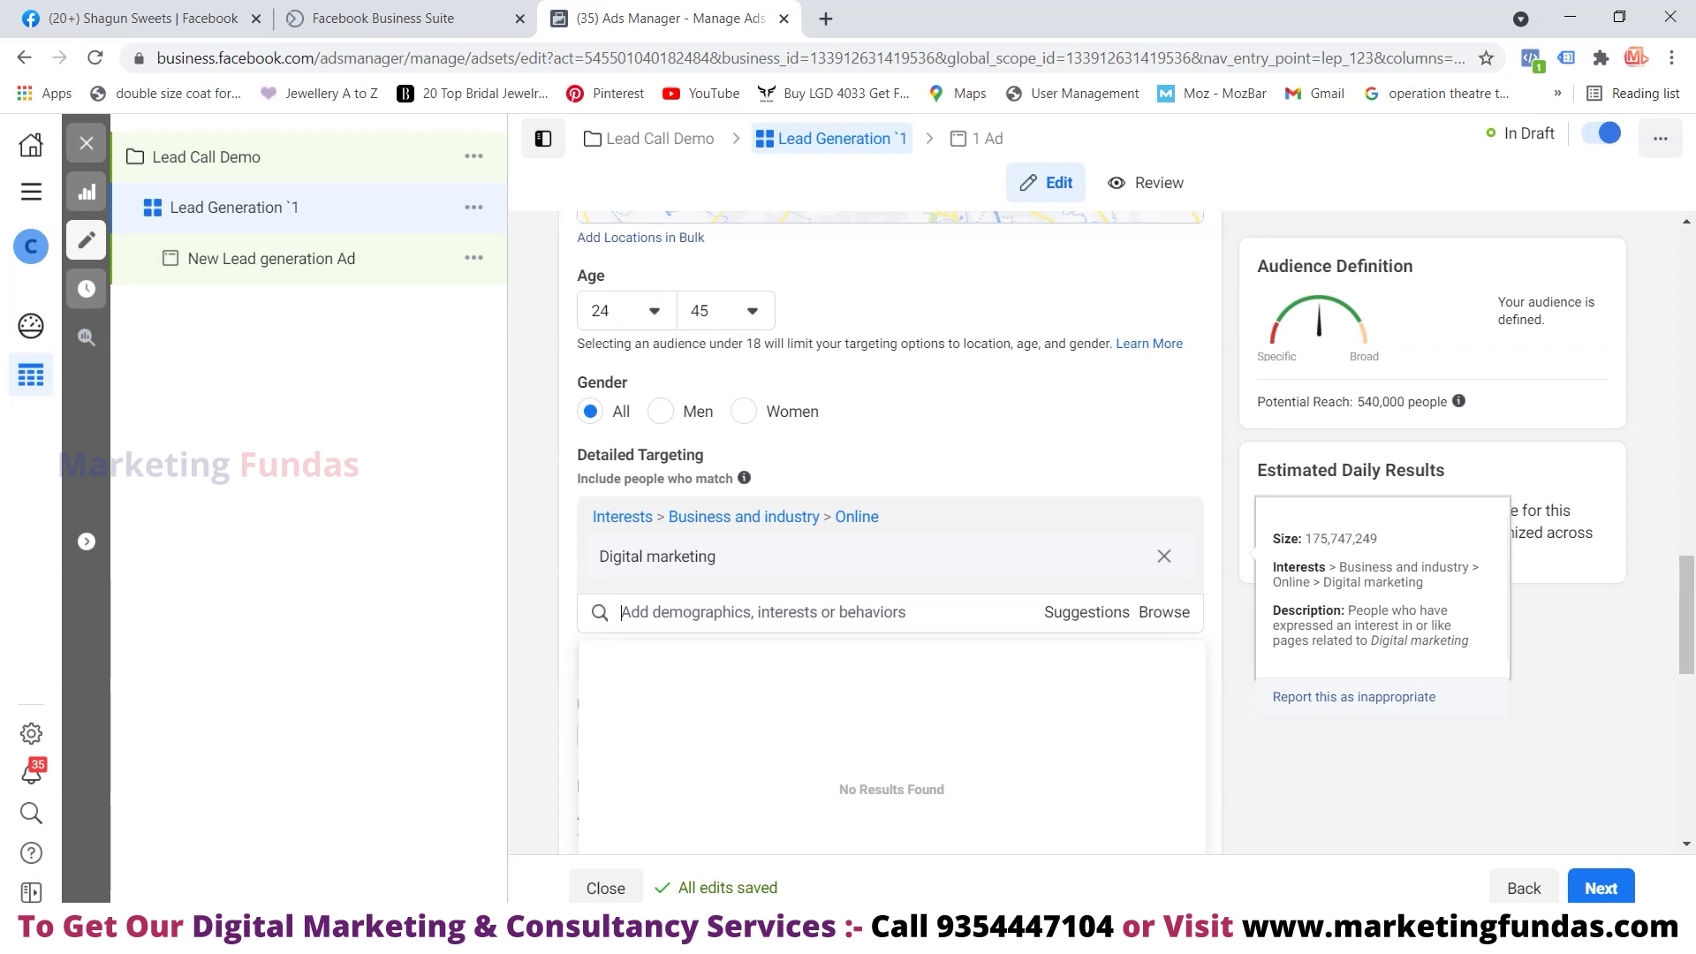
# Narrow the audience so people must also match the interest Social media marketing
pyautogui.scroll(-1, 884, 530)
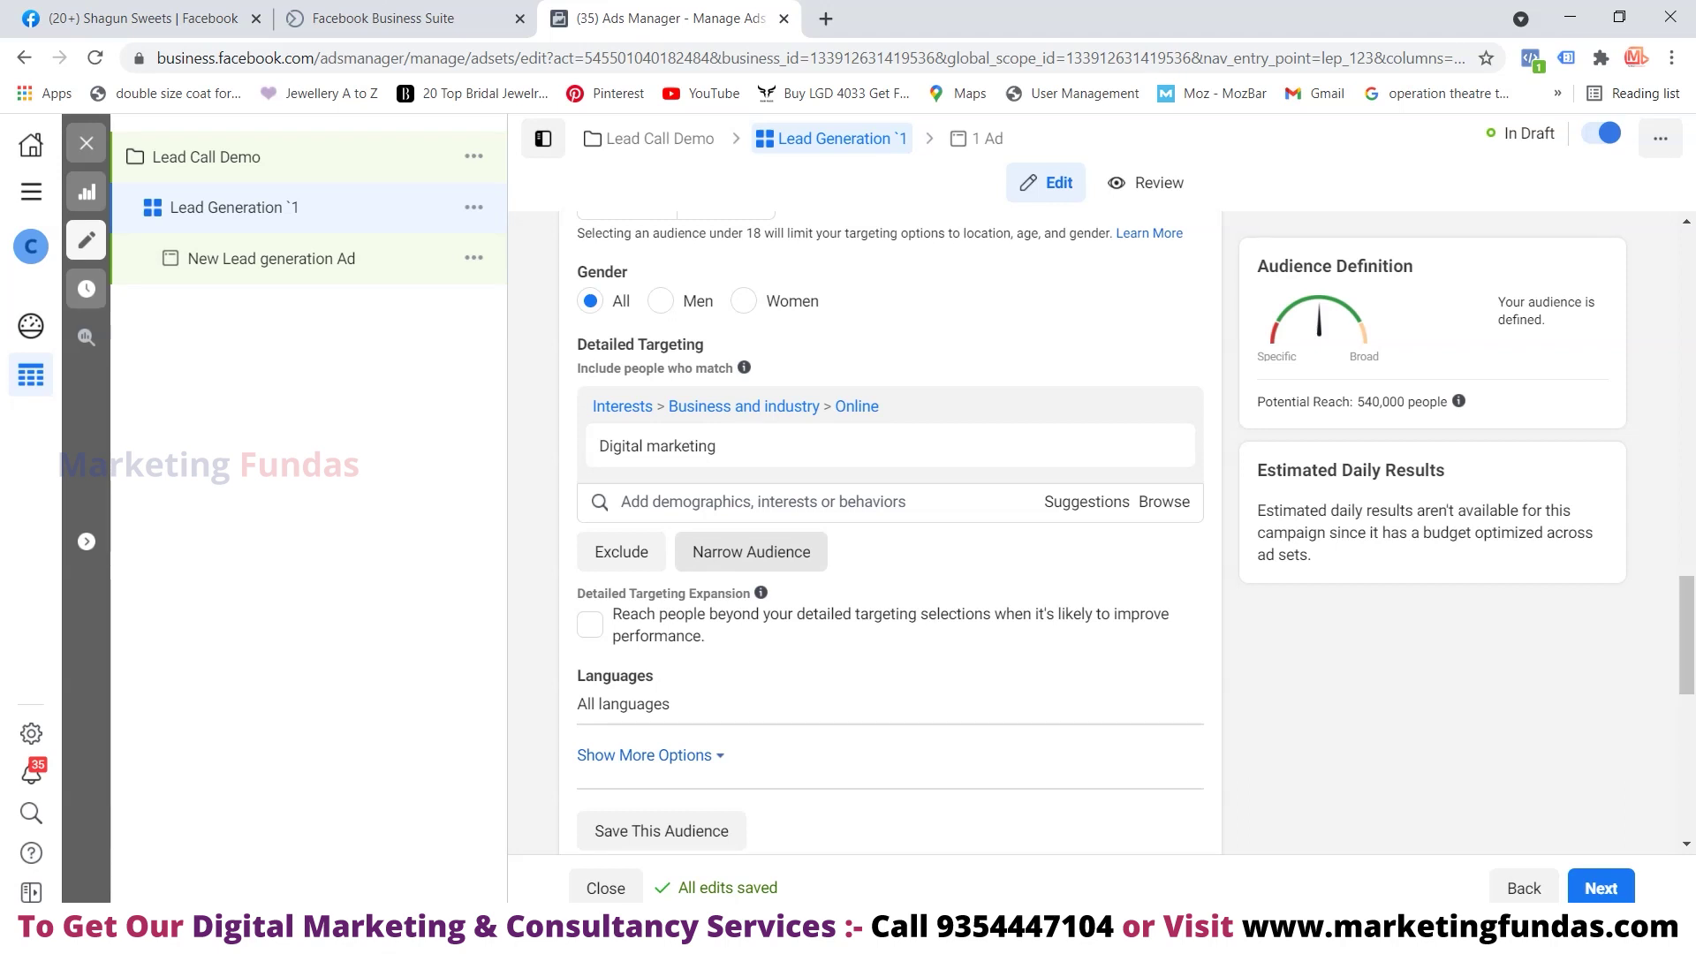
pyautogui.click(751, 551)
pyautogui.click(763, 578)
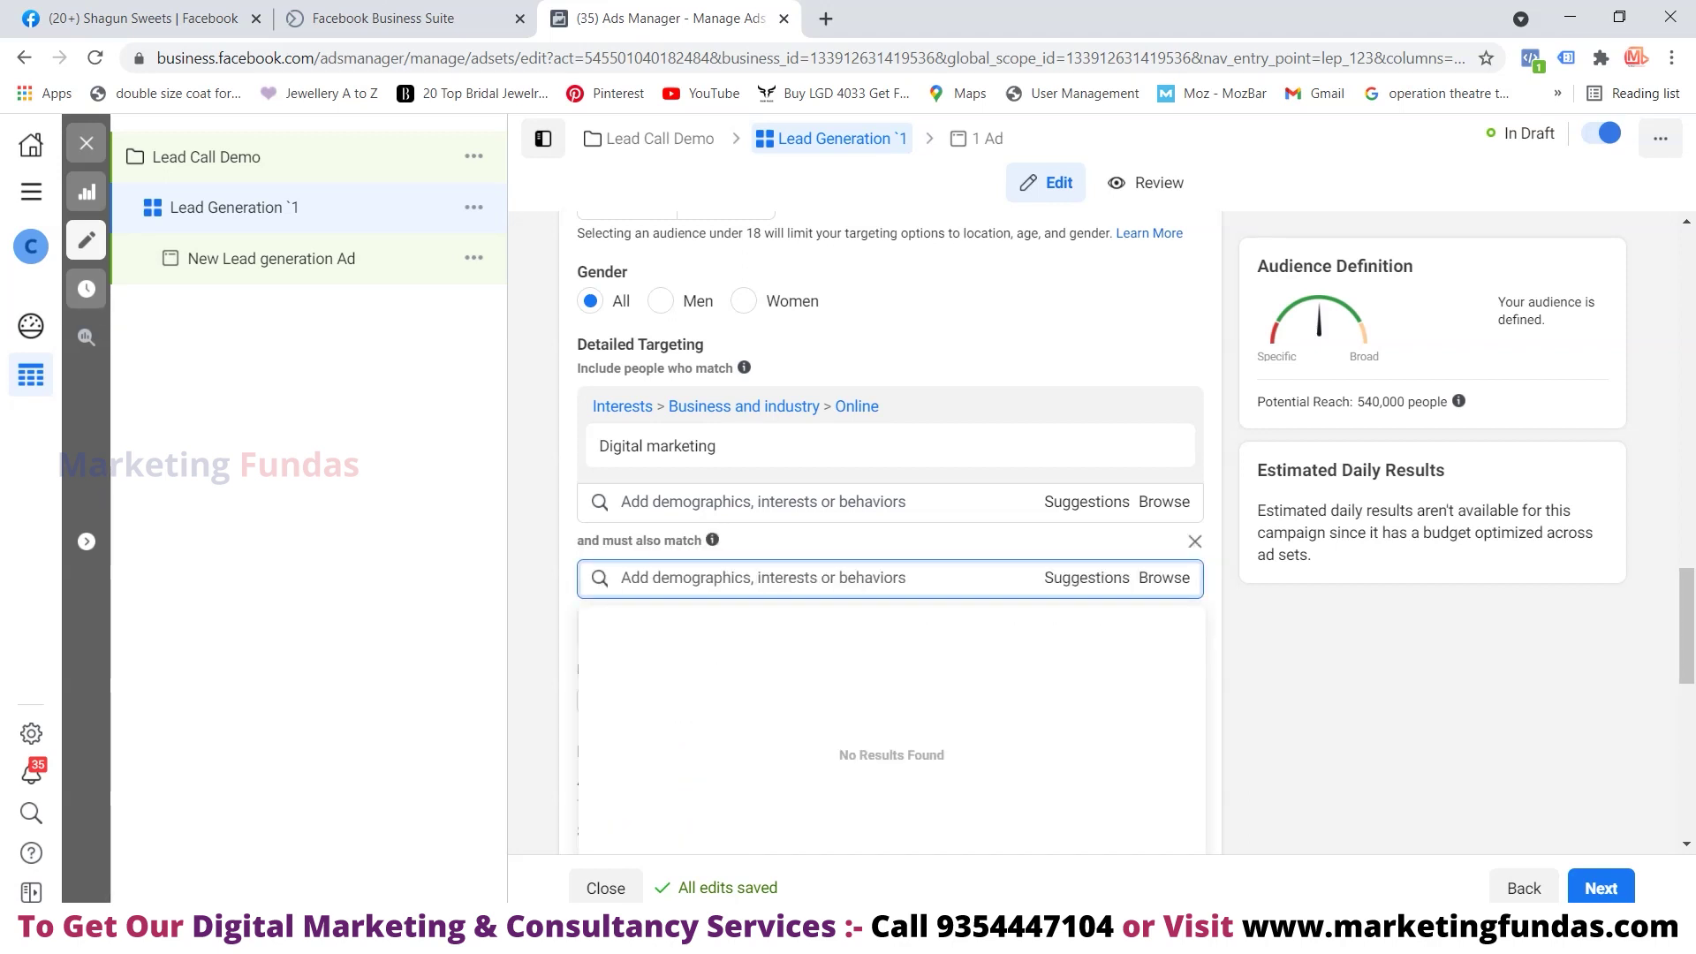
pyautogui.write('social media ma')
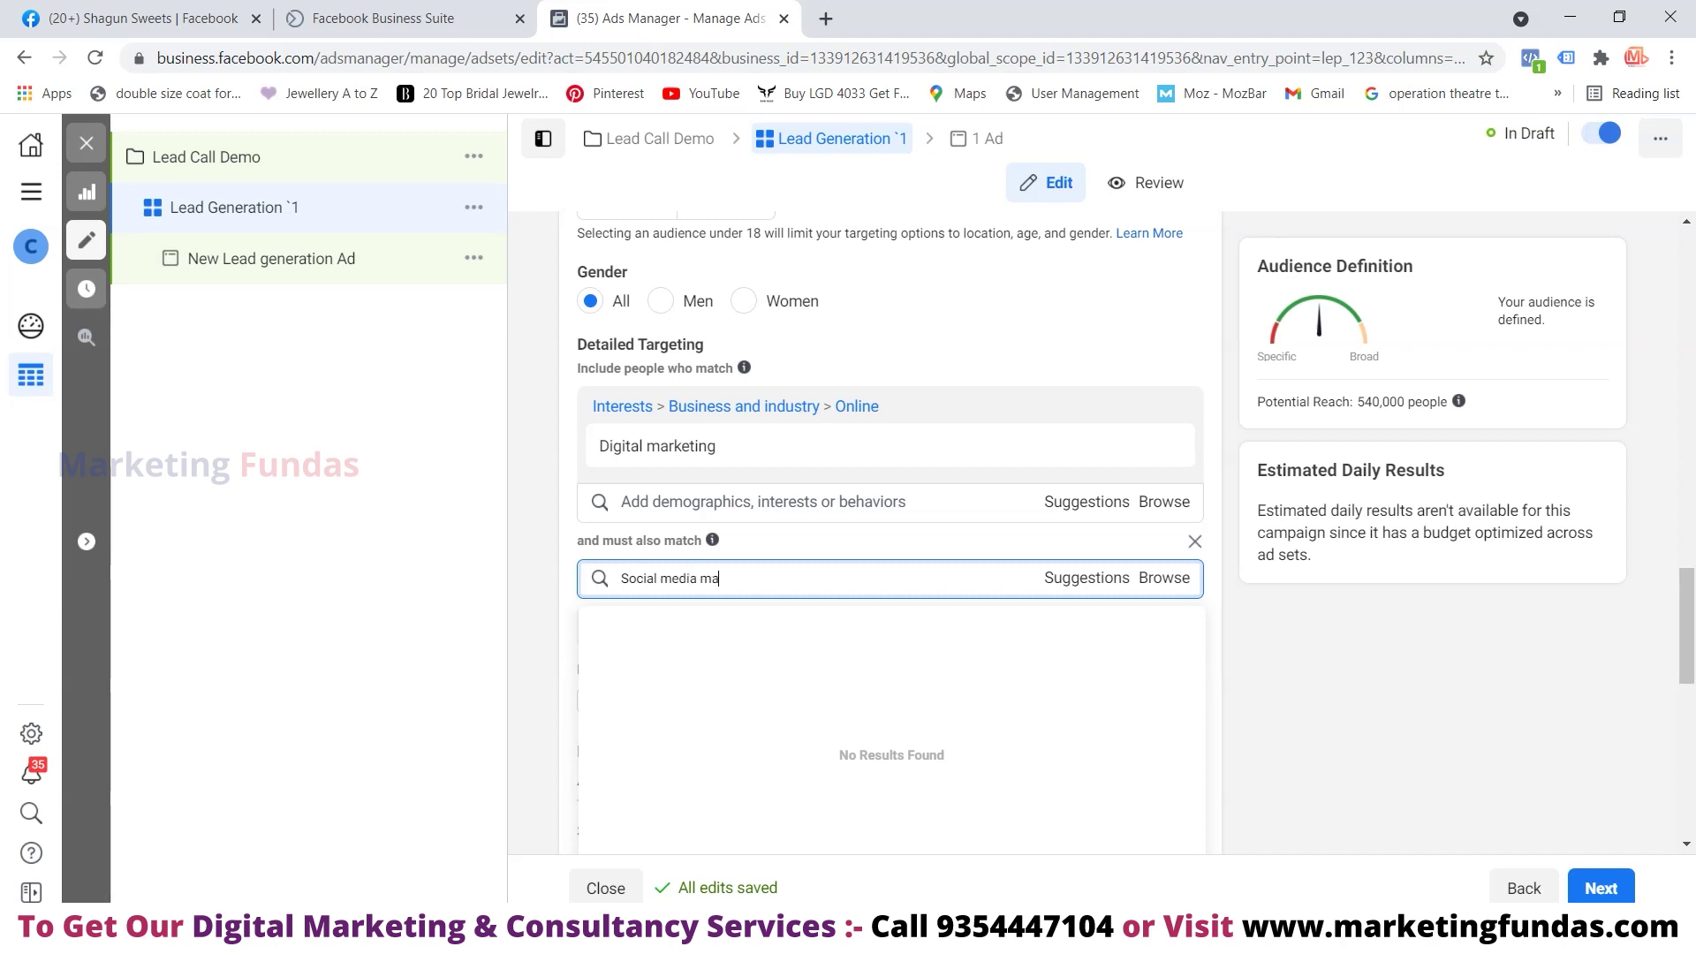
pyautogui.write('rketing')
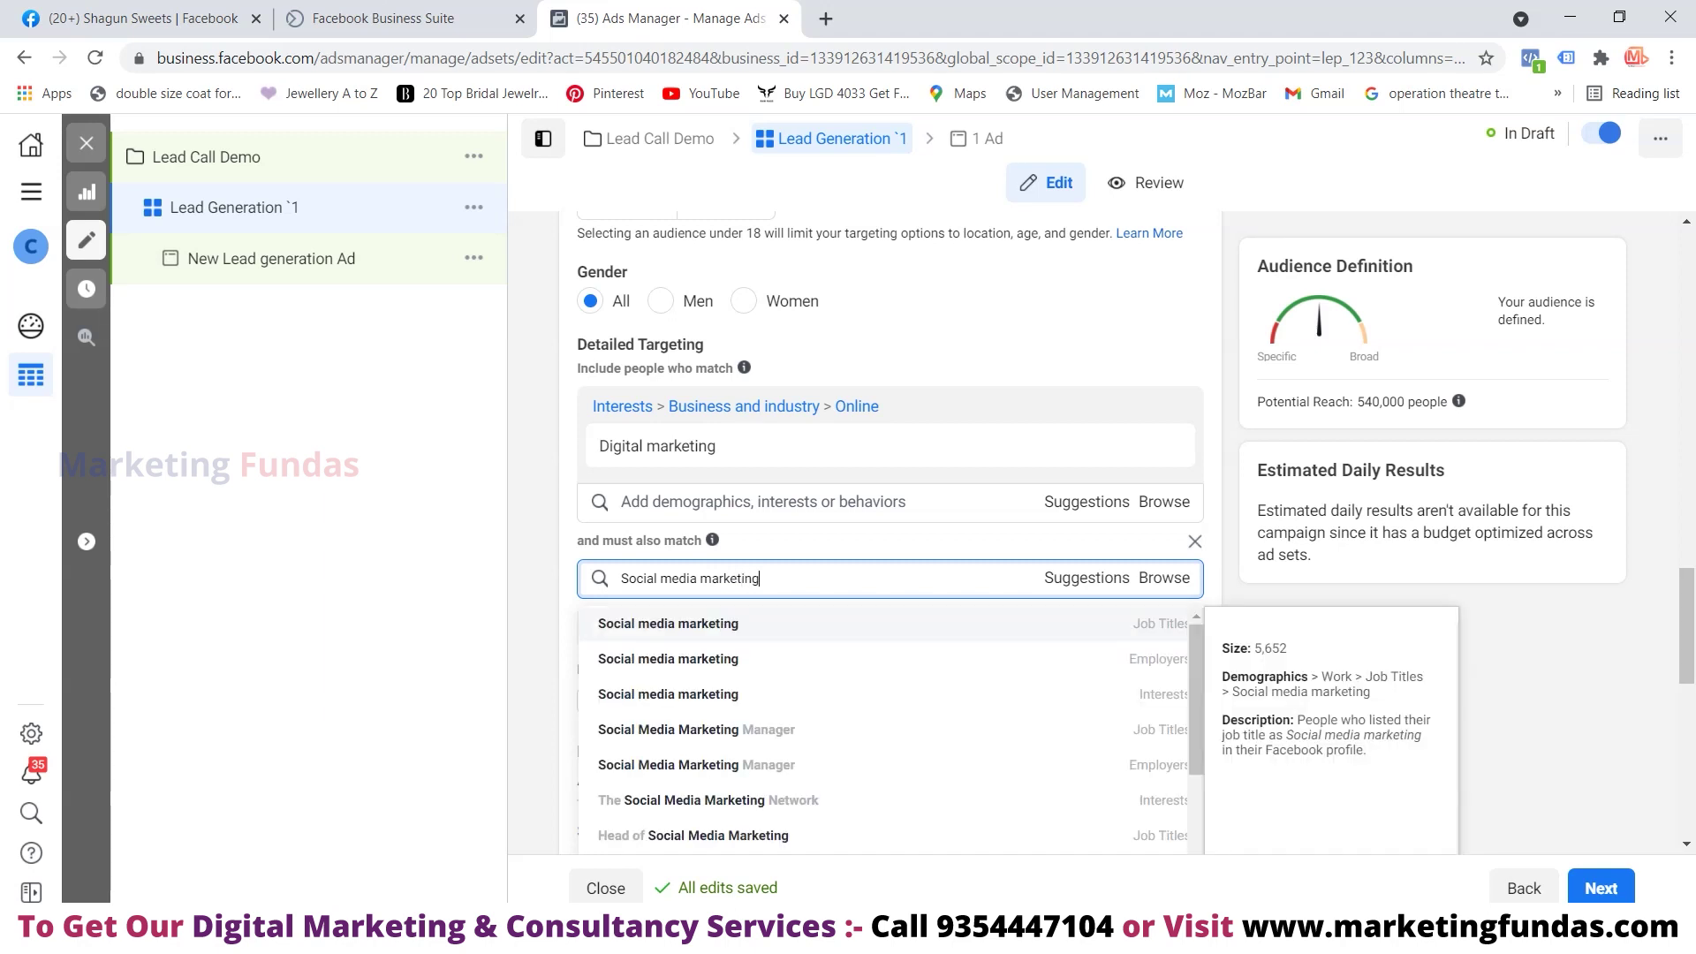
pyautogui.press('Down')
pyautogui.press('Down')
pyautogui.press('Return')
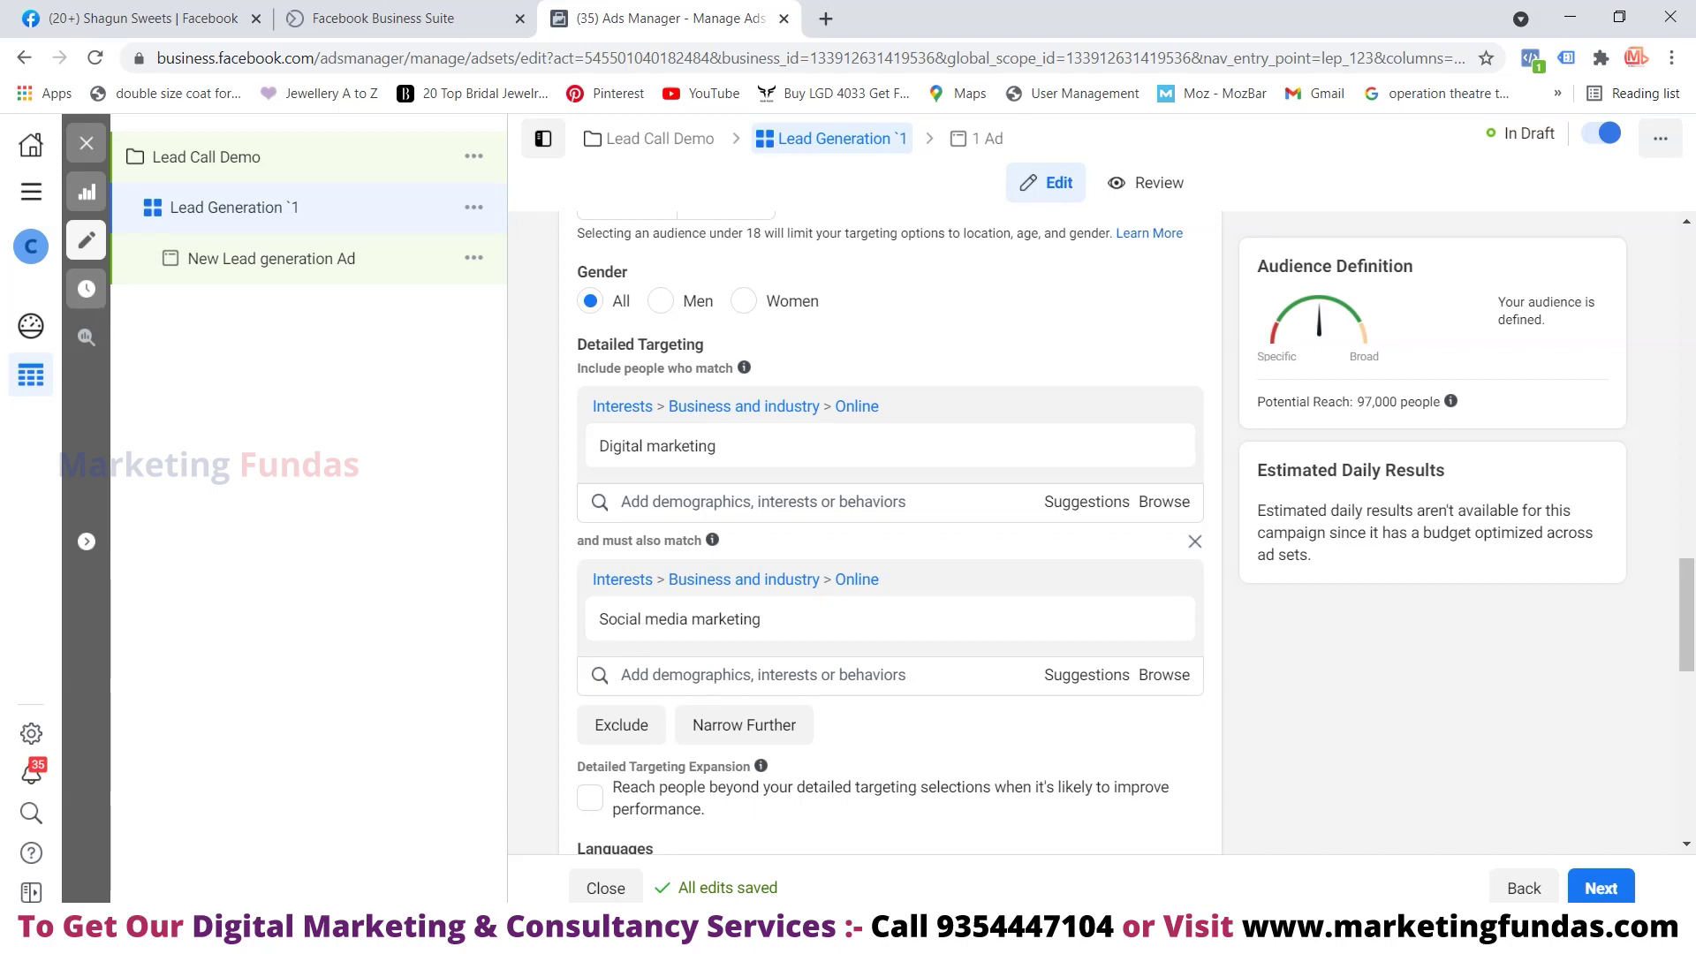
# Turn Detailed Targeting Expansion on and off again
pyautogui.scroll(-5, 891, 530)
pyautogui.scroll(3, 891, 530)
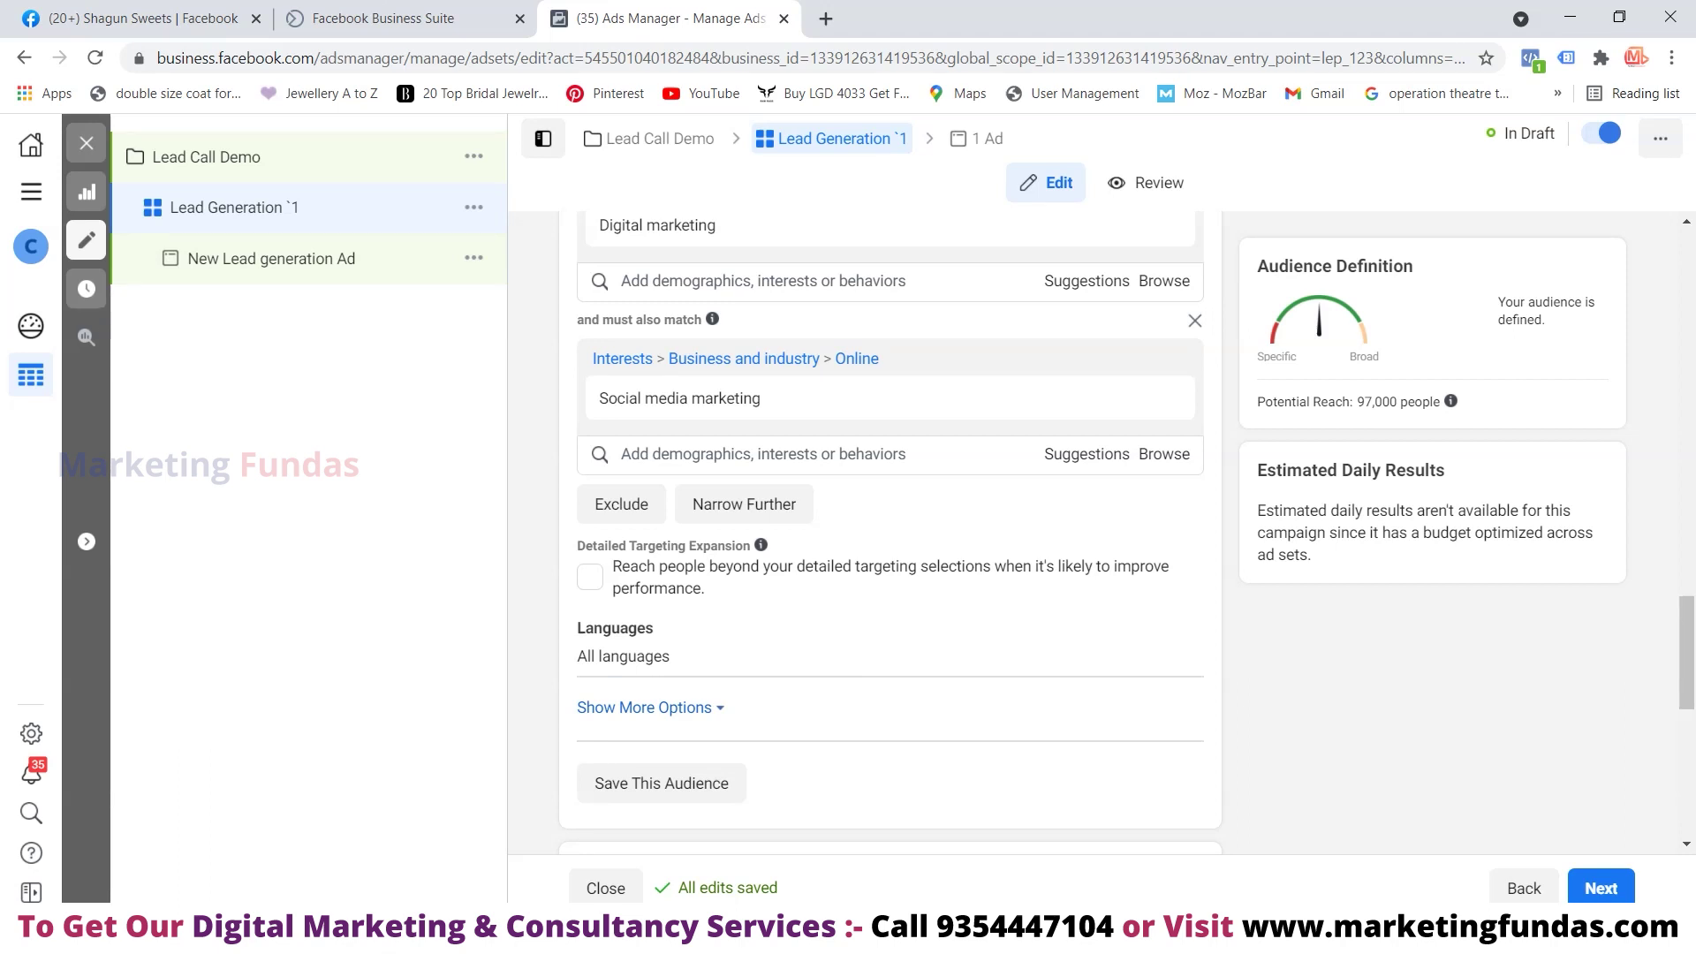
pyautogui.click(590, 577)
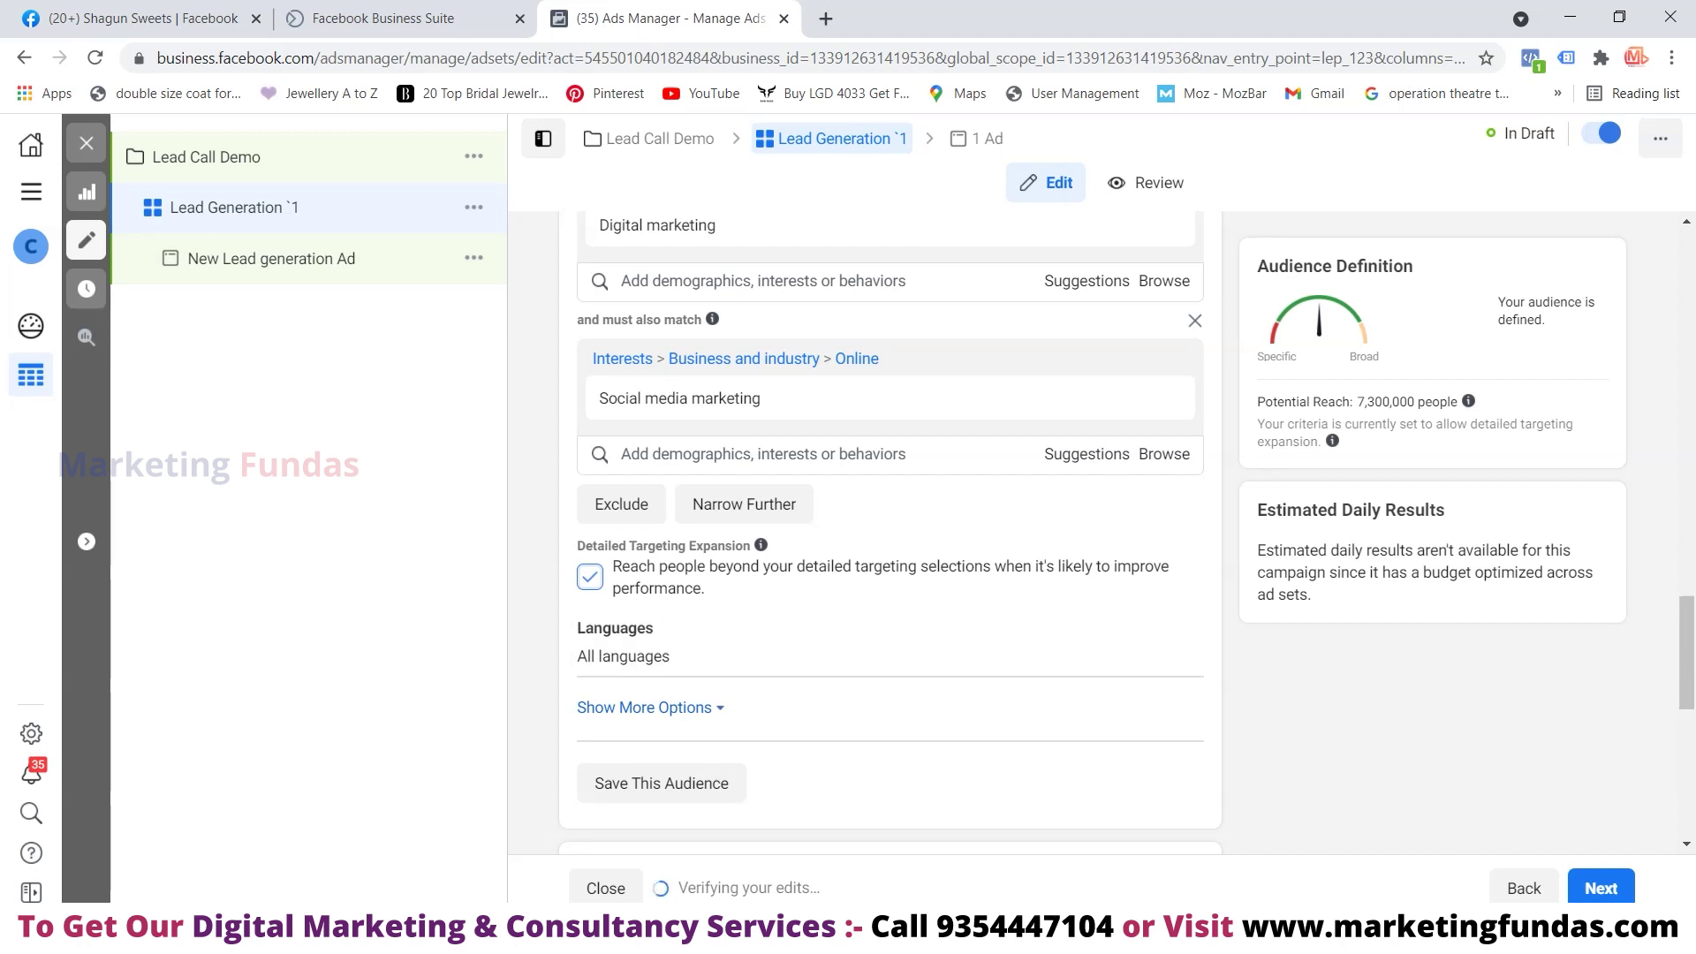
pyautogui.click(589, 577)
# Show the additional audience options and examine the available connection types for Pages, apps and events
pyautogui.scroll(-3, 883, 530)
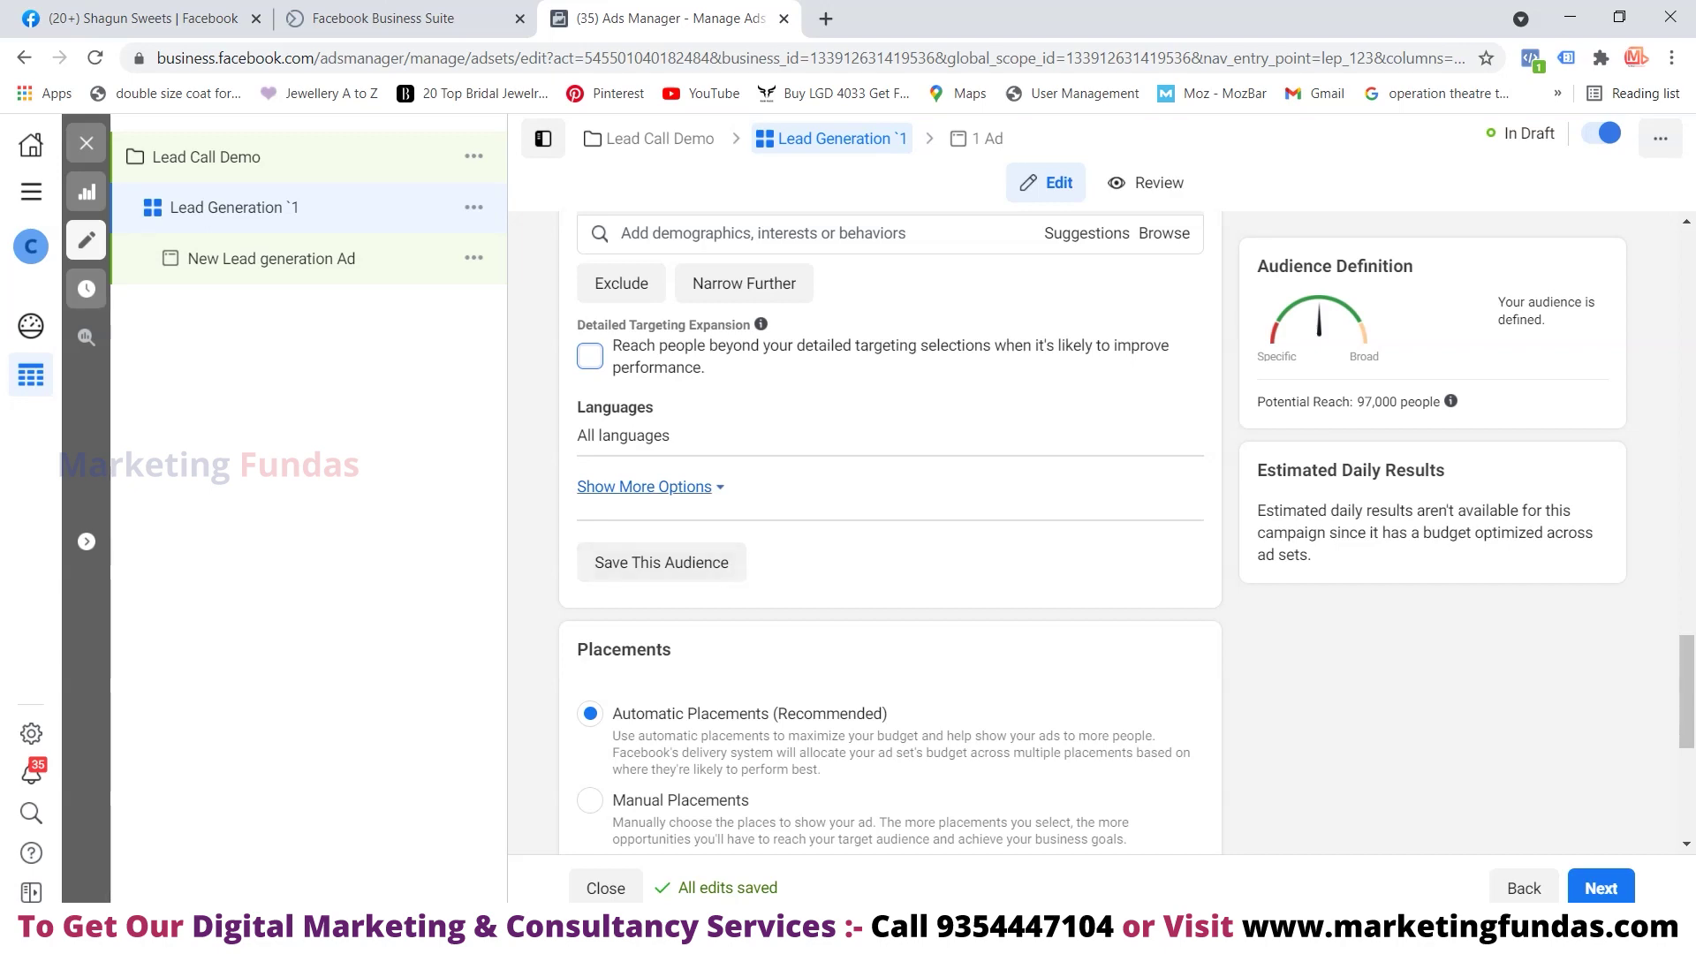
pyautogui.scroll(-3, 890, 530)
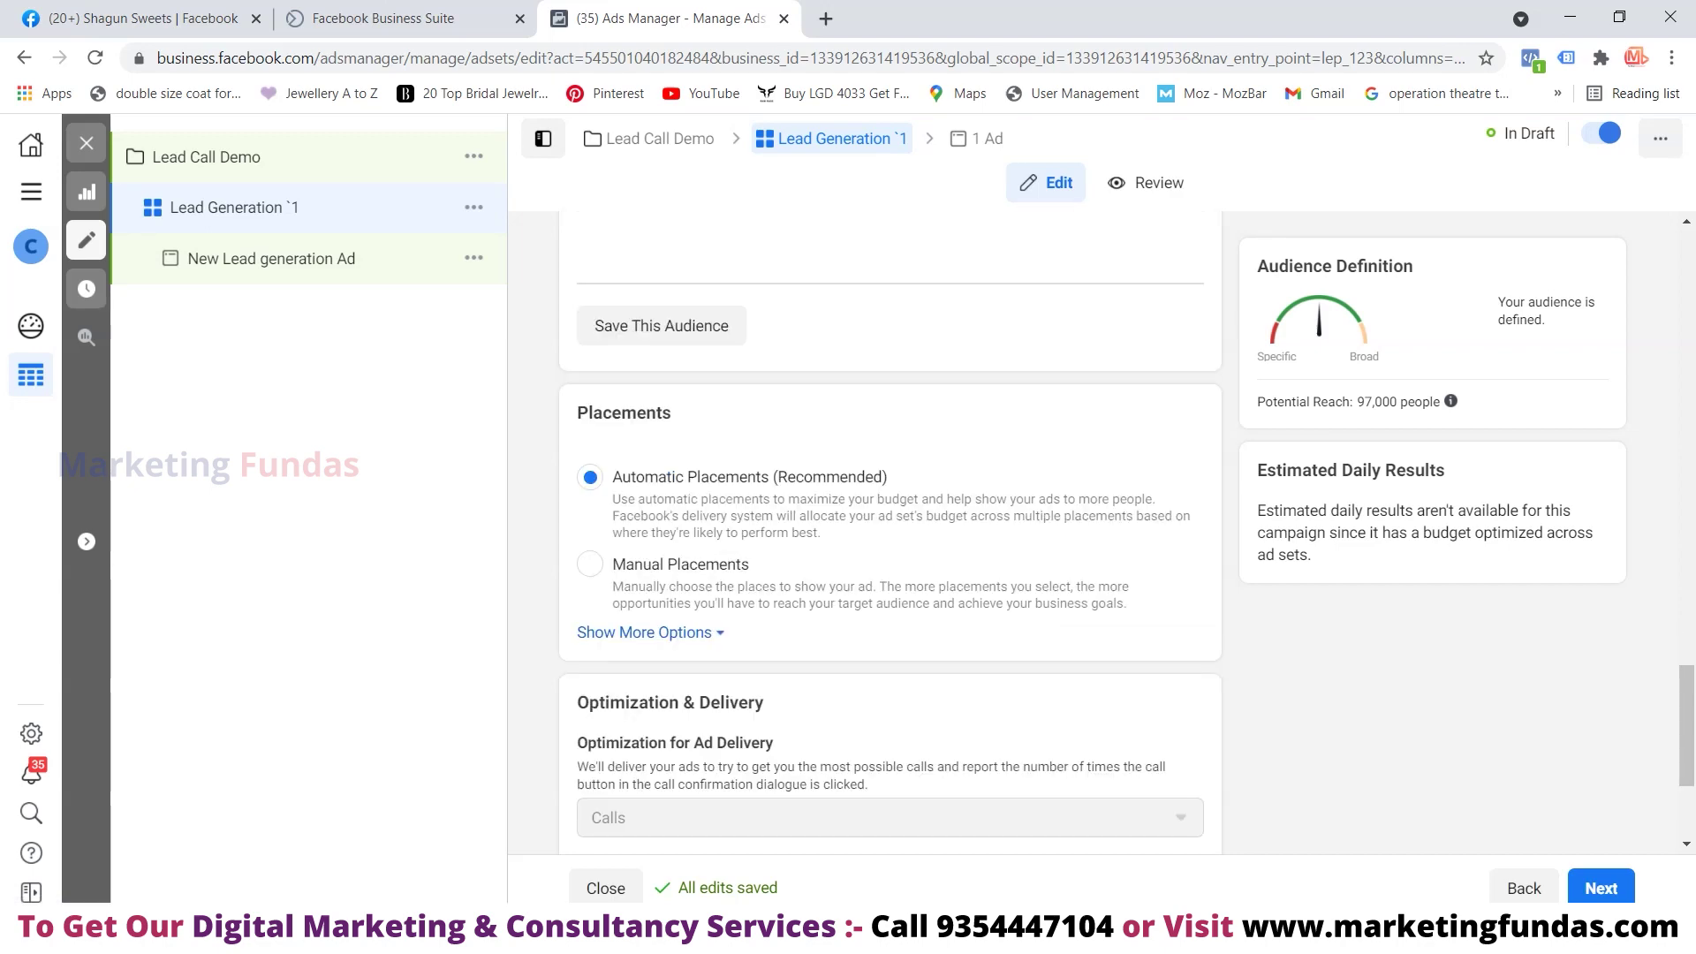
pyautogui.scroll(8, 889, 530)
pyautogui.scroll(-4, 889, 530)
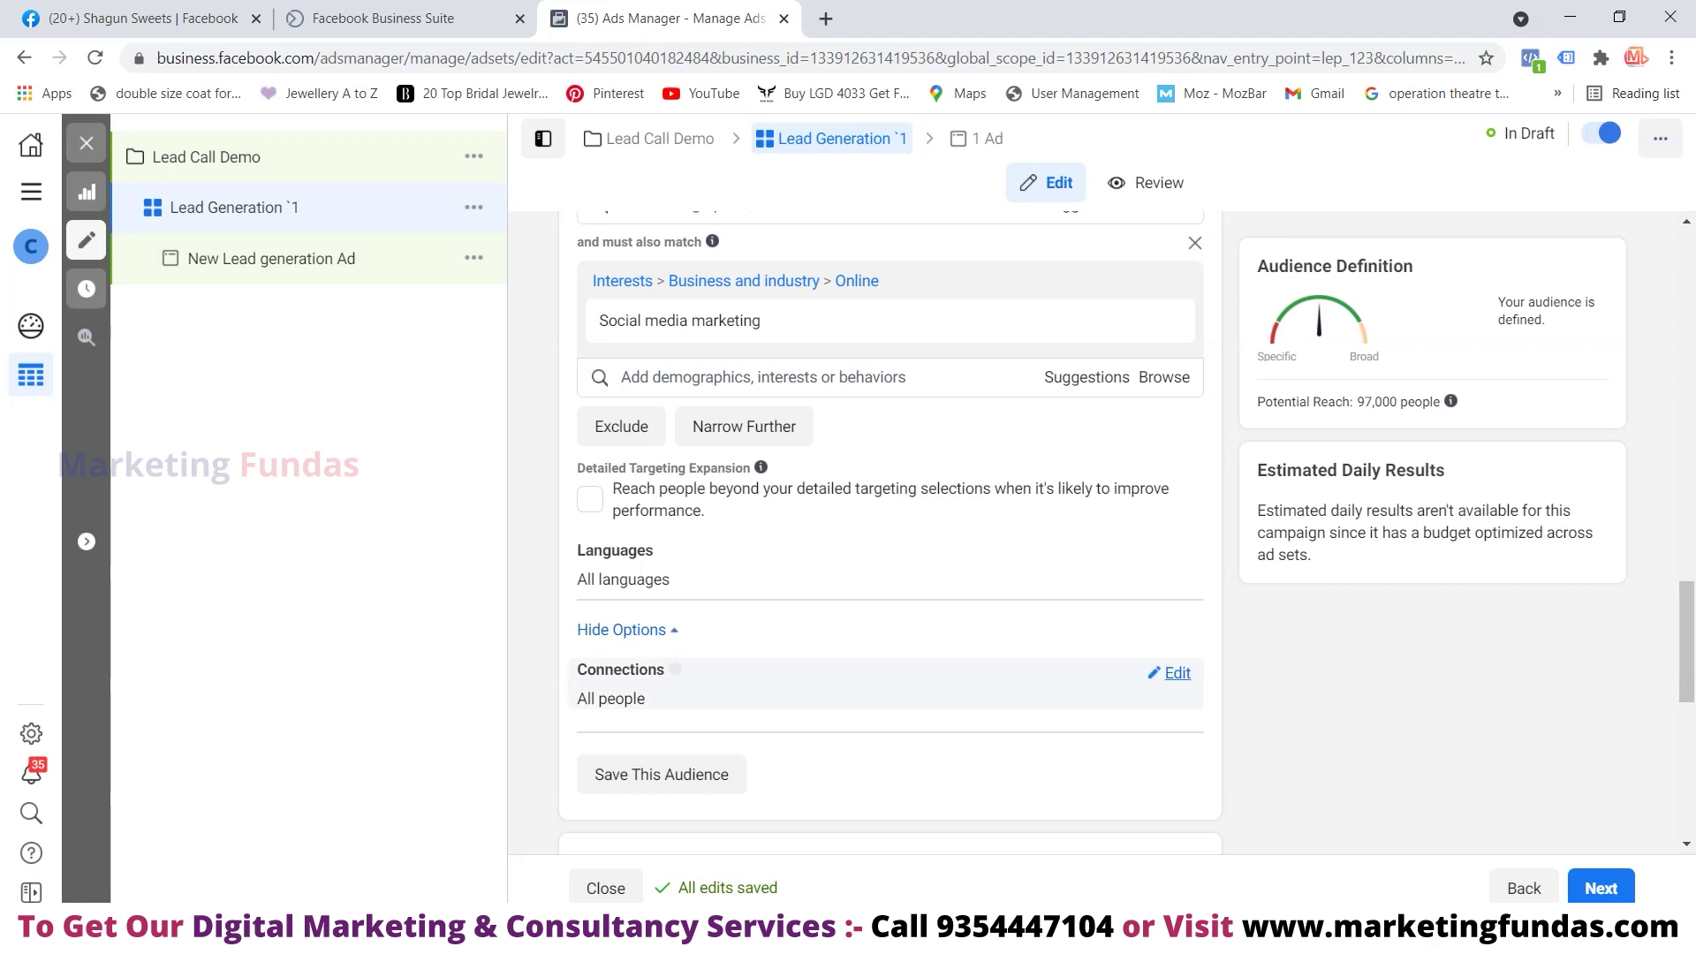
pyautogui.click(676, 668)
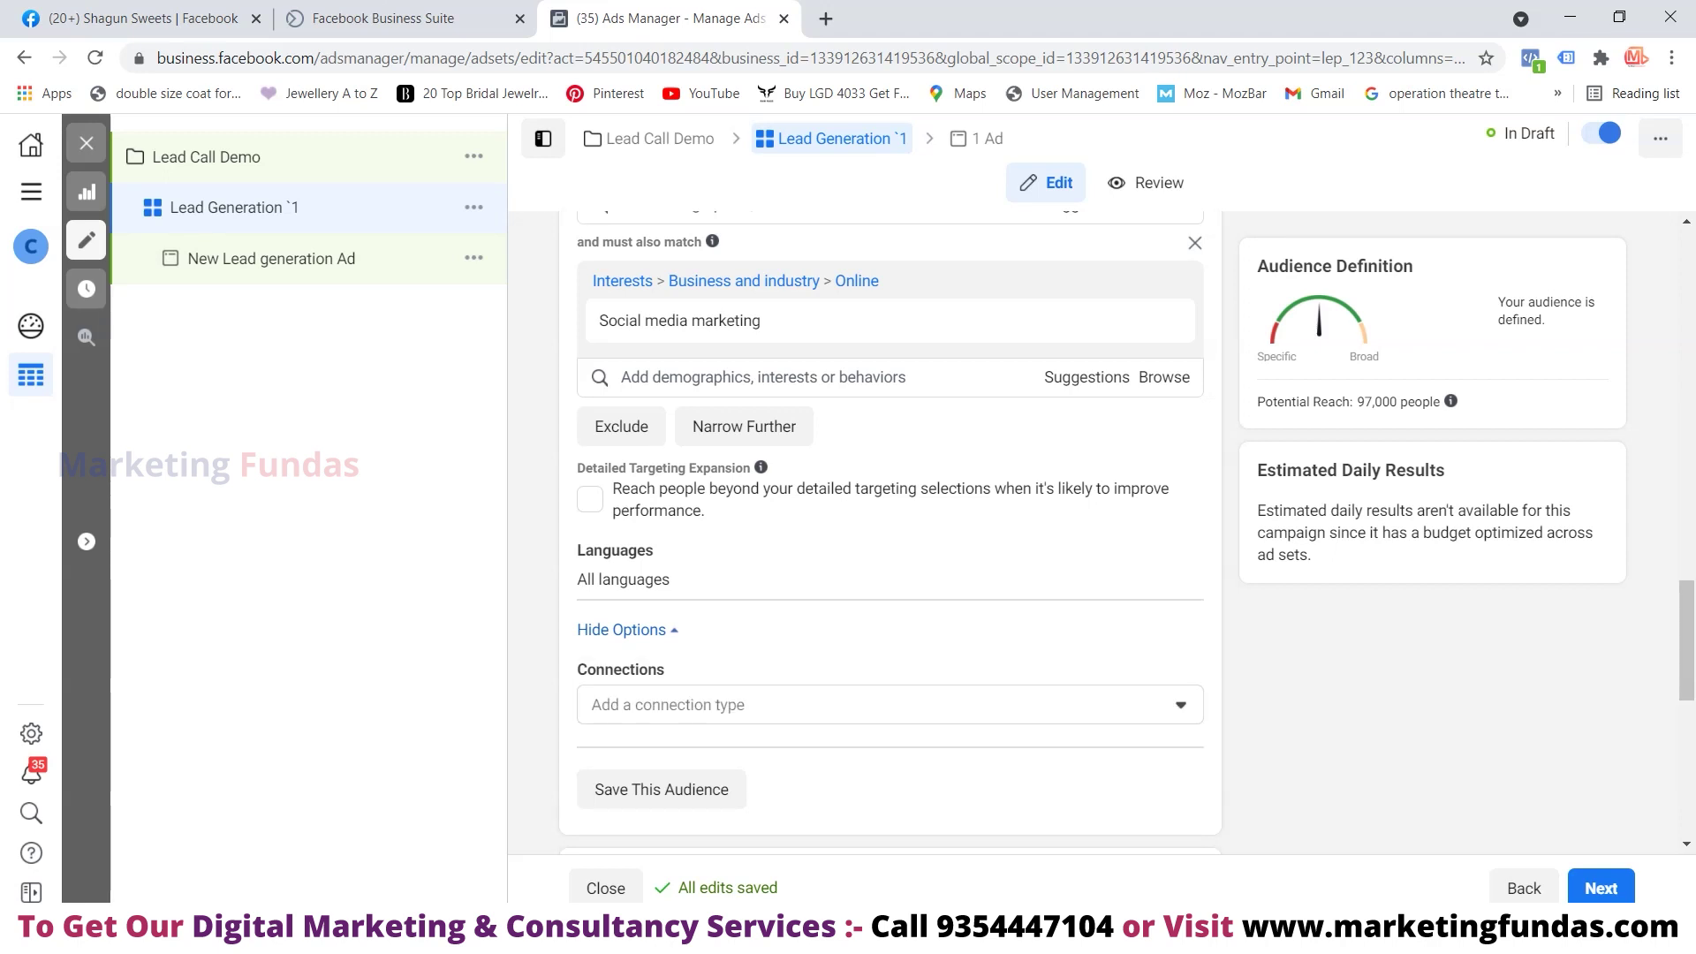
pyautogui.click(671, 704)
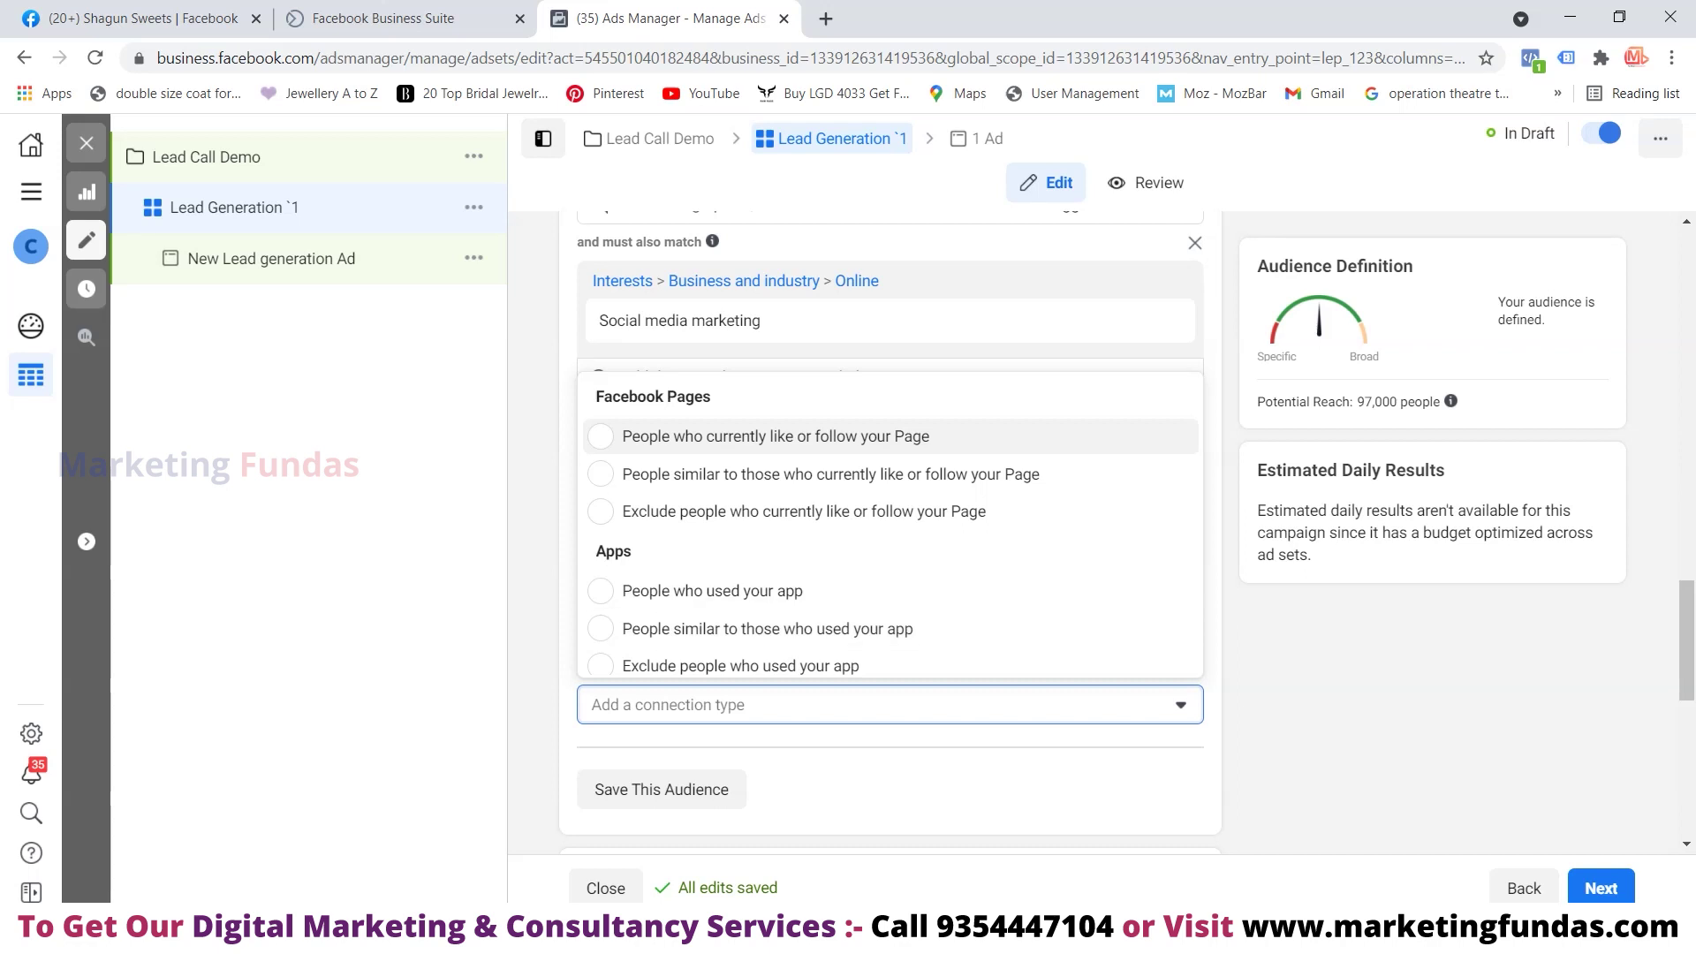
pyautogui.scroll(-2, 890, 526)
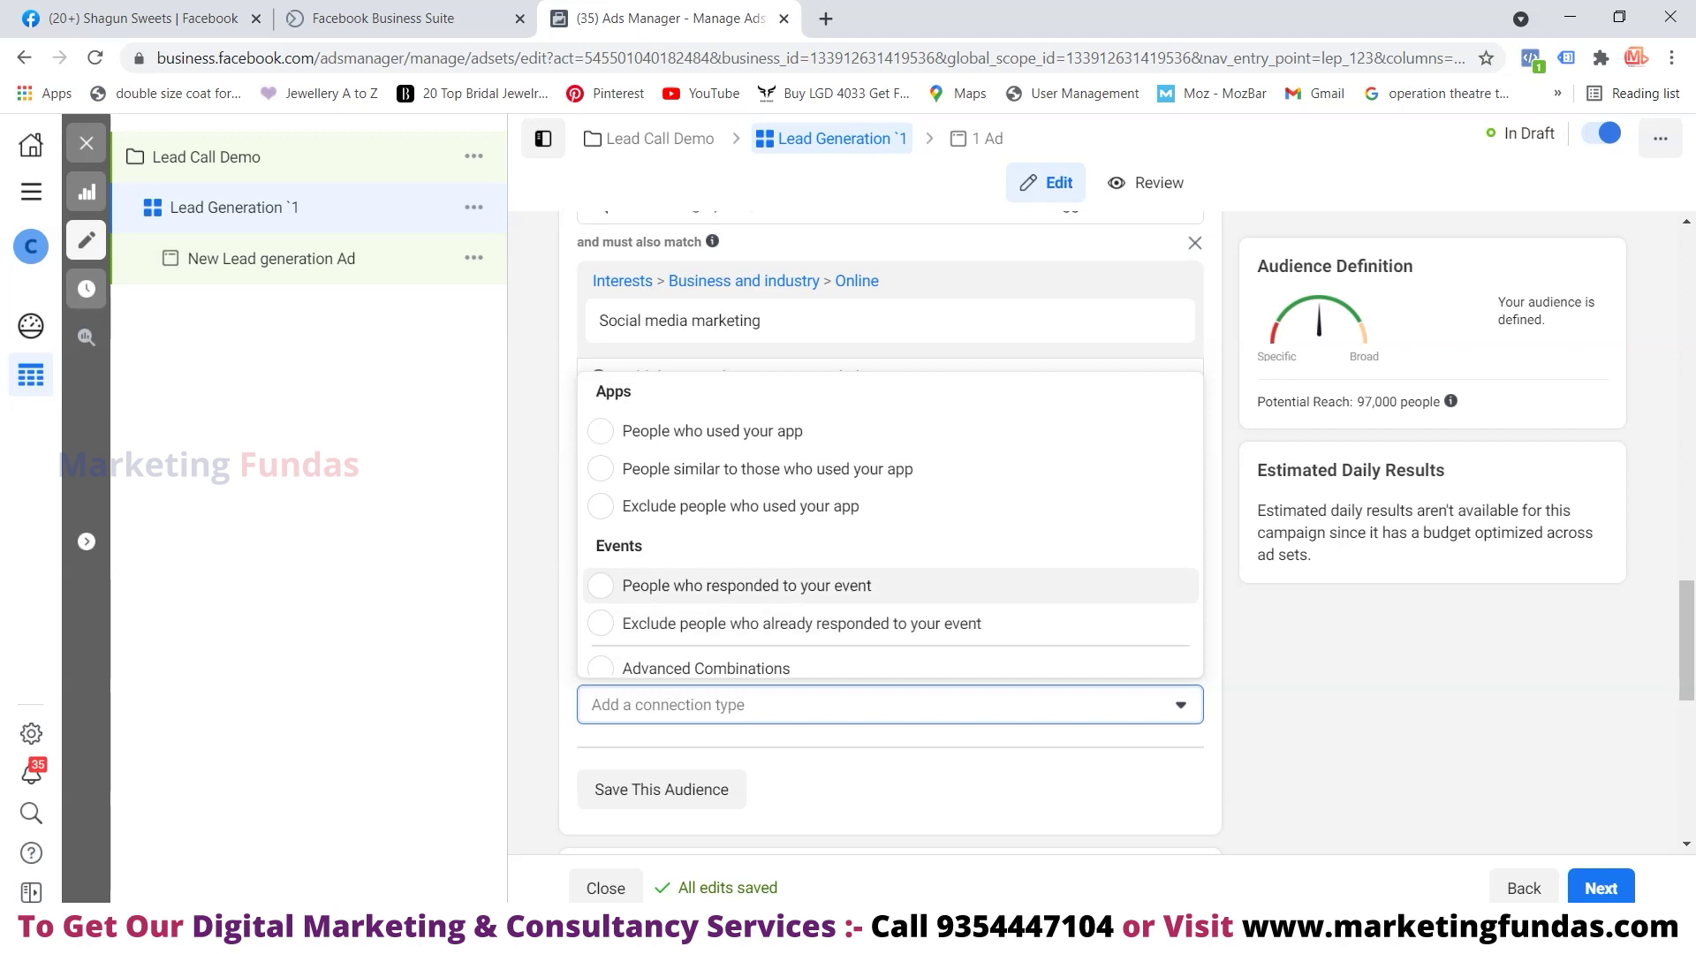
pyautogui.scroll(1, 891, 568)
pyautogui.scroll(1, 890, 393)
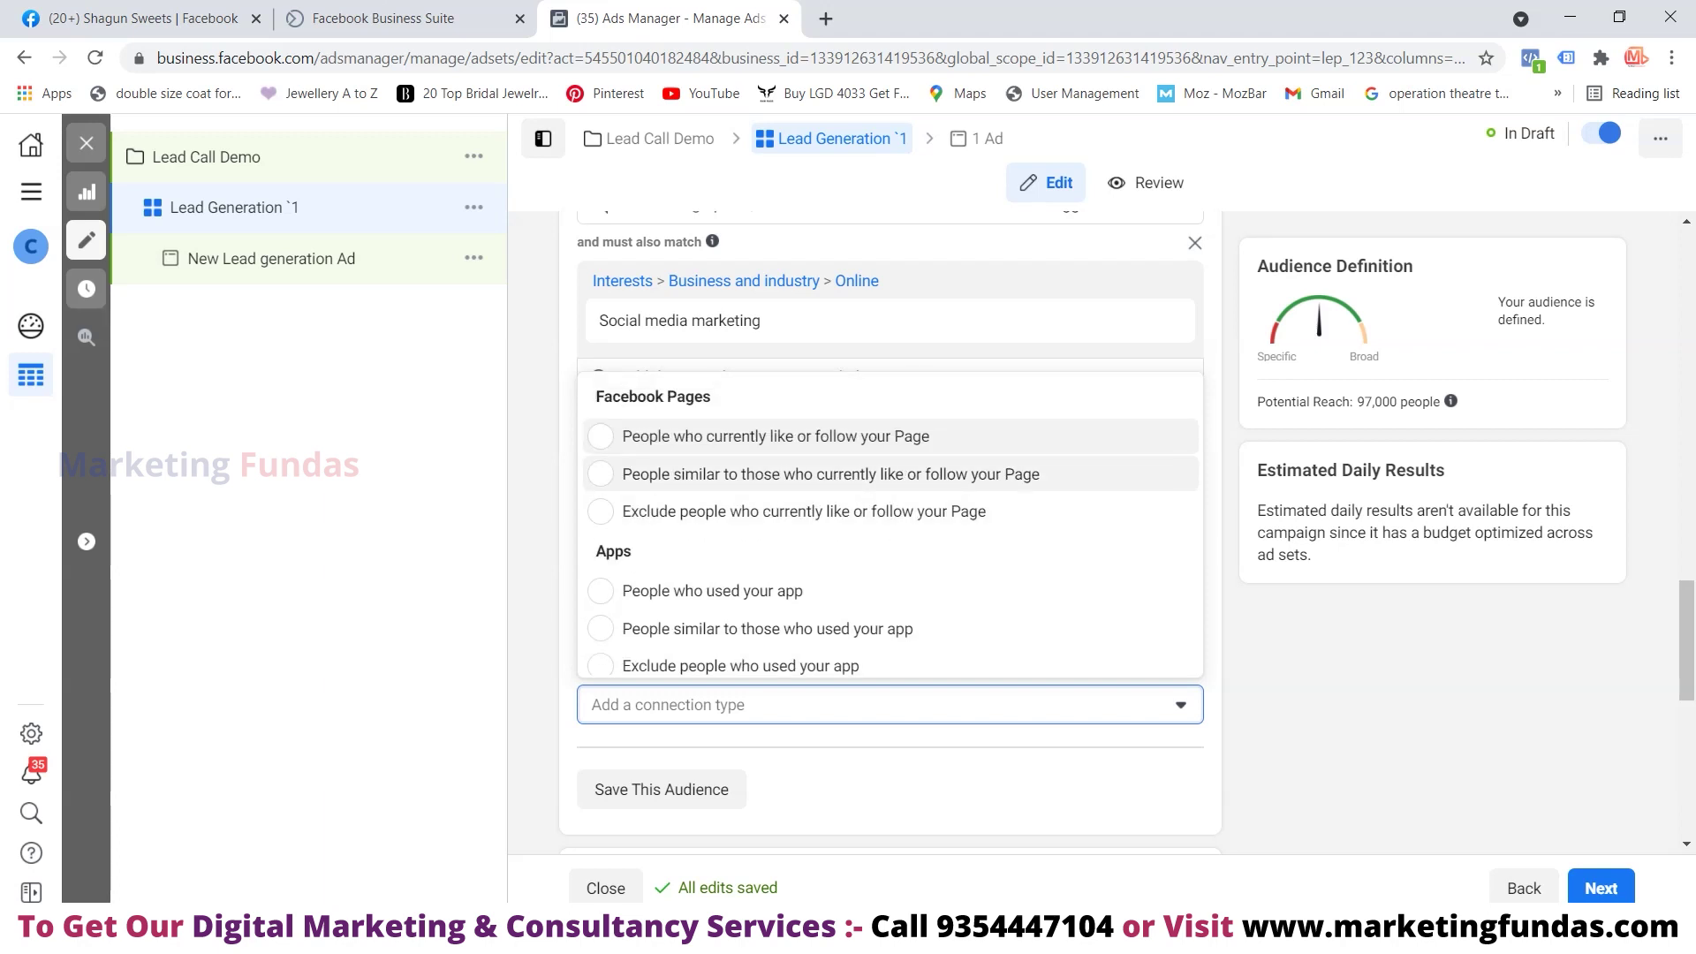
pyautogui.scroll(-2, 890, 495)
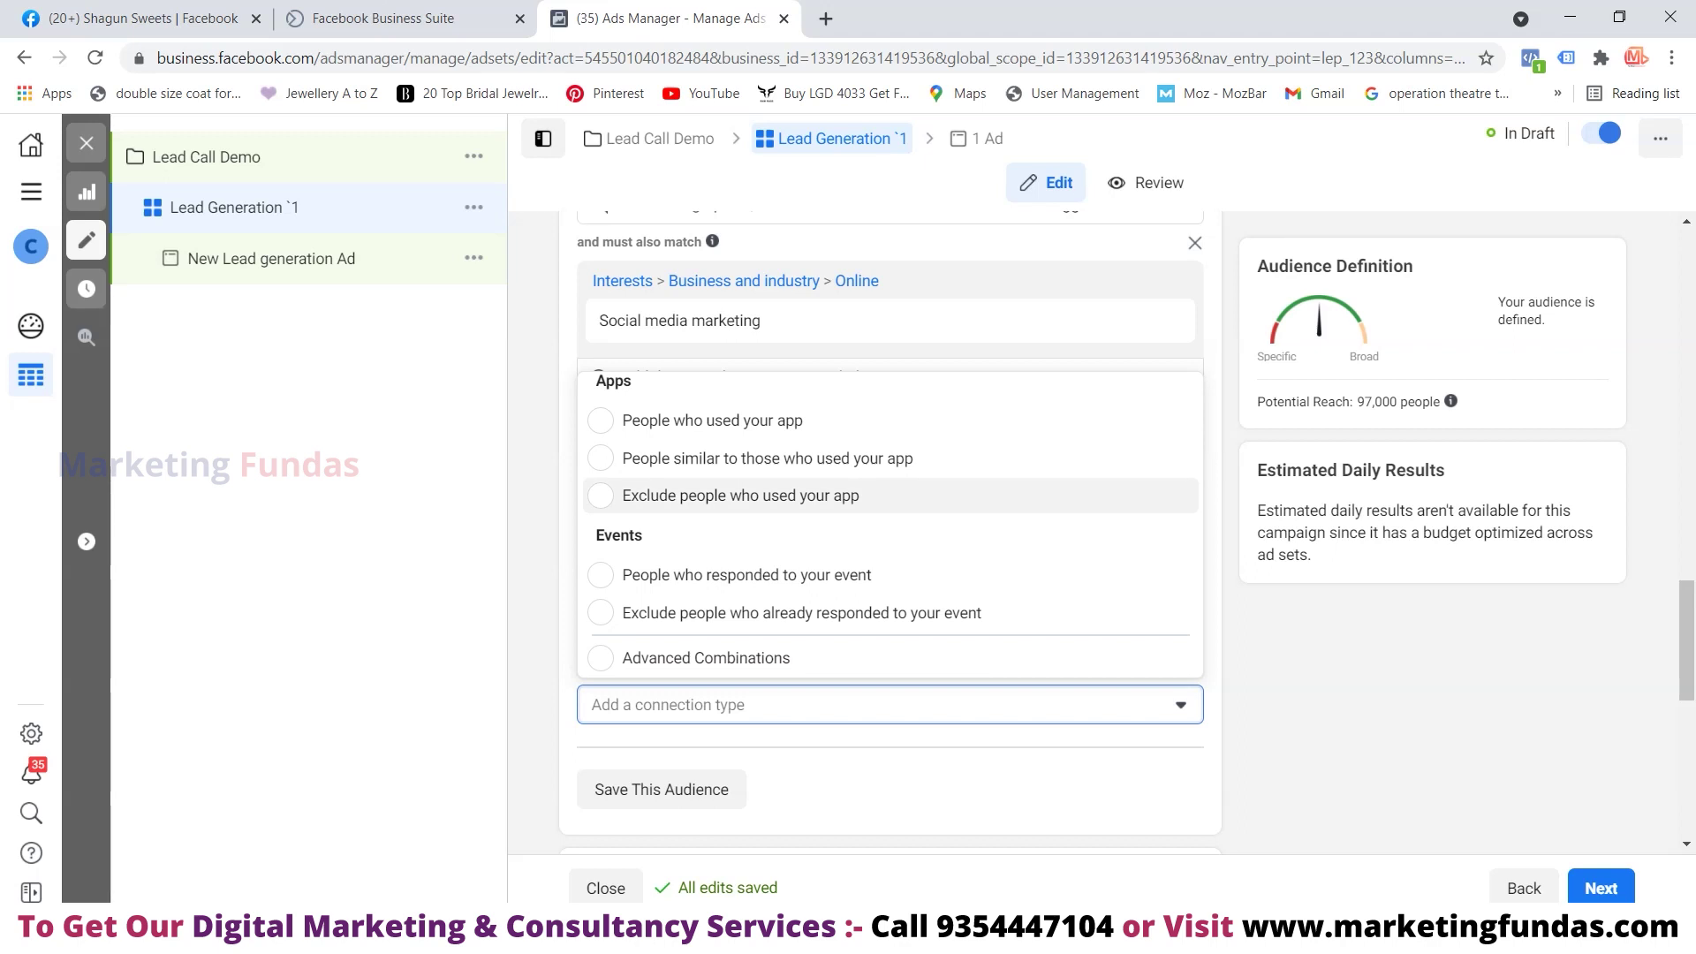
pyautogui.scroll(2, 890, 503)
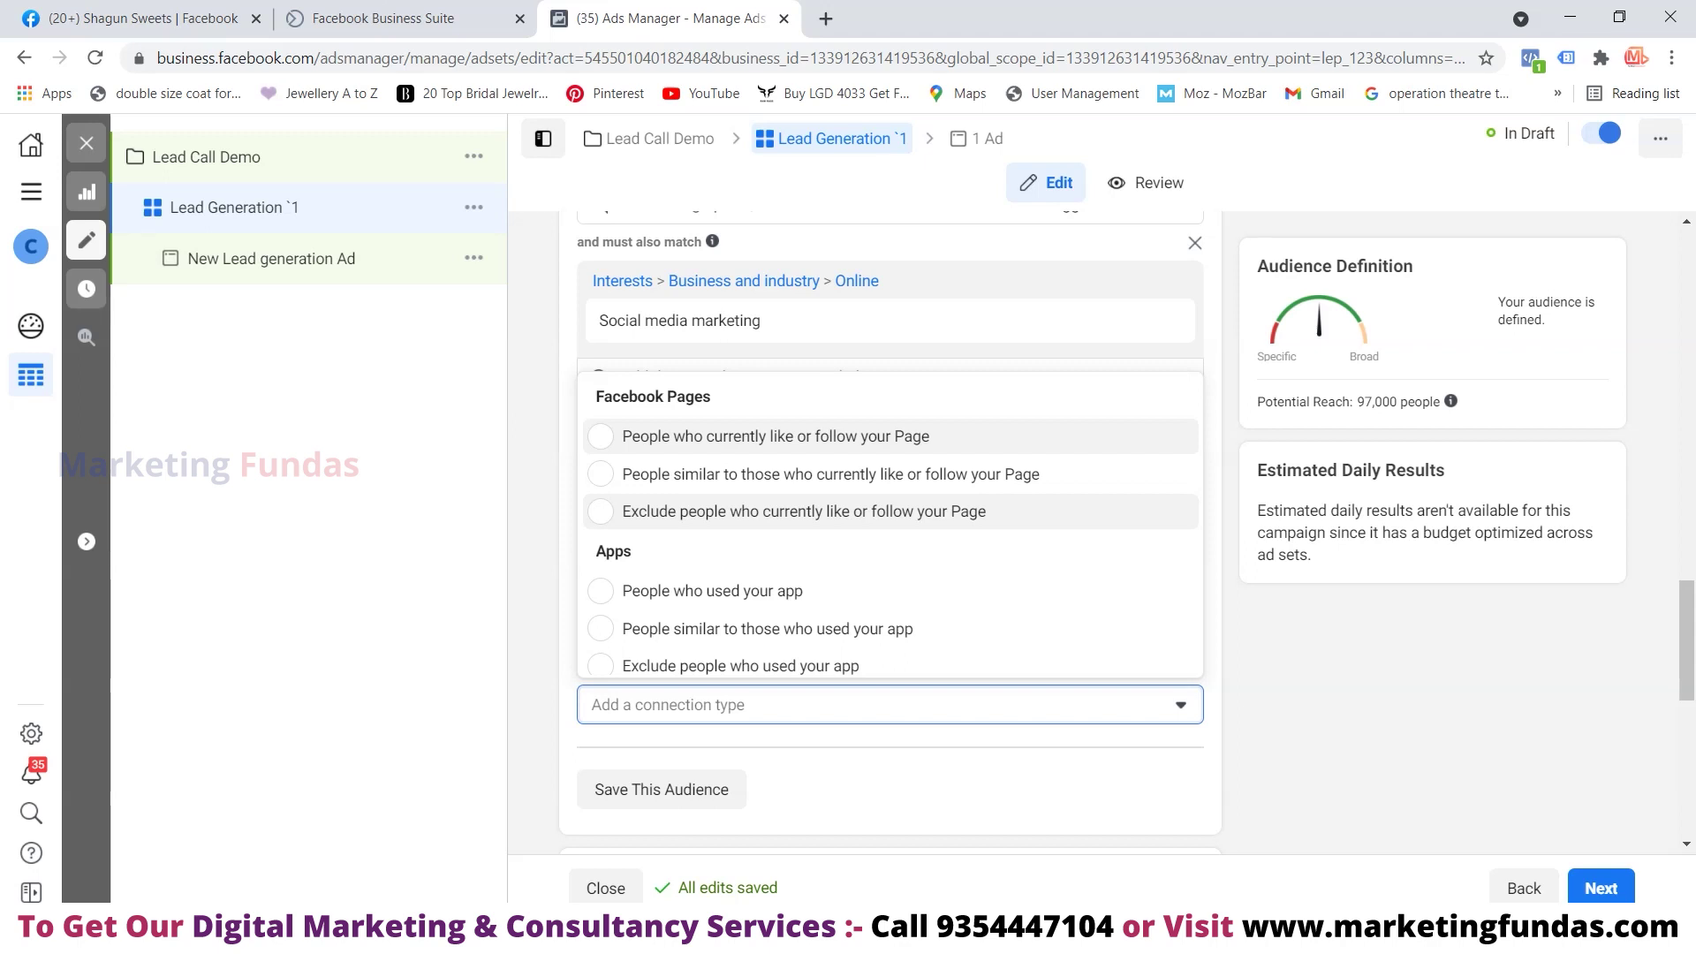
pyautogui.scroll(-2, 890, 521)
pyautogui.press('Escape')
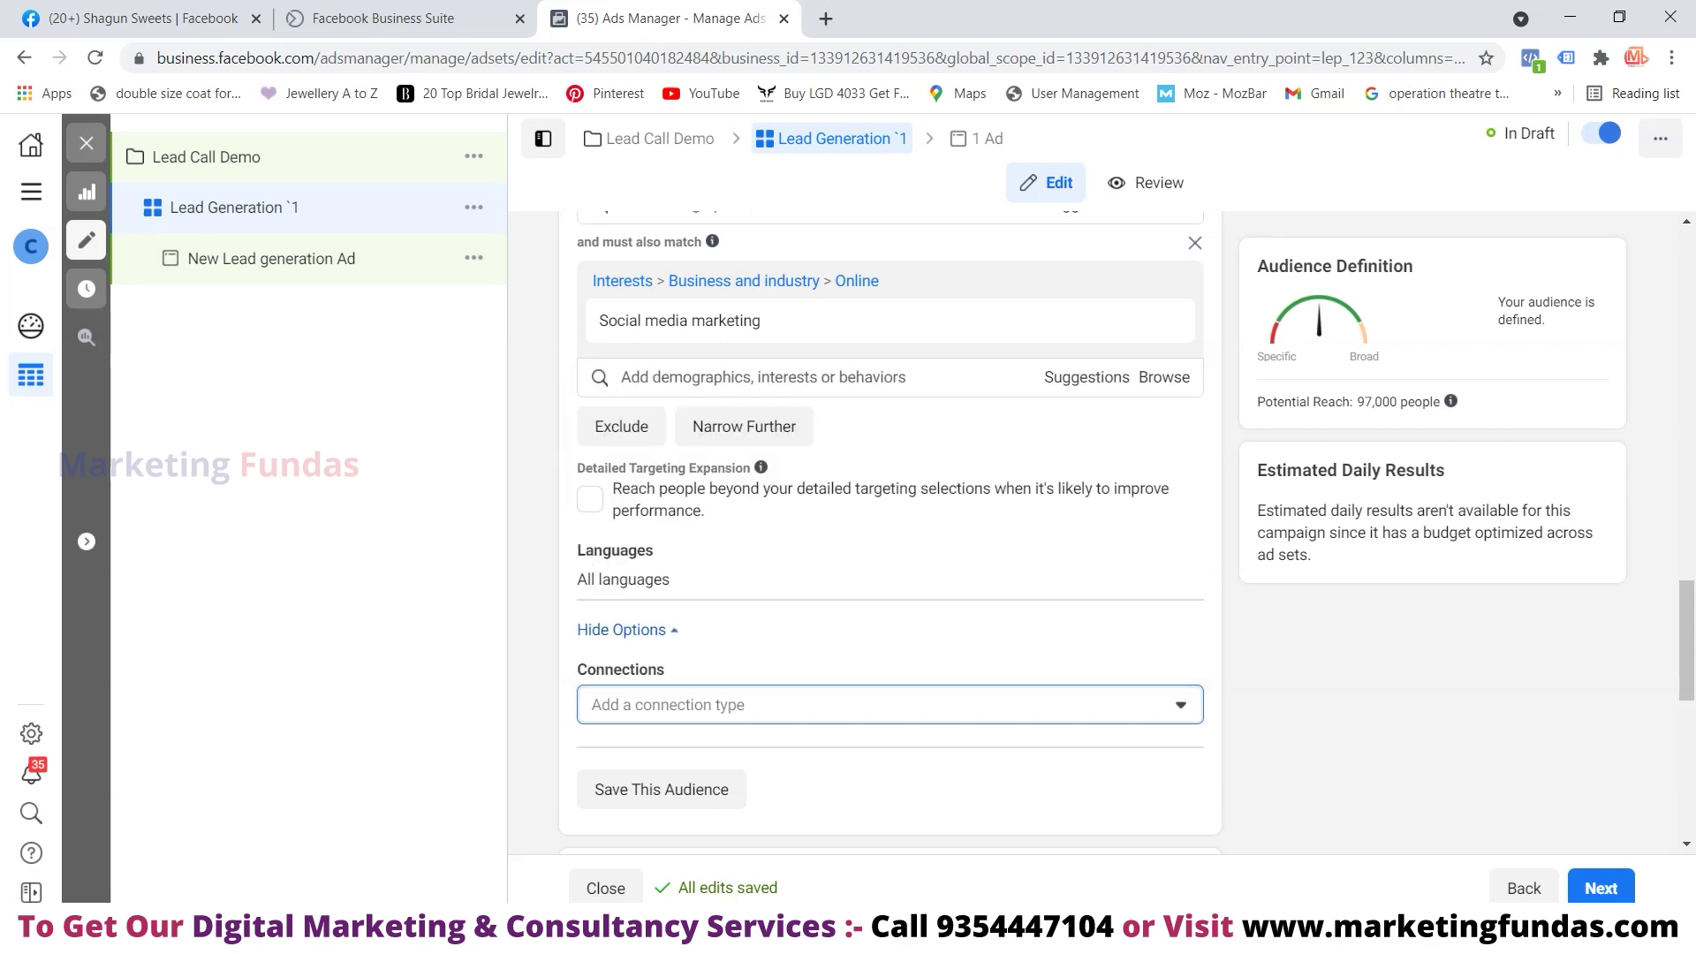
# Start saving this audience under the name lead demo and cancel the save
pyautogui.scroll(-1, 891, 530)
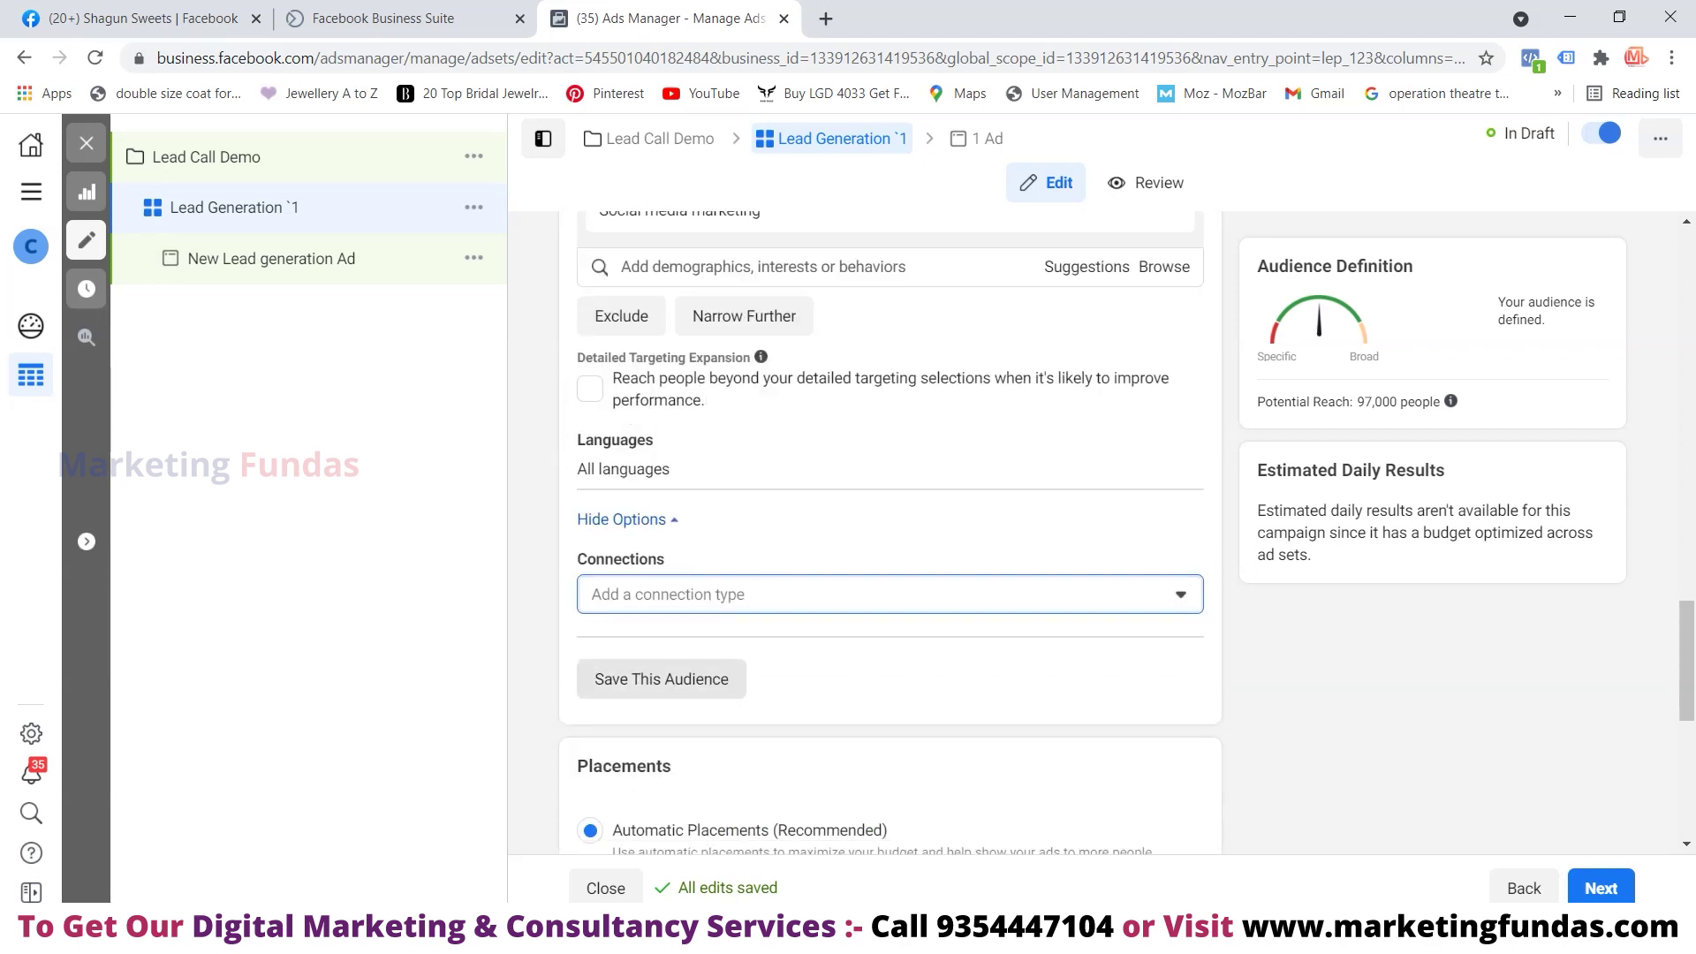
pyautogui.click(661, 678)
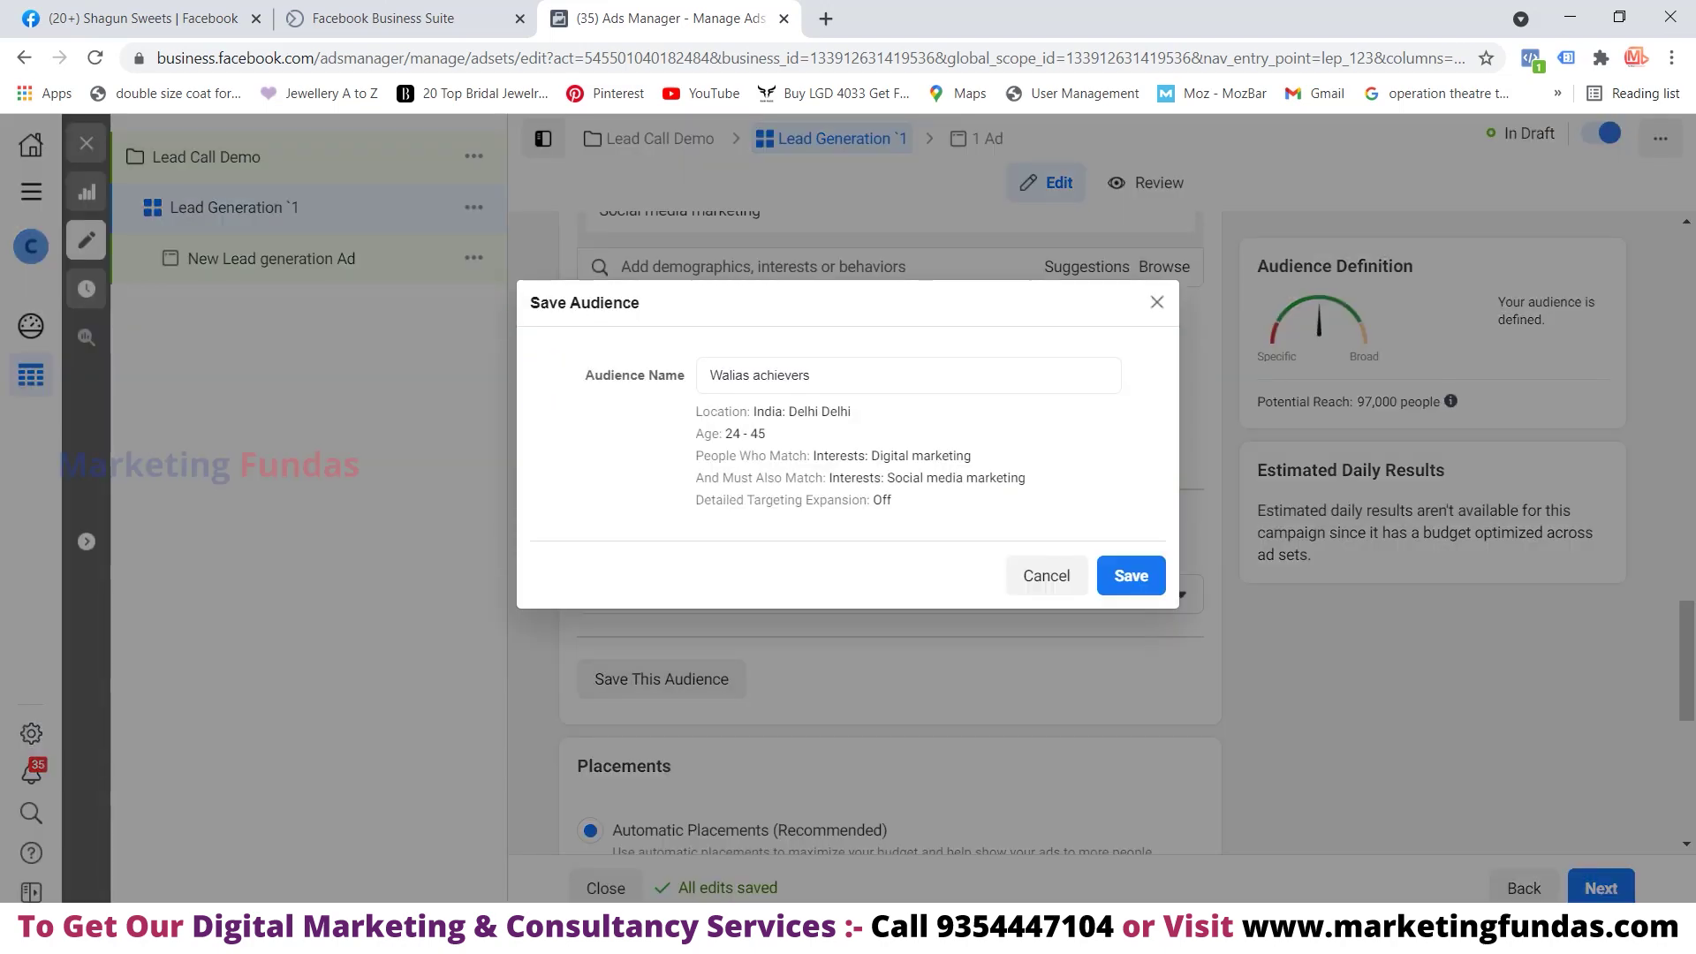
pyautogui.press('BackSpace')
pyautogui.press('BackSpace')
pyautogui.press('BackSpace')
pyautogui.press('BackSpace')
pyautogui.press('BackSpace')
pyautogui.press('BackSpace')
pyautogui.press('BackSpace')
pyautogui.press('BackSpace')
pyautogui.press('BackSpace')
pyautogui.press('BackSpace')
pyautogui.press('BackSpace')
pyautogui.press('BackSpace')
pyautogui.press('BackSpace')
pyautogui.press('BackSpace')
pyautogui.press('BackSpace')
pyautogui.press('BackSpace')
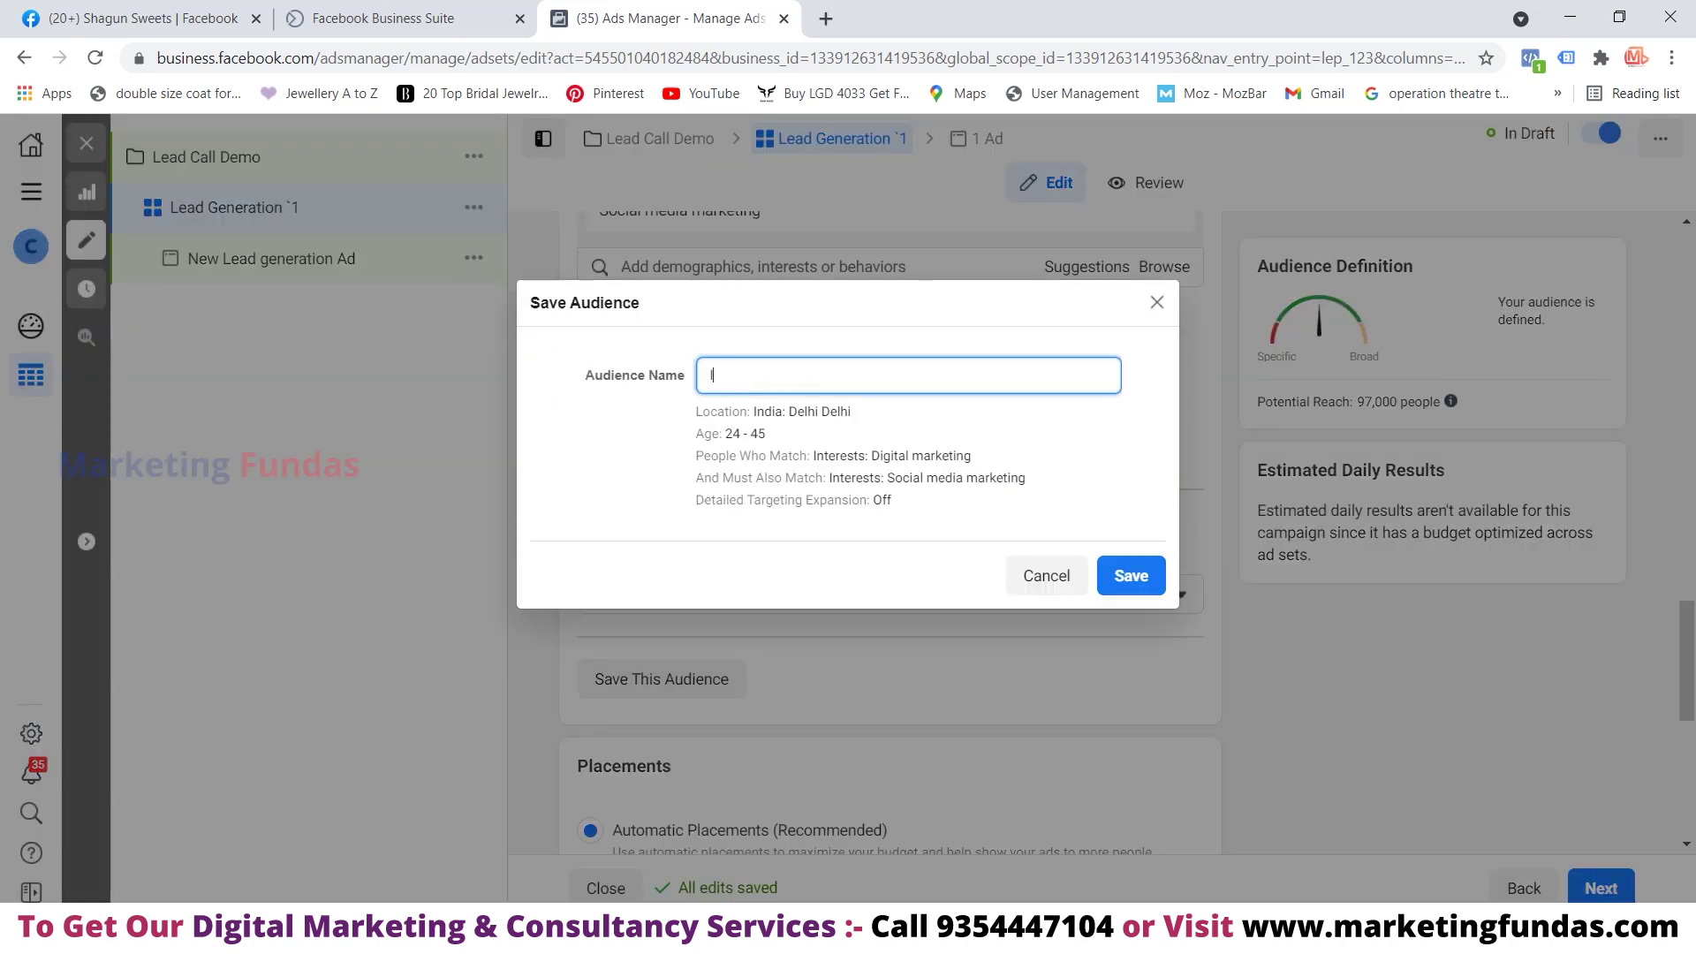
pyautogui.write('lead demo')
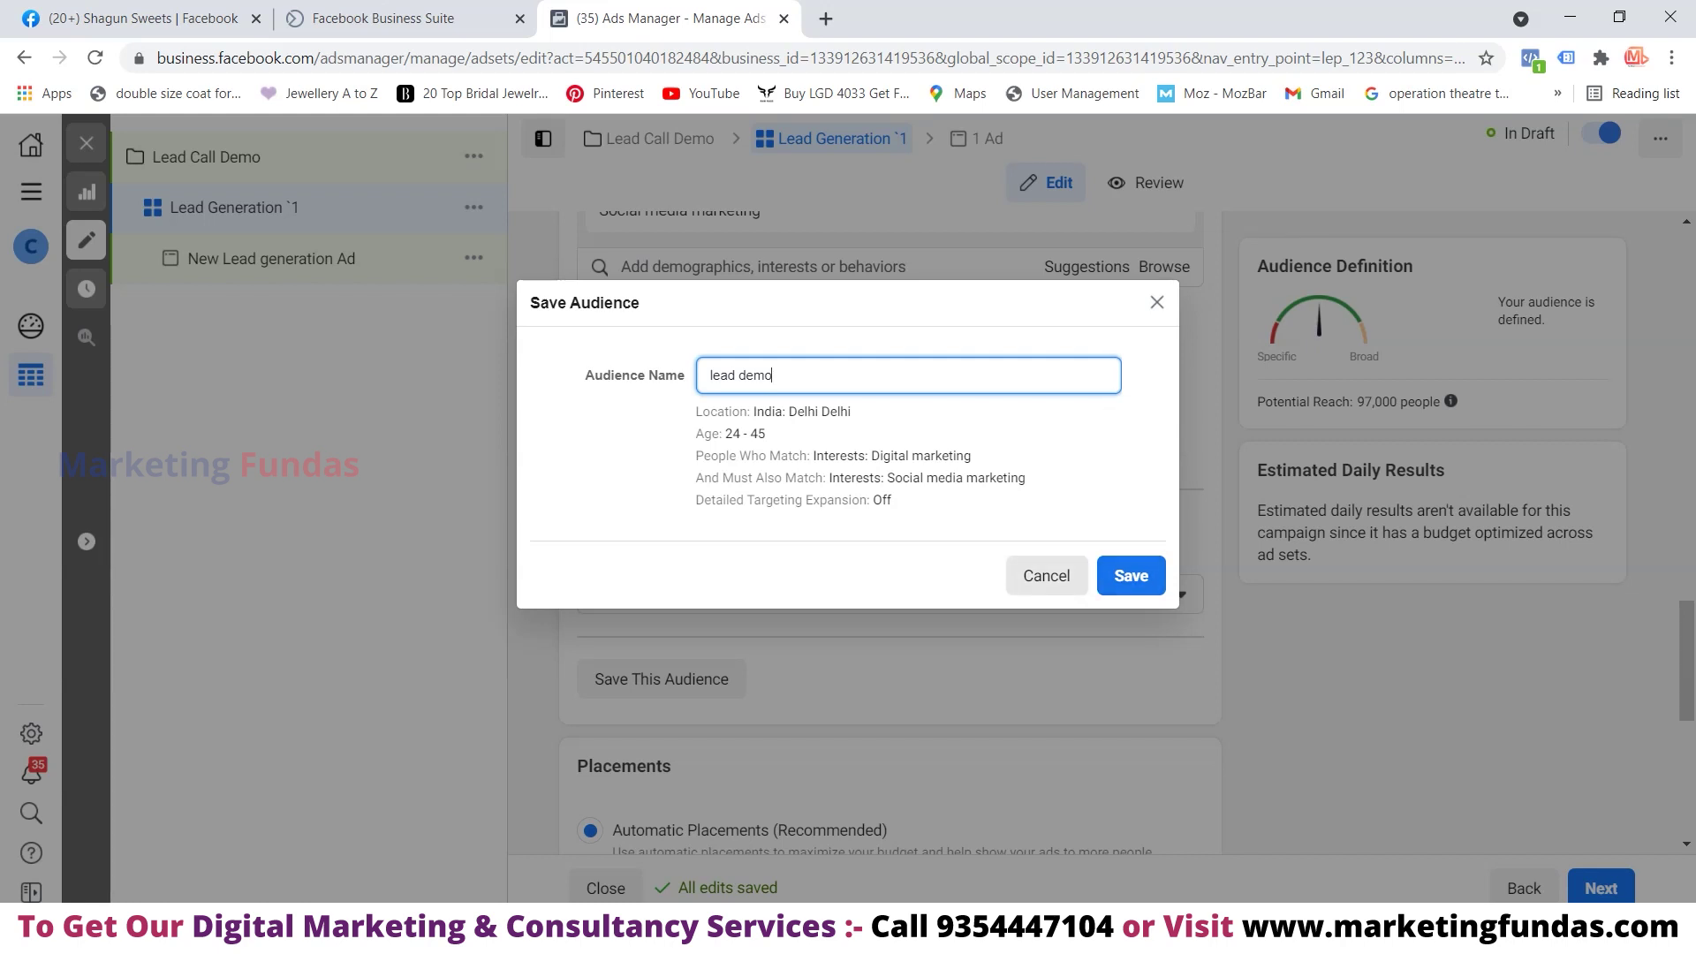
pyautogui.click(1046, 575)
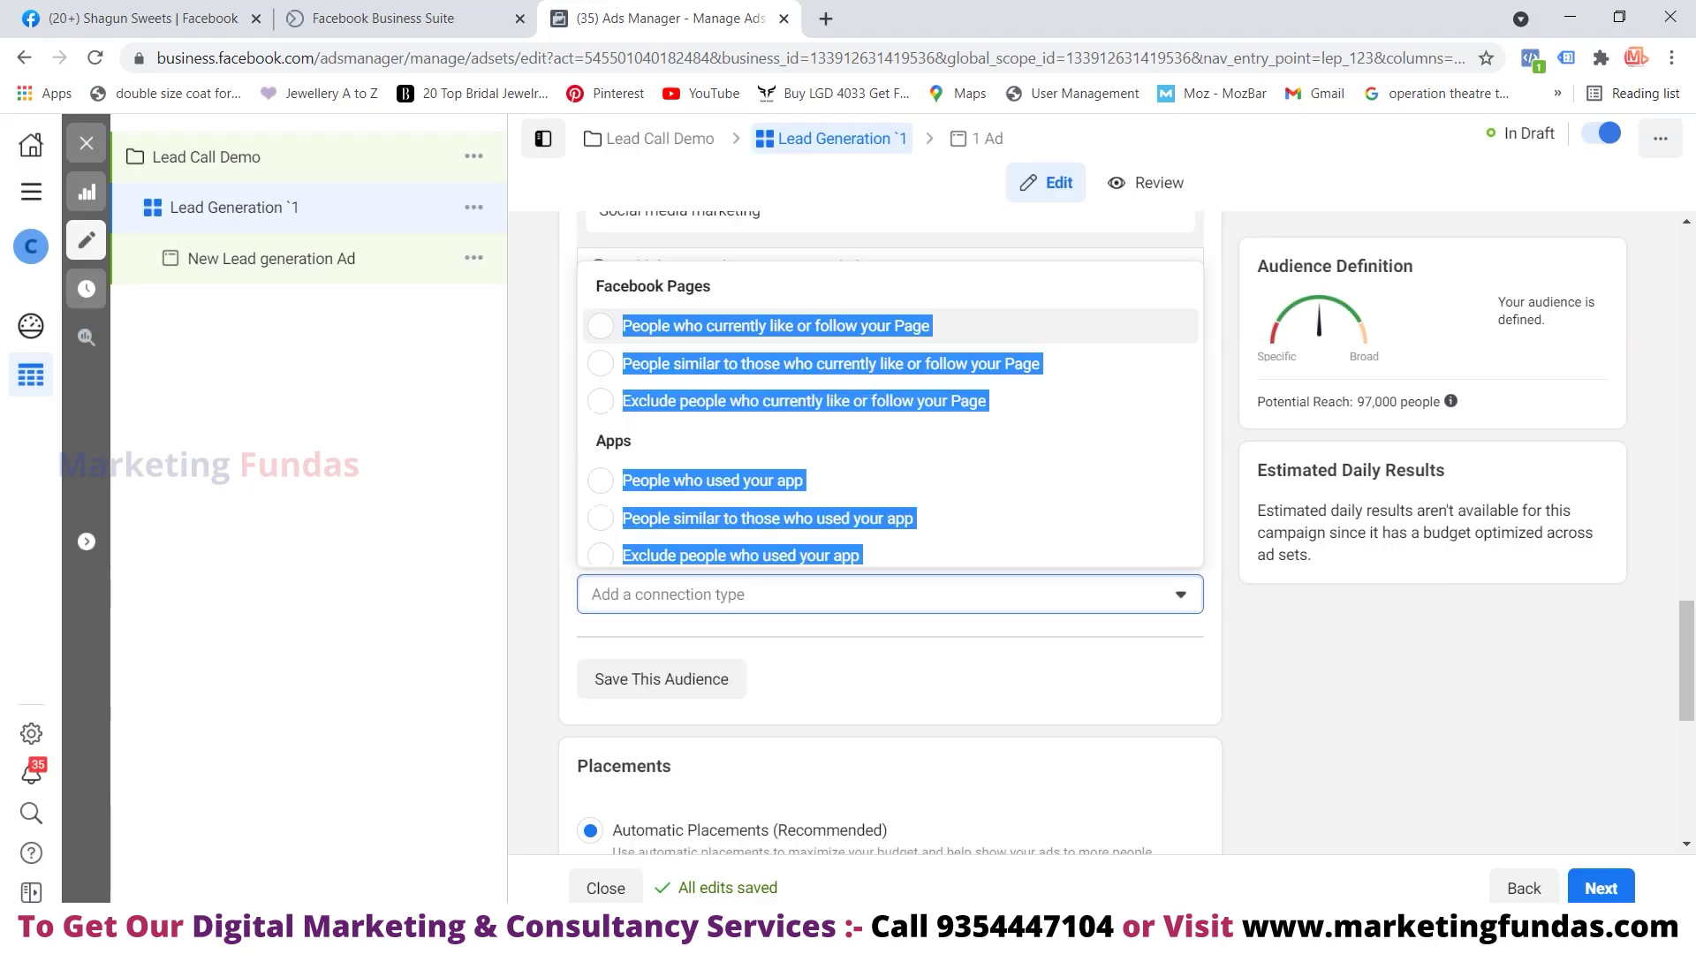
# Switch the ad set to Manual Placements and show its platform and placement choices
pyautogui.scroll(-4, 883, 530)
pyautogui.scroll(-2, 883, 530)
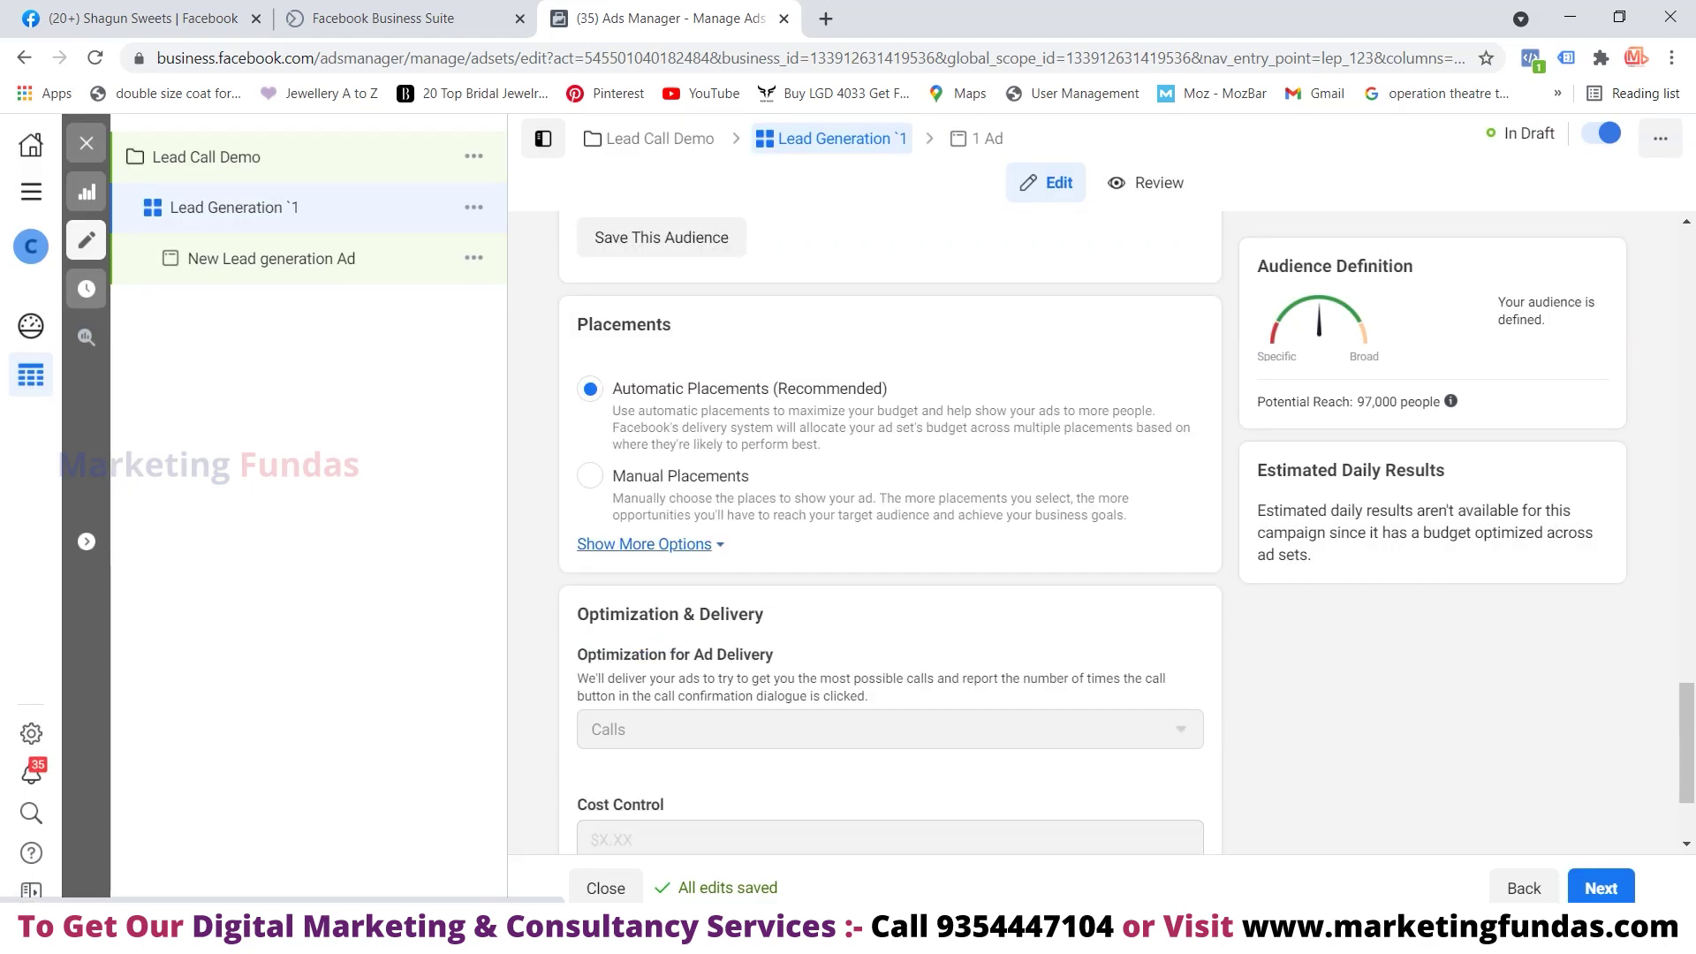
pyautogui.click(645, 544)
pyautogui.click(590, 476)
pyautogui.scroll(-2, 883, 530)
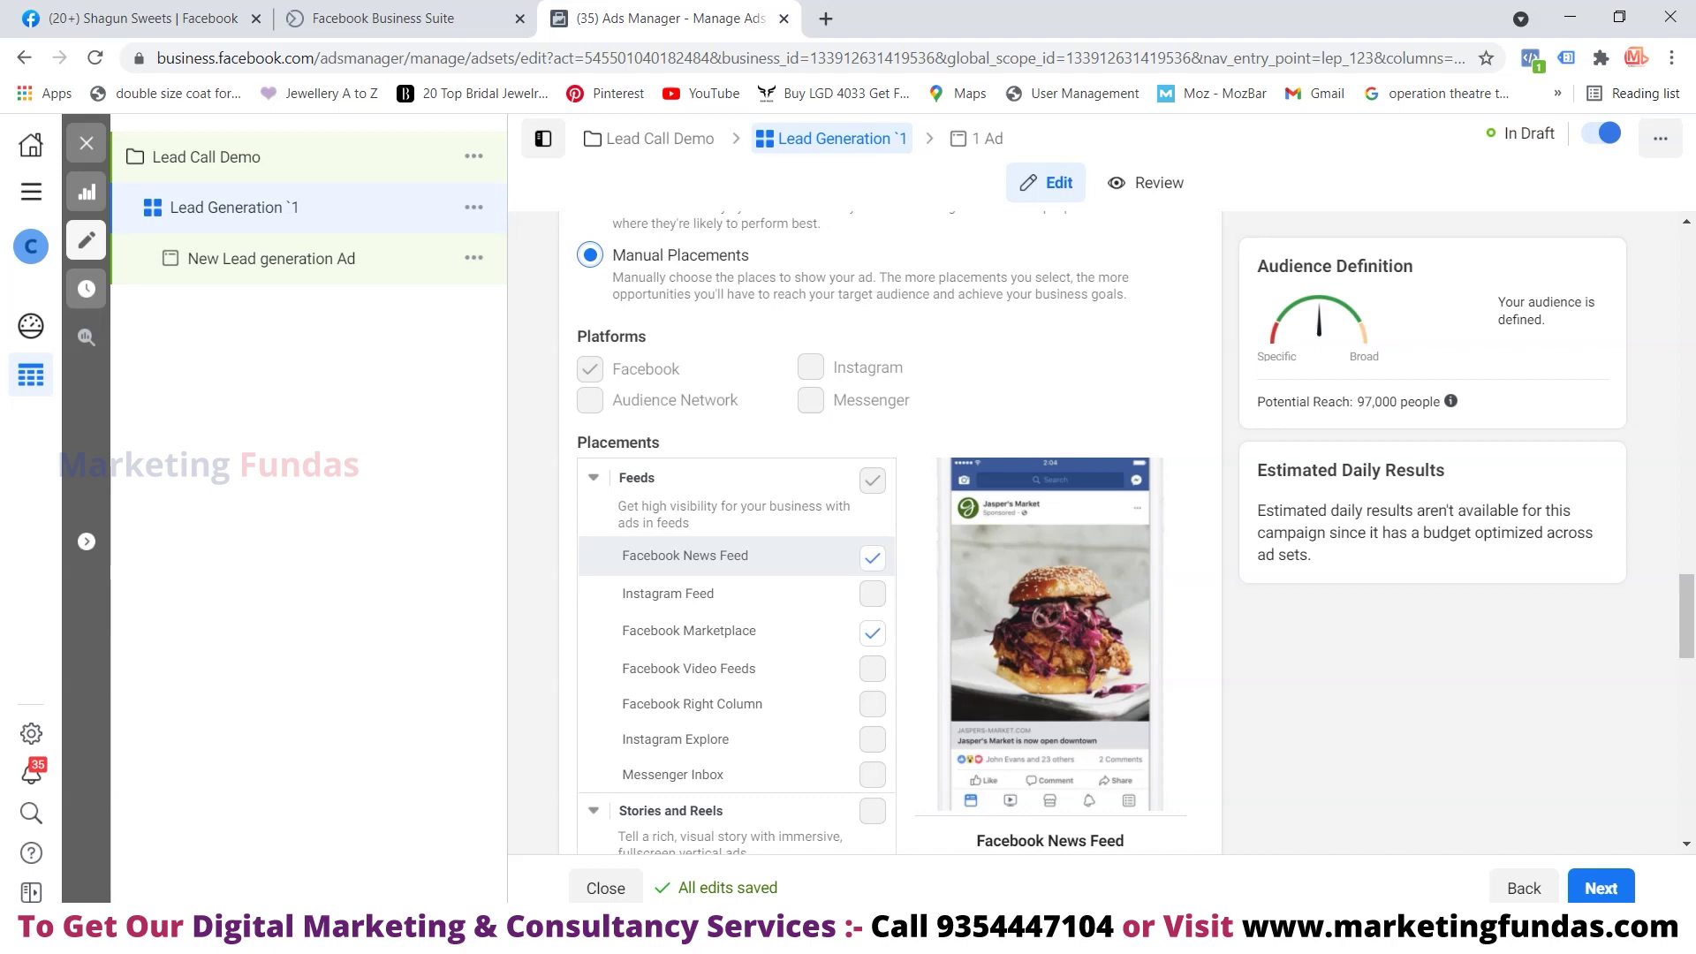
# Show the additional options for the manual placements and choose All Mobile Devices under Specific Mobile Devices & Operating Systems
pyautogui.scroll(2, 733, 556)
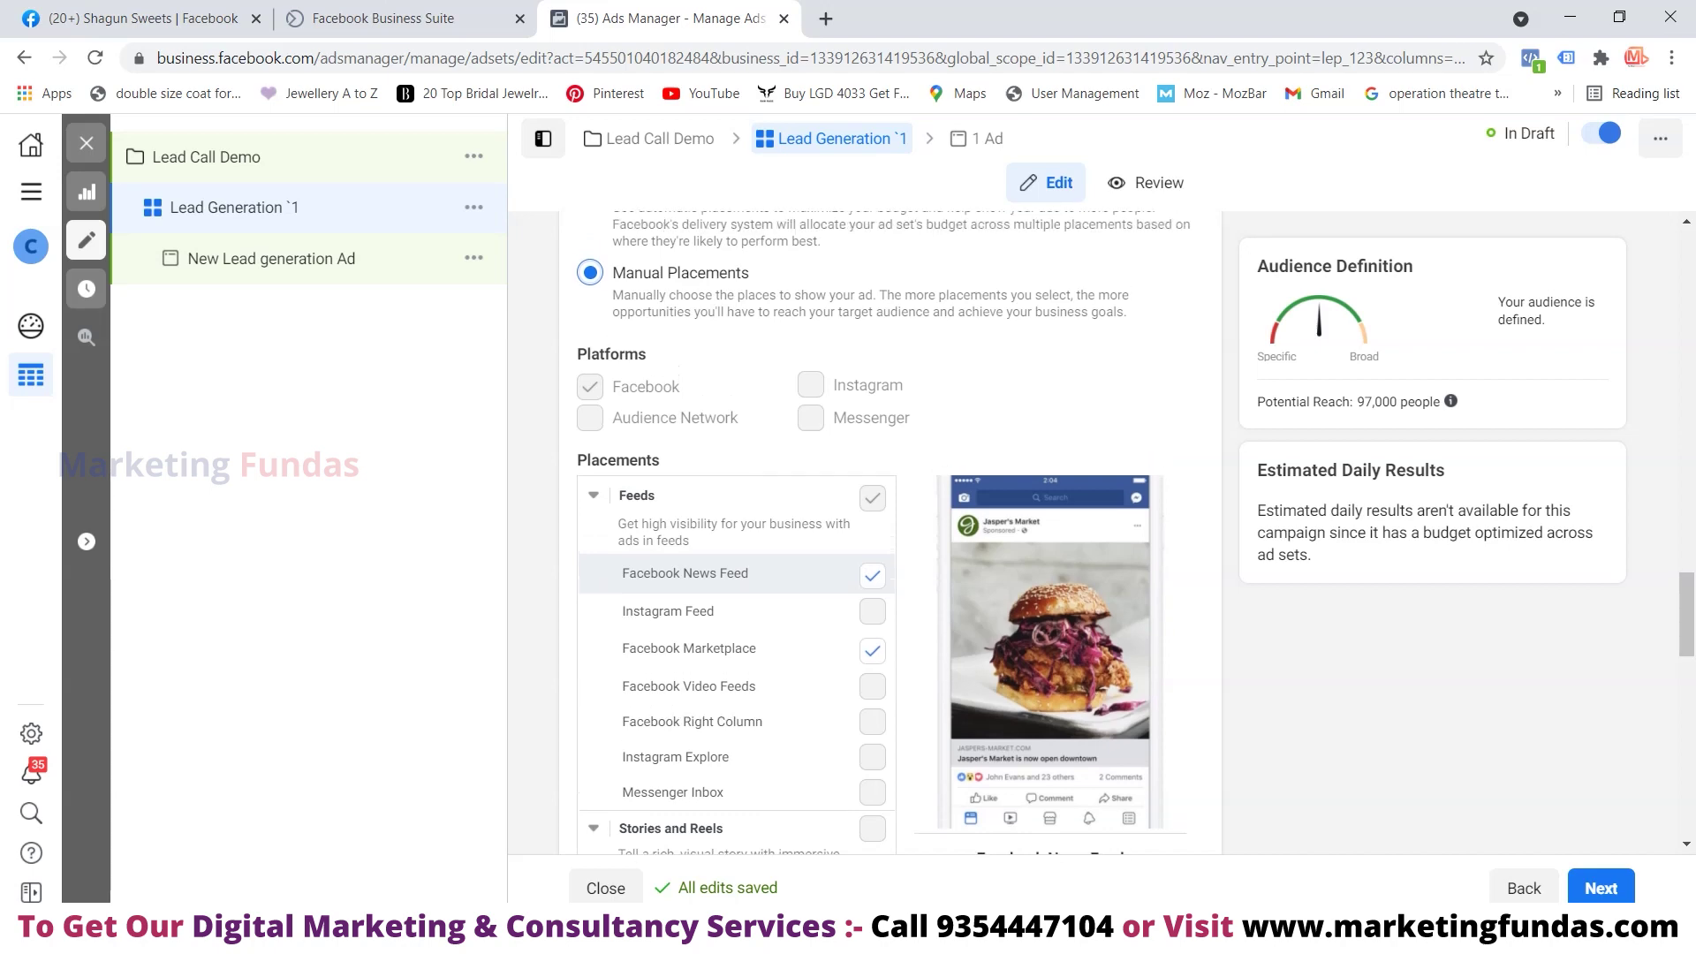
pyautogui.scroll(-3, 733, 557)
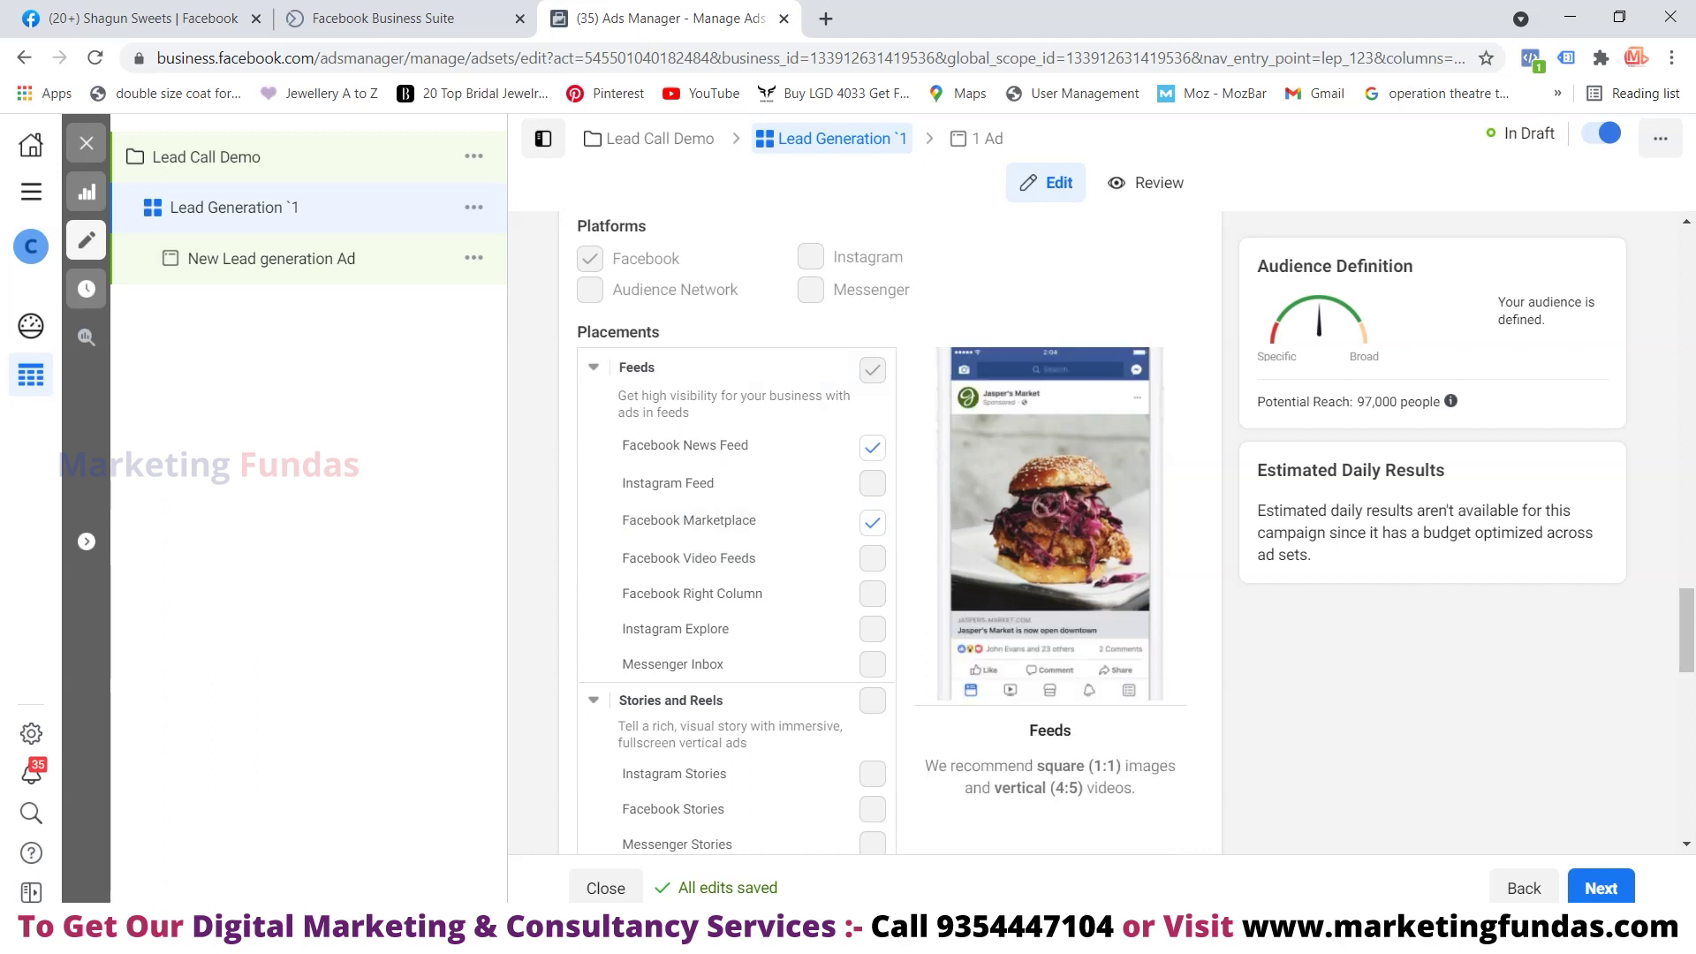
pyautogui.scroll(3, 884, 530)
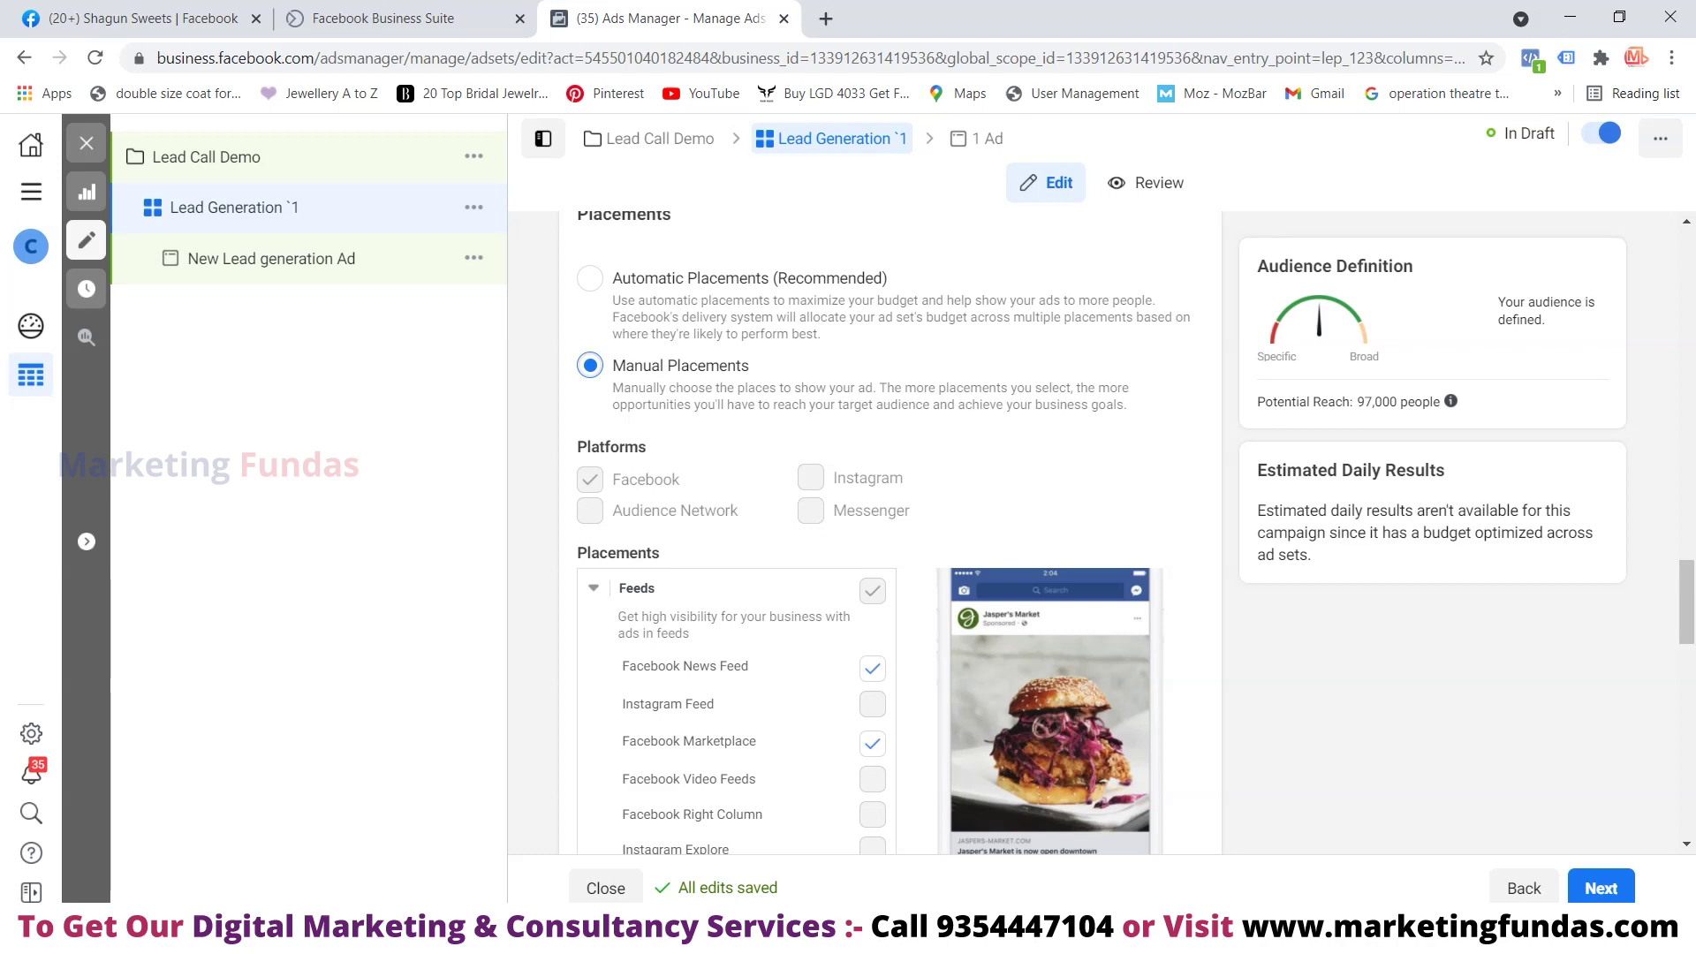
pyautogui.scroll(-3, 733, 516)
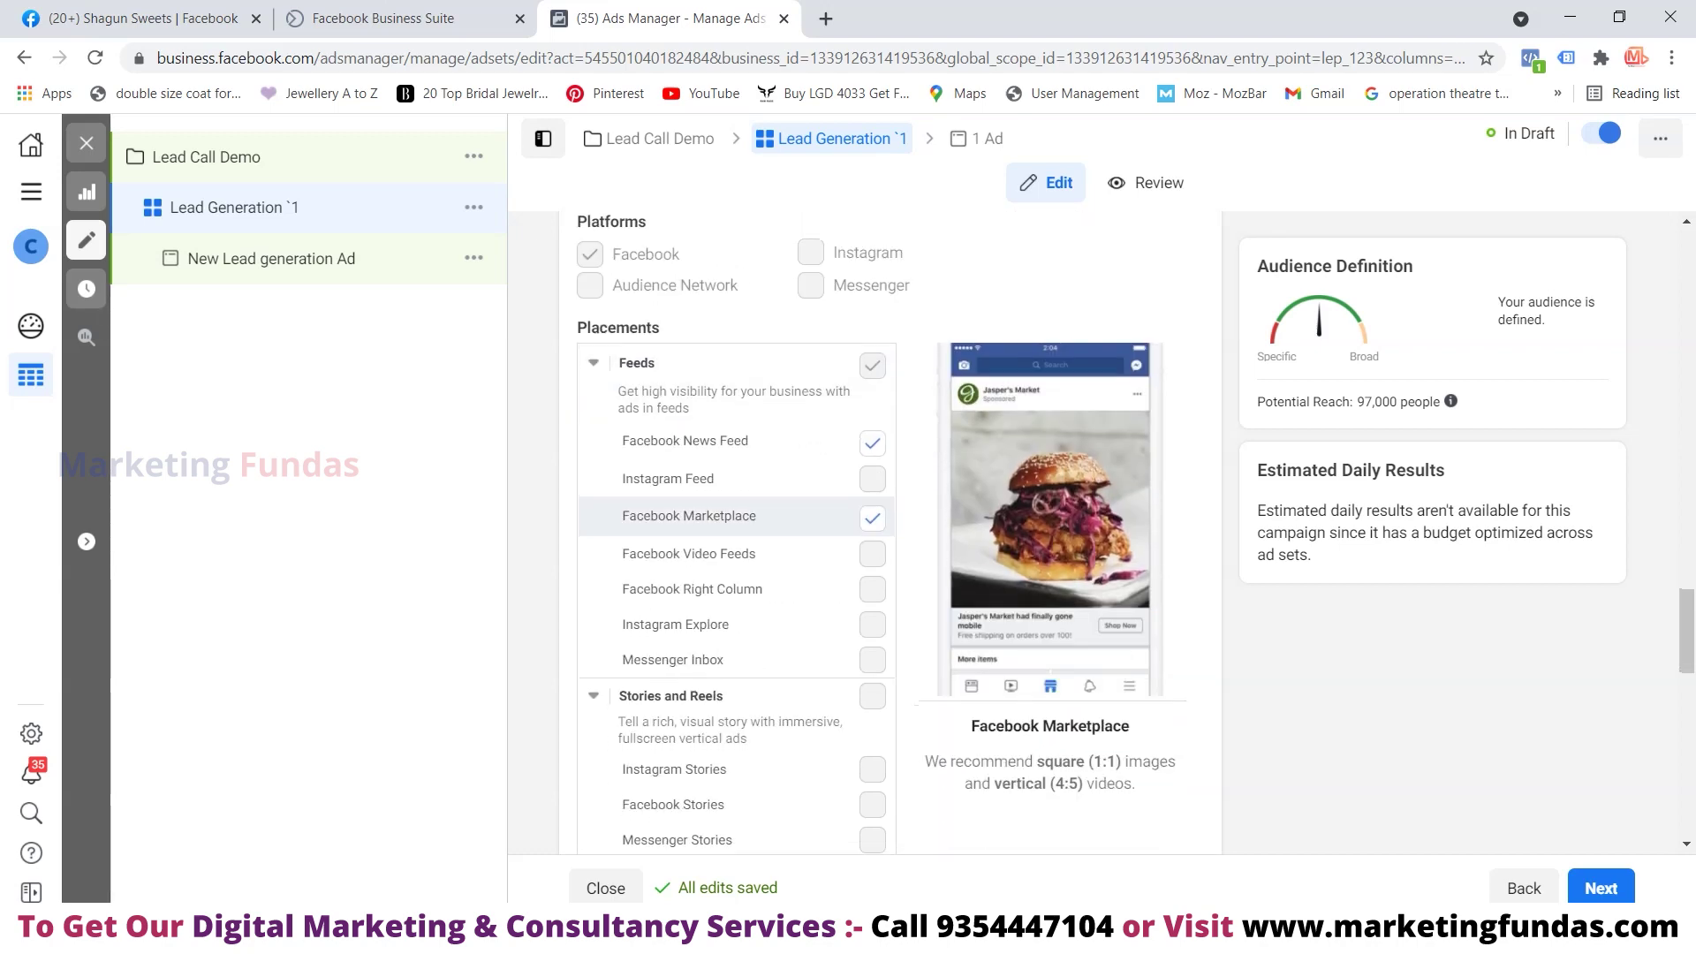
pyautogui.scroll(-15, 733, 515)
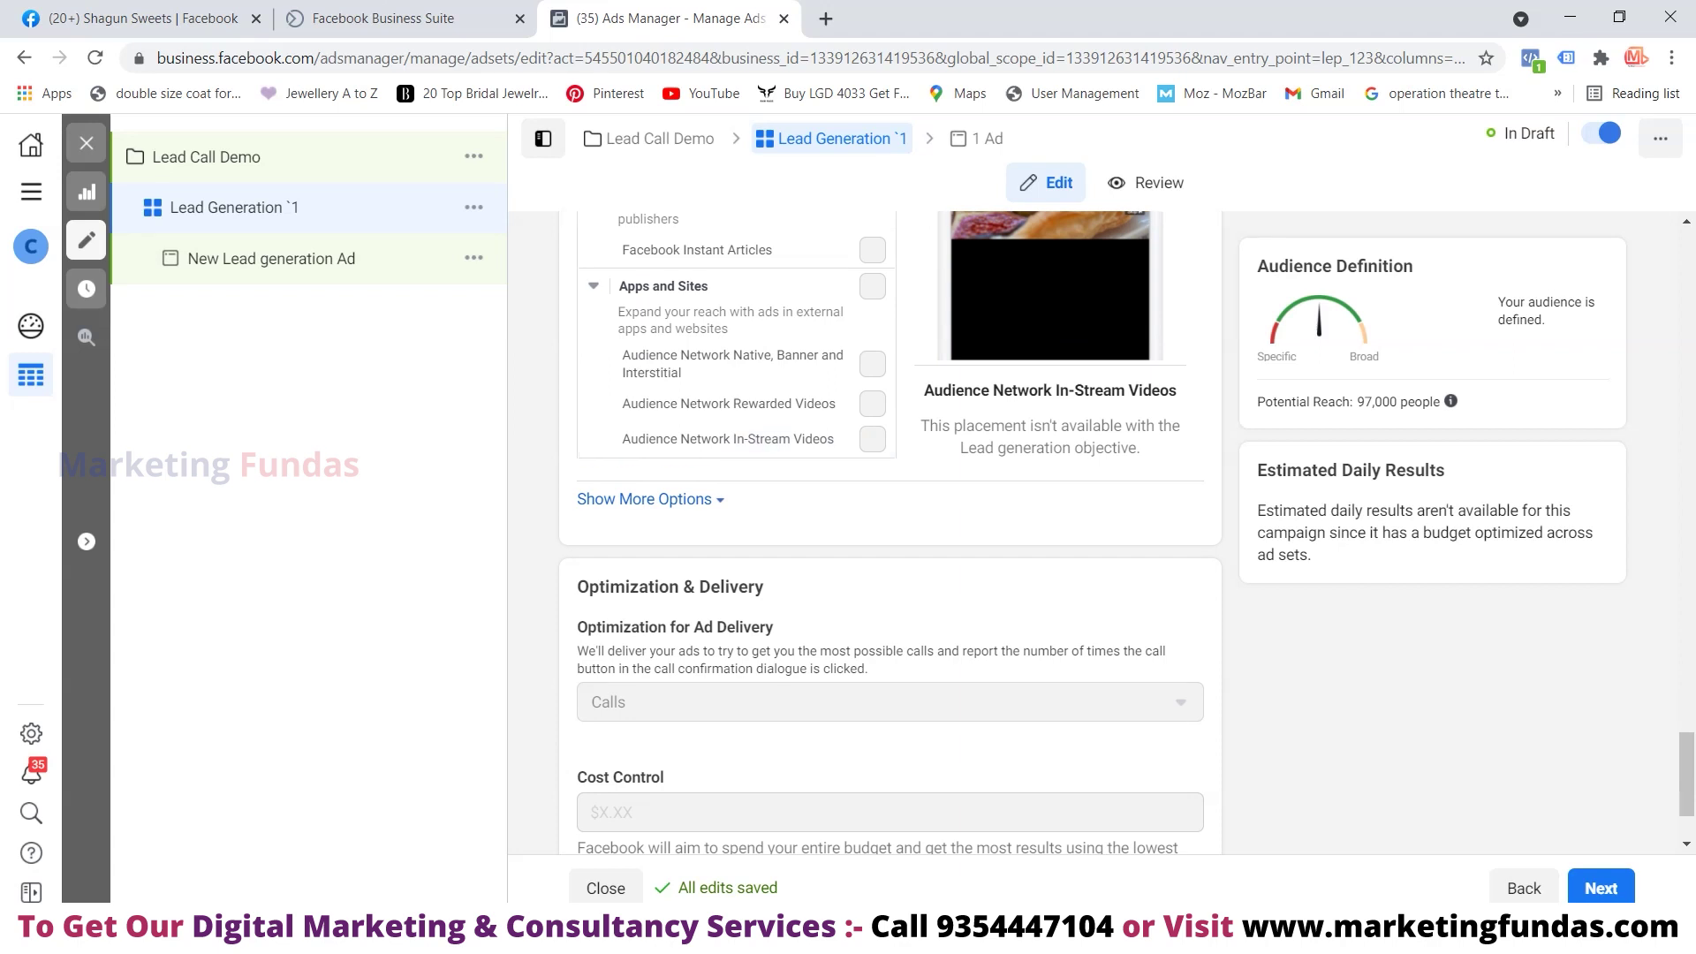
pyautogui.click(650, 500)
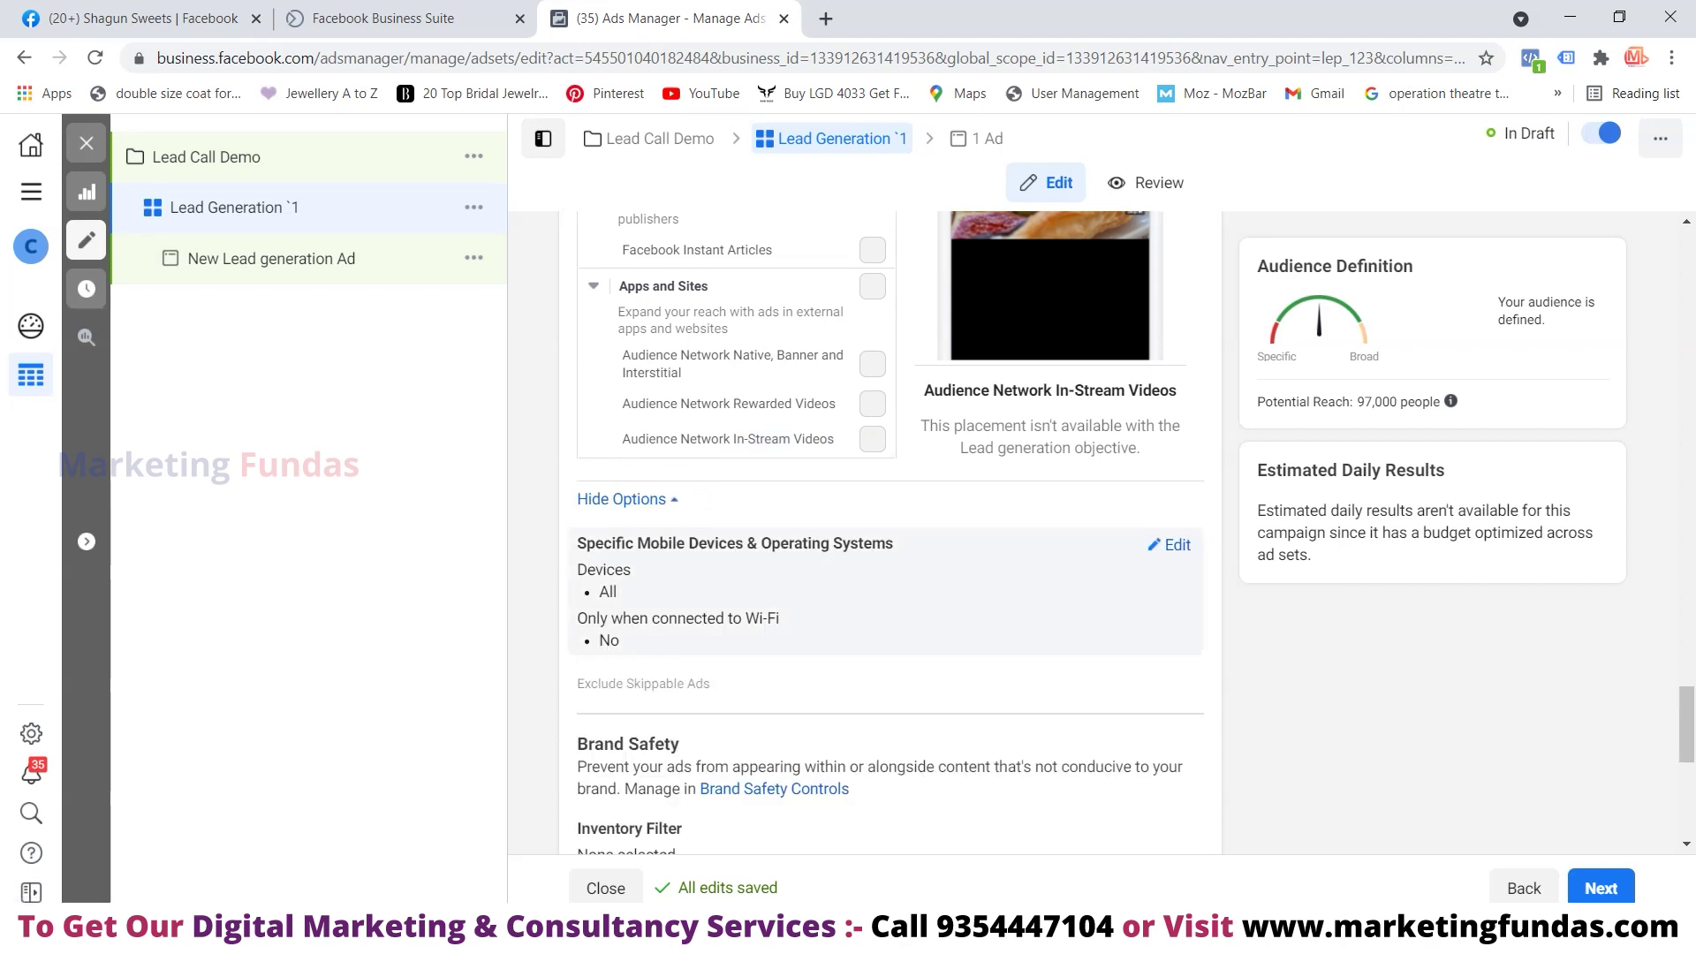
pyautogui.click(1170, 545)
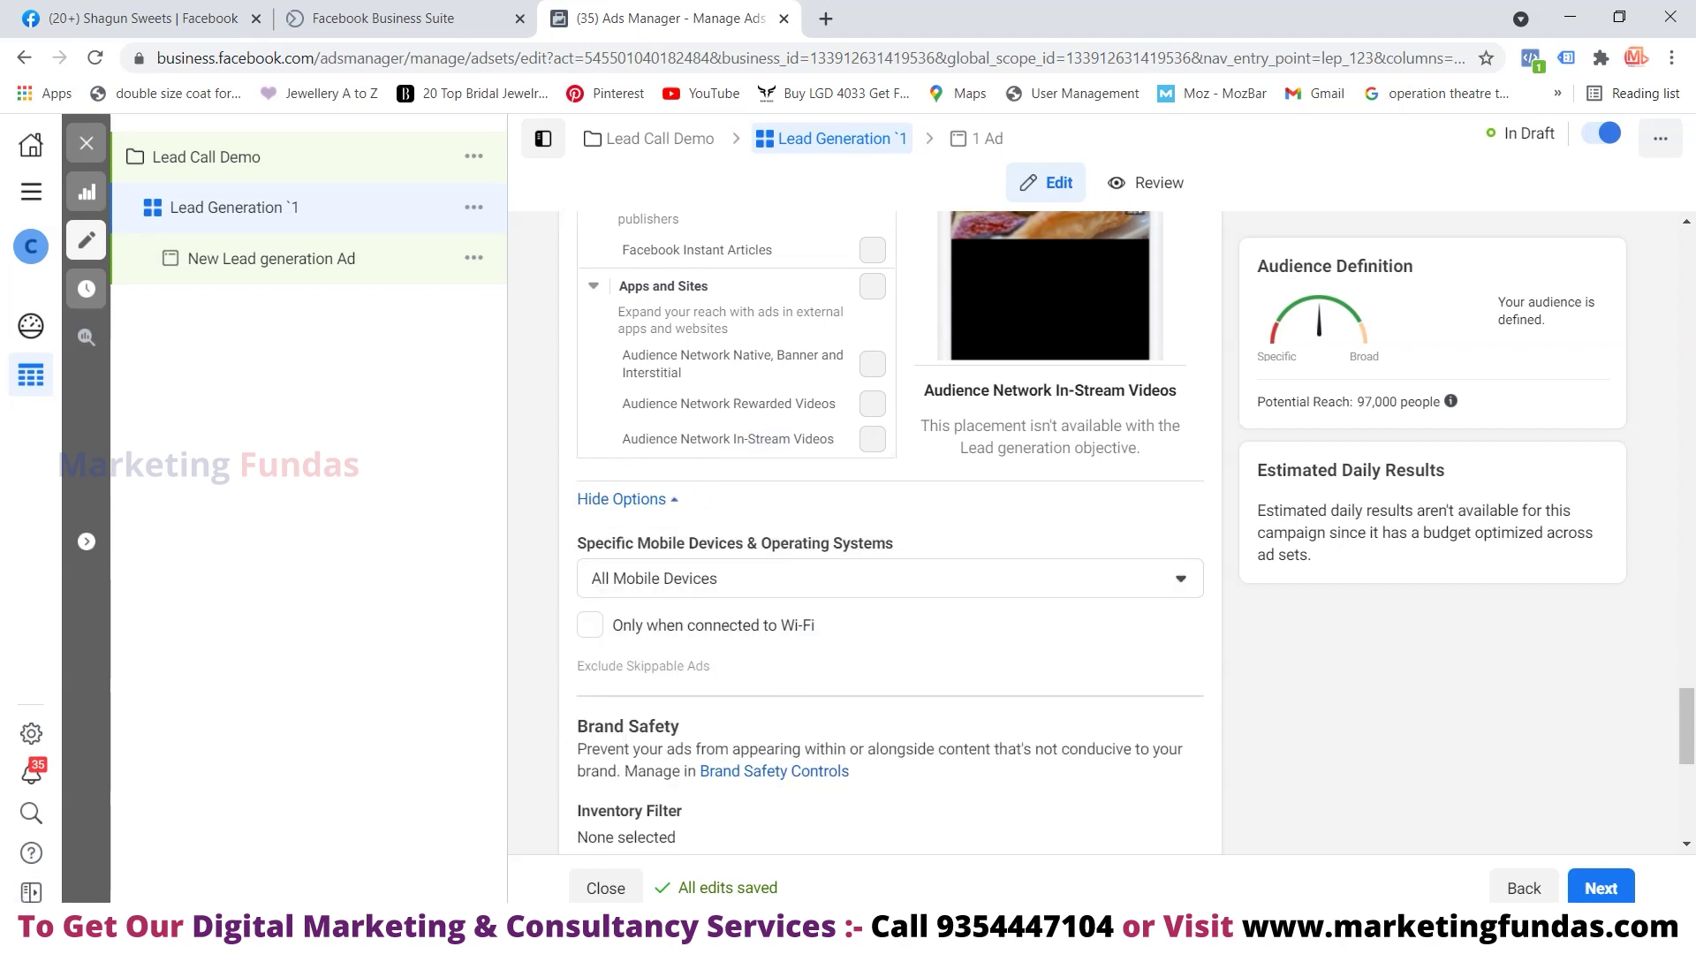
pyautogui.click(883, 578)
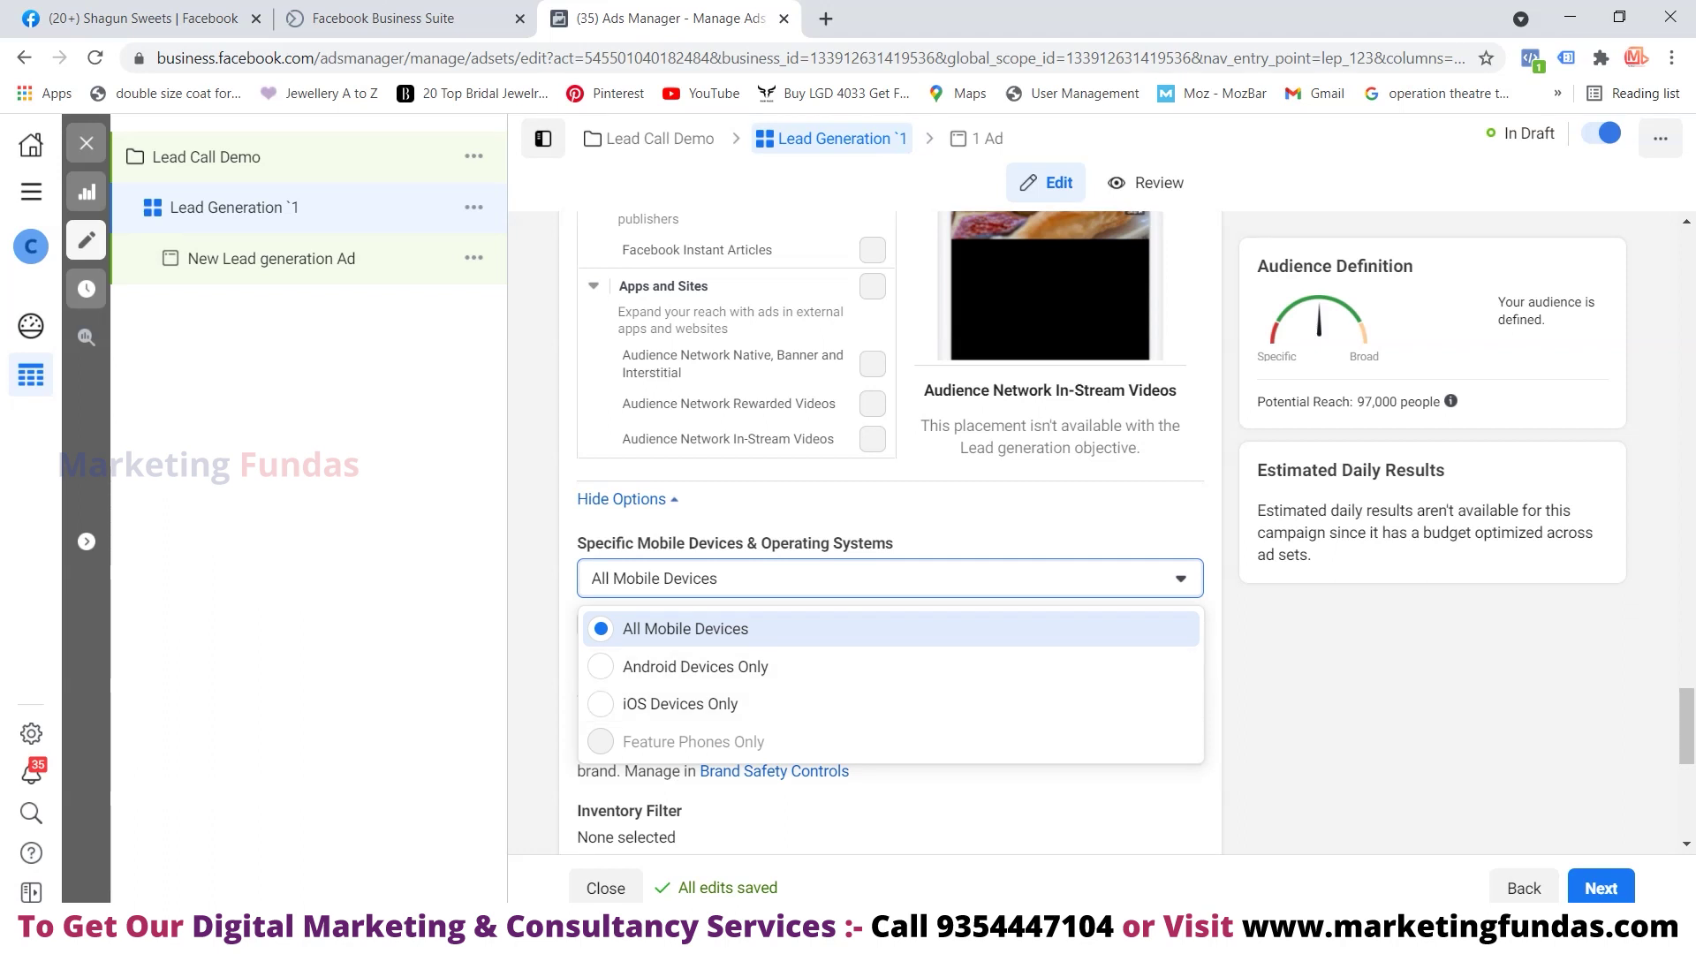
pyautogui.click(671, 627)
# Review the brand safety settings and switch the ad set back to Automatic Placements
pyautogui.scroll(-2, 890, 530)
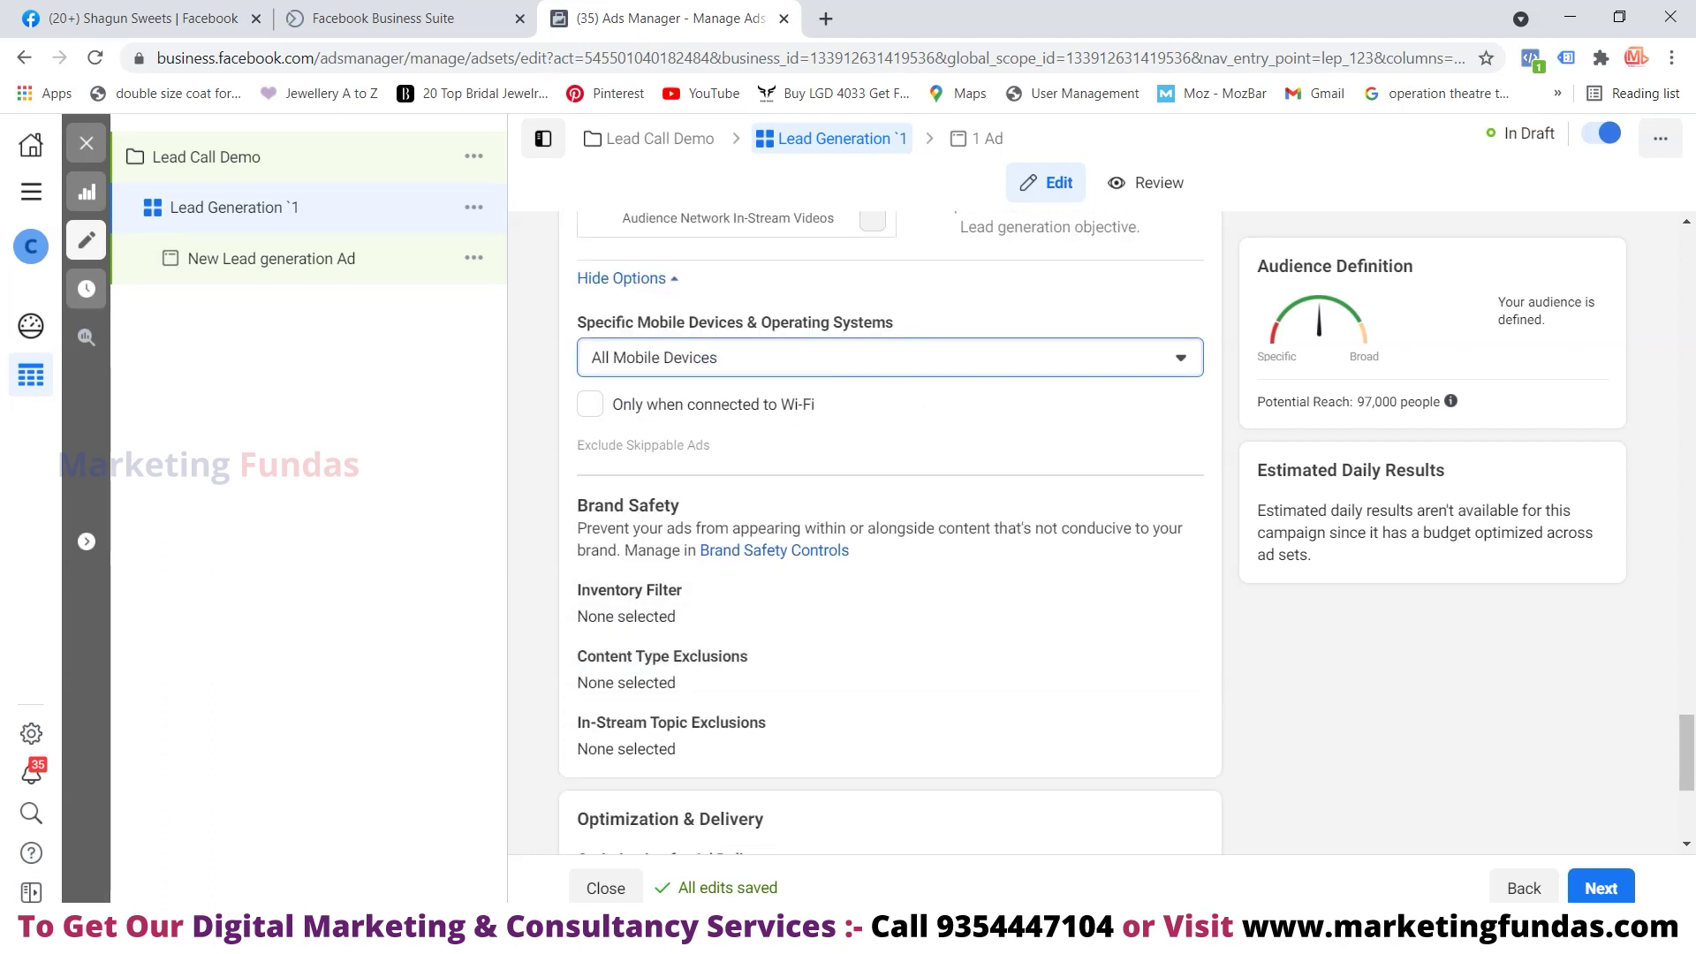
pyautogui.scroll(-2, 889, 530)
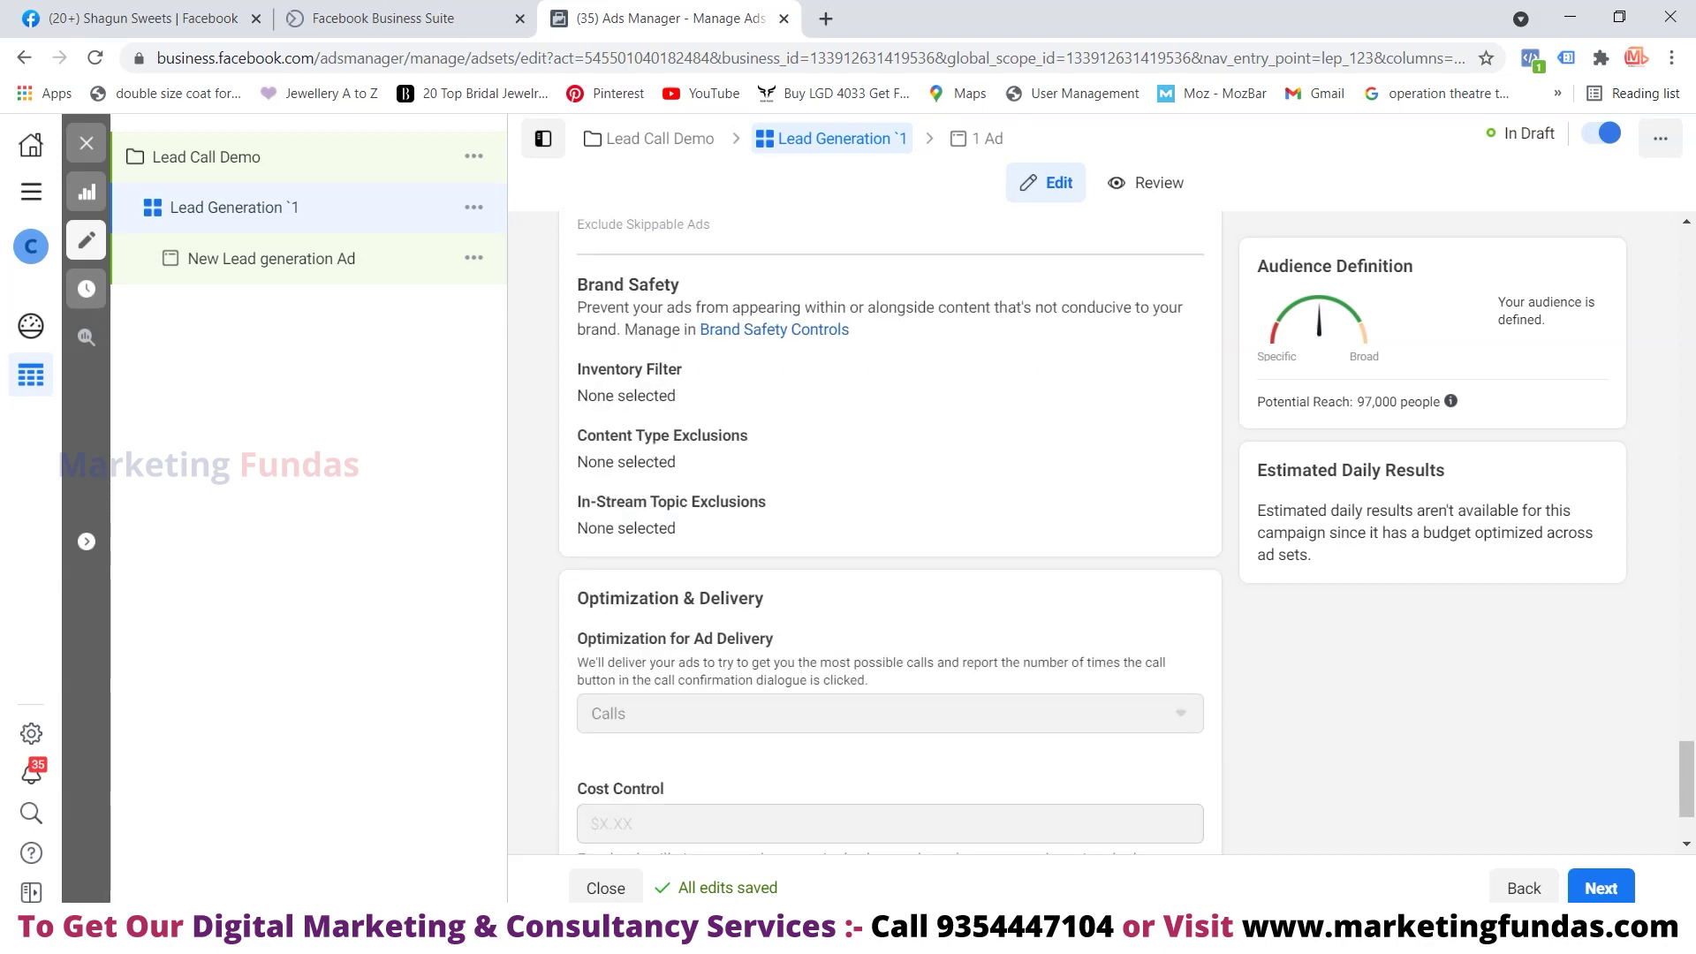
pyautogui.scroll(-1, 889, 530)
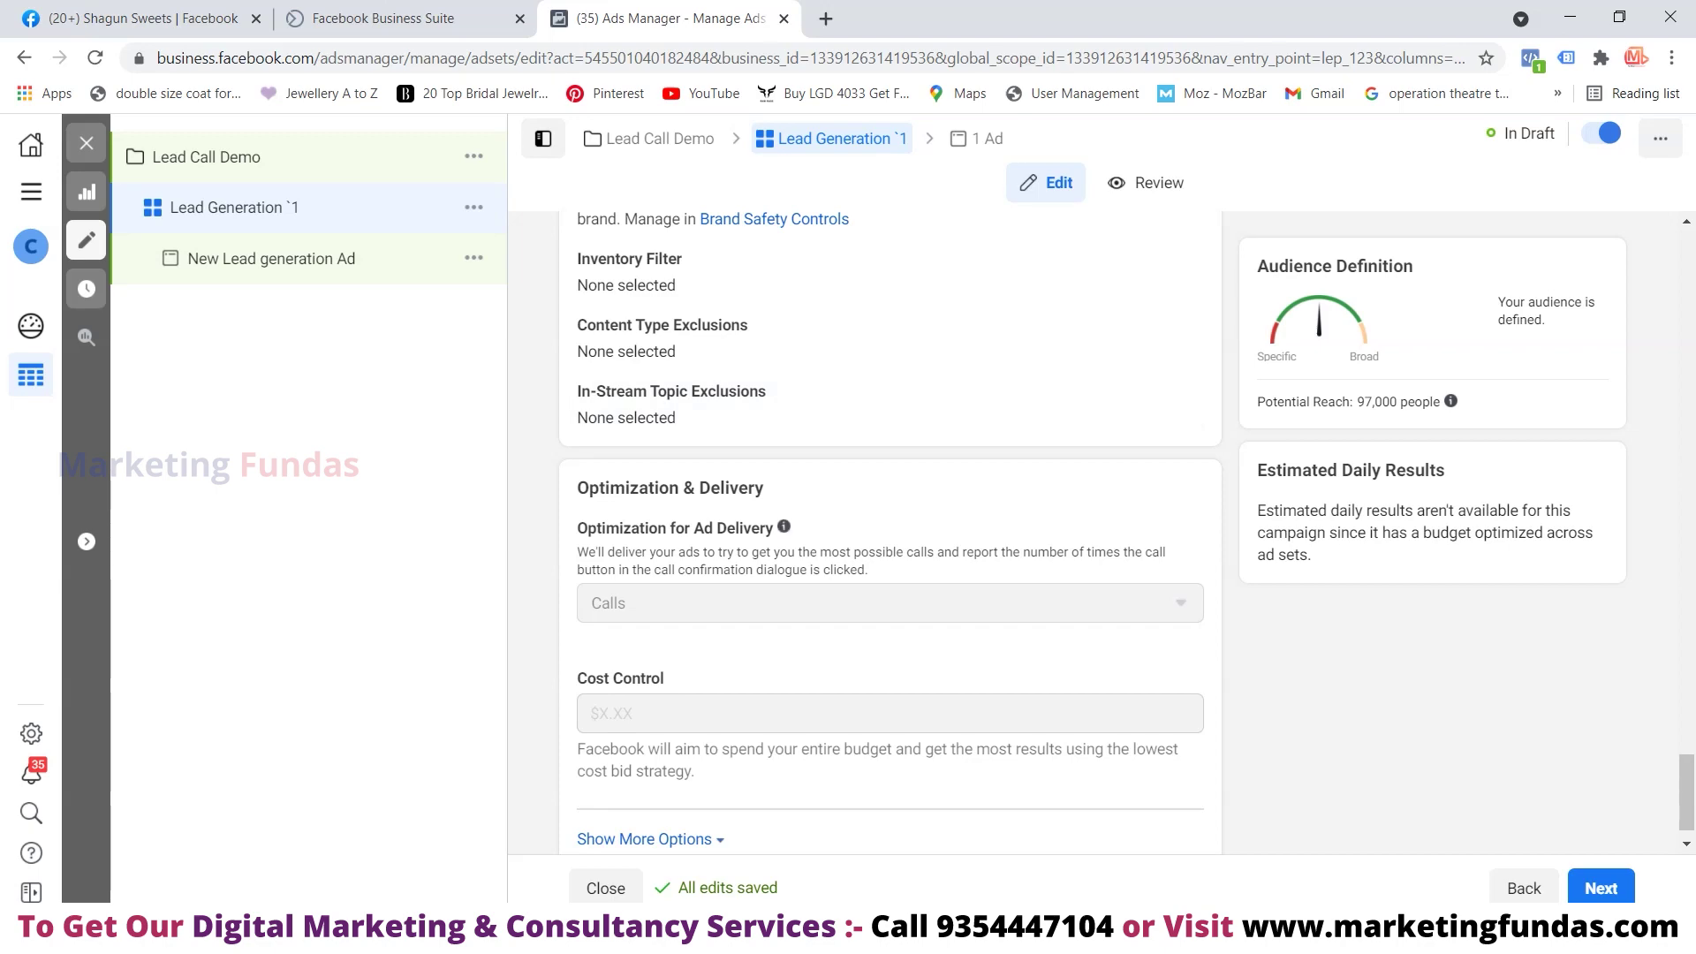
pyautogui.scroll(15, 889, 529)
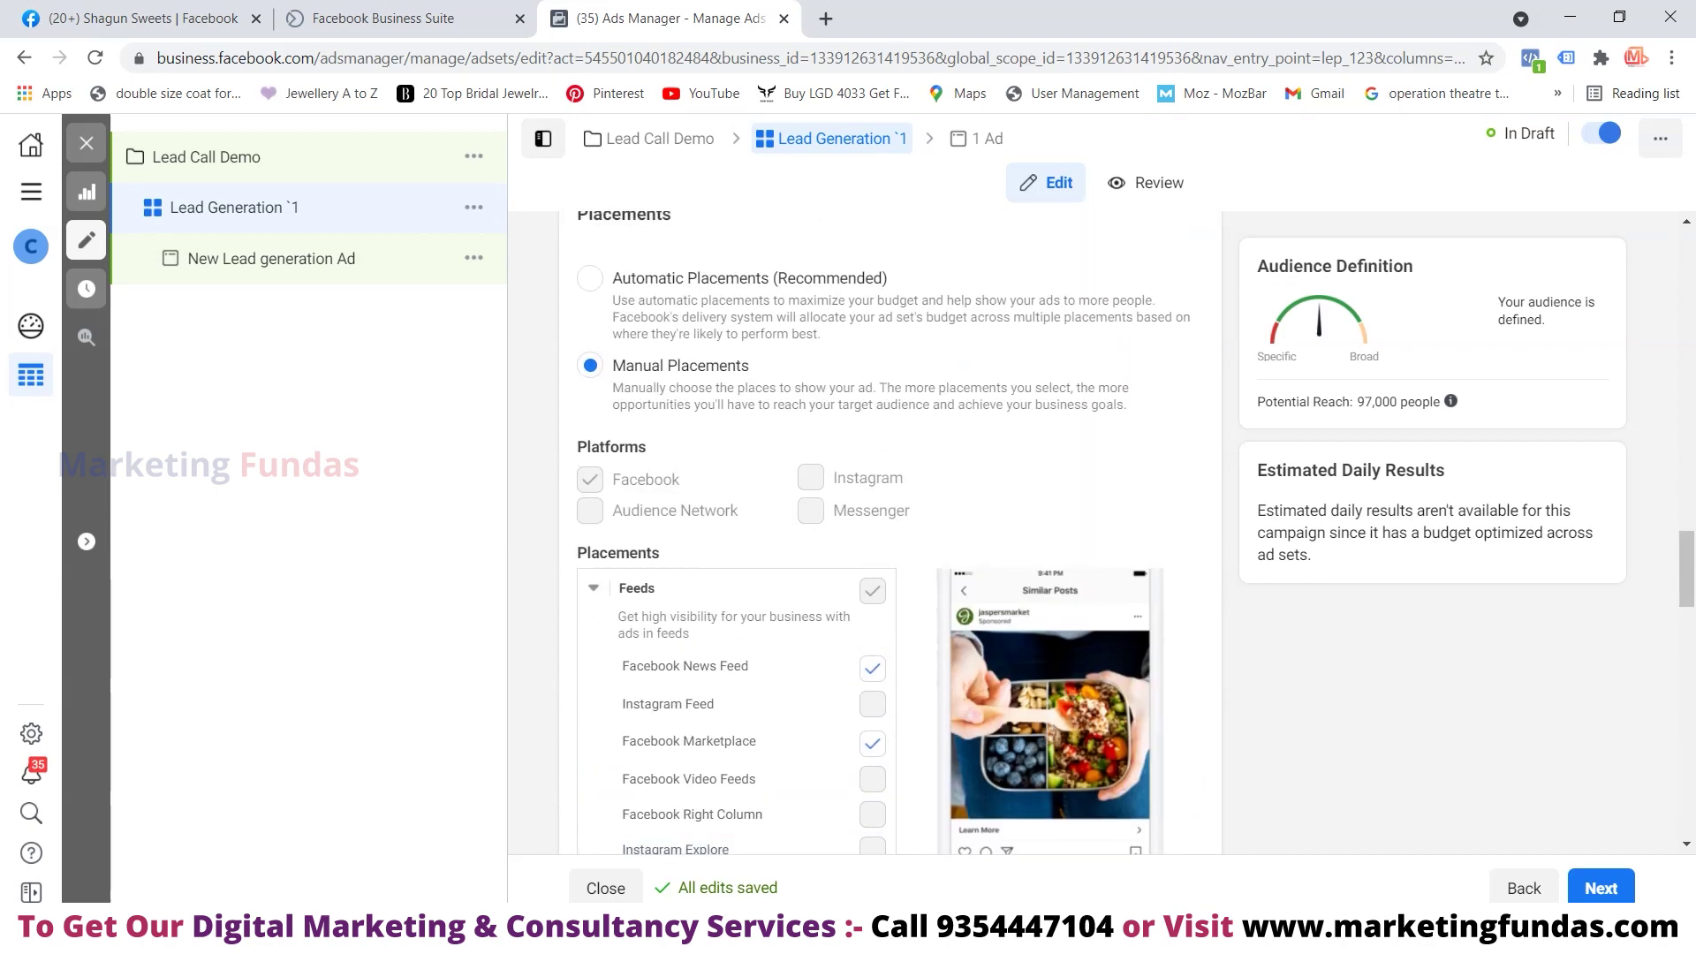
pyautogui.scroll(2, 889, 530)
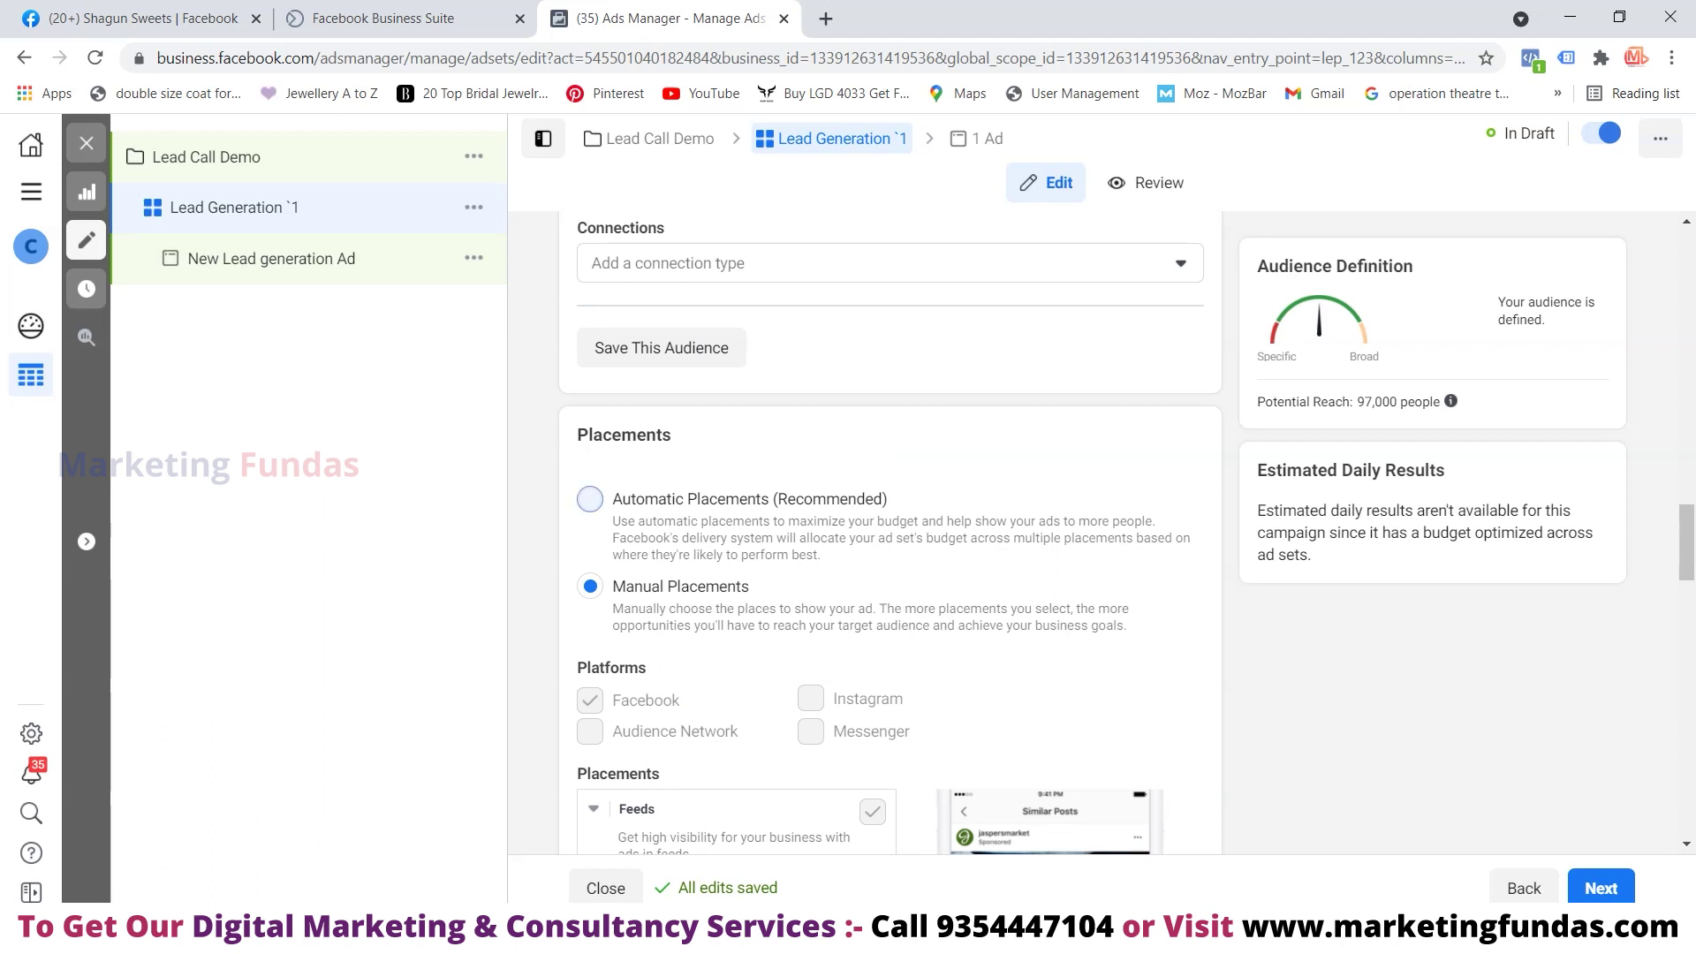
pyautogui.click(590, 499)
# Show the additional Optimization & Delivery options and examine the ad delivery, cost control and charging settings
pyautogui.scroll(-5, 889, 530)
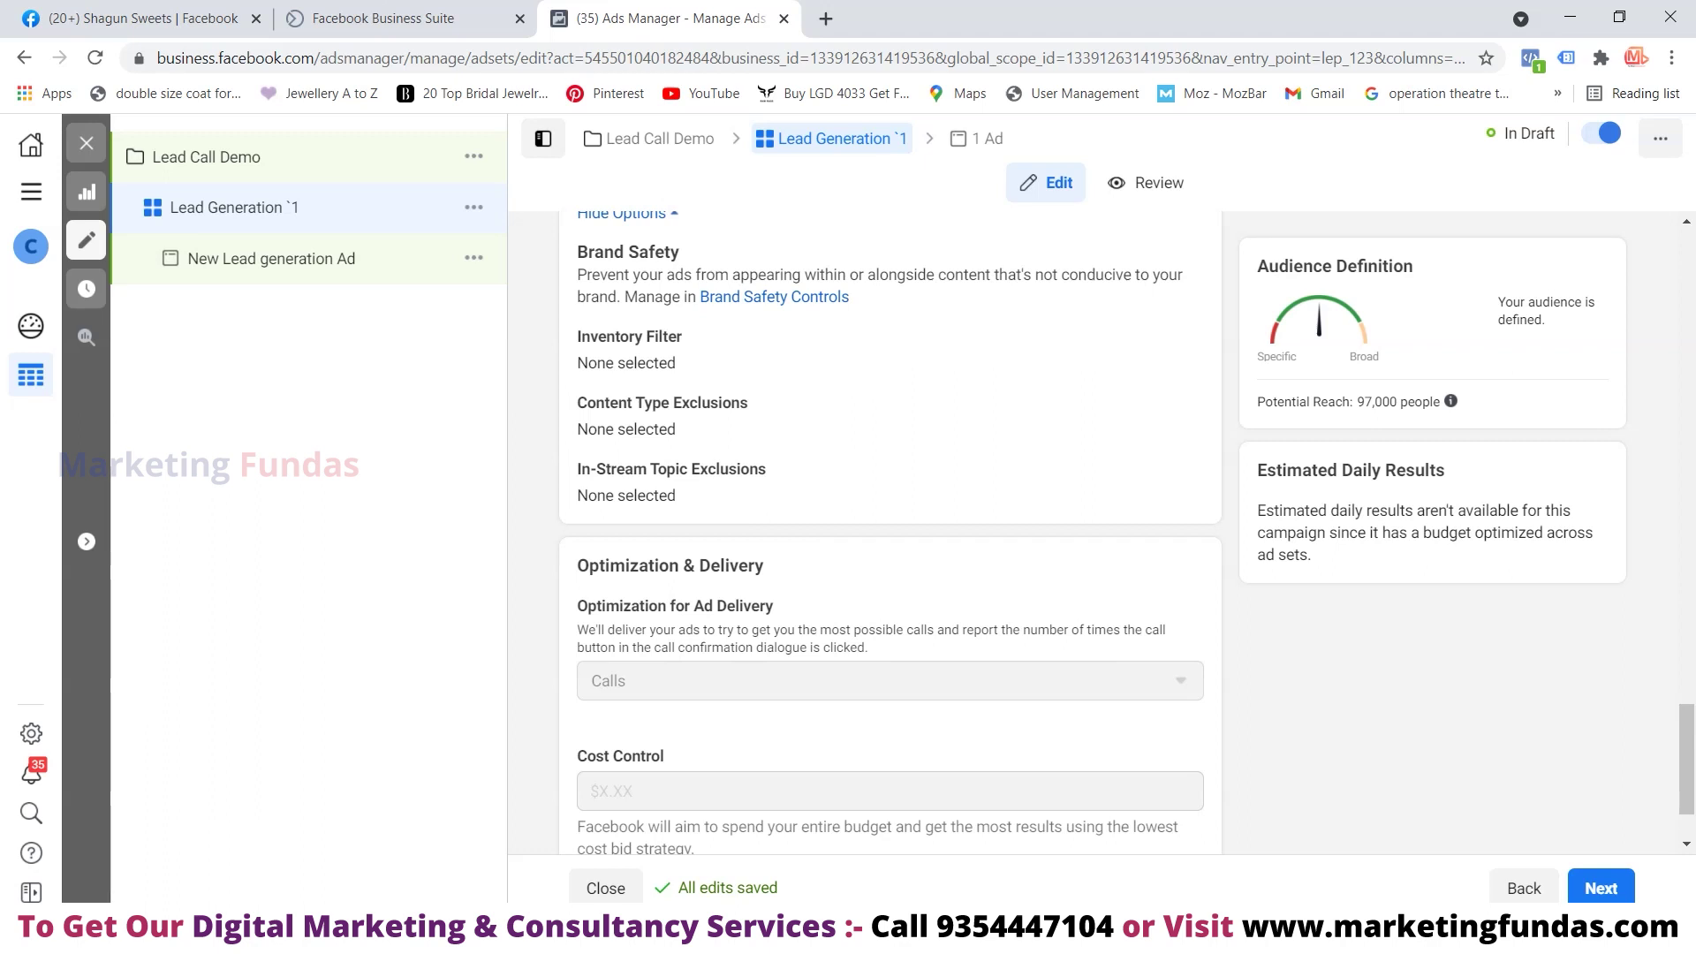
pyautogui.scroll(-2, 888, 530)
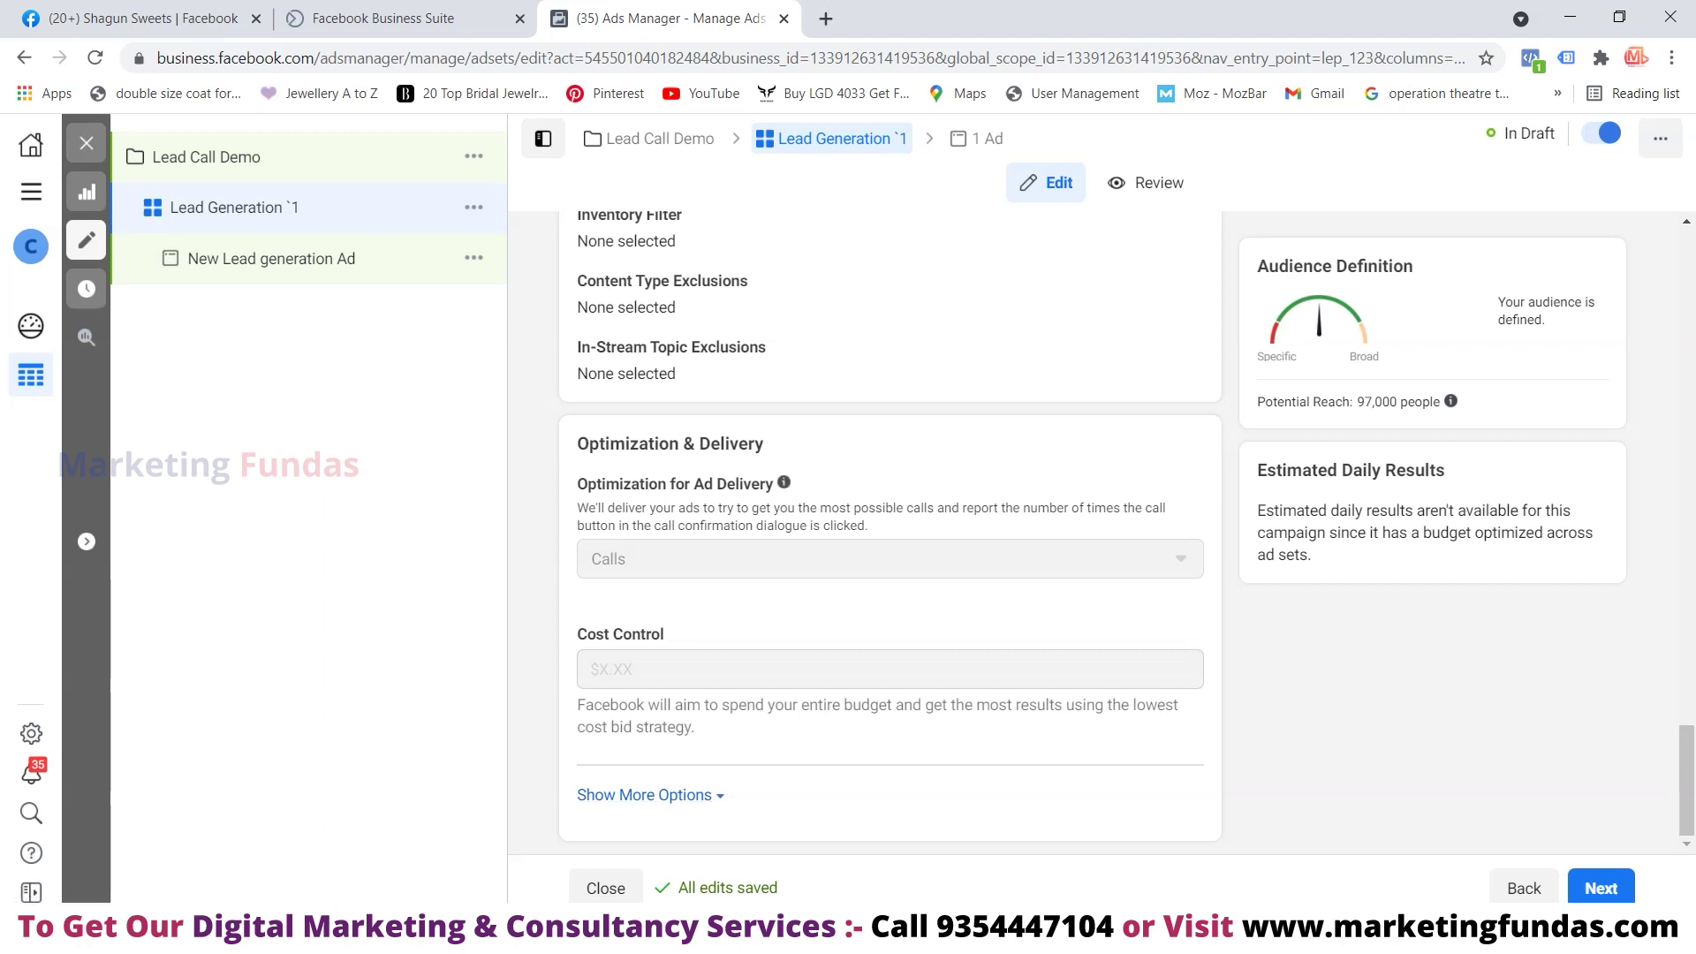
pyautogui.click(645, 795)
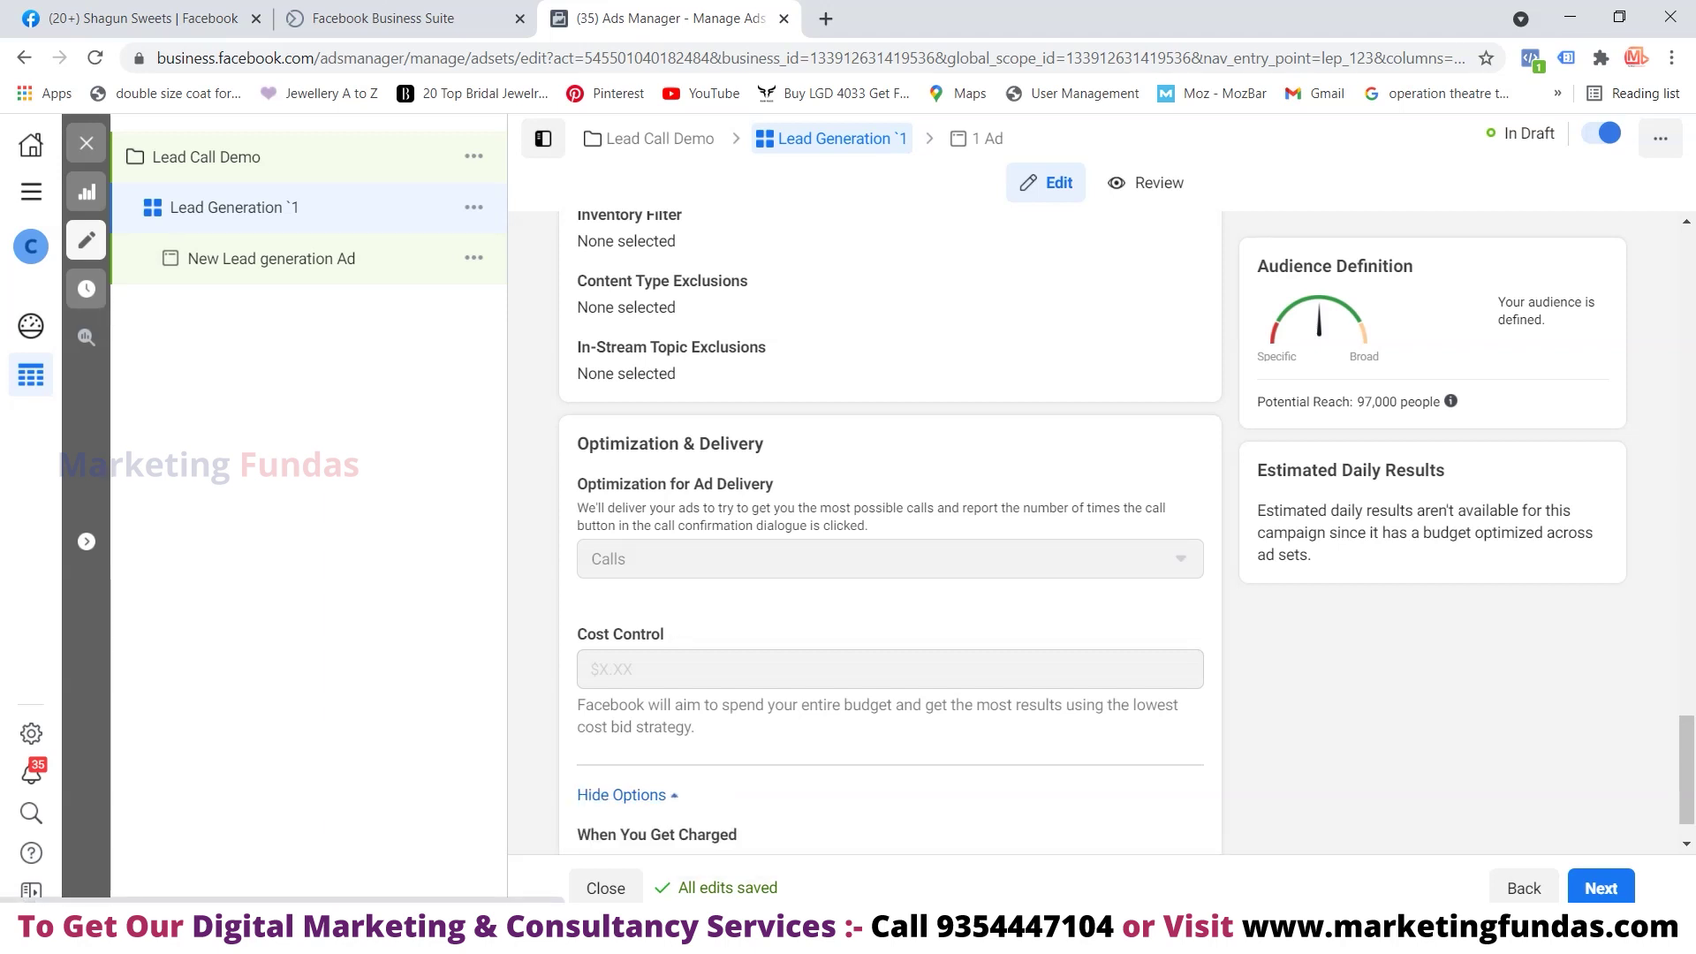
pyautogui.scroll(-1, 645, 795)
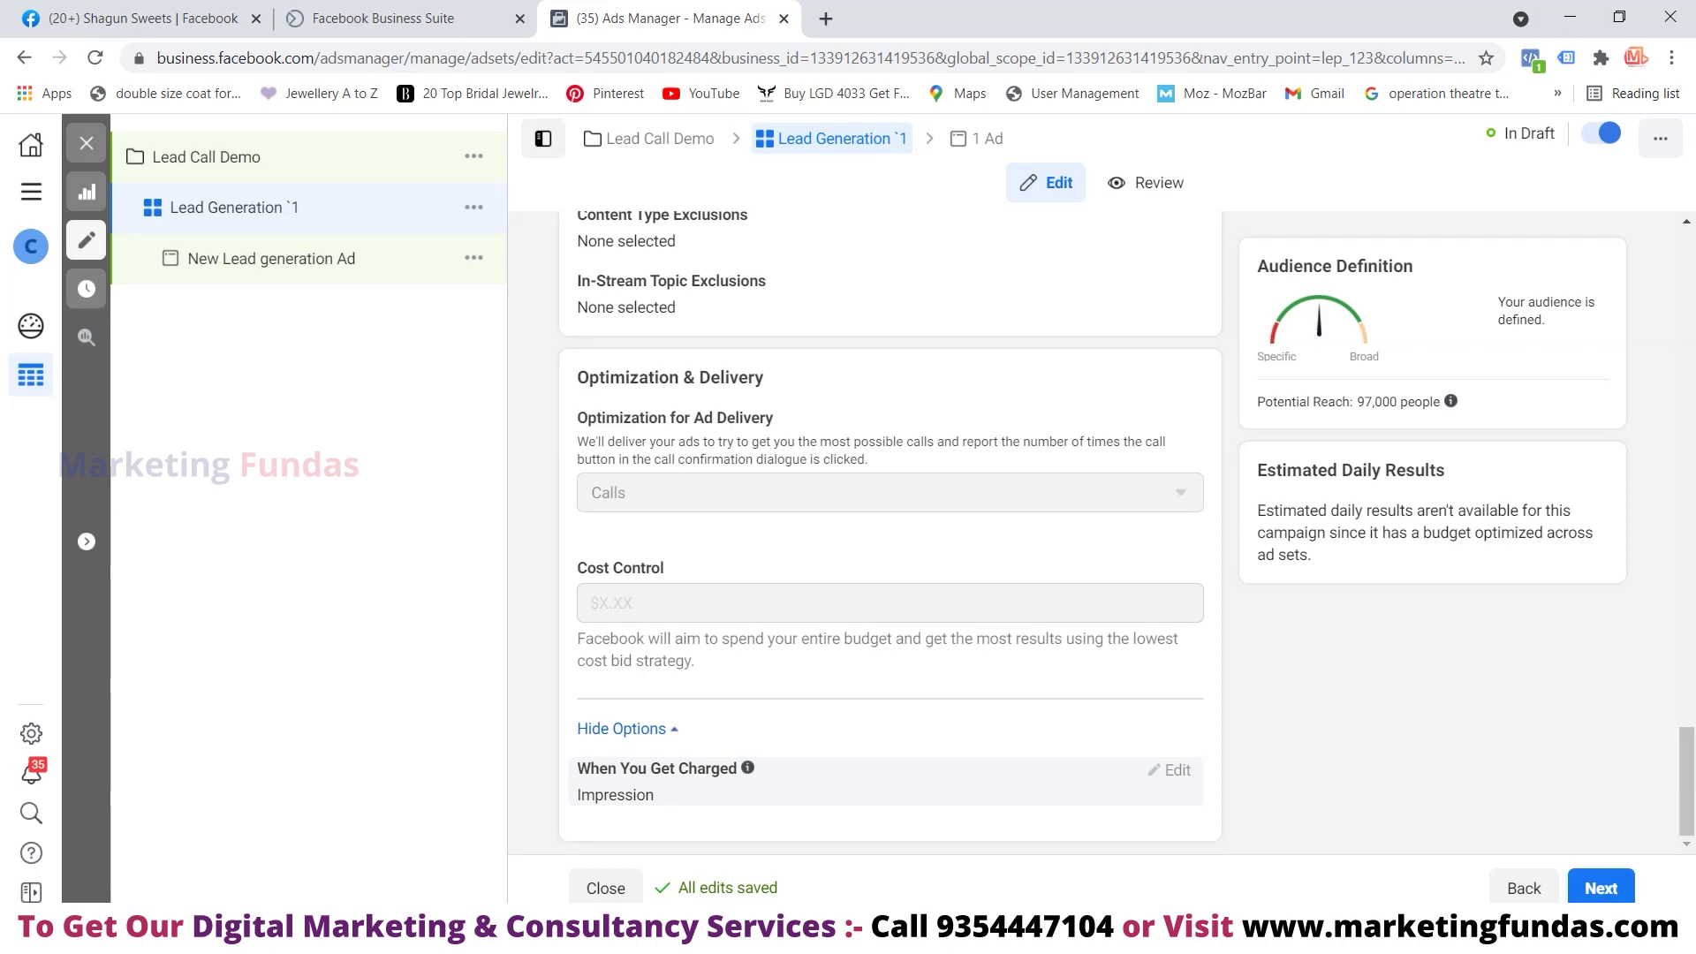
pyautogui.scroll(3, 644, 794)
pyautogui.scroll(-3, 645, 795)
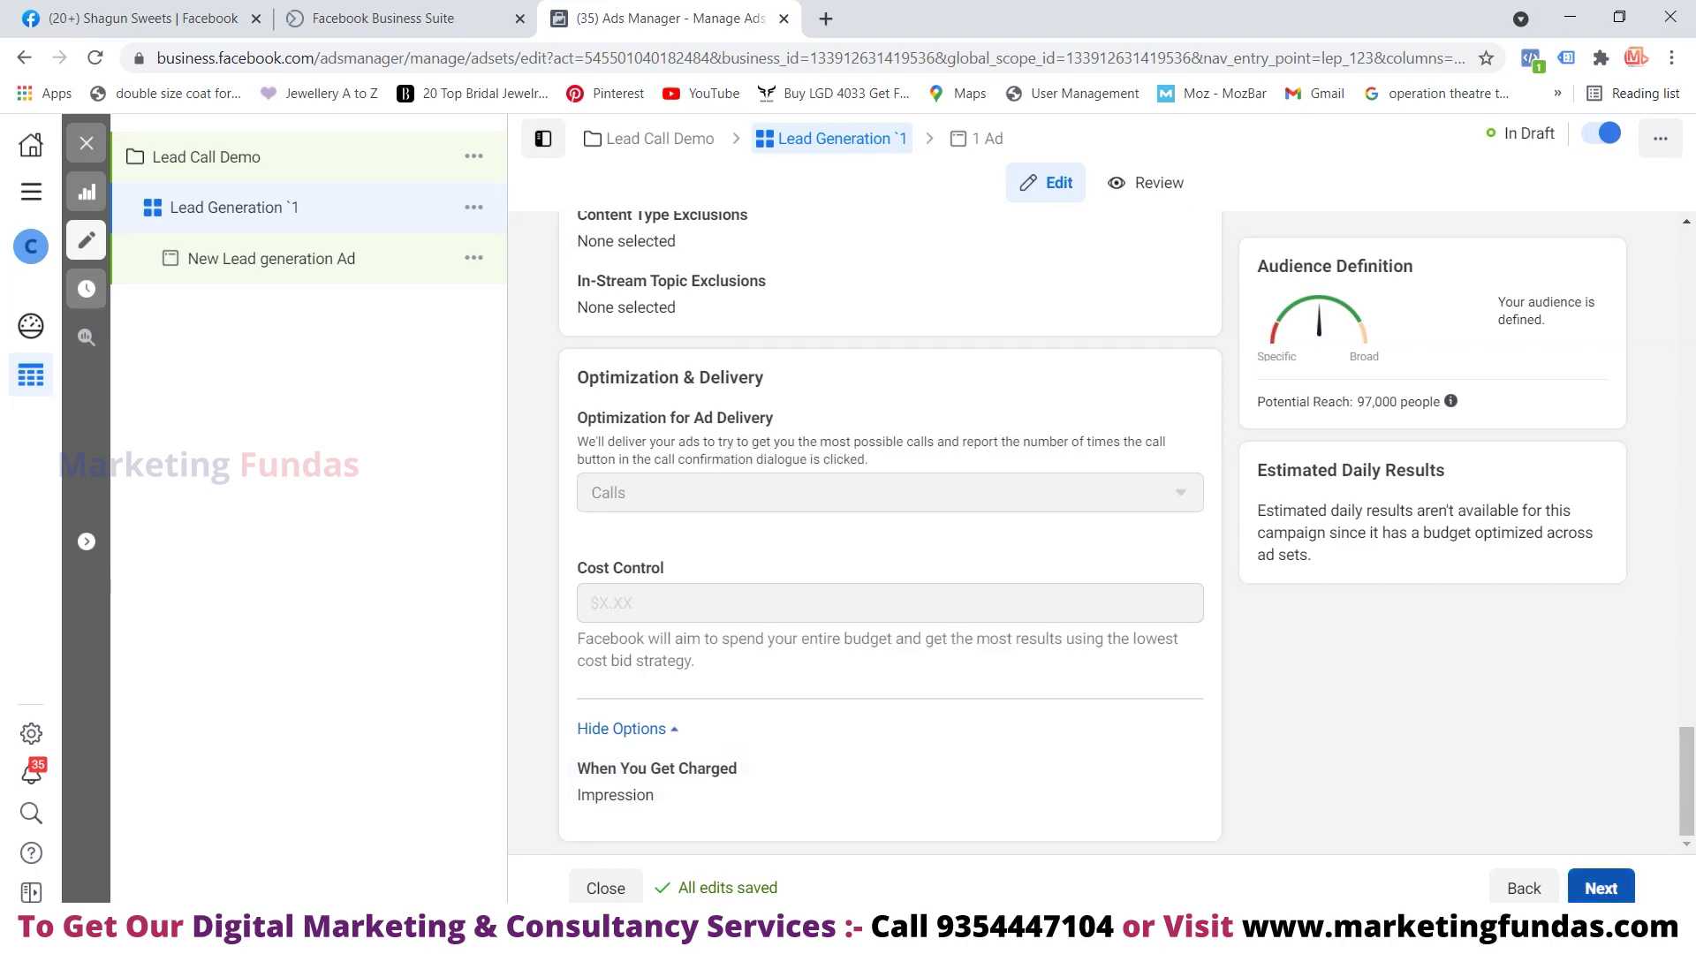
# Move on from the ad set to its ad and rename the ad as Lead ad 1
pyautogui.click(1600, 887)
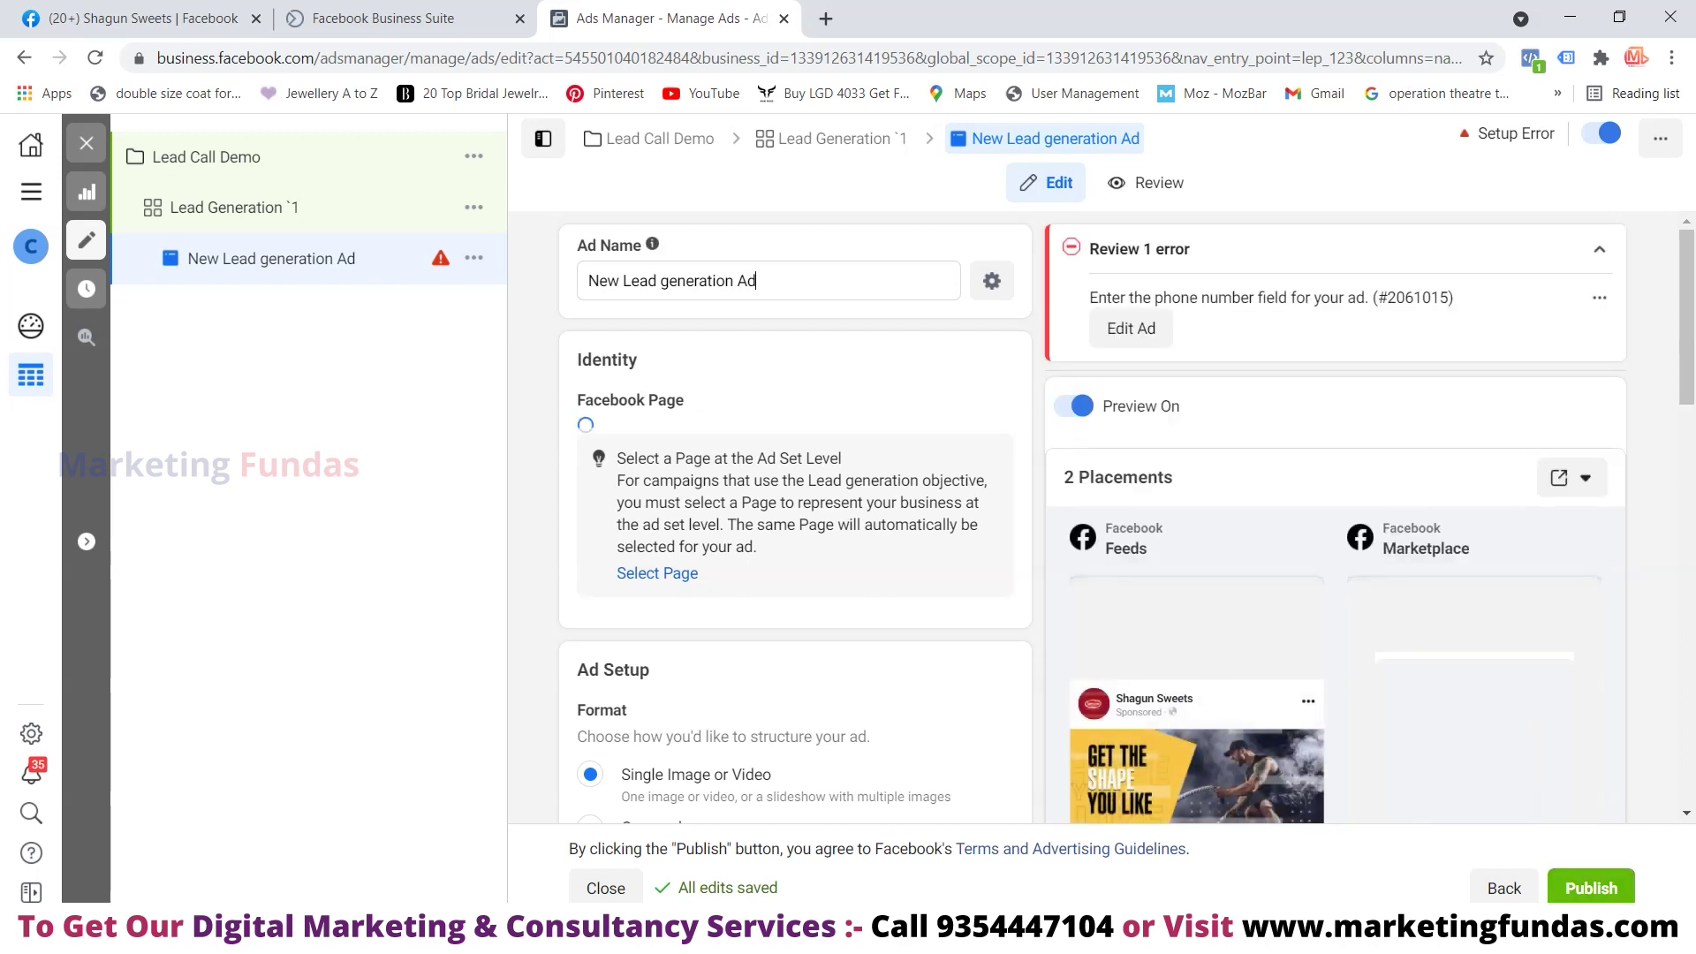
pyautogui.doubleClick(746, 280)
pyautogui.hotkey('ctrl', 'a')
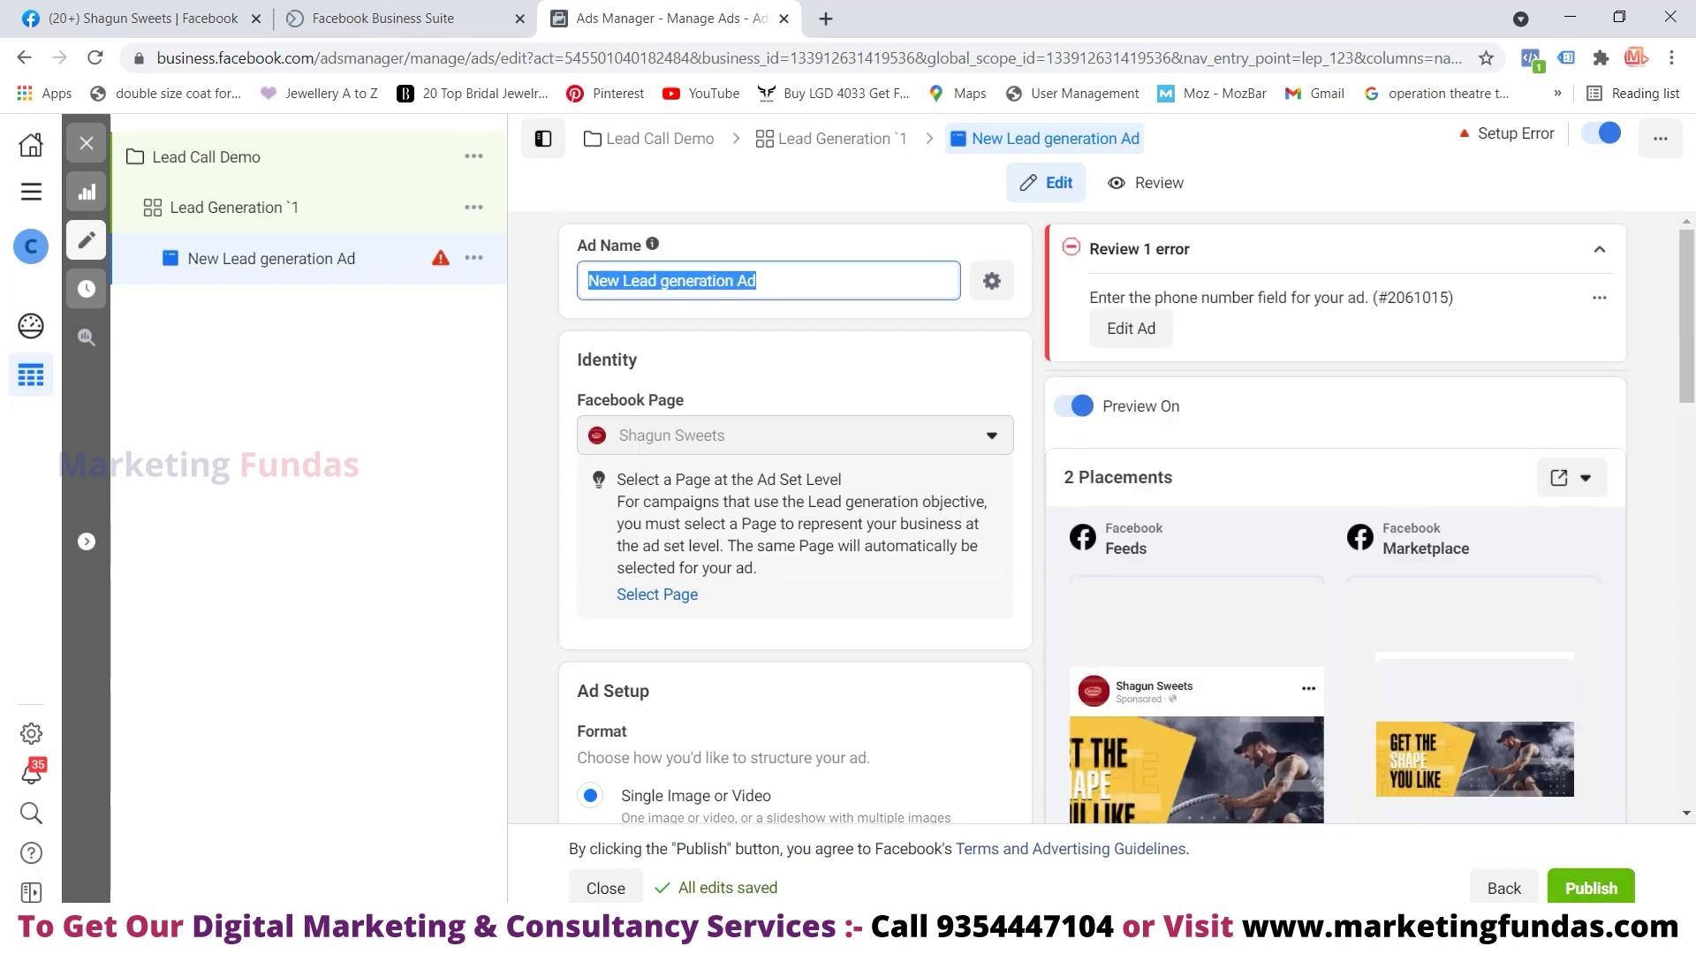
pyautogui.write('L')
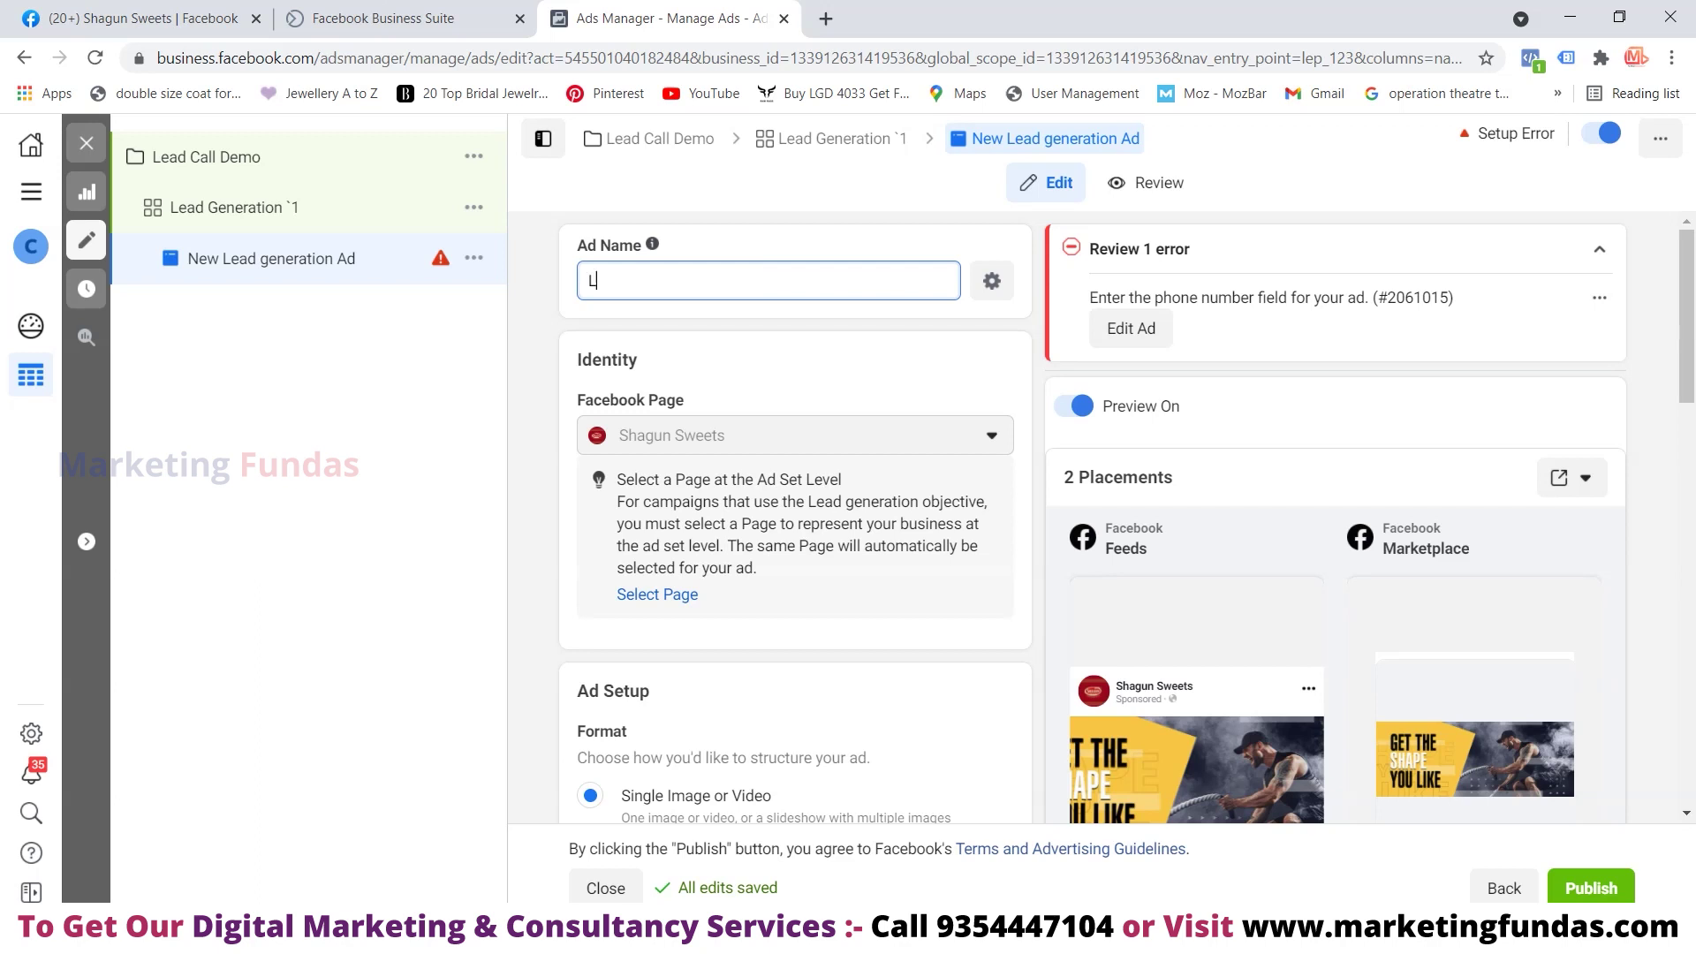
pyautogui.write('ead ad 1')
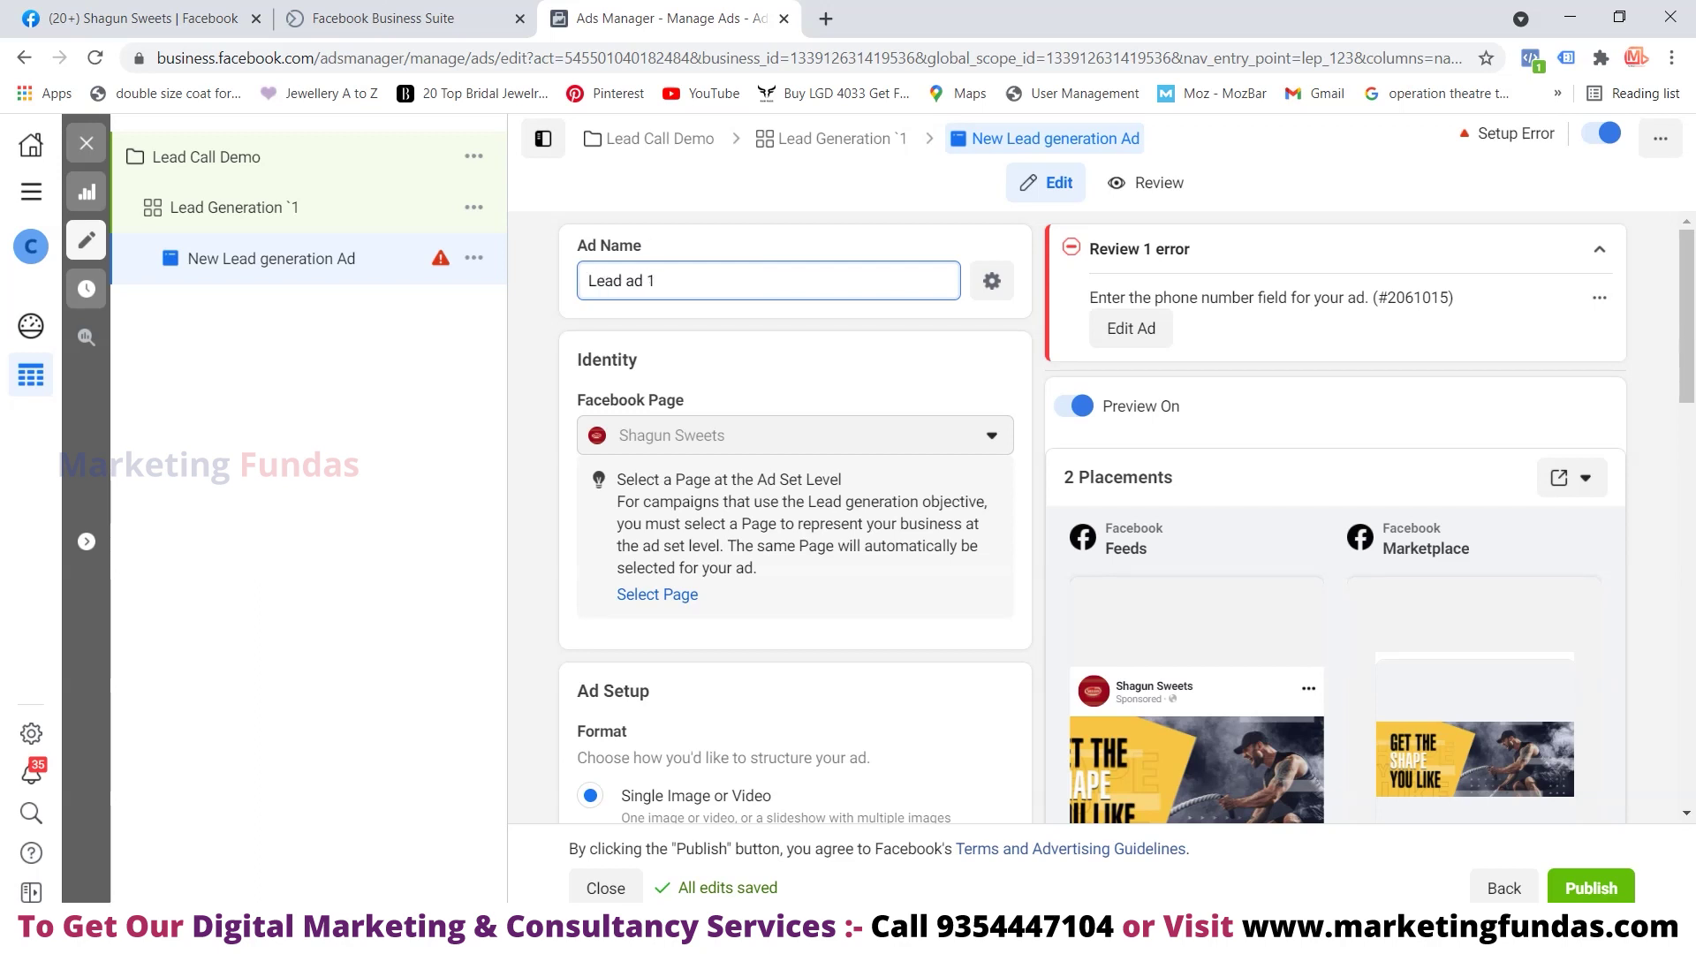
# Examine the ad's Facebook Page identity, format choices and ad creative section
pyautogui.scroll(-3, 795, 529)
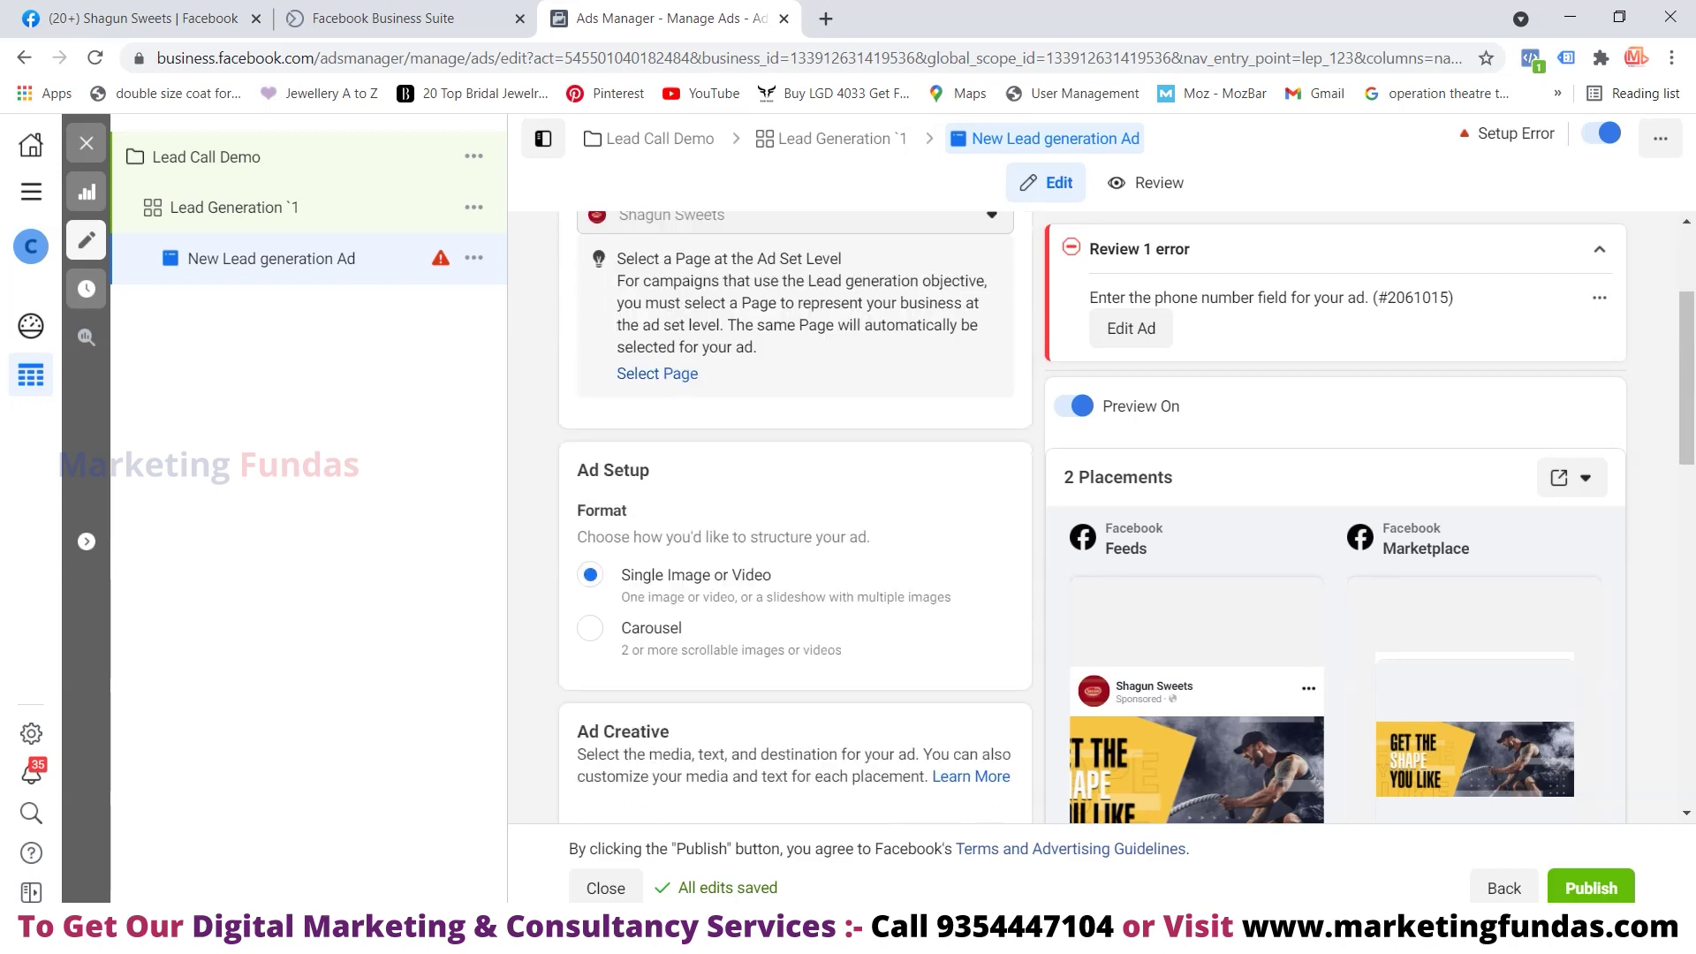
pyautogui.scroll(3, 795, 516)
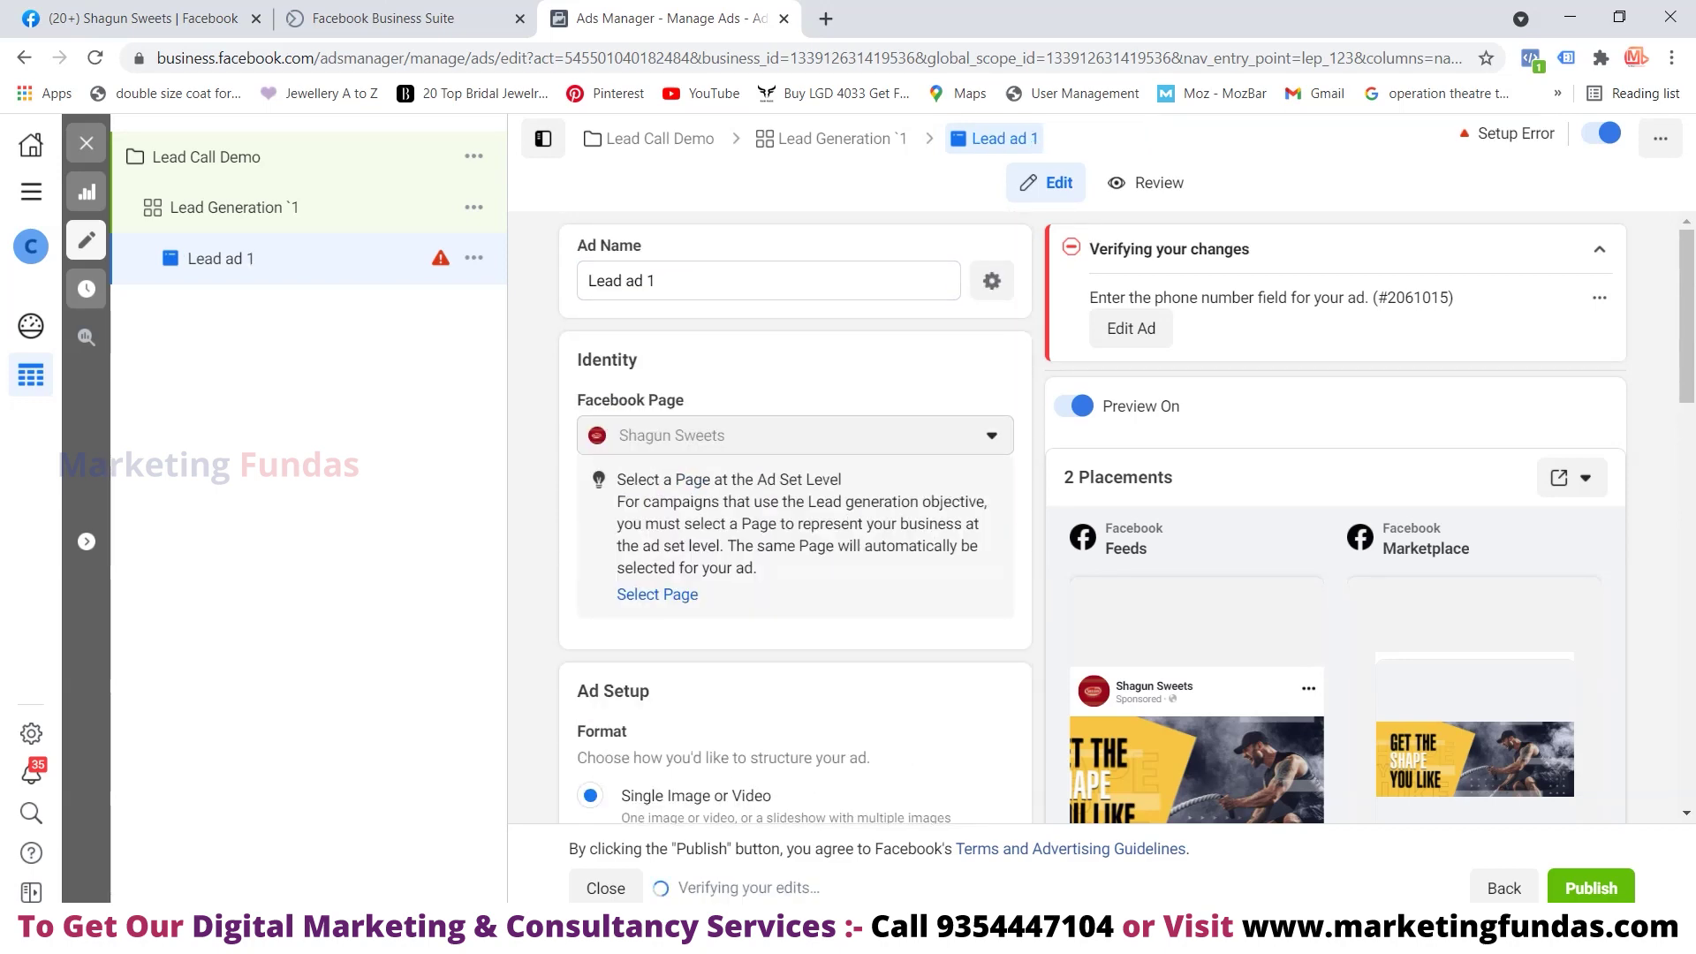
pyautogui.scroll(-3, 795, 516)
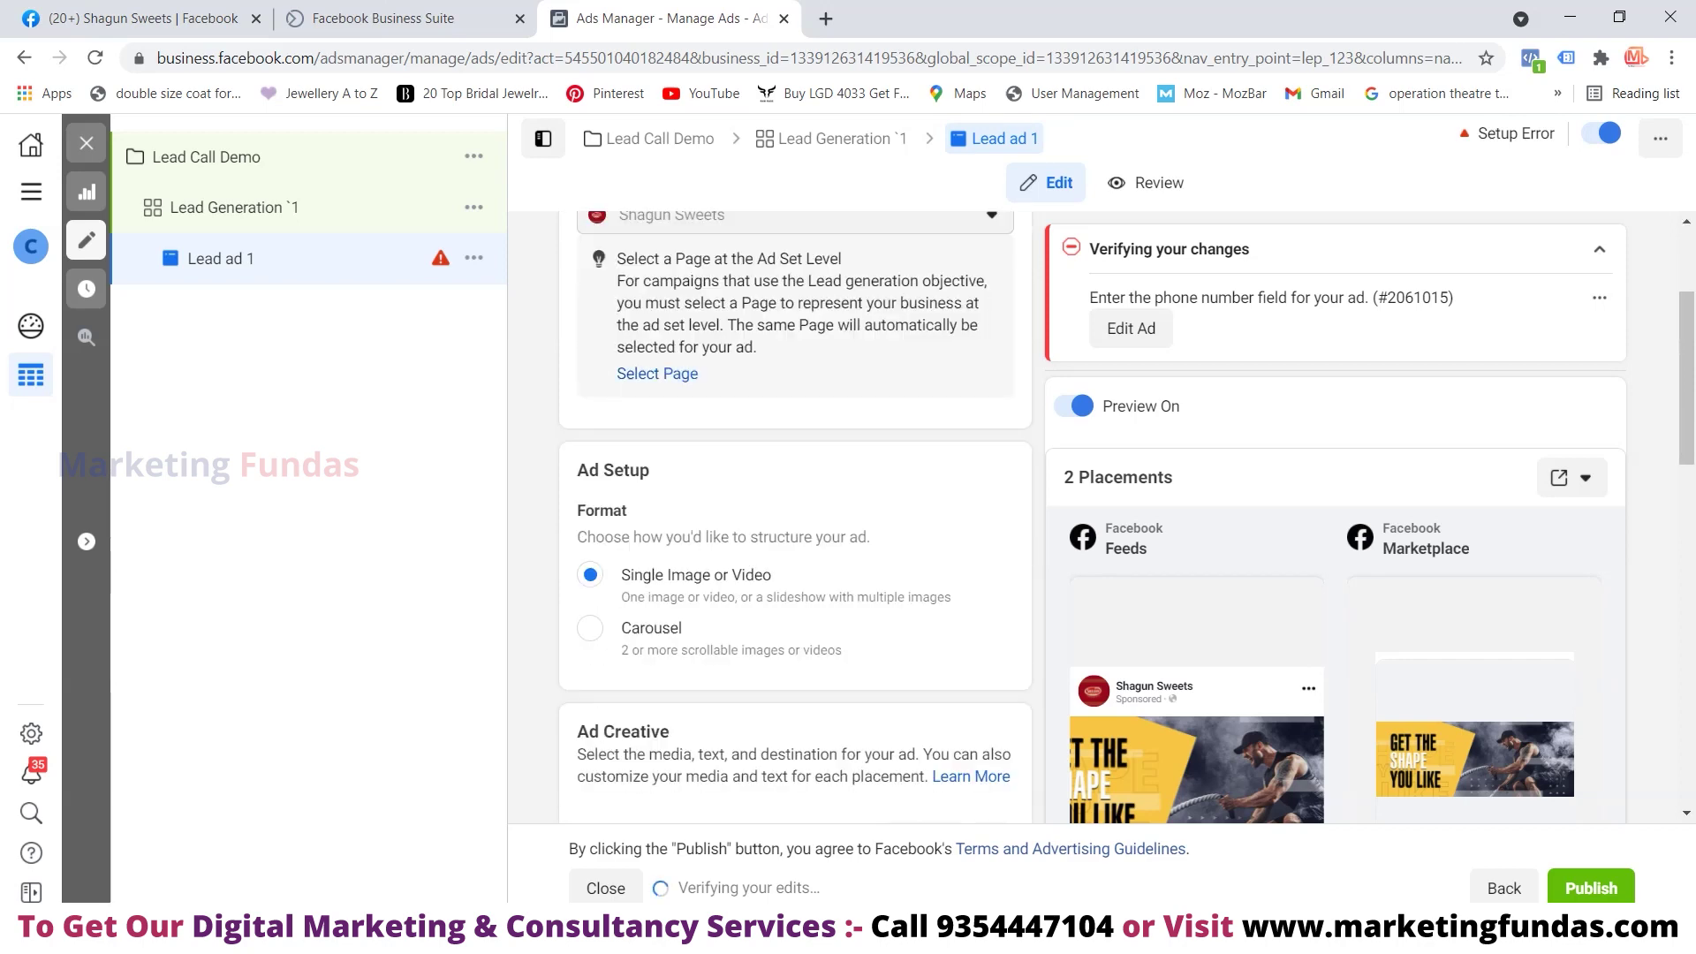
pyautogui.scroll(2, 795, 517)
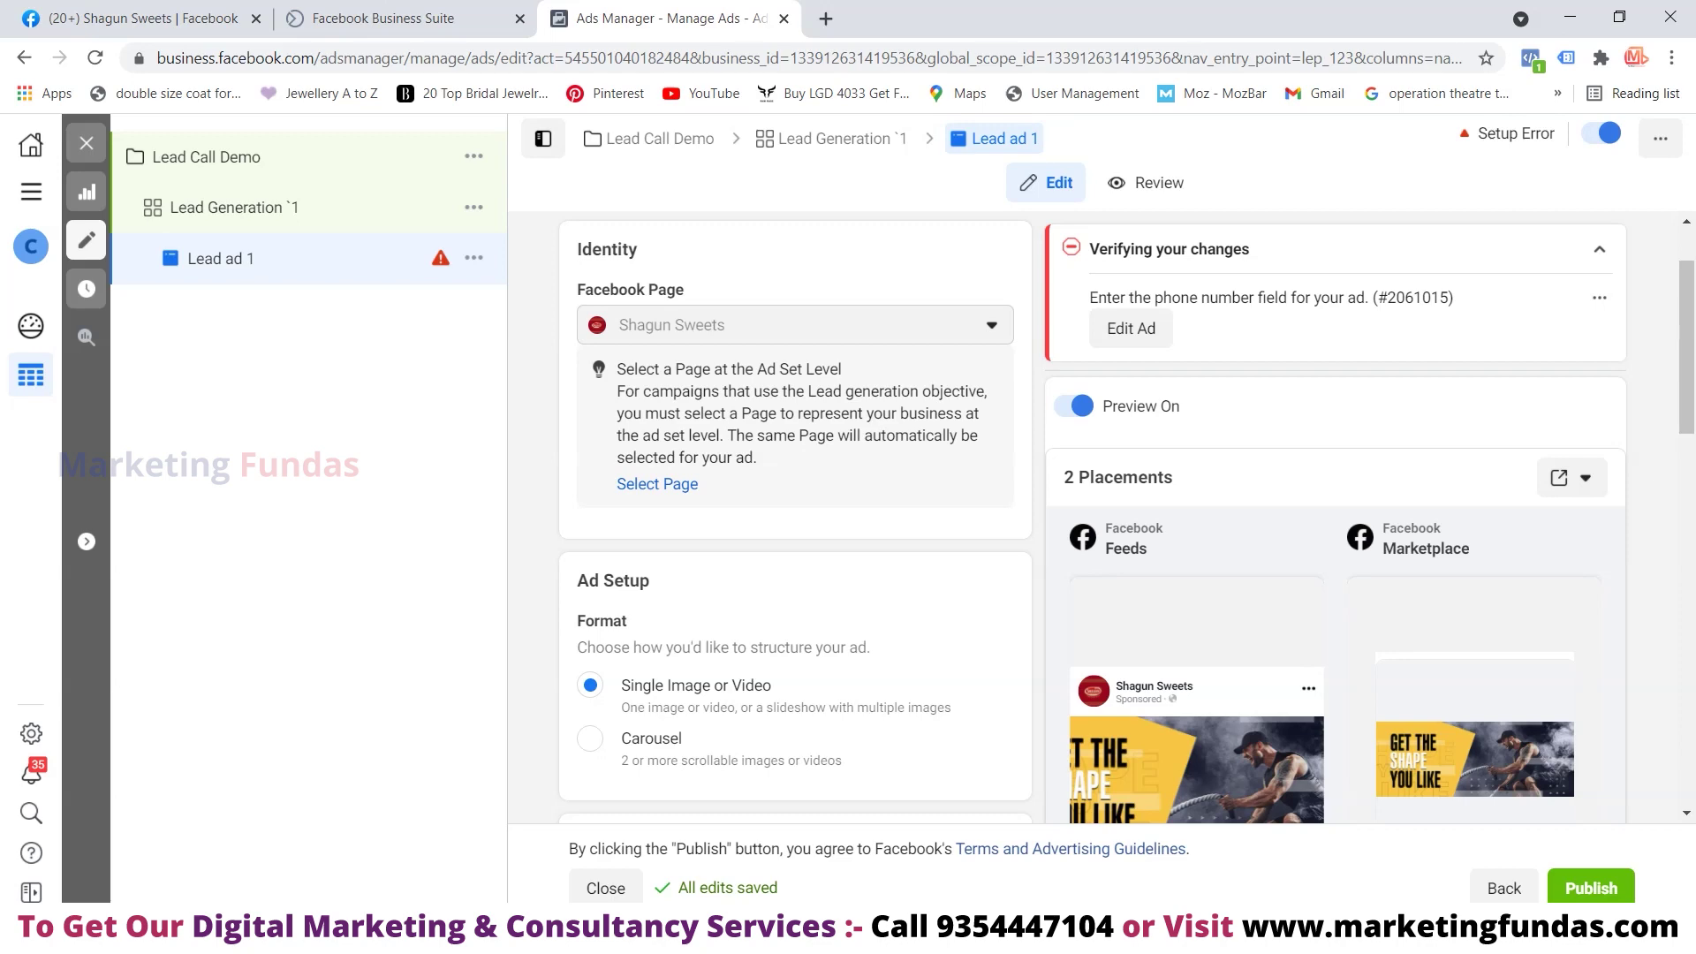
pyautogui.scroll(-2, 795, 512)
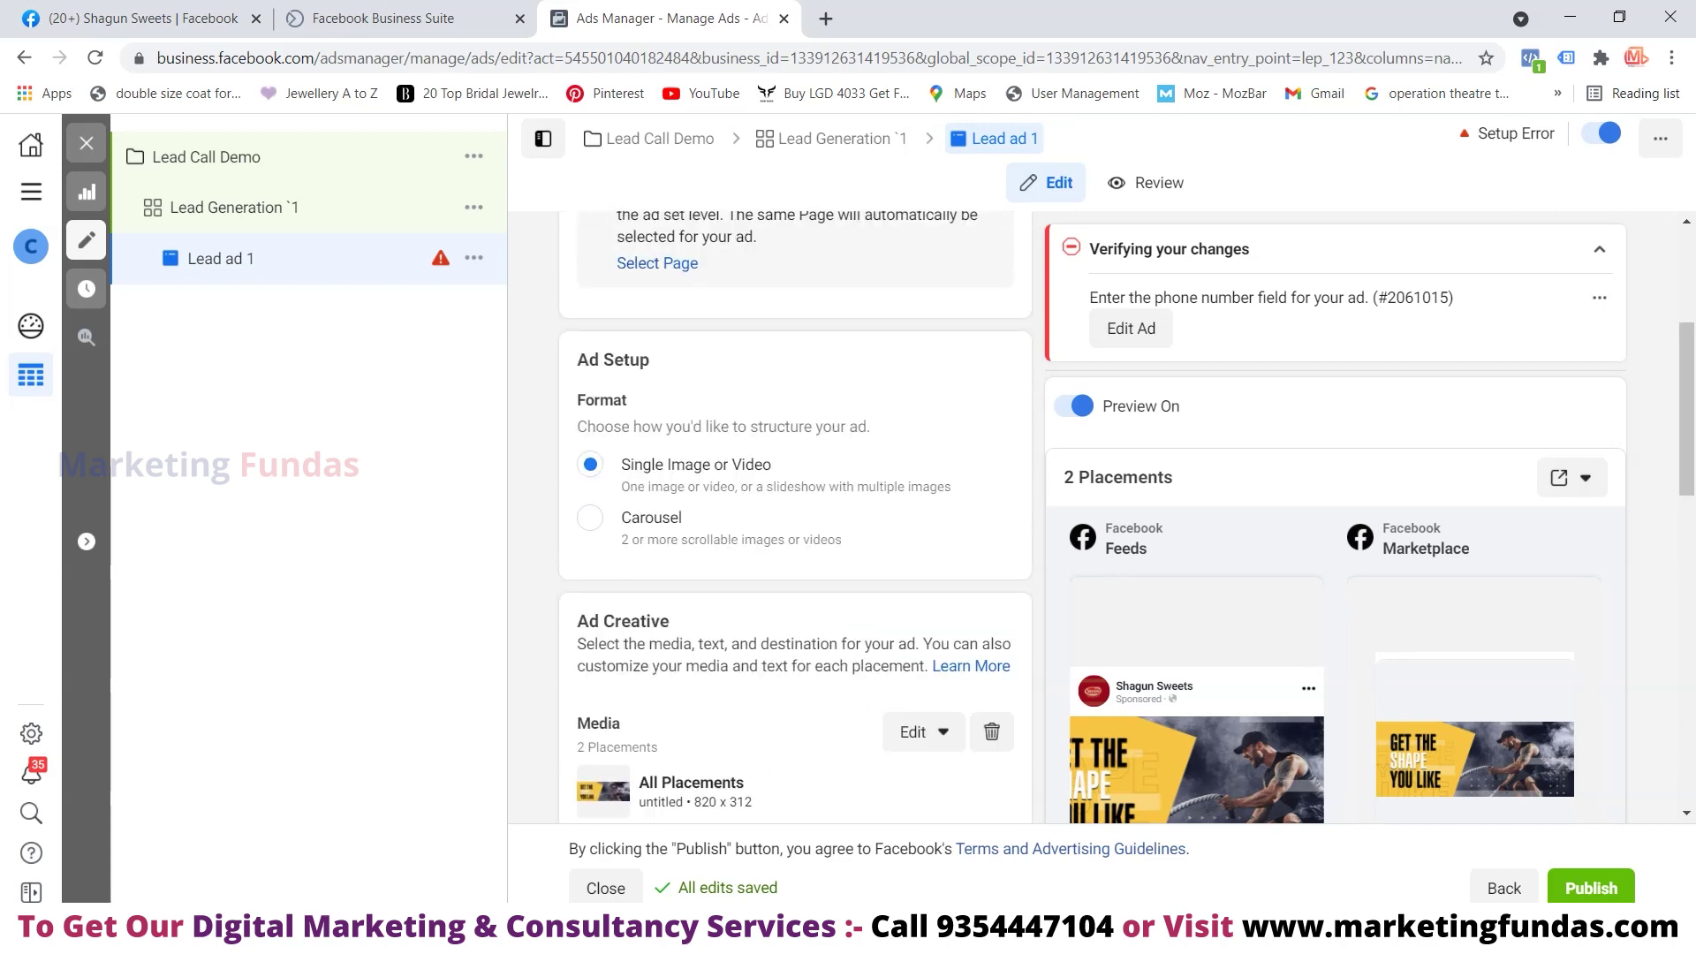
pyautogui.scroll(1, 795, 512)
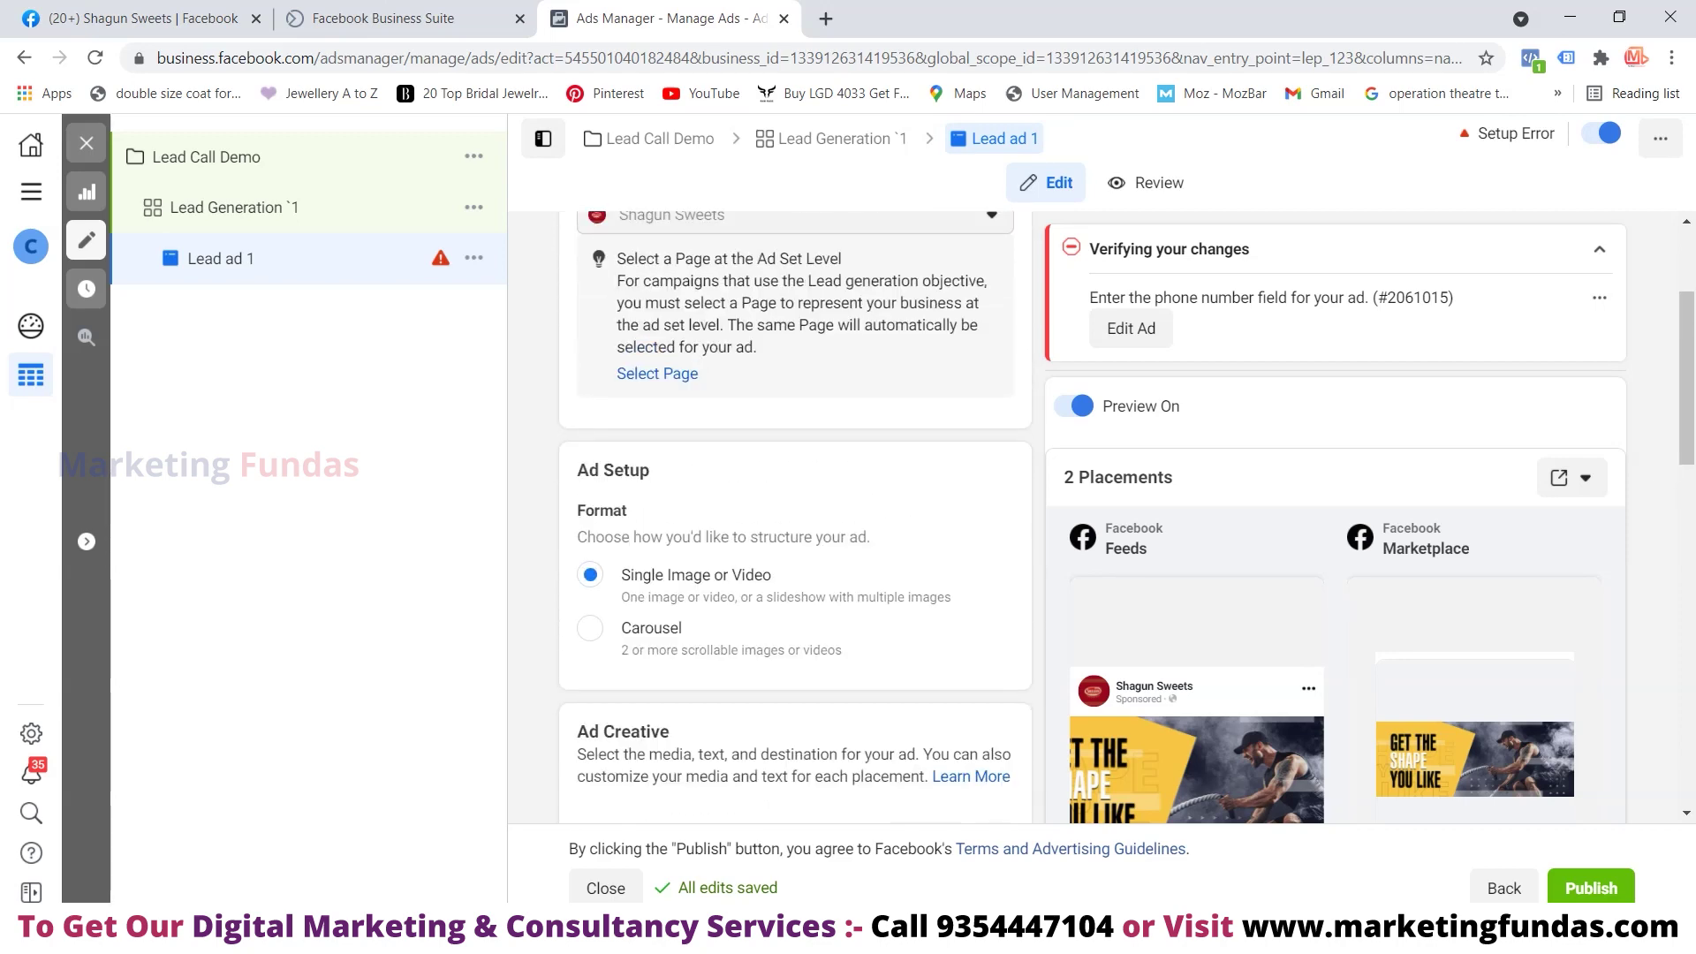
pyautogui.scroll(-1, 794, 512)
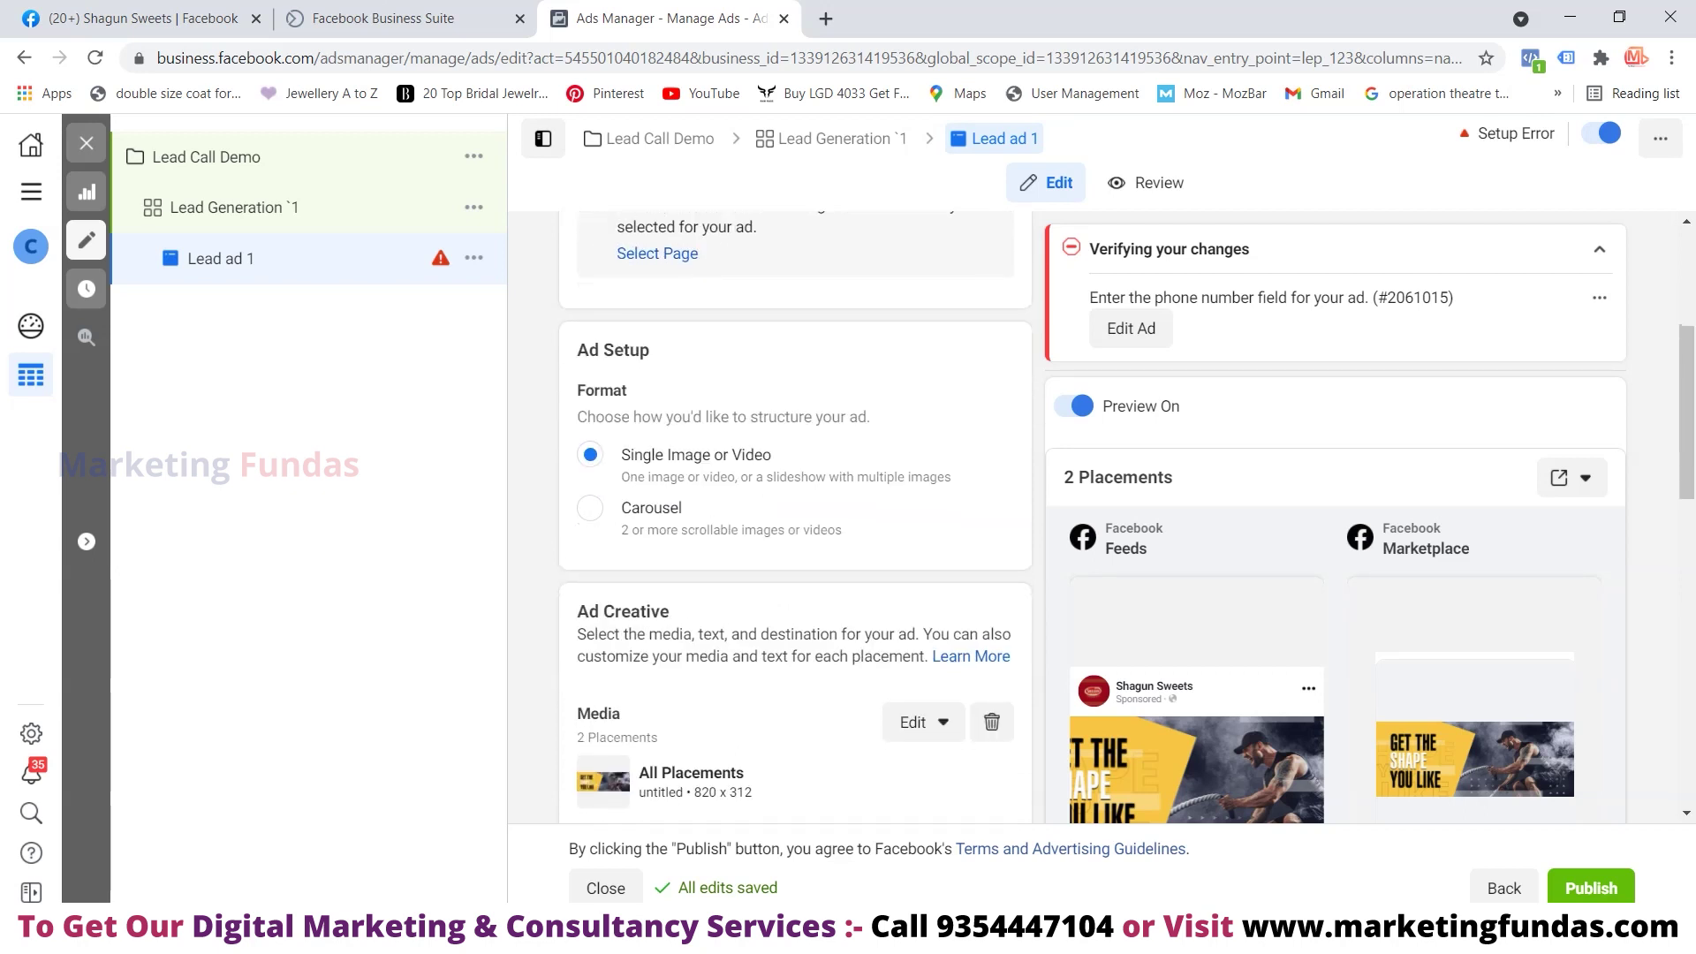
# Replace the ad's media with the image ads 1 150kb (1).jpg uploaded from the Downloads folder, keeping the original crop for Feeds
pyautogui.scroll(-1, 795, 512)
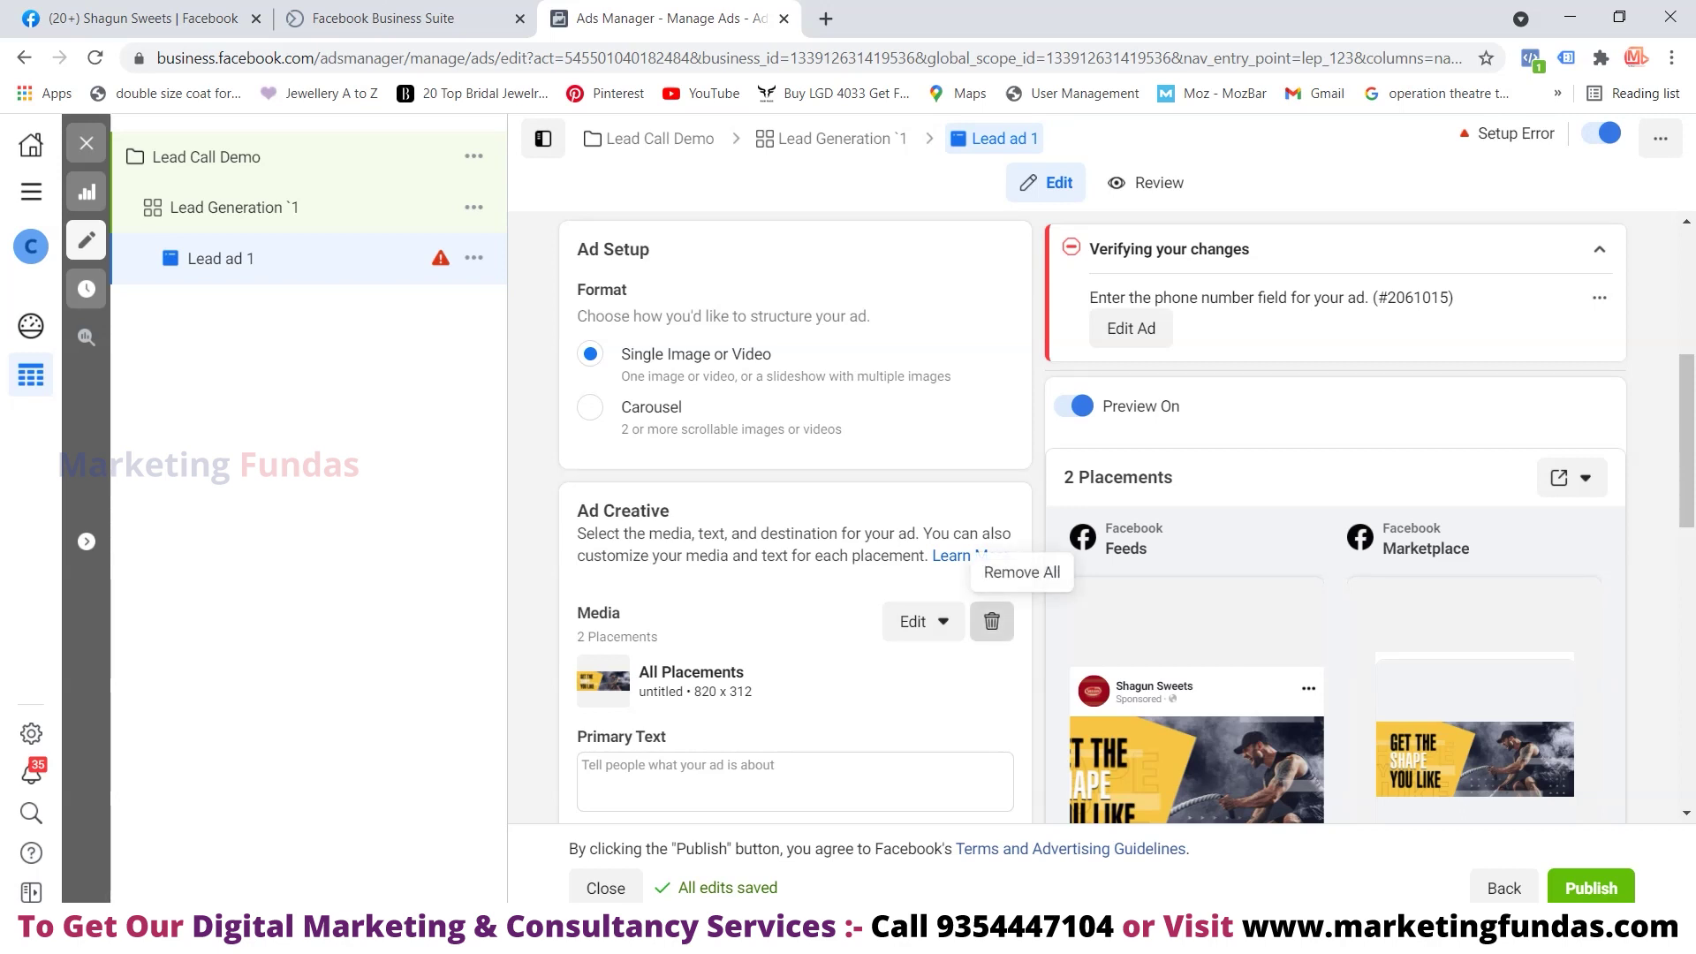
pyautogui.click(991, 621)
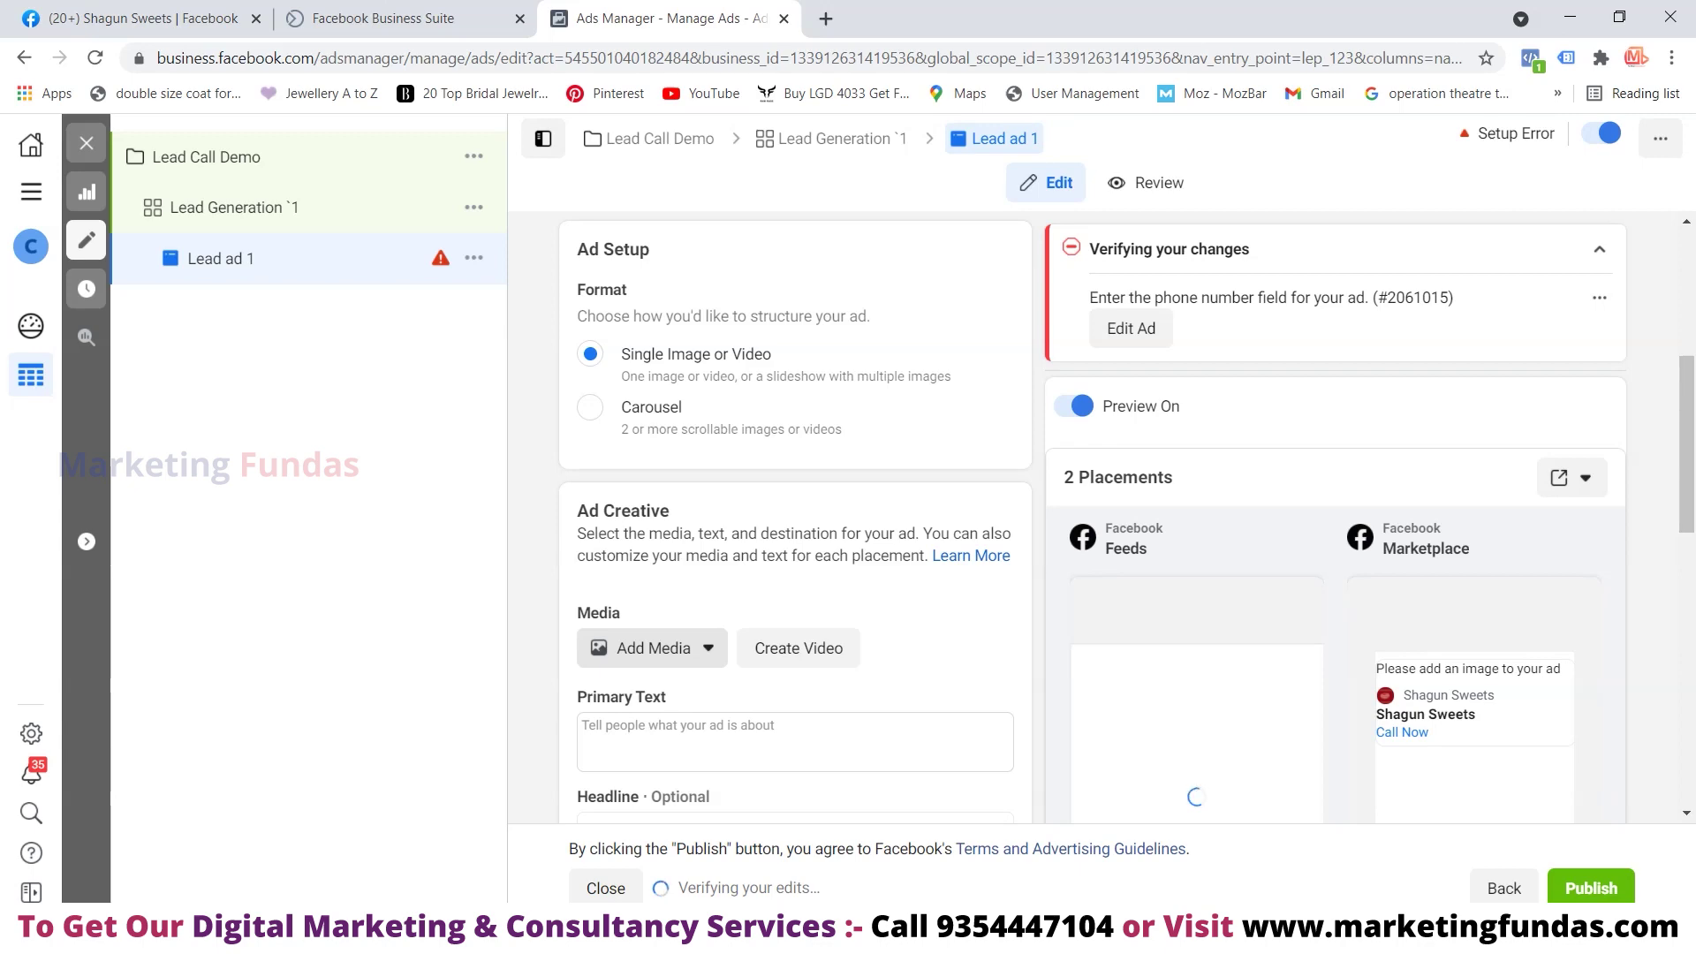
pyautogui.click(654, 647)
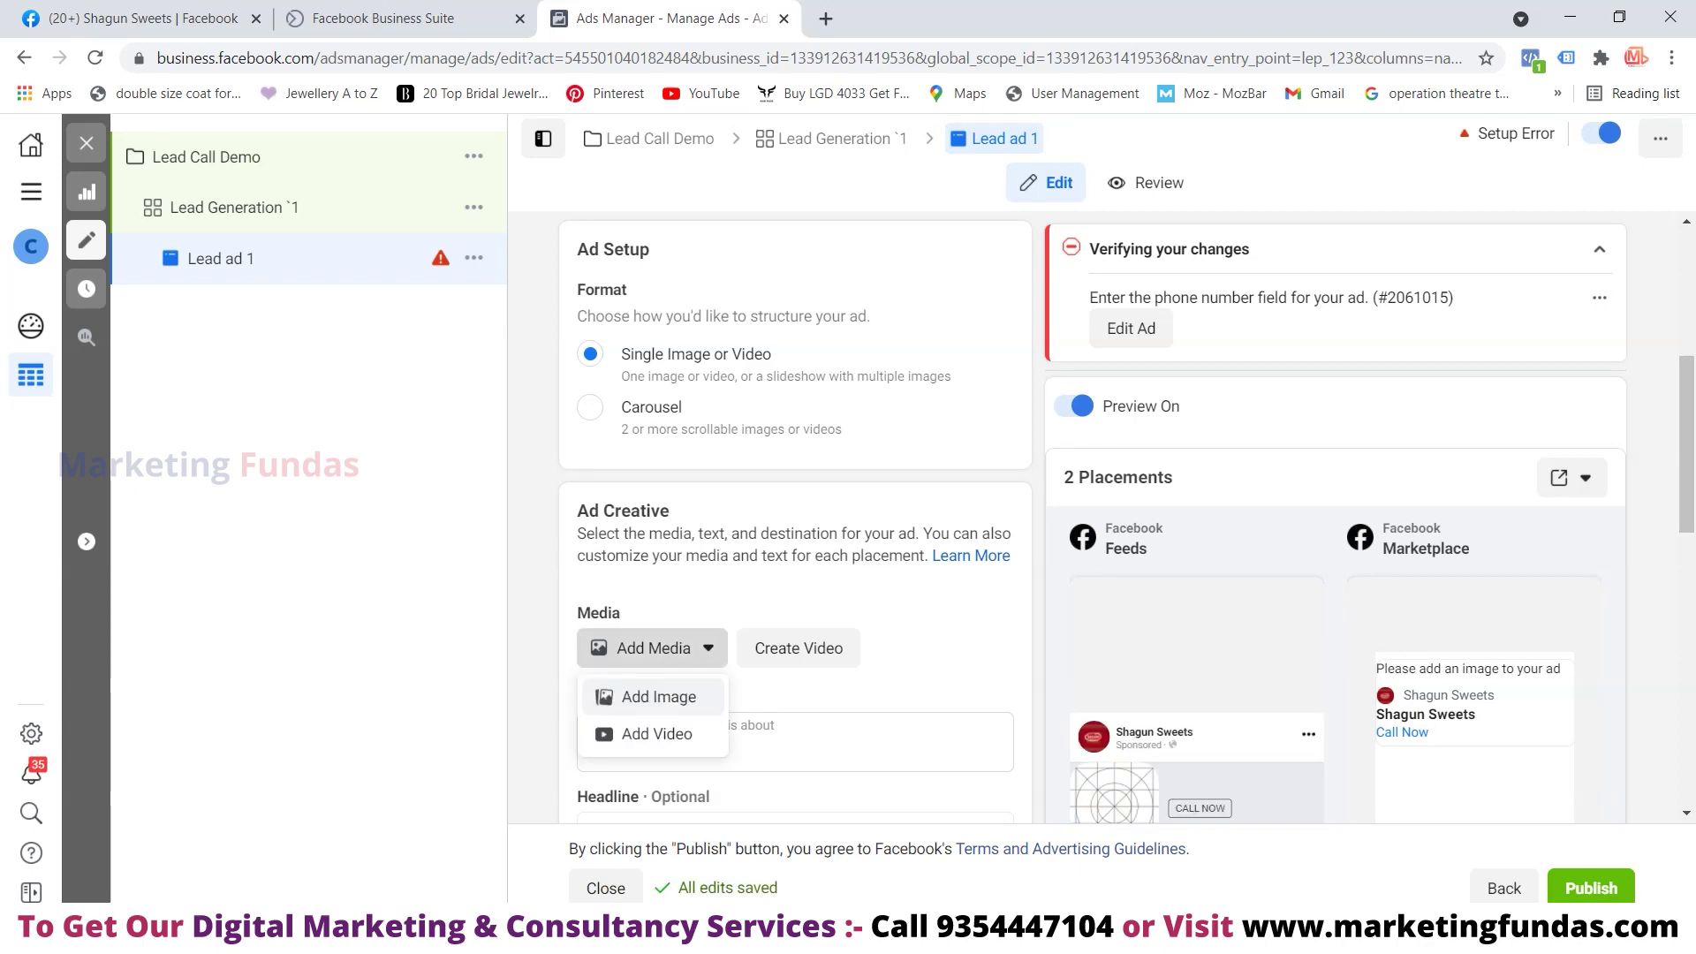
pyautogui.click(658, 698)
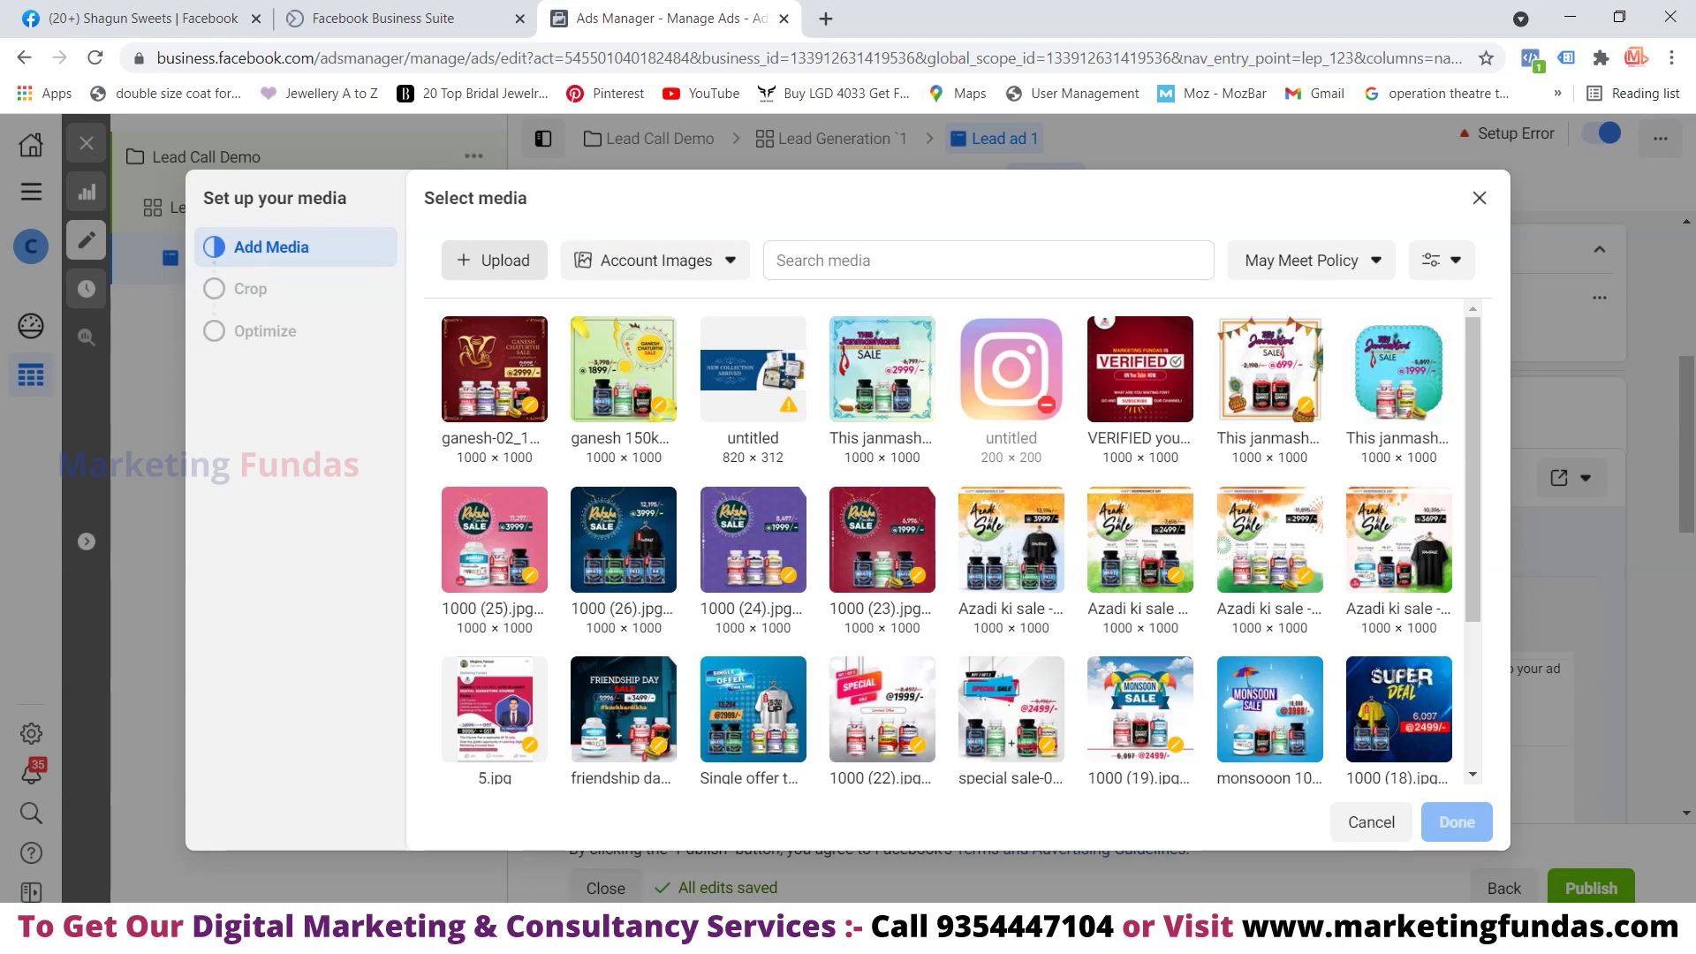
pyautogui.click(494, 260)
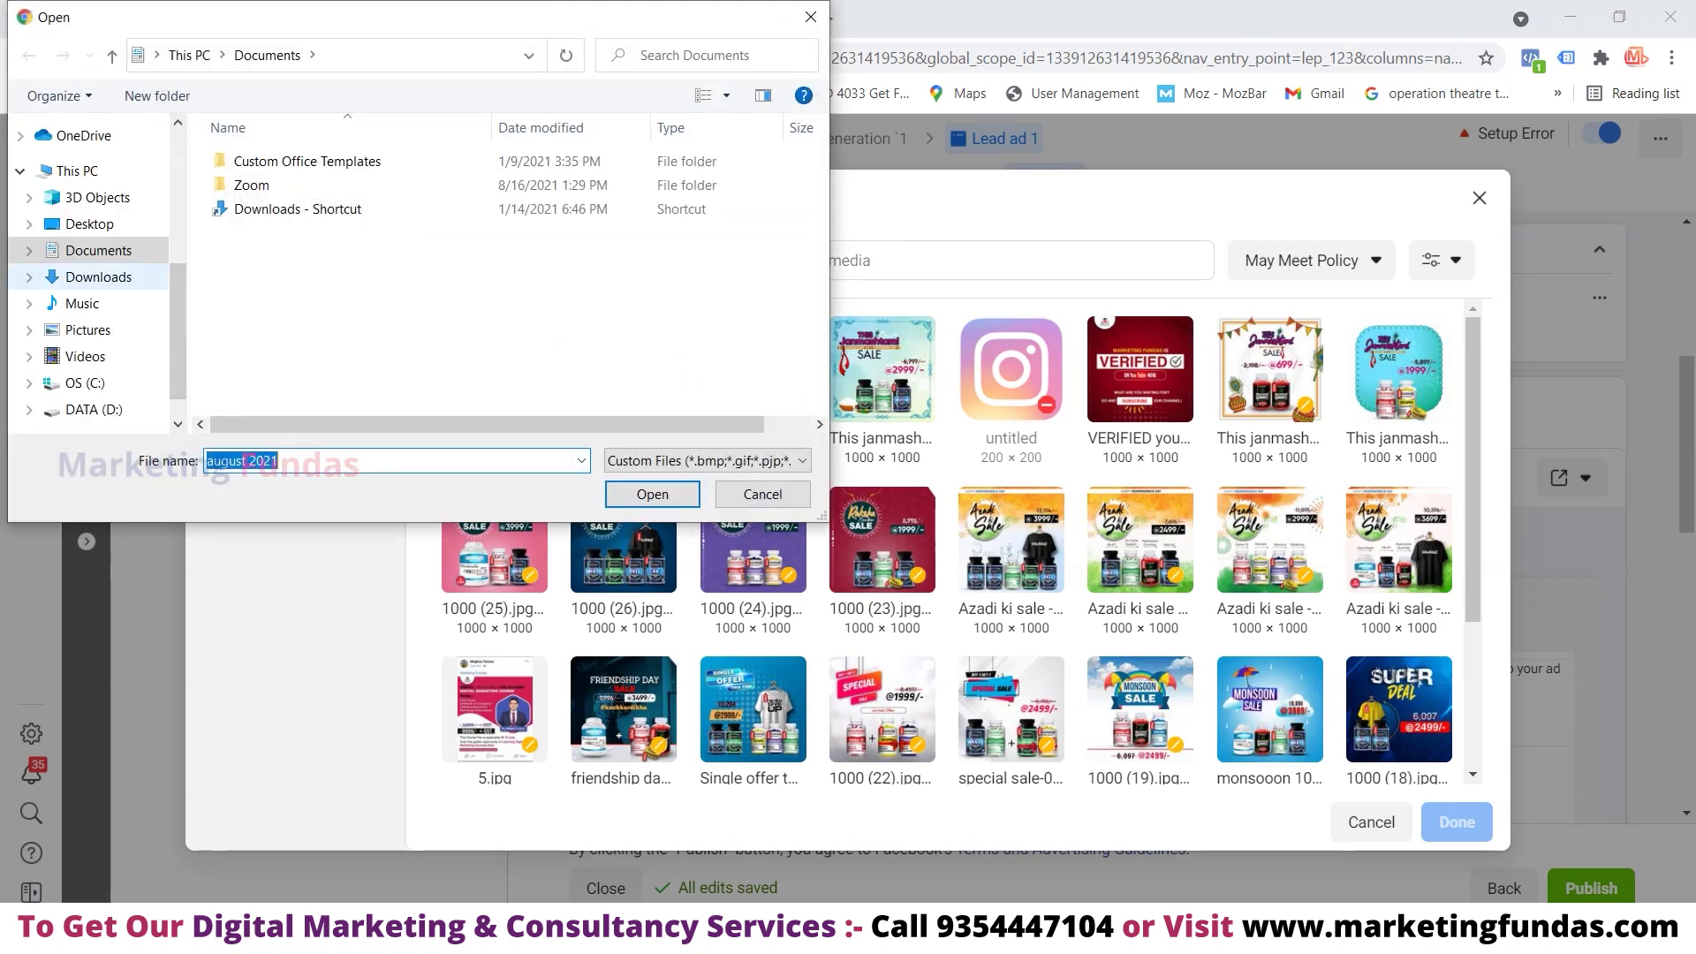
pyautogui.click(98, 277)
pyautogui.scroll(-5, 580, 344)
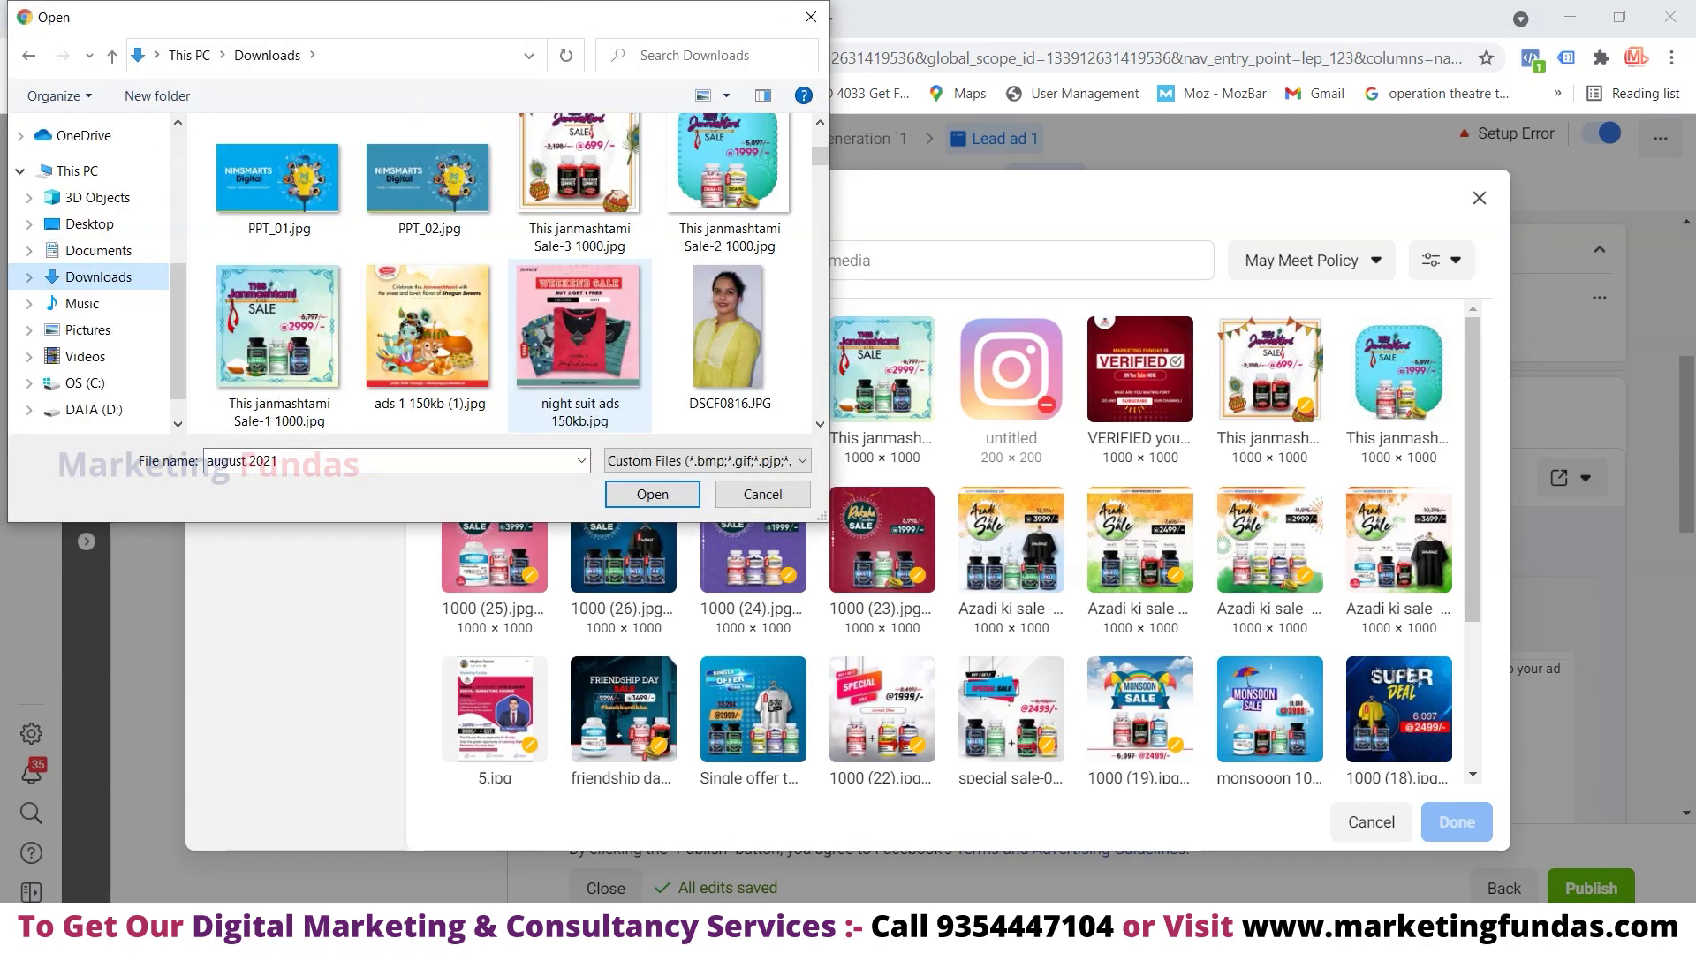
pyautogui.click(429, 336)
pyautogui.click(652, 494)
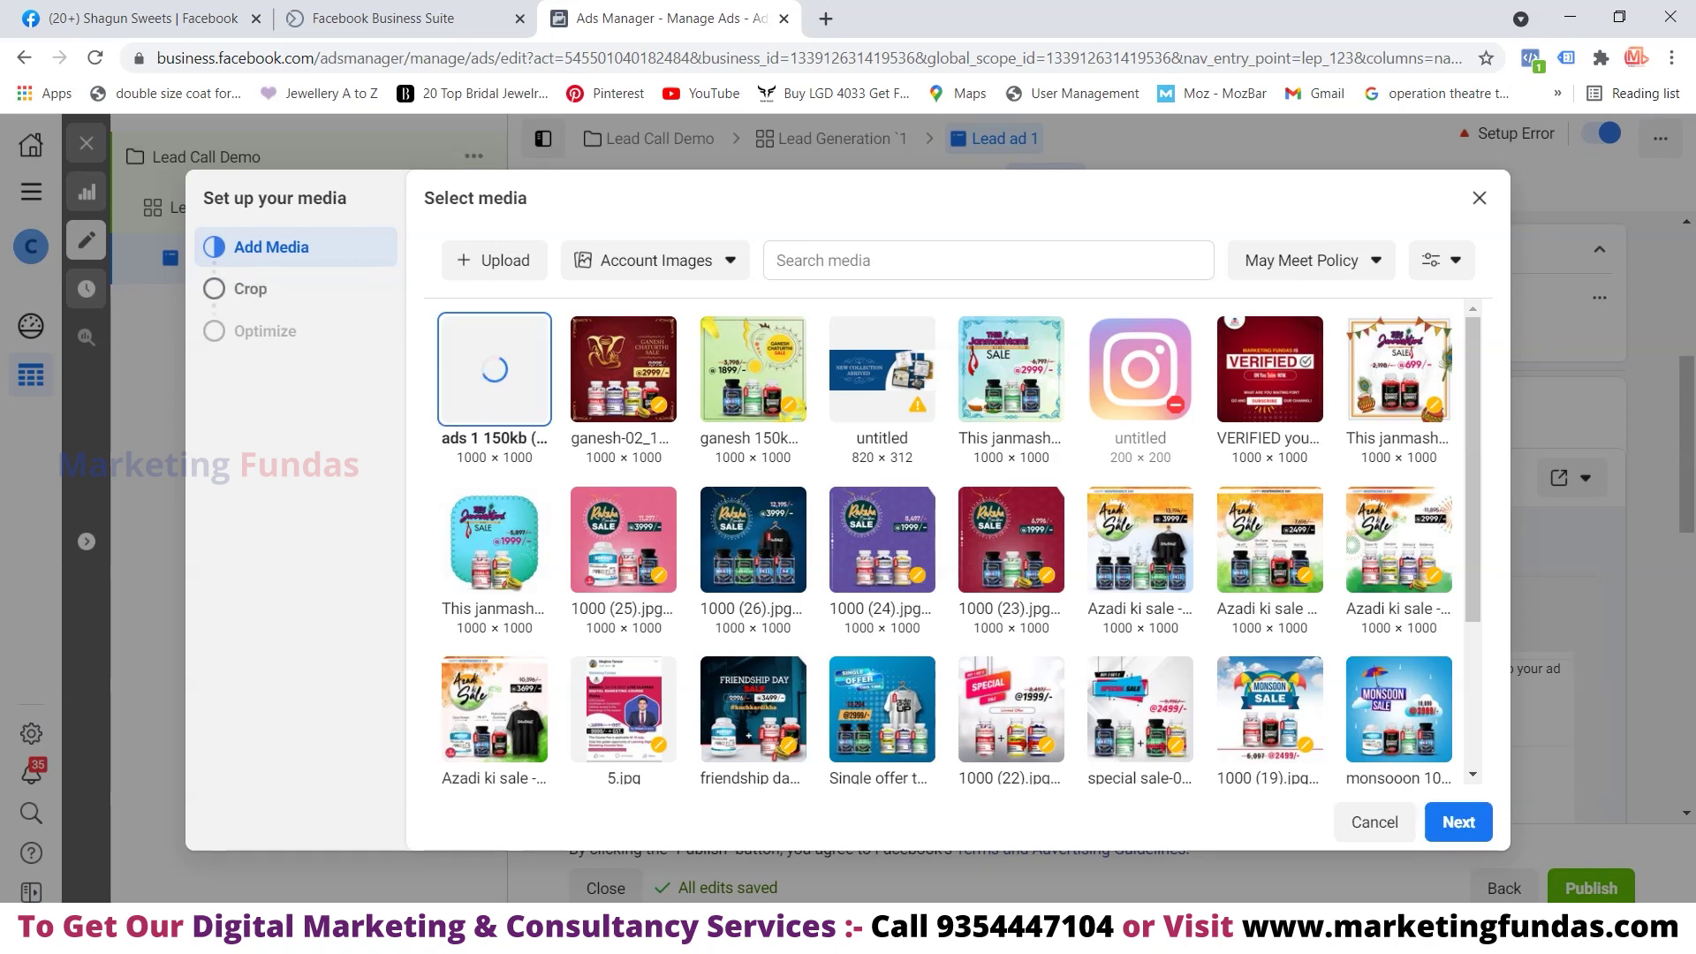
pyautogui.click(1458, 822)
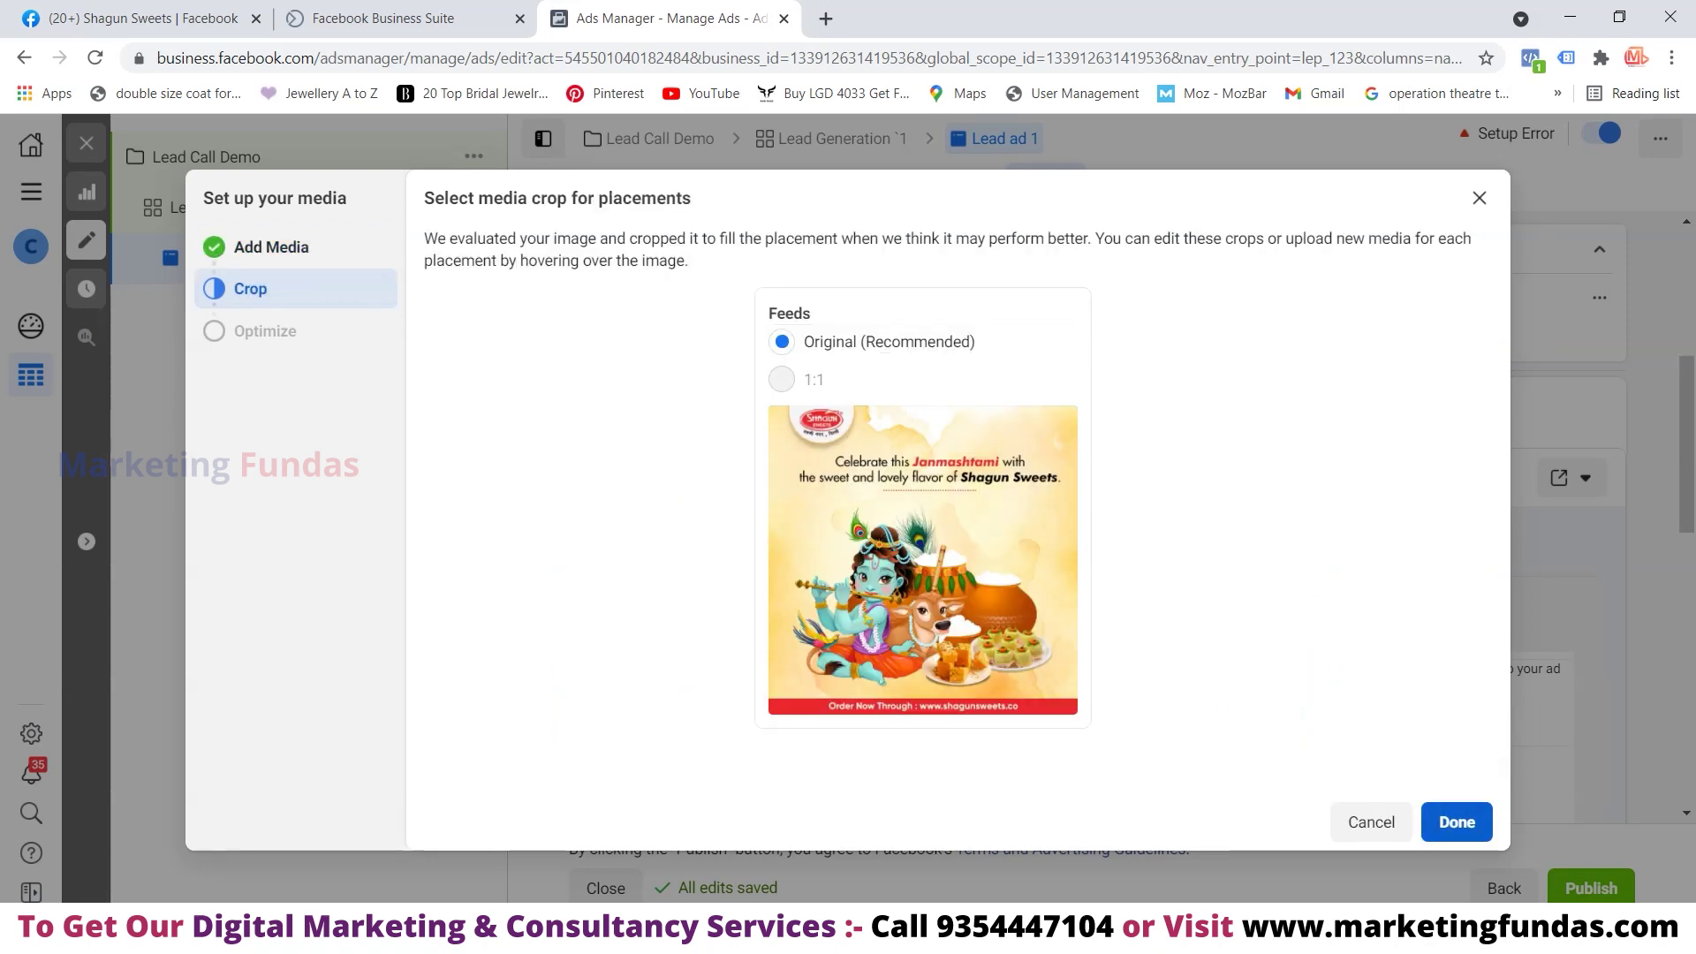
pyautogui.click(1456, 821)
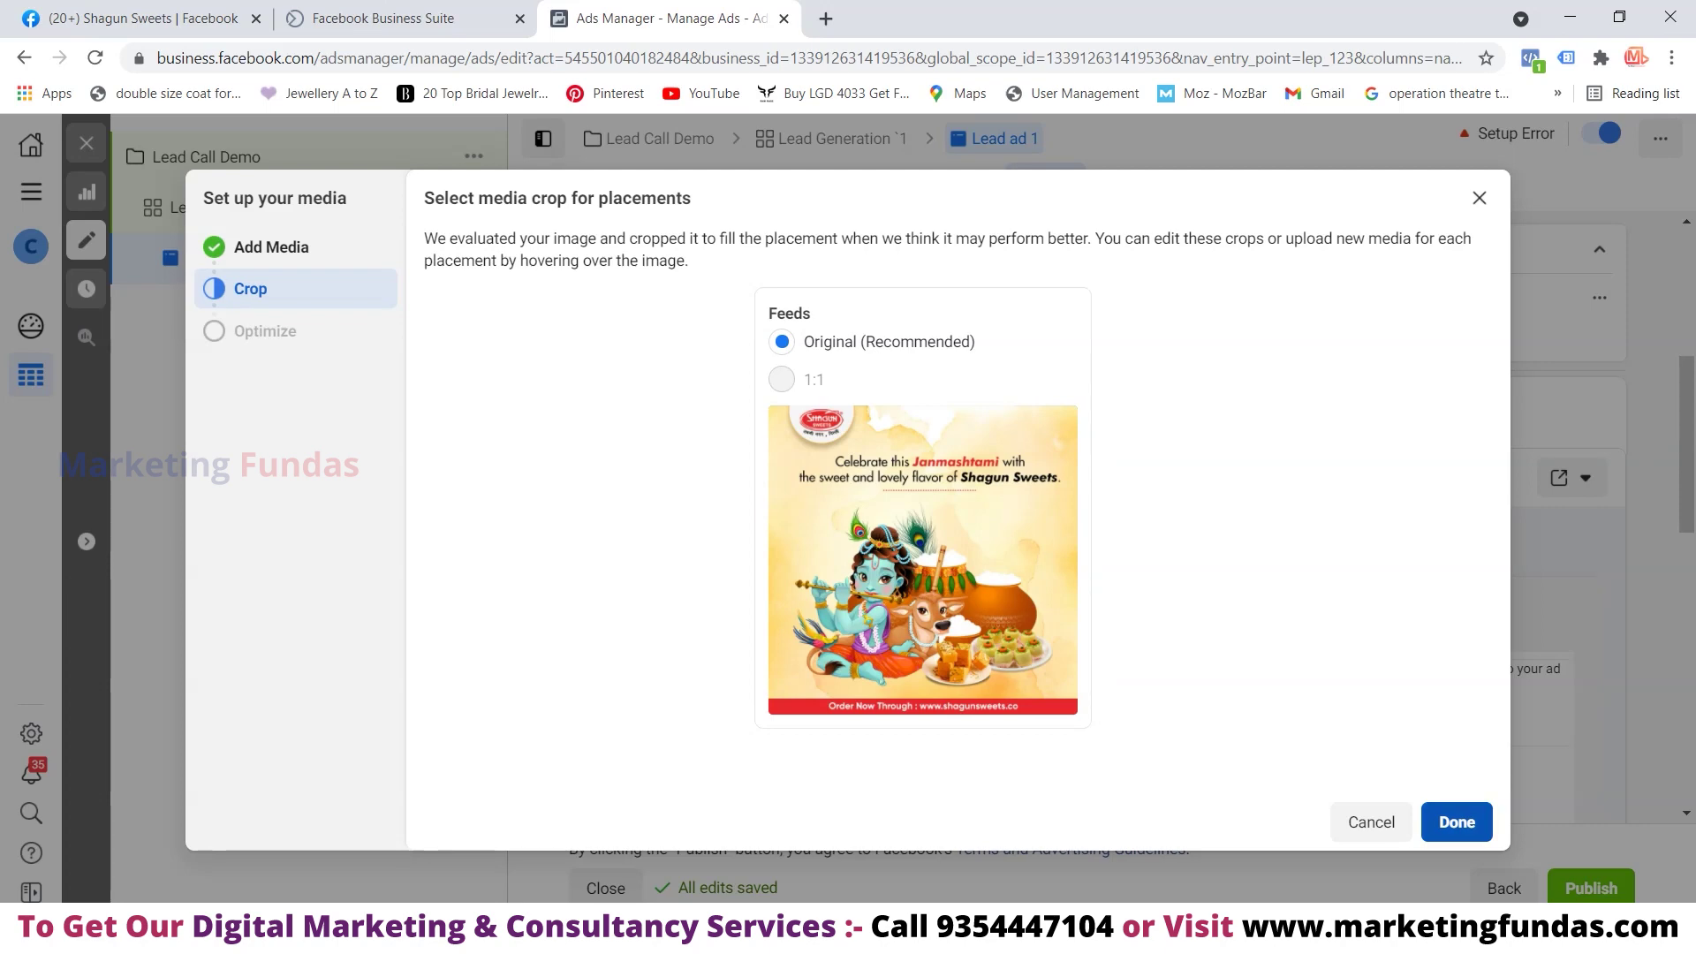
# Fill the primary text with the suggested Ganesh Chaturthi message and the headline with the suggestion "Ganesh Chaturthi + Sale = Double celebration."
pyautogui.scroll(-9, 795, 530)
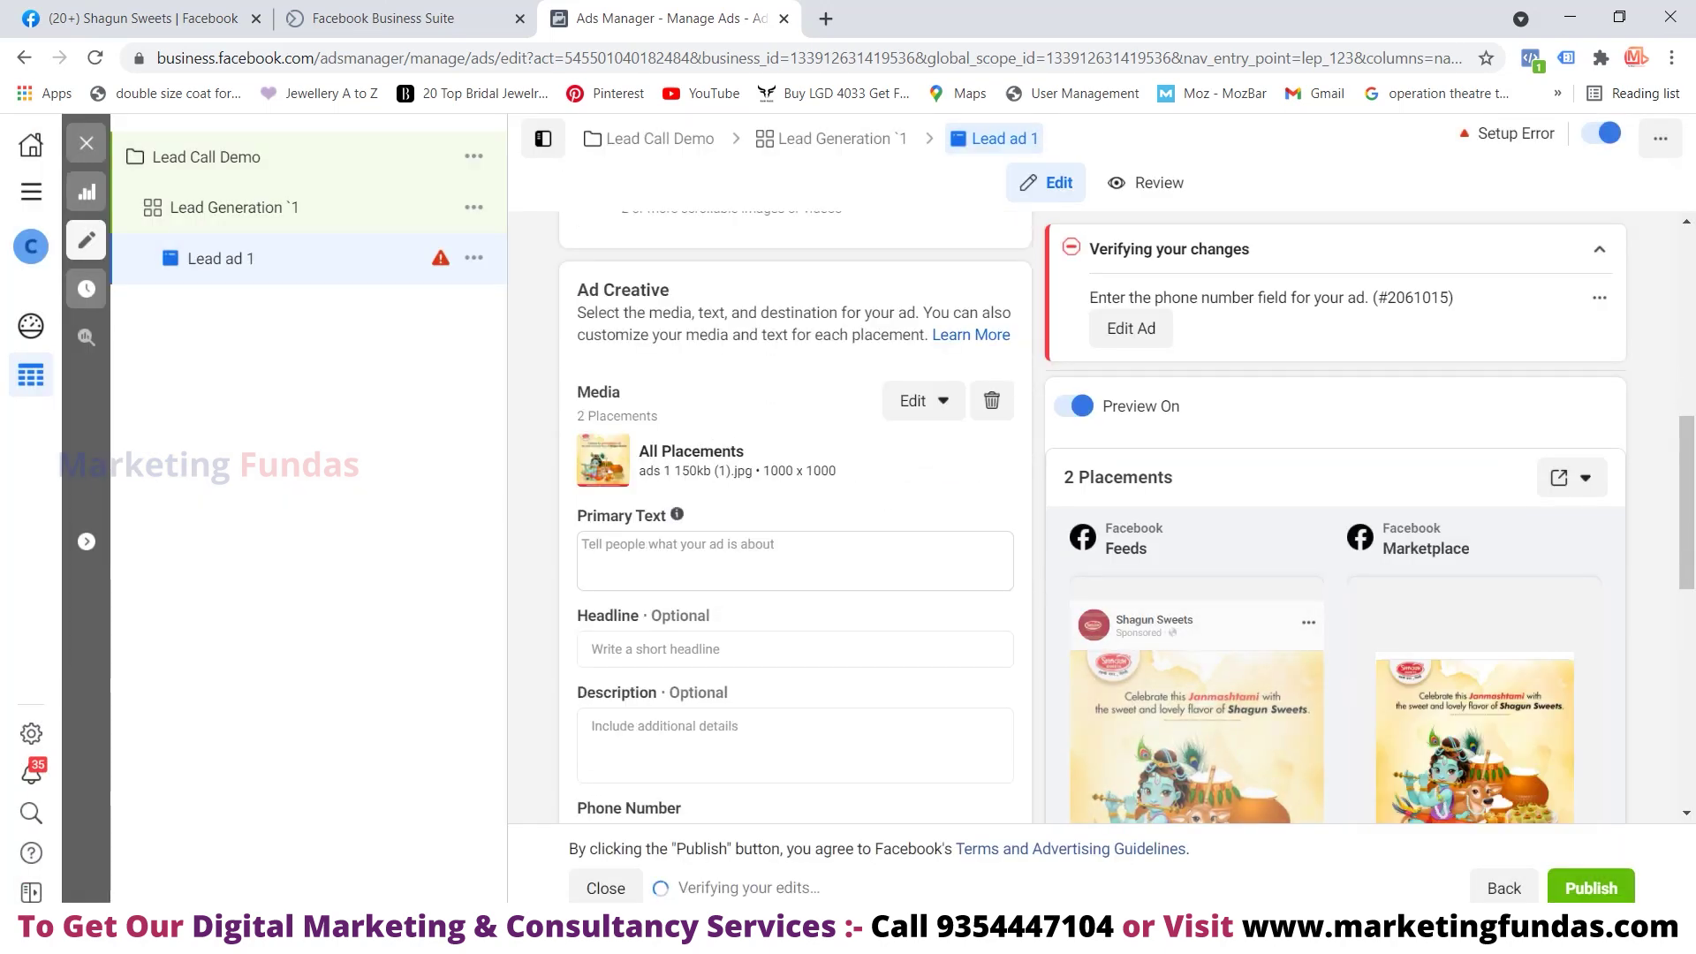
pyautogui.scroll(-3, 1413, 574)
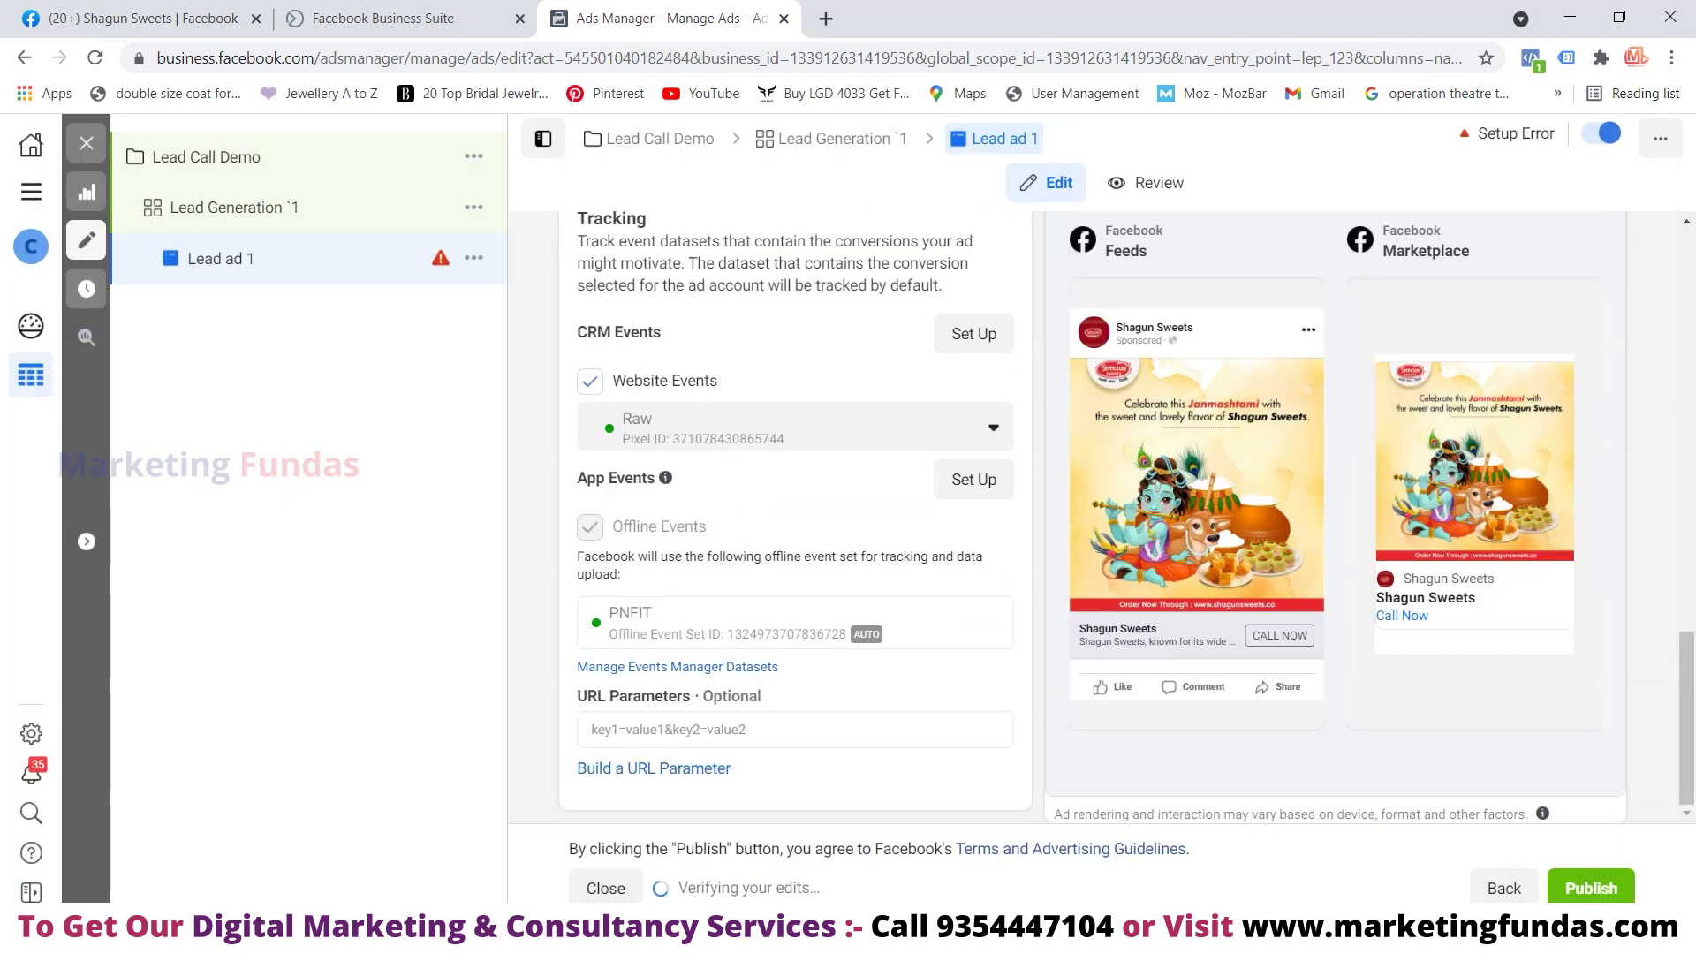
pyautogui.scroll(5, 883, 530)
pyautogui.scroll(3, 795, 530)
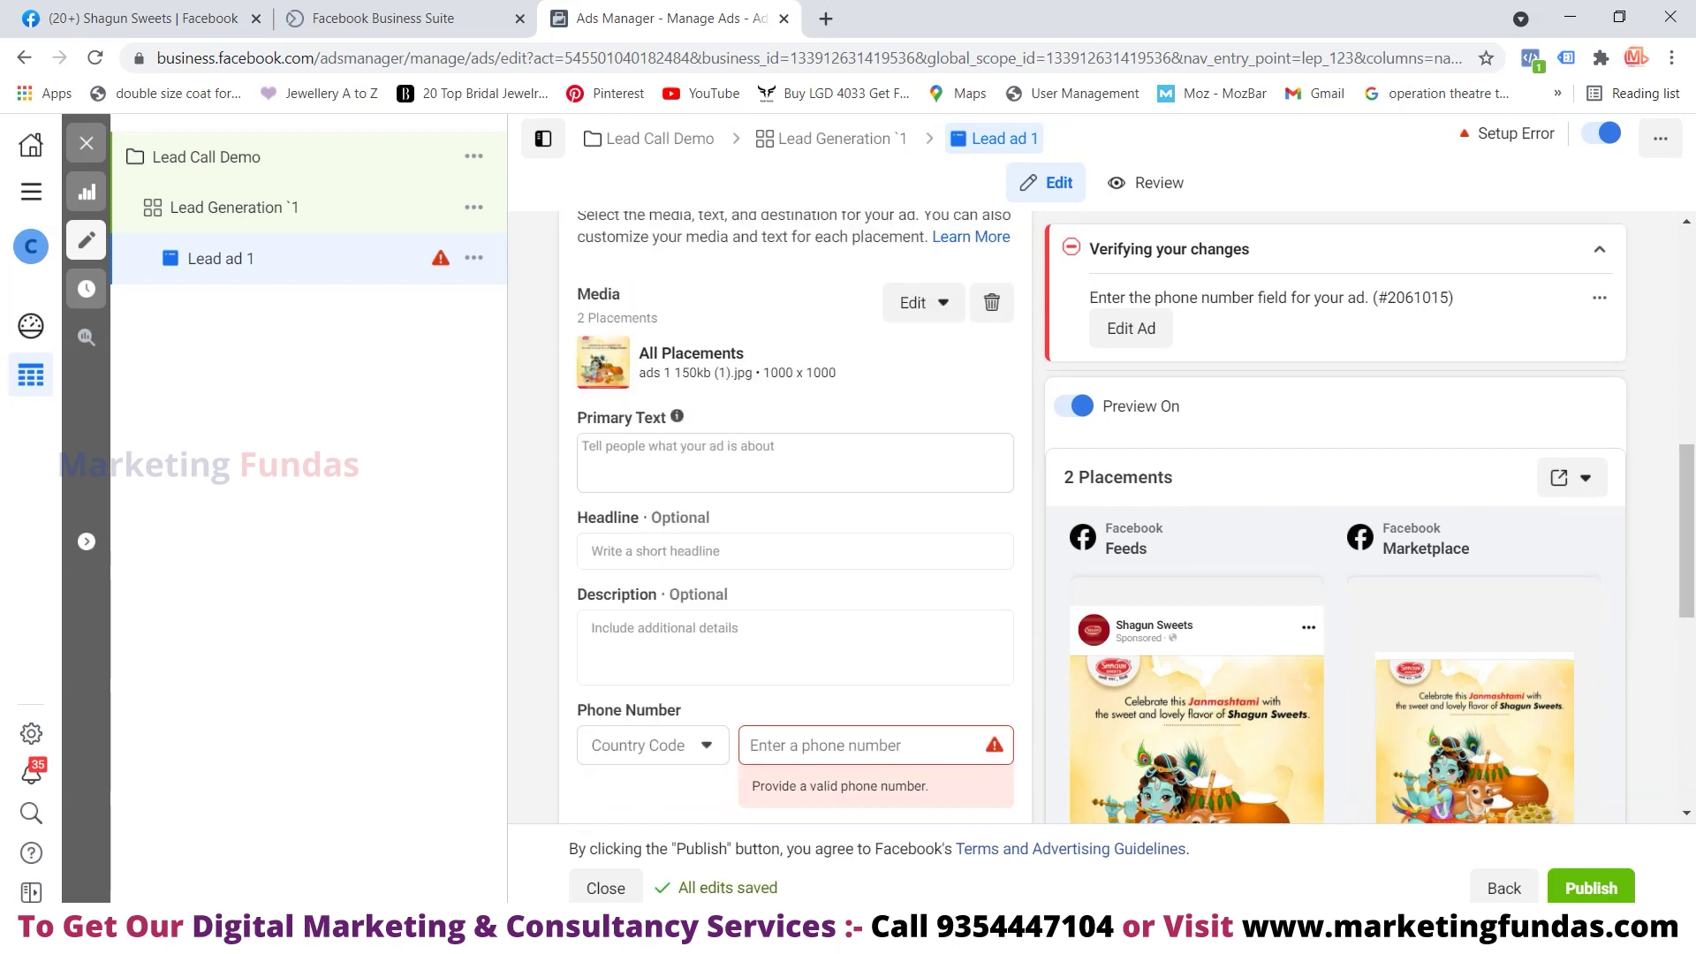
pyautogui.click(618, 459)
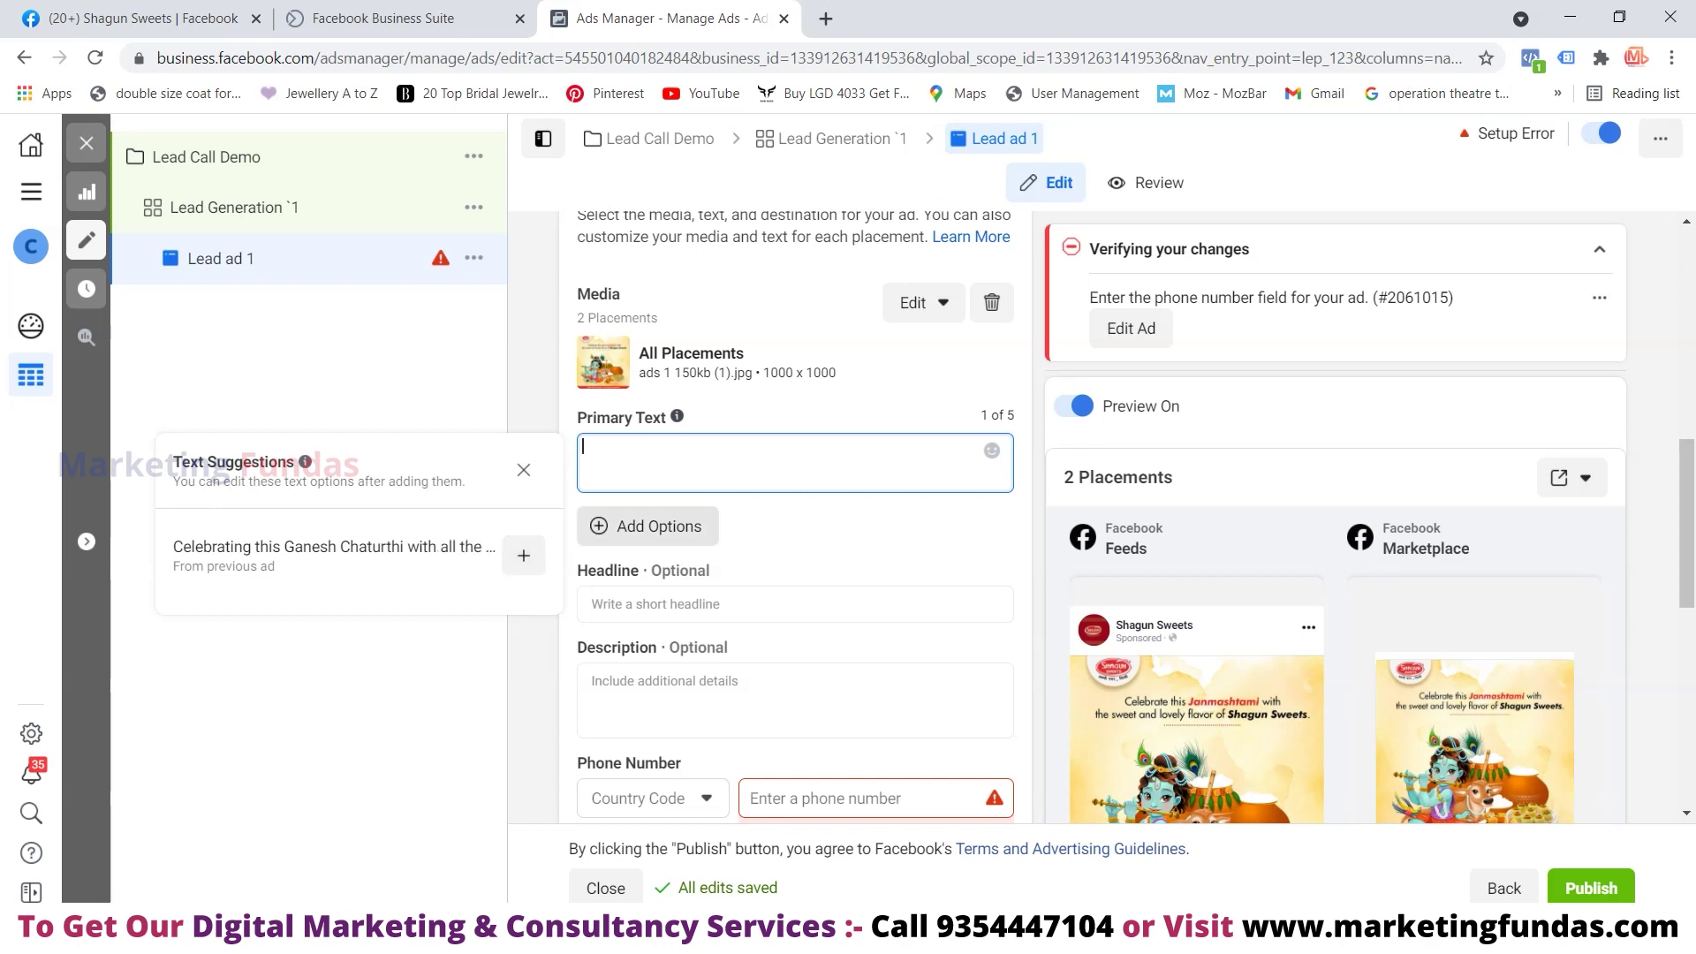
pyautogui.scroll(-3, 794, 513)
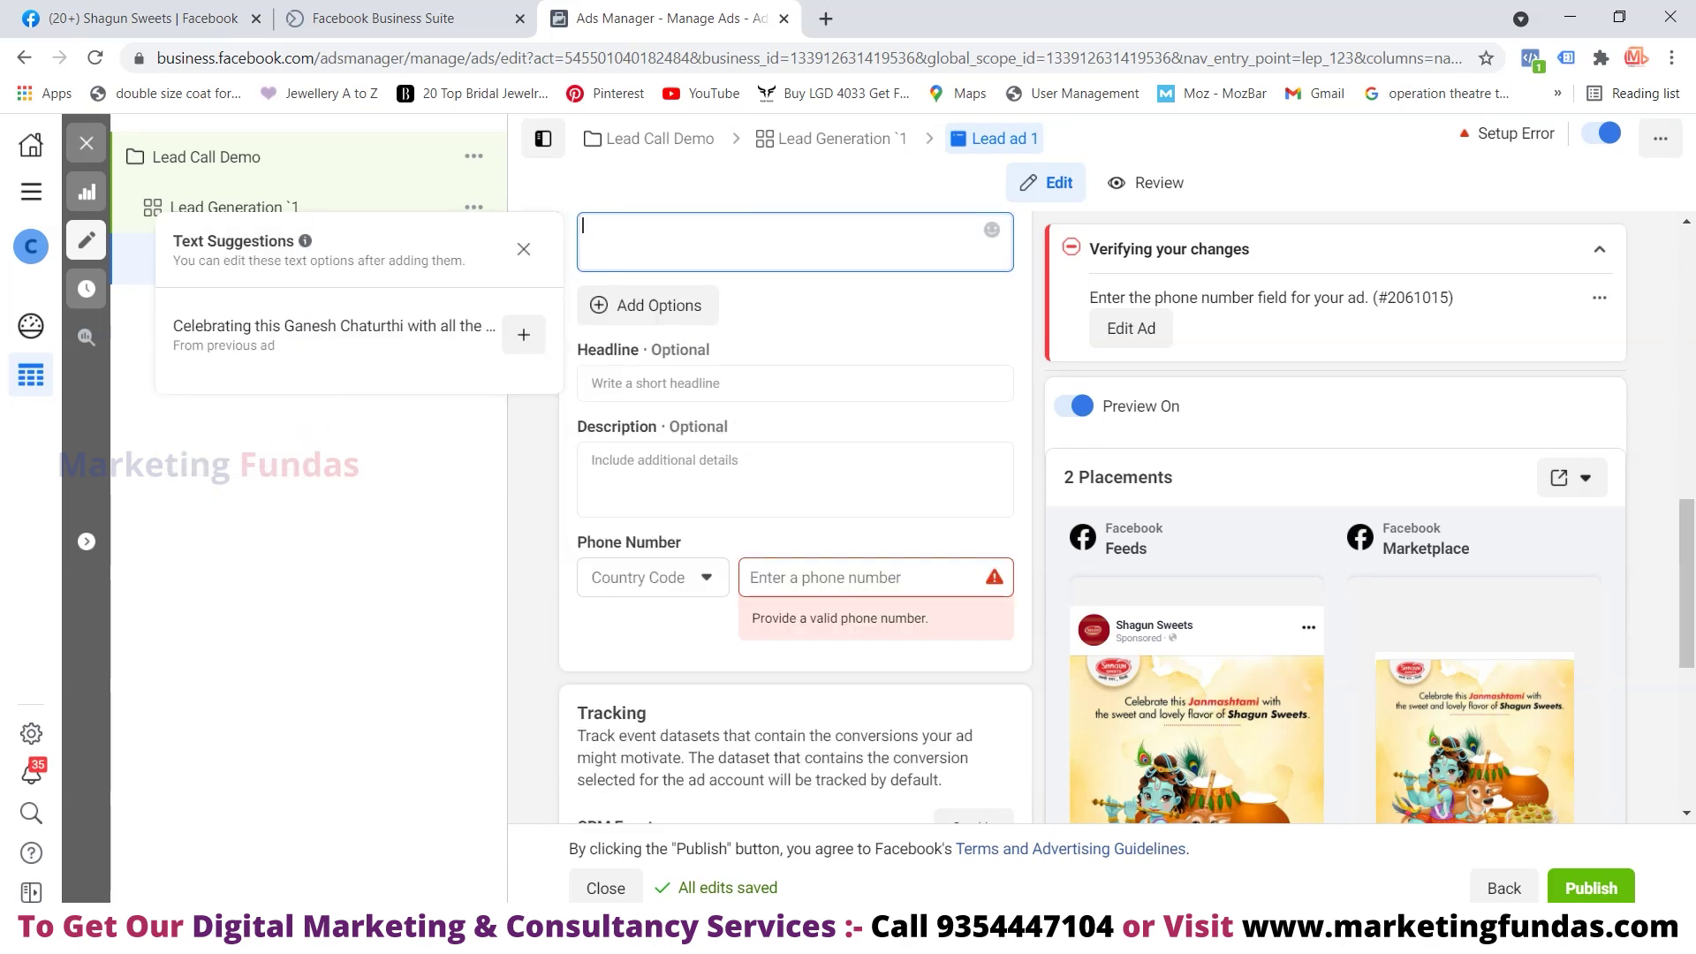
pyautogui.click(524, 334)
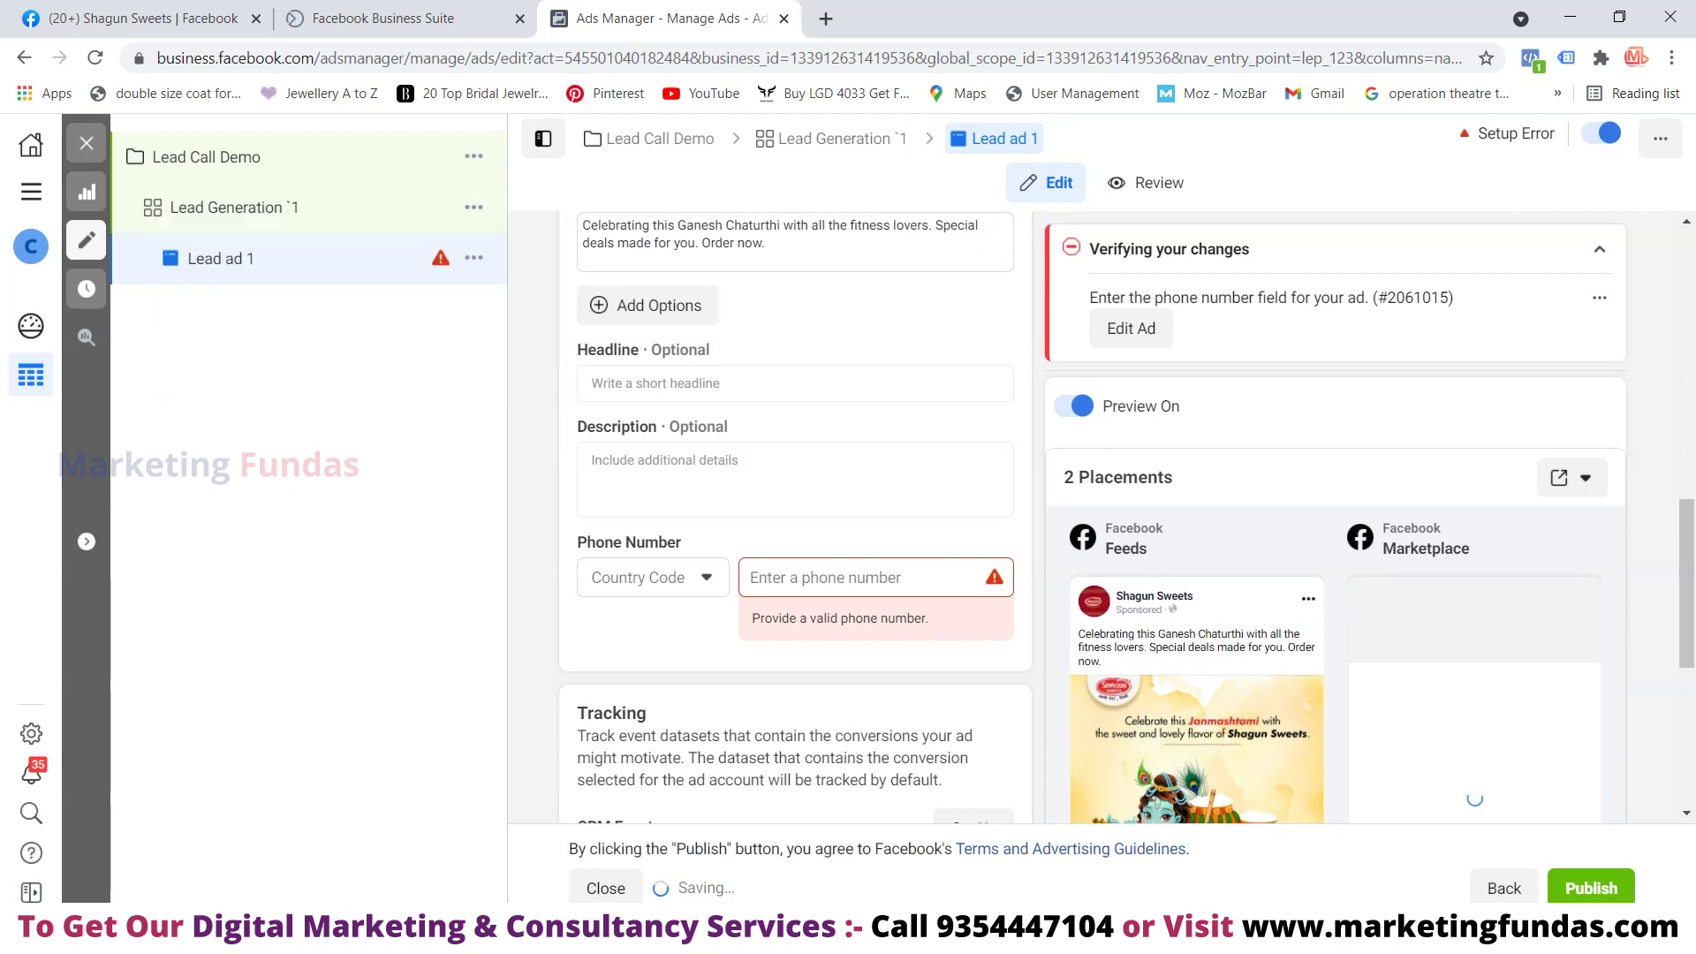
pyautogui.click(795, 383)
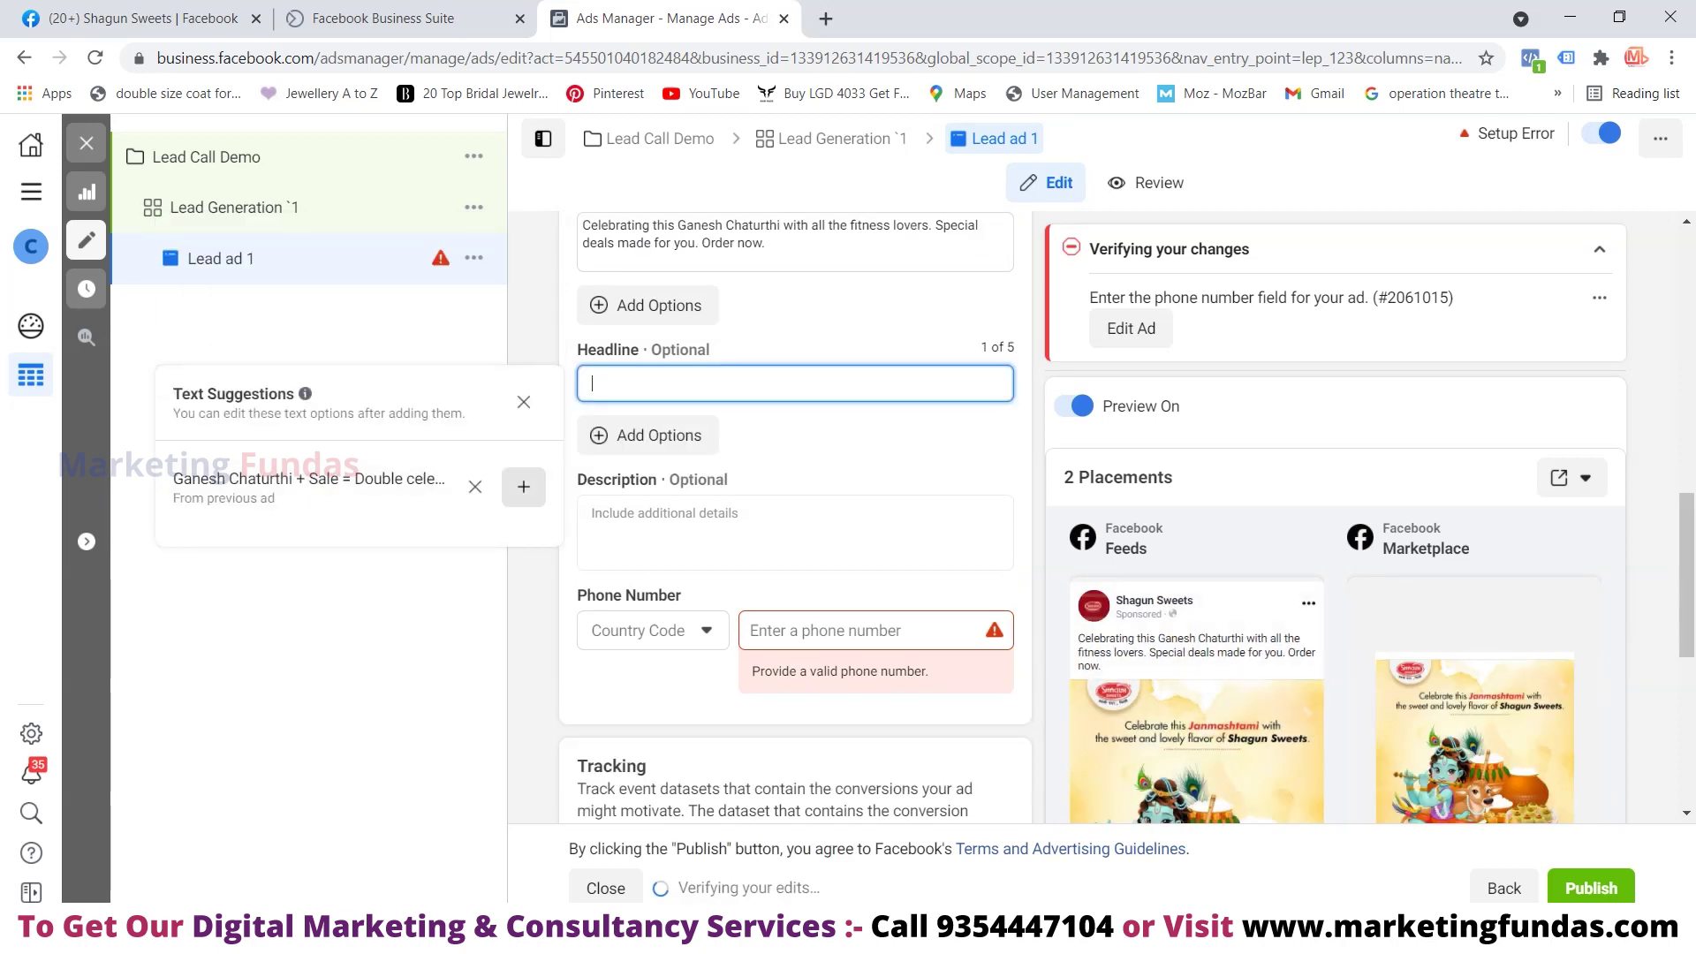
pyautogui.click(524, 487)
# Set the country code of the ad's phone number to India (+91) and clear the entered number
pyautogui.scroll(-3, 524, 487)
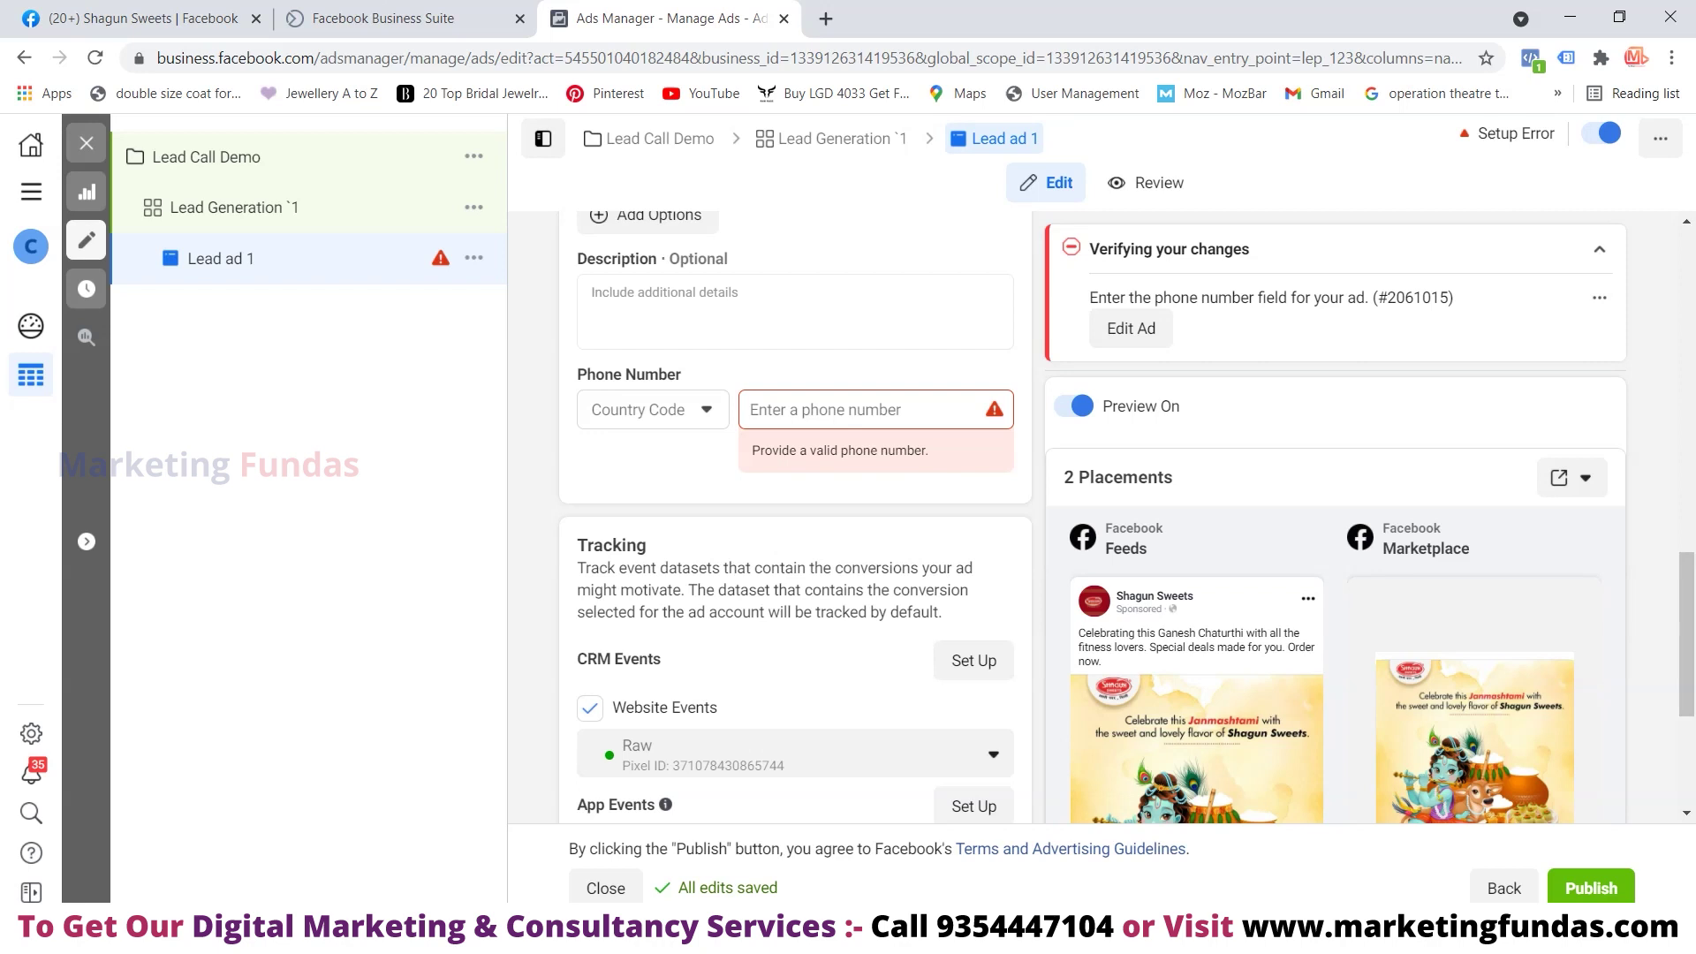
pyautogui.click(652, 409)
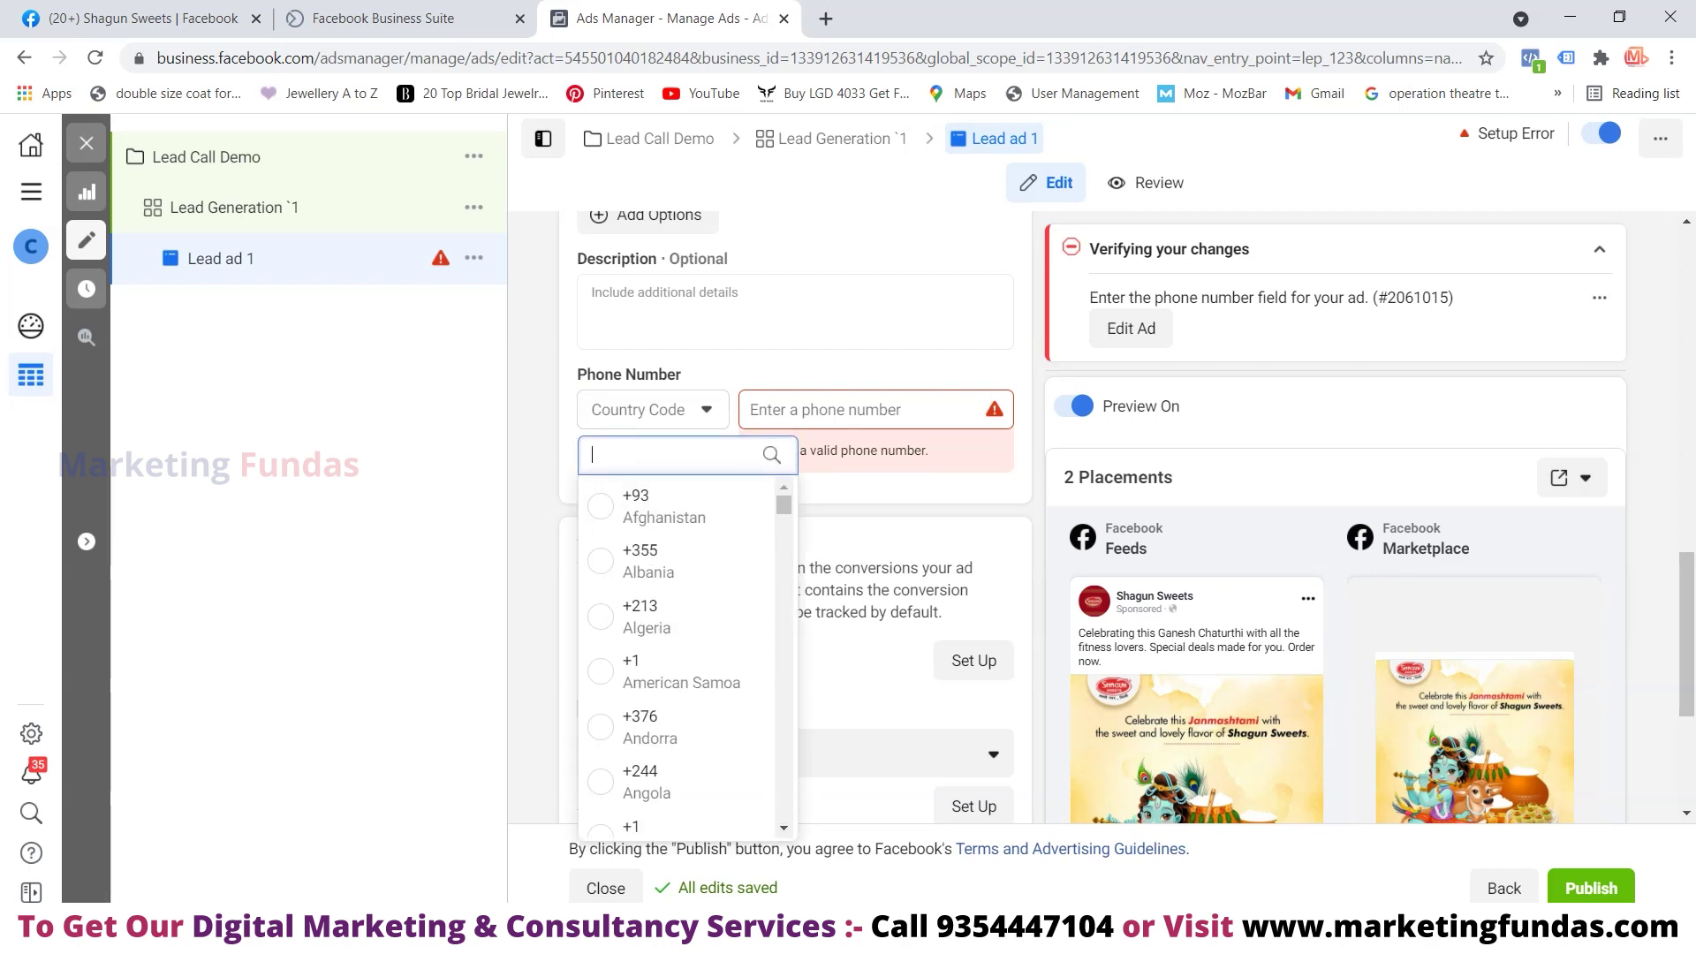
pyautogui.write('i')
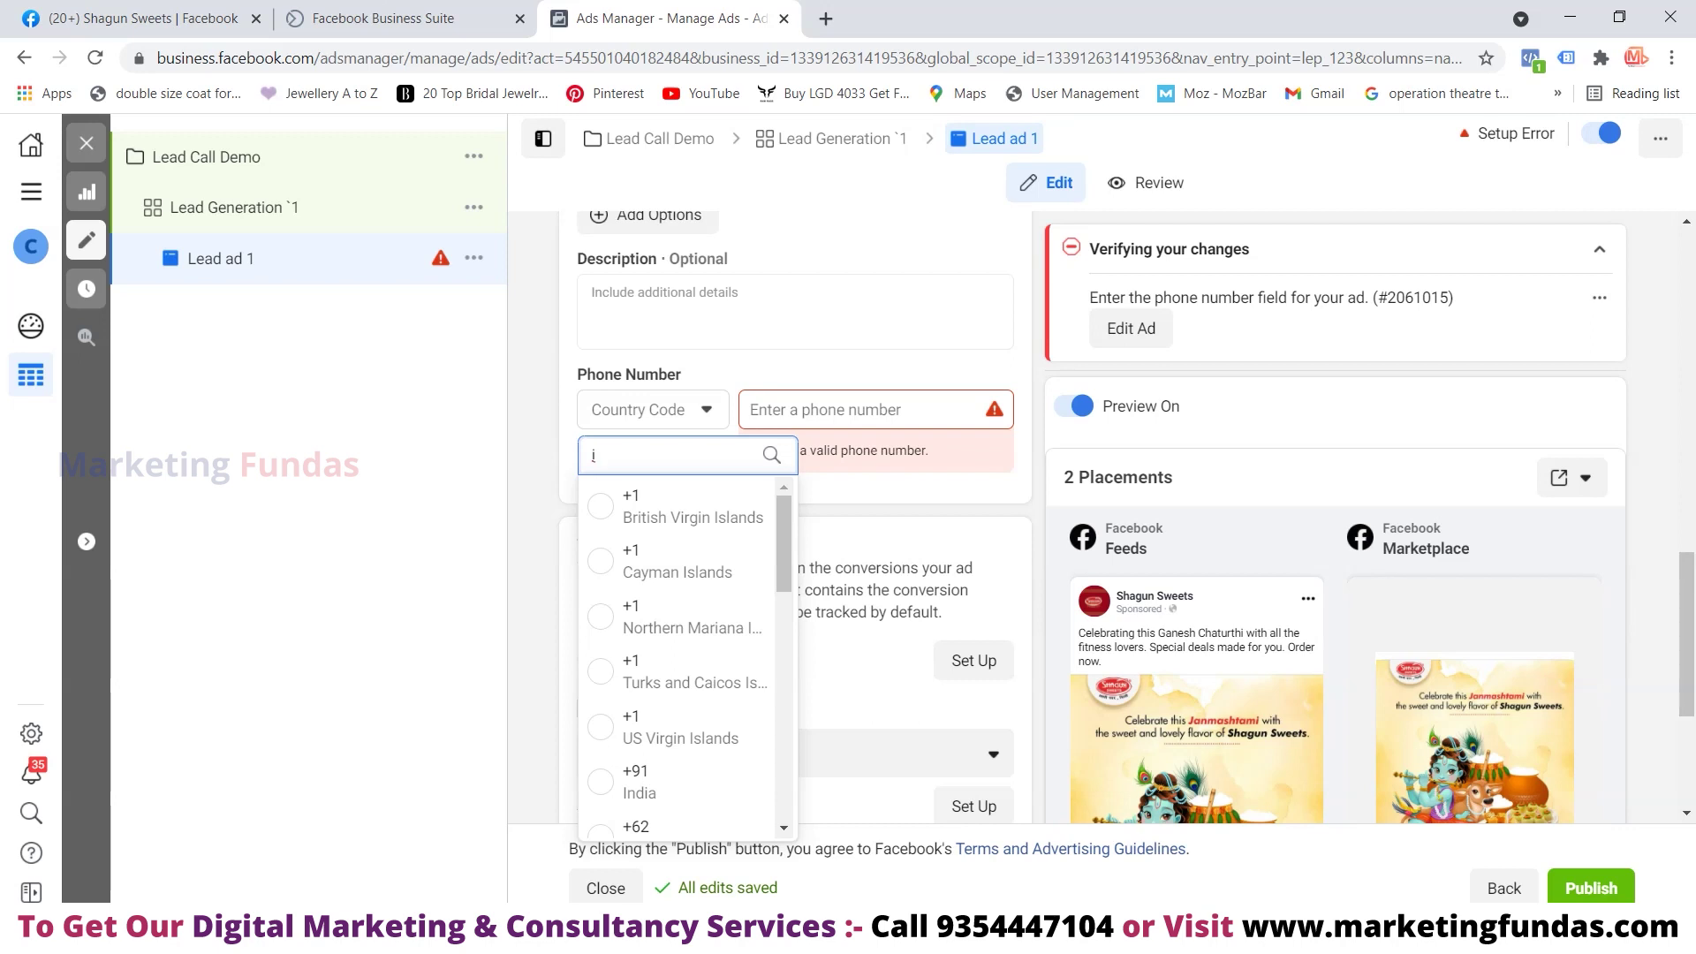
pyautogui.write('n')
pyautogui.press('Return')
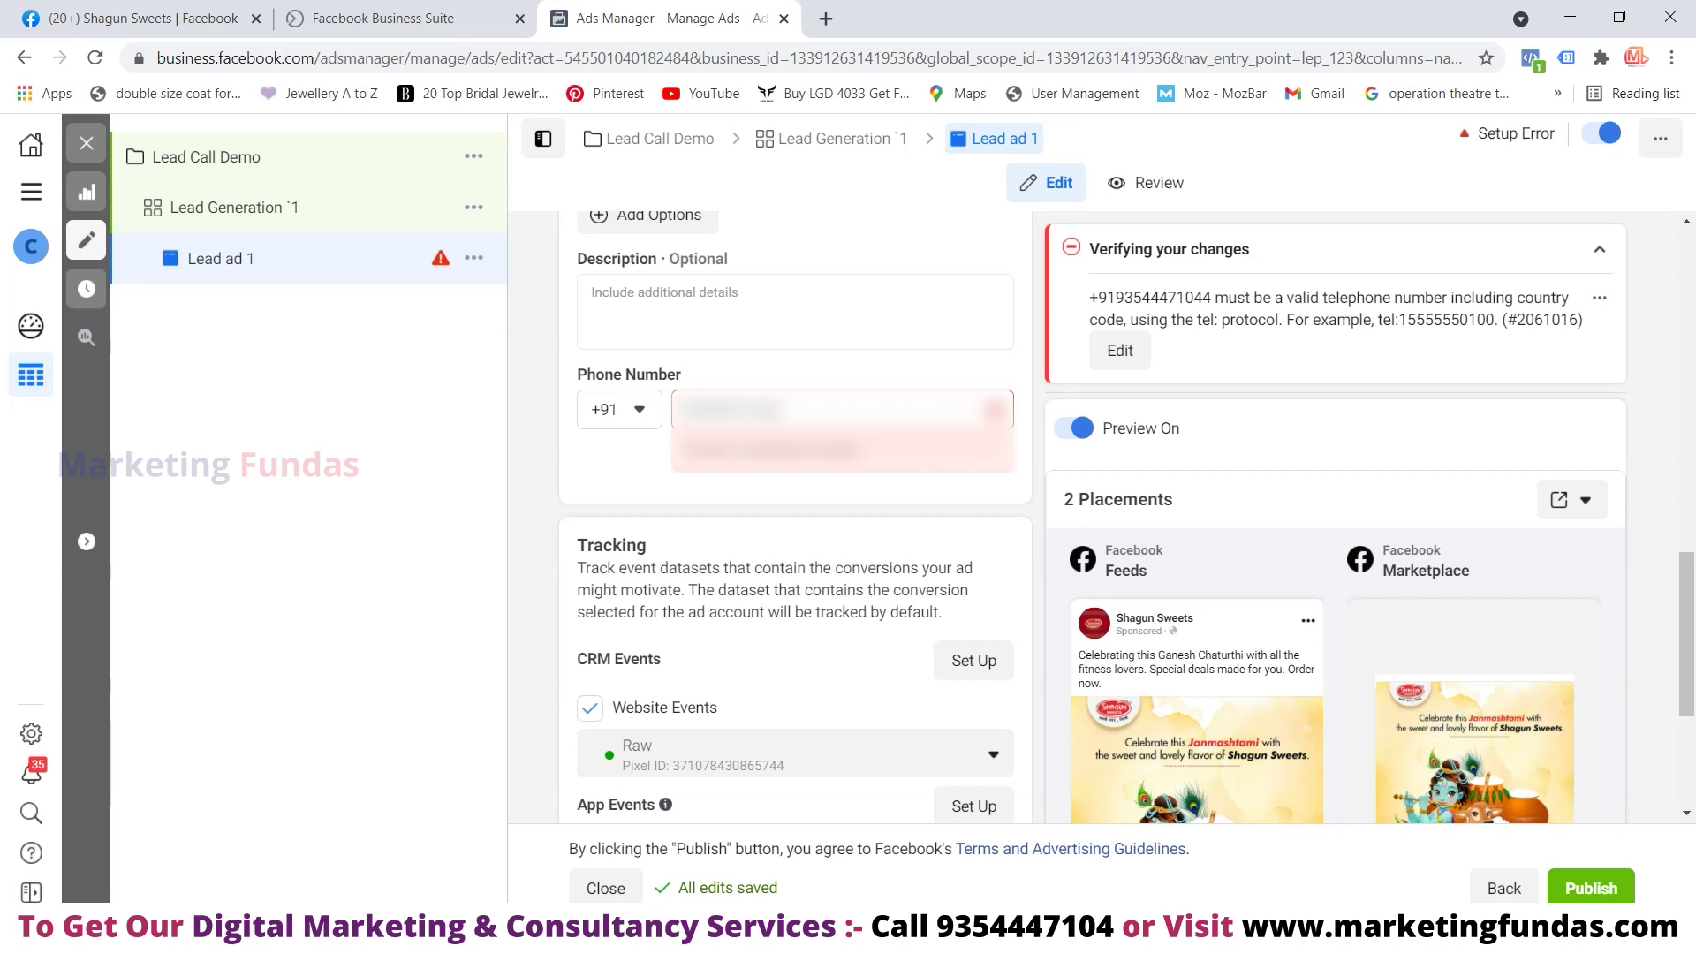
pyautogui.hotkey('ctrl', 'a')
pyautogui.press('BackSpace')
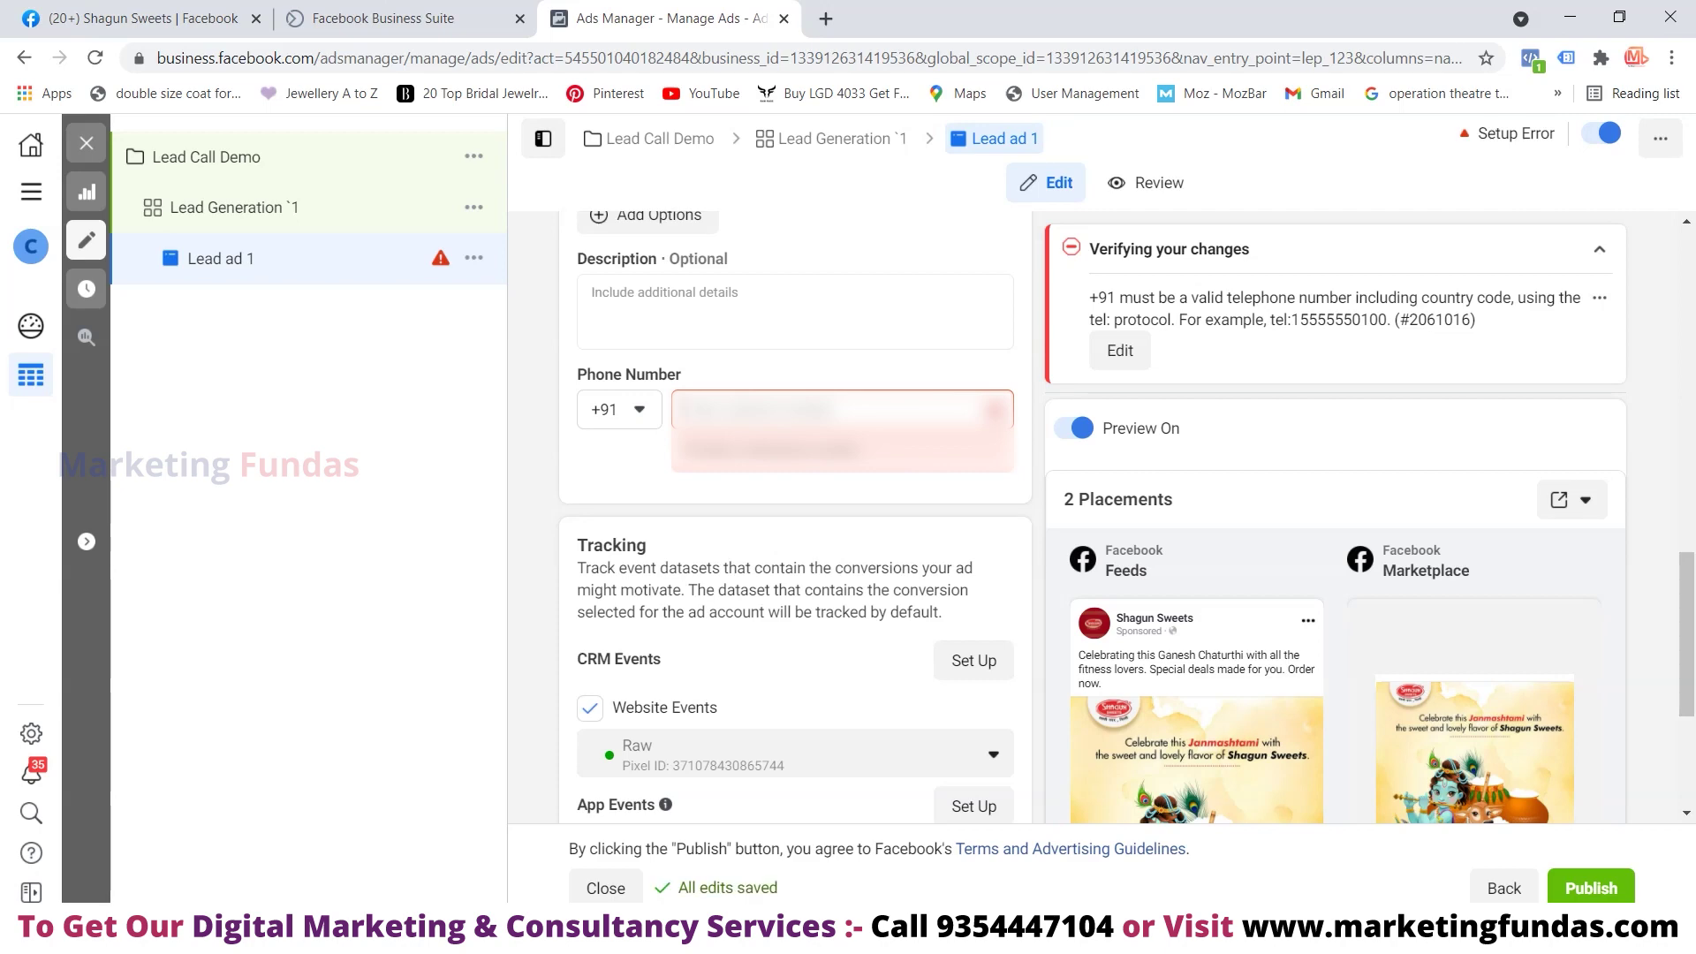
# Examine the ad's tracking settings for CRM, website, app and offline events, along with its placement previews
pyautogui.scroll(-3, 794, 530)
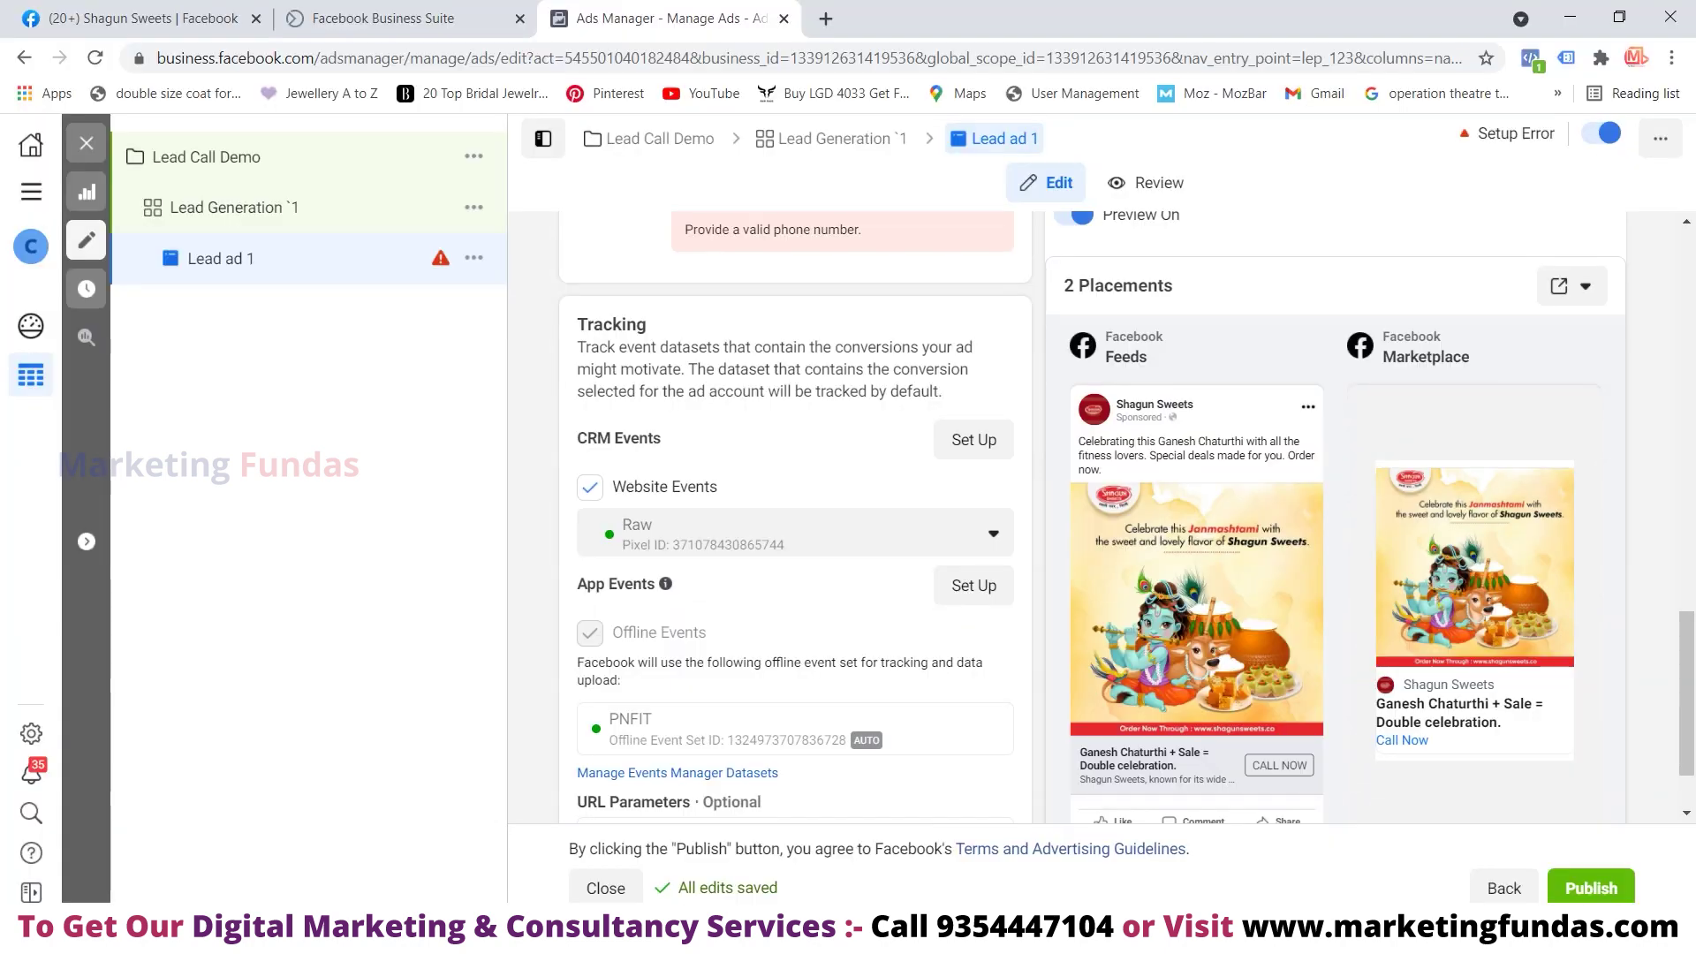
pyautogui.scroll(-1, 794, 530)
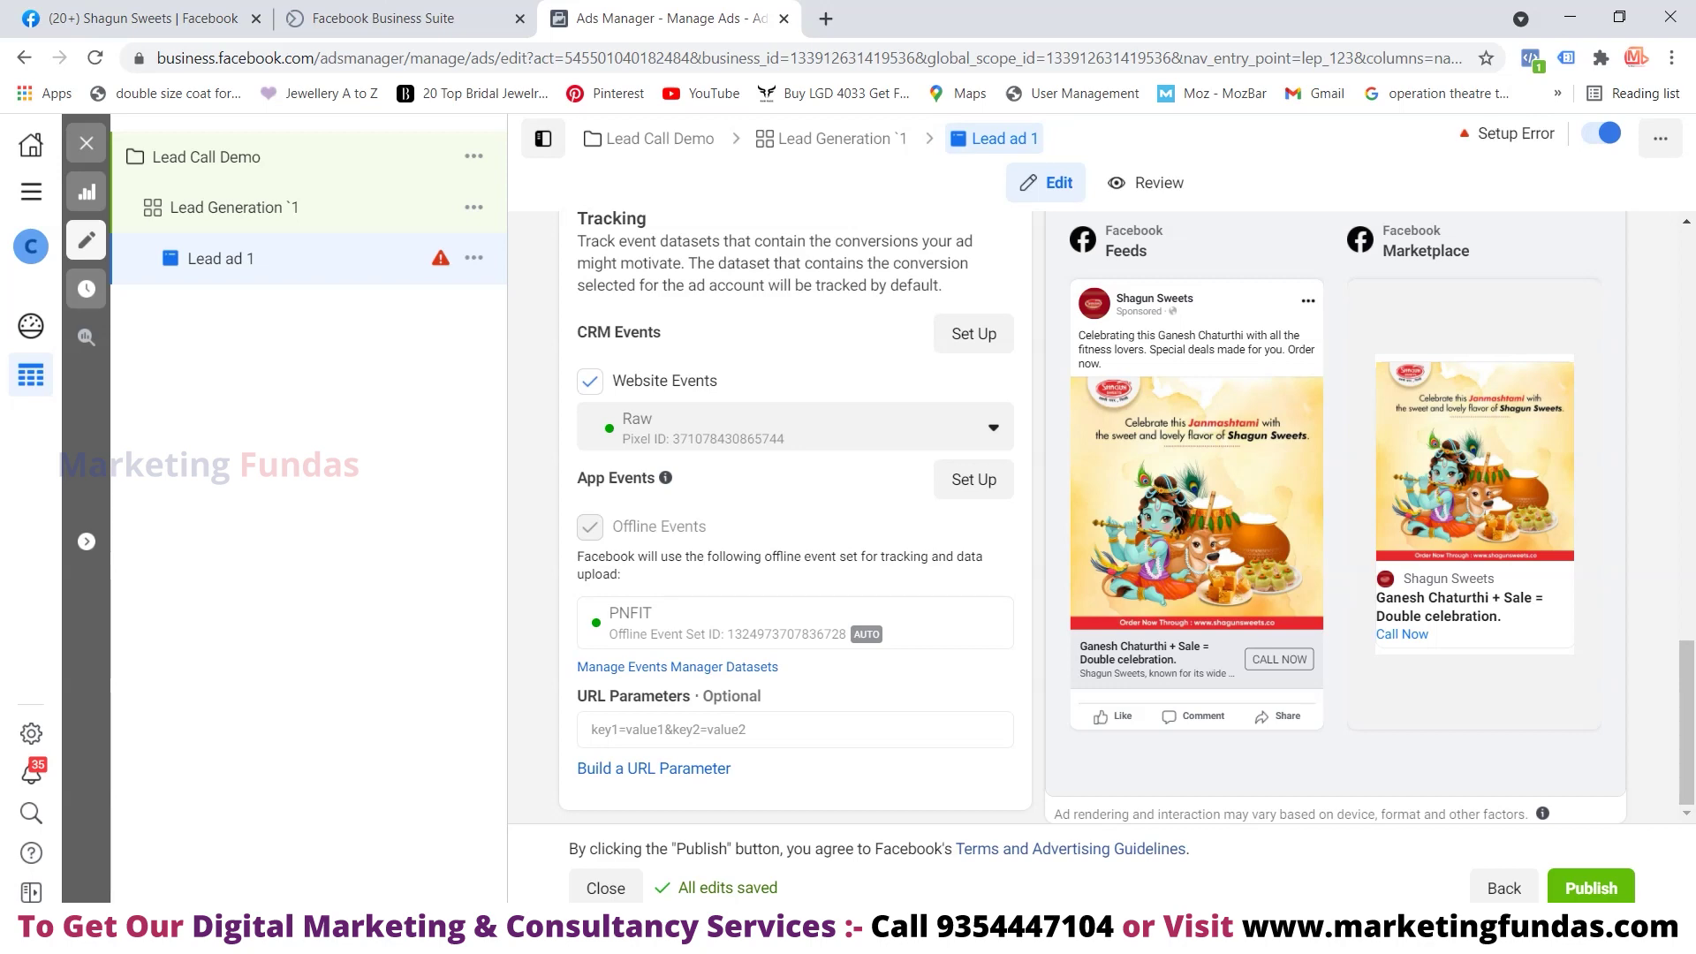
pyautogui.scroll(2, 795, 530)
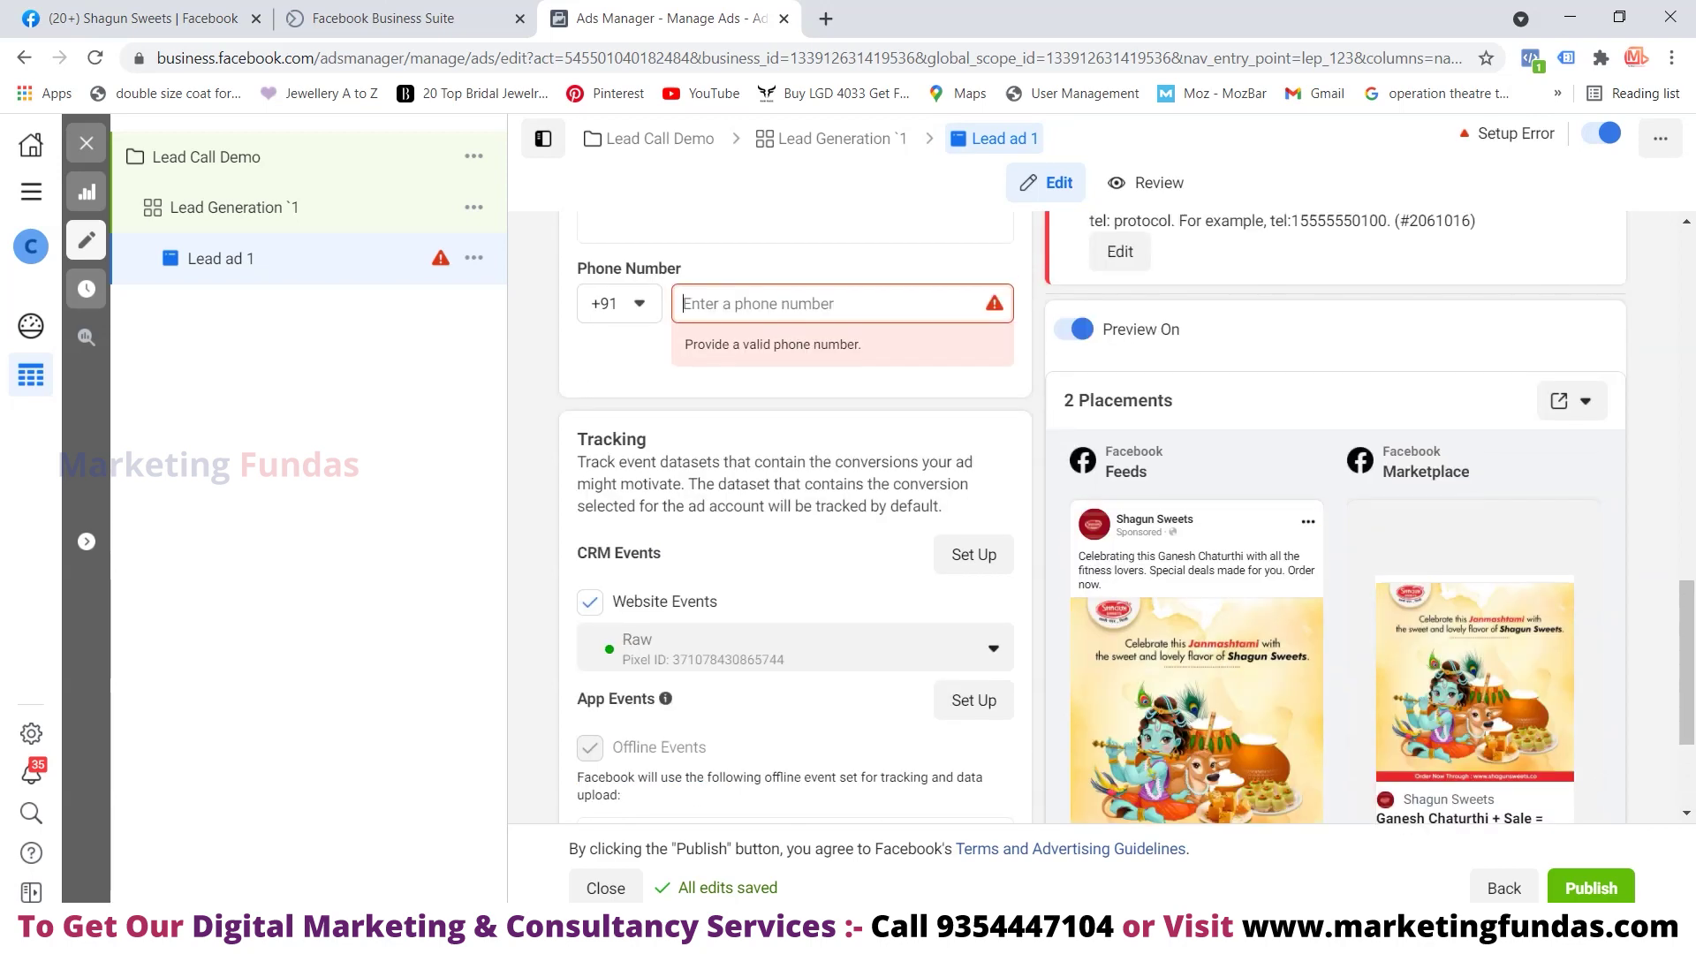
pyautogui.scroll(2, 795, 529)
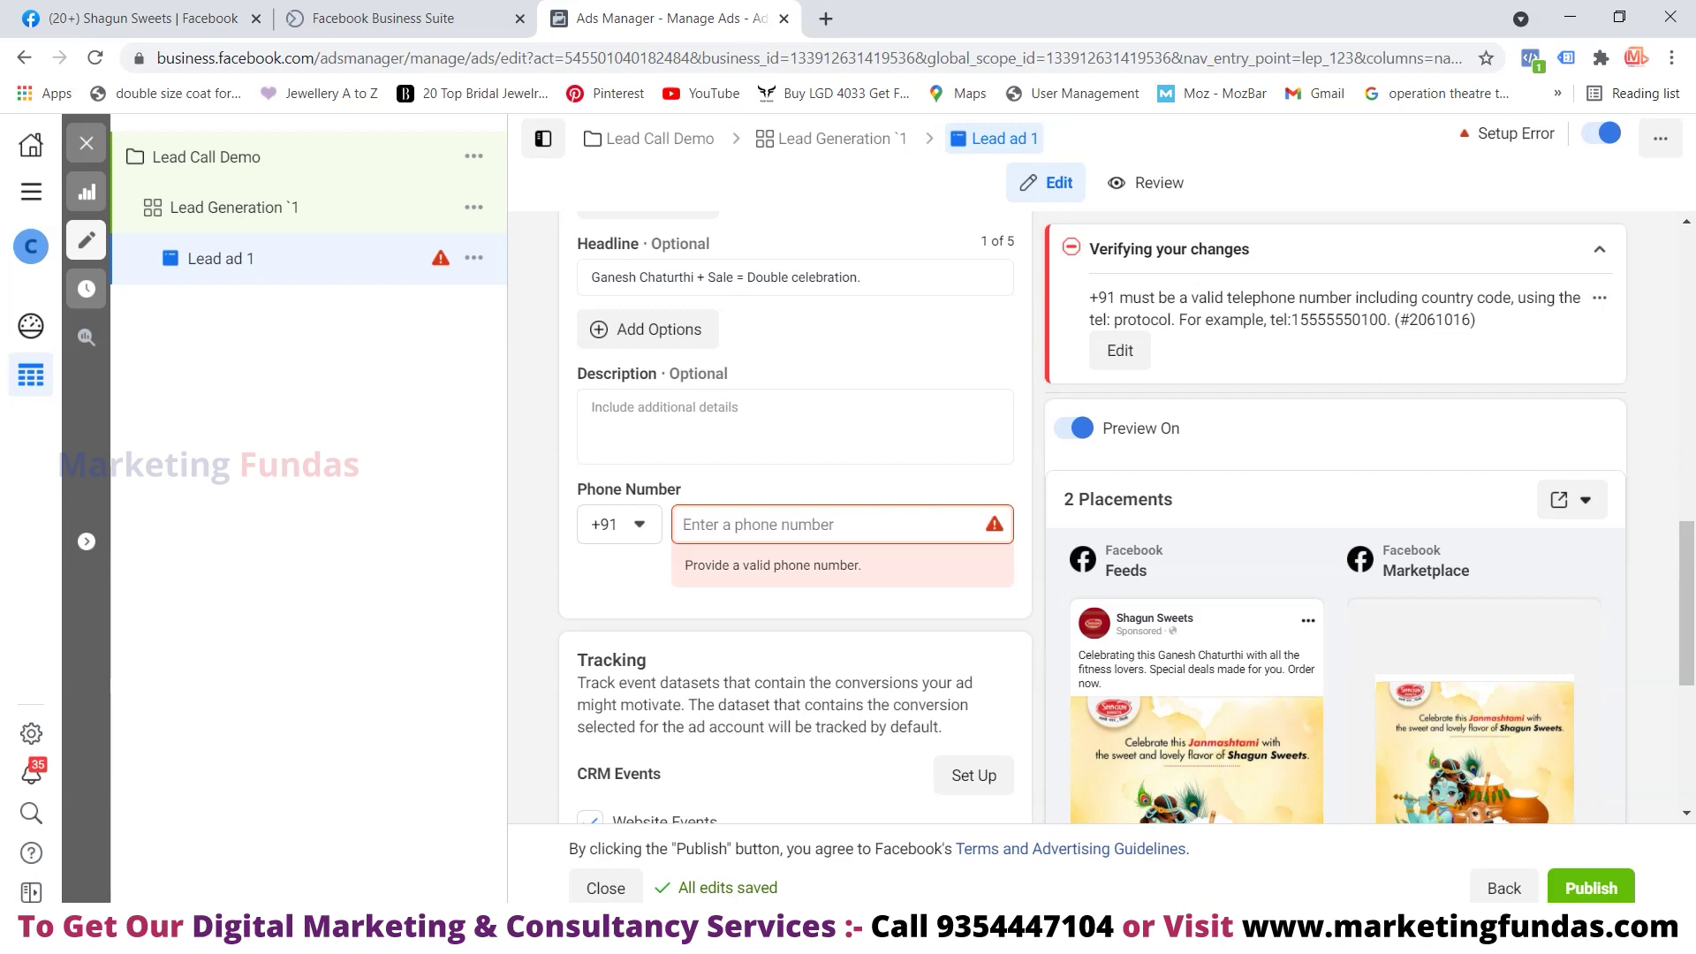
pyautogui.scroll(-3, 794, 530)
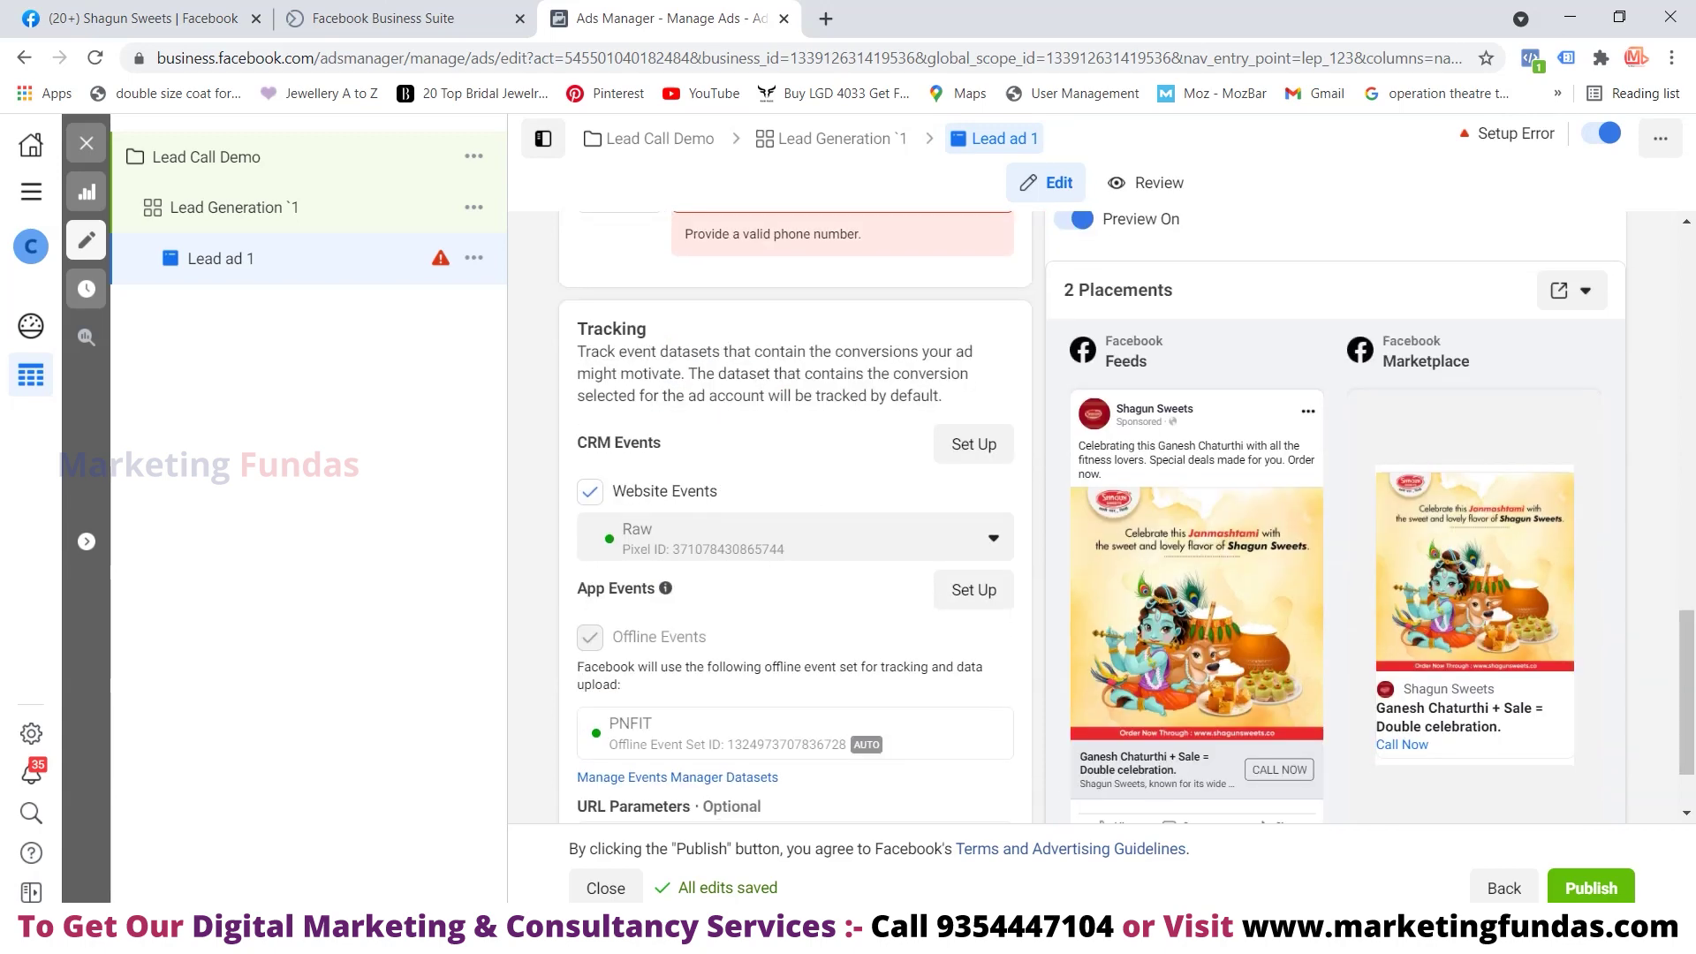
pyautogui.scroll(-2, 795, 530)
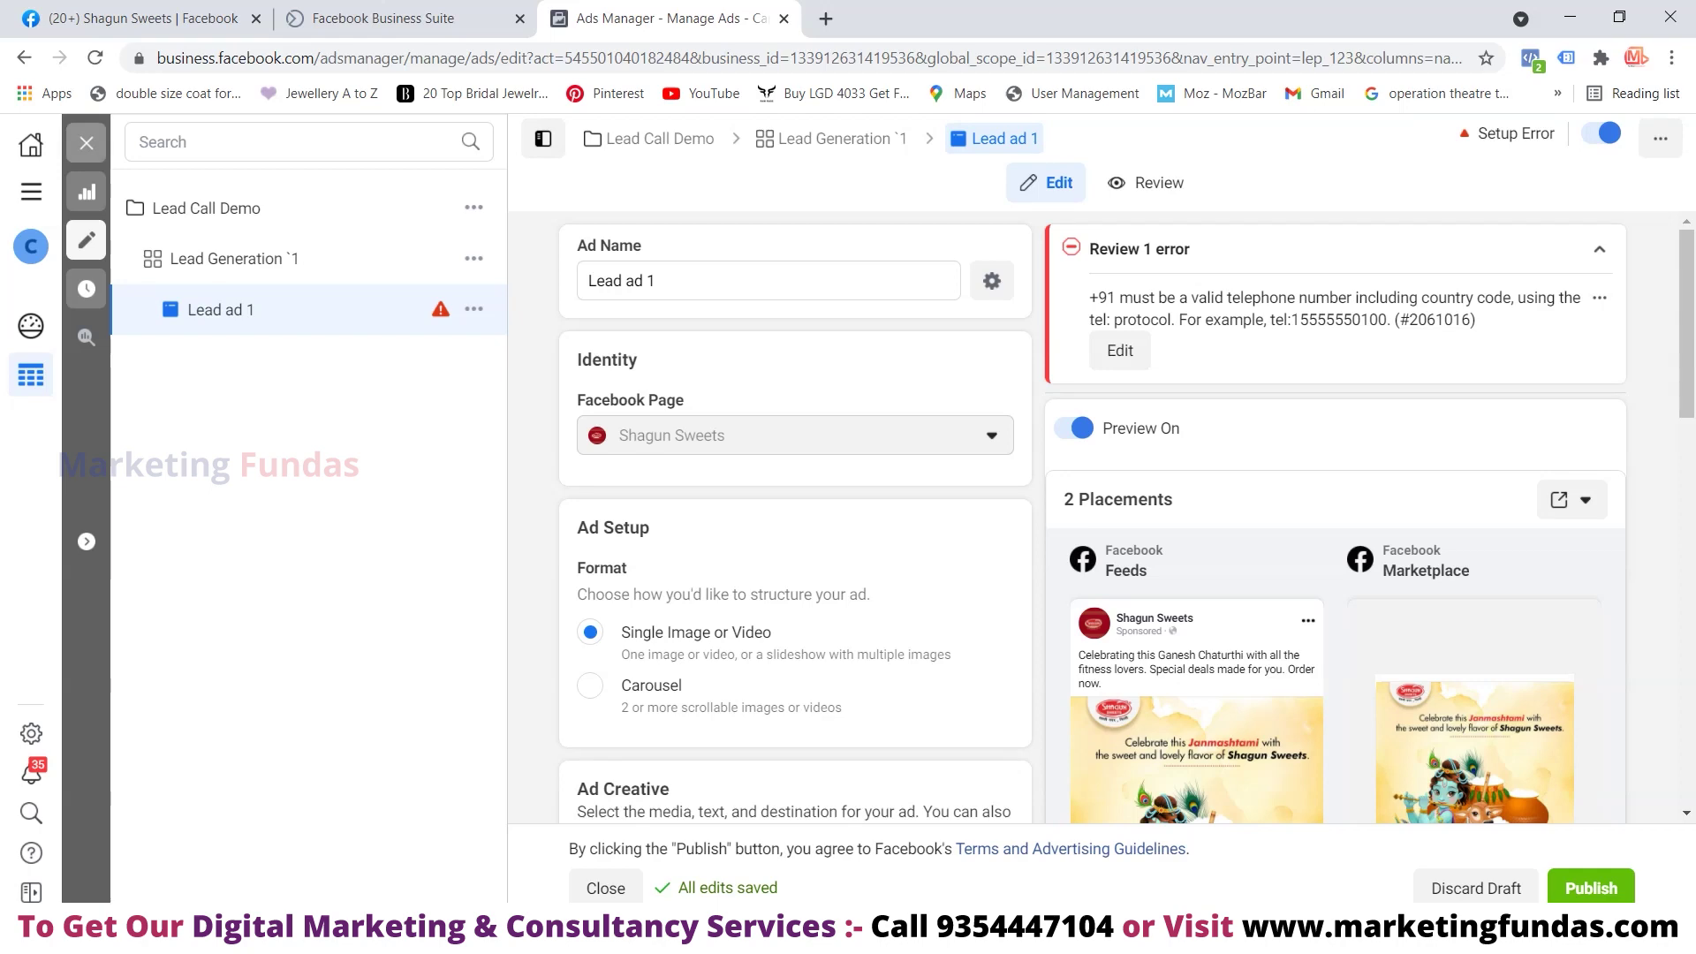
# Close the ad editor without publishing the draft and show the list of campaigns
pyautogui.click(86, 142)
pyautogui.click(890, 517)
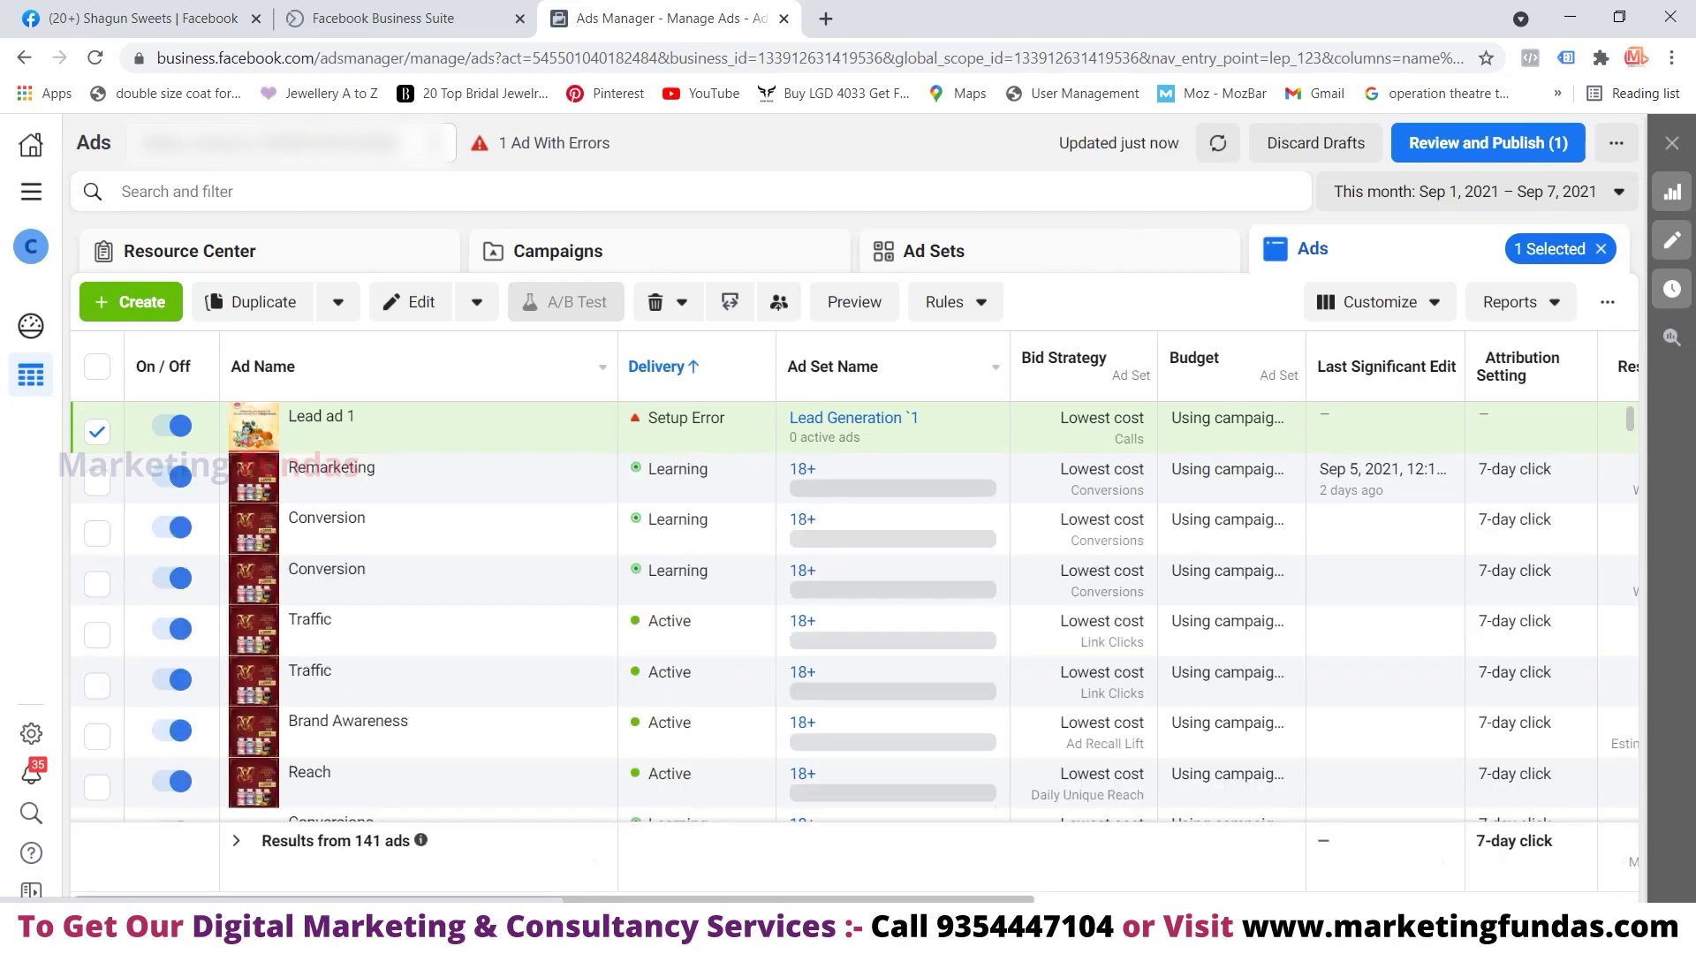
pyautogui.click(558, 251)
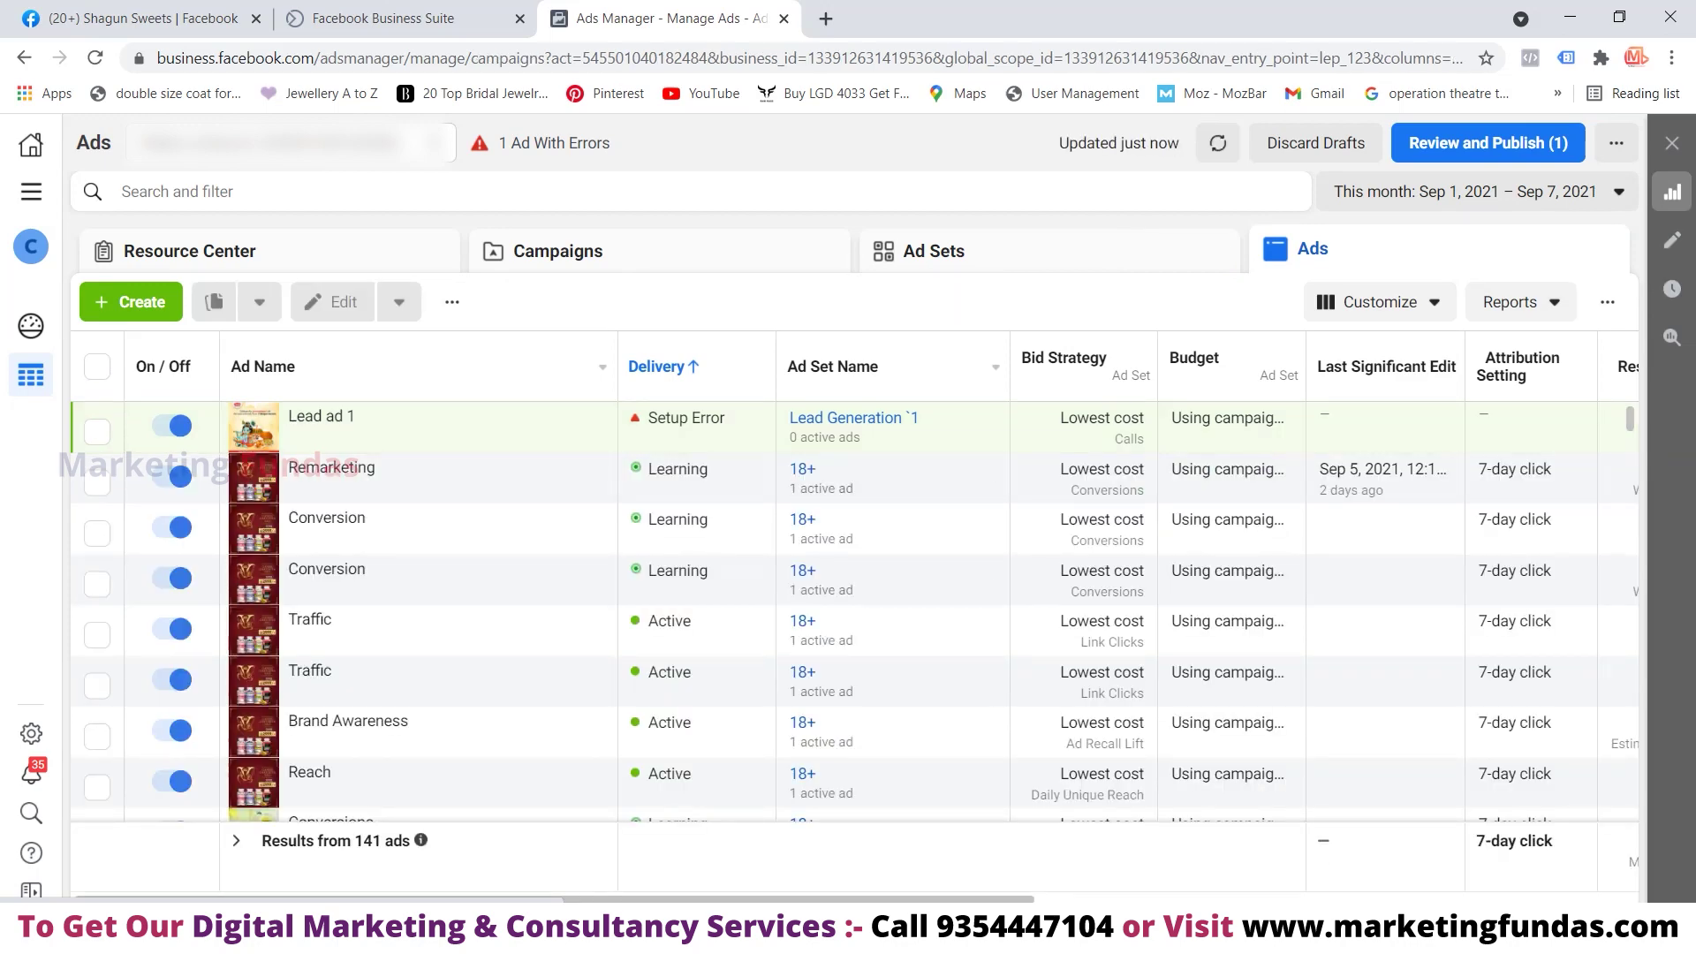
# Look through the campaign list, locating Lead Call Demo and checking the delivery and results of the campaigns
pyautogui.scroll(-5, 848, 600)
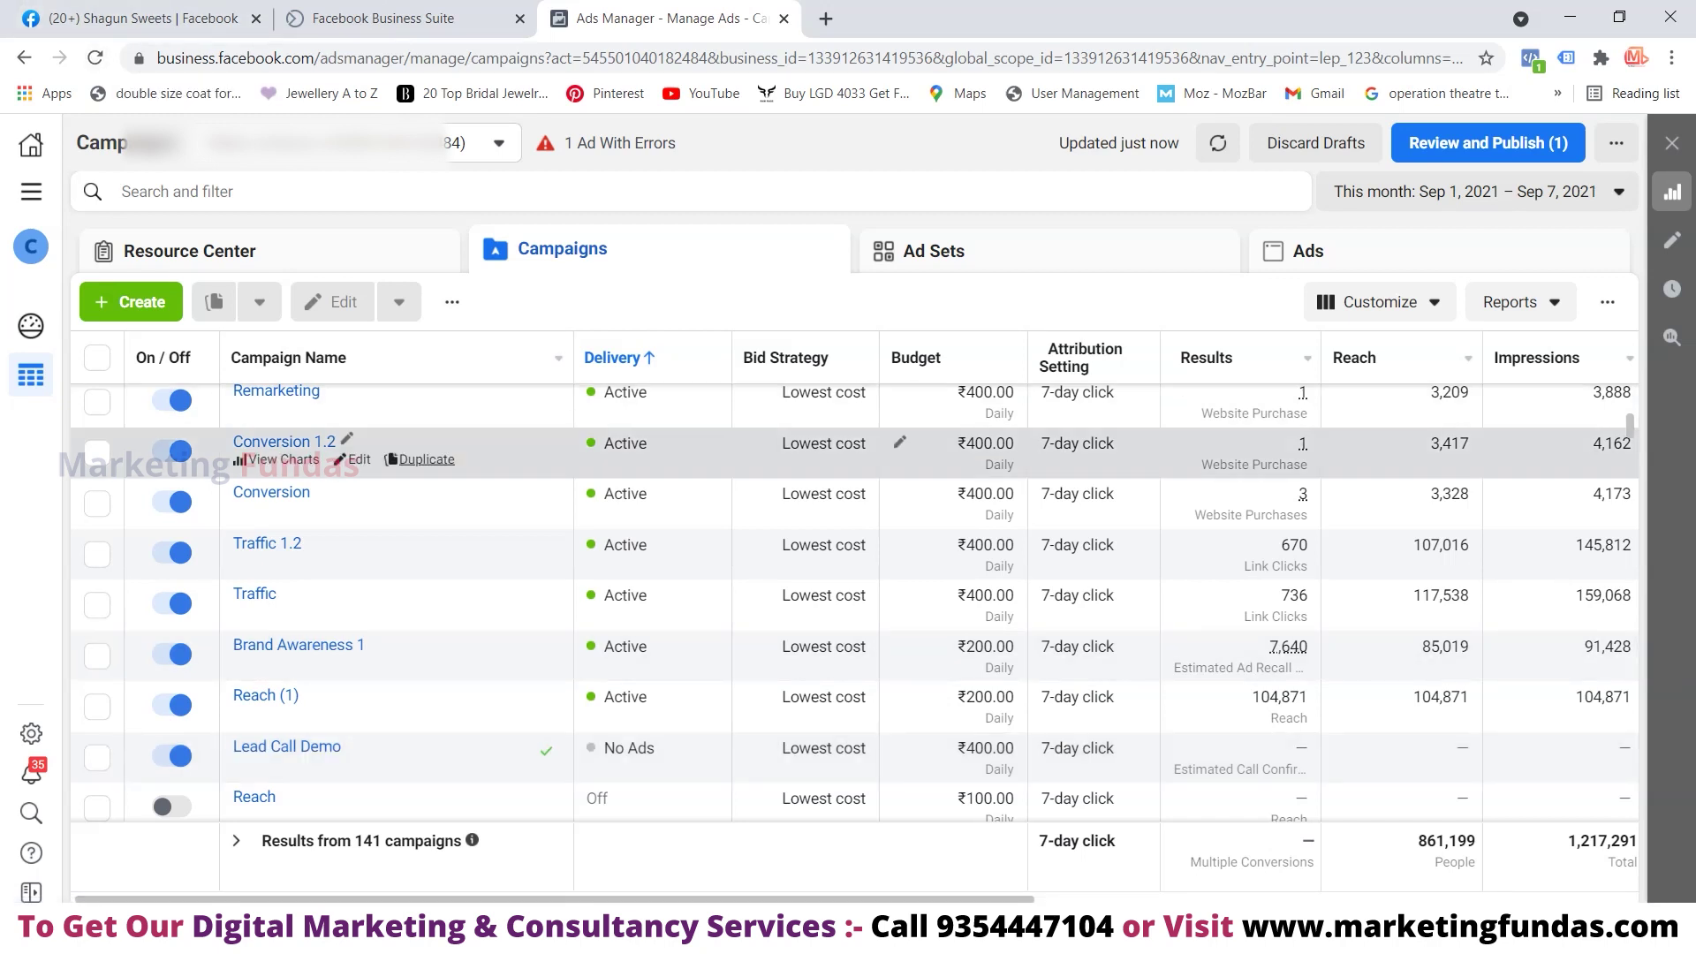
pyautogui.scroll(2, 927, 482)
pyautogui.scroll(-3, 927, 494)
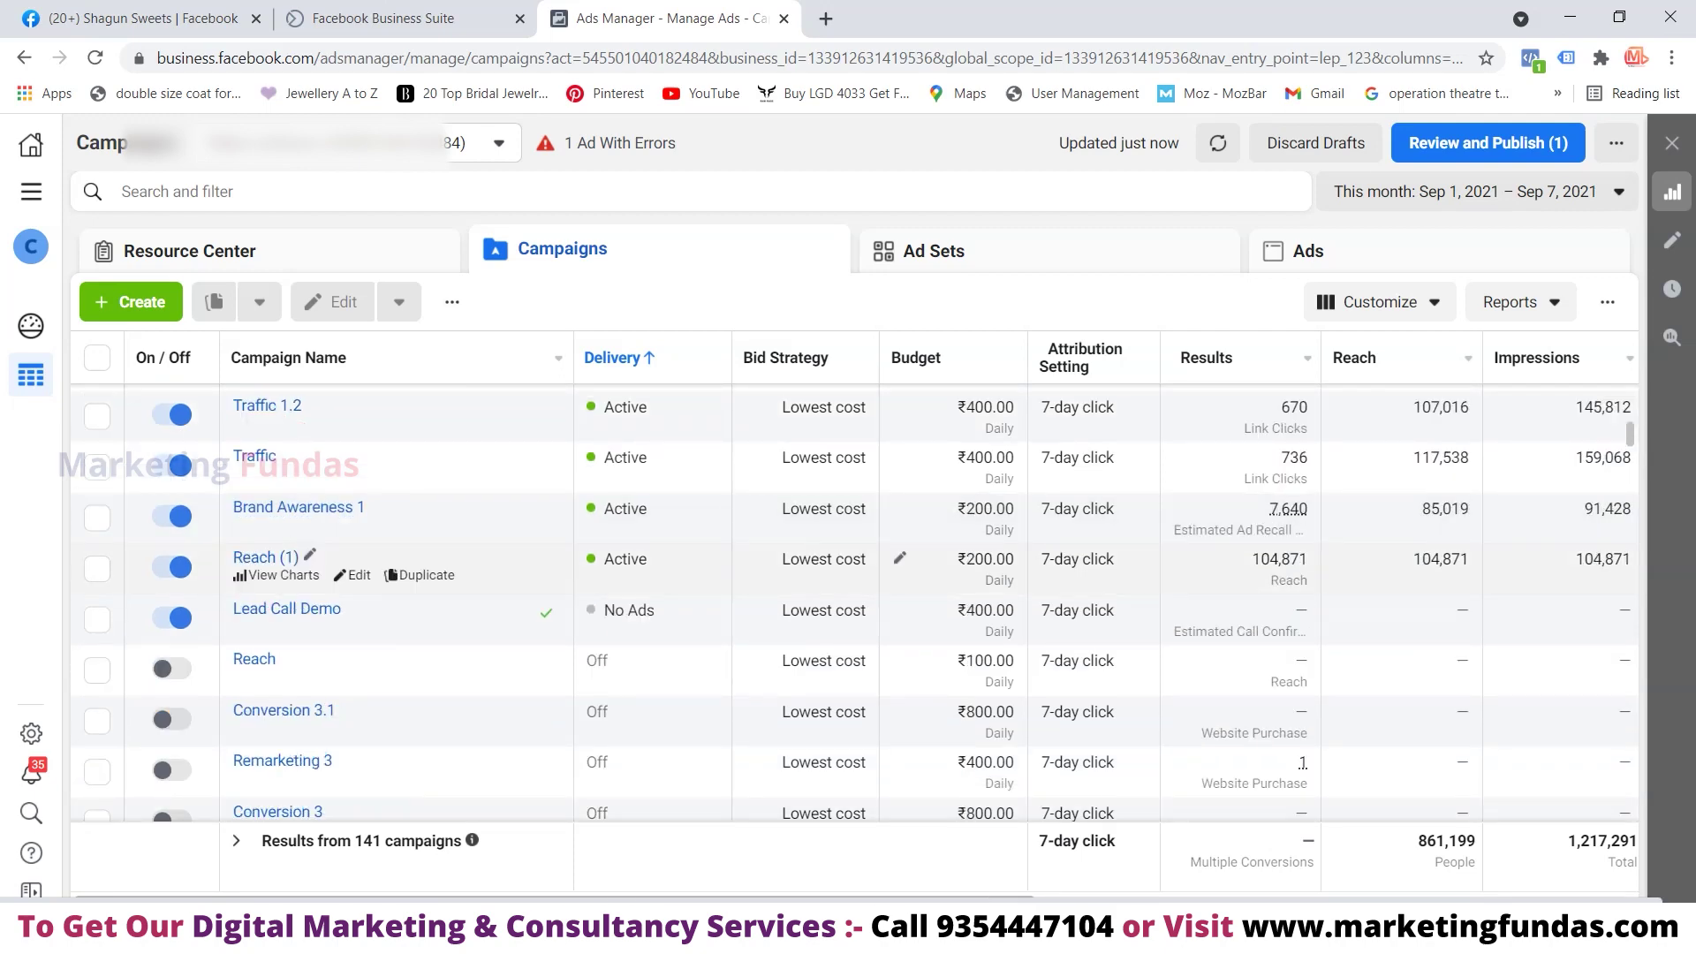
pyautogui.scroll(3, 901, 556)
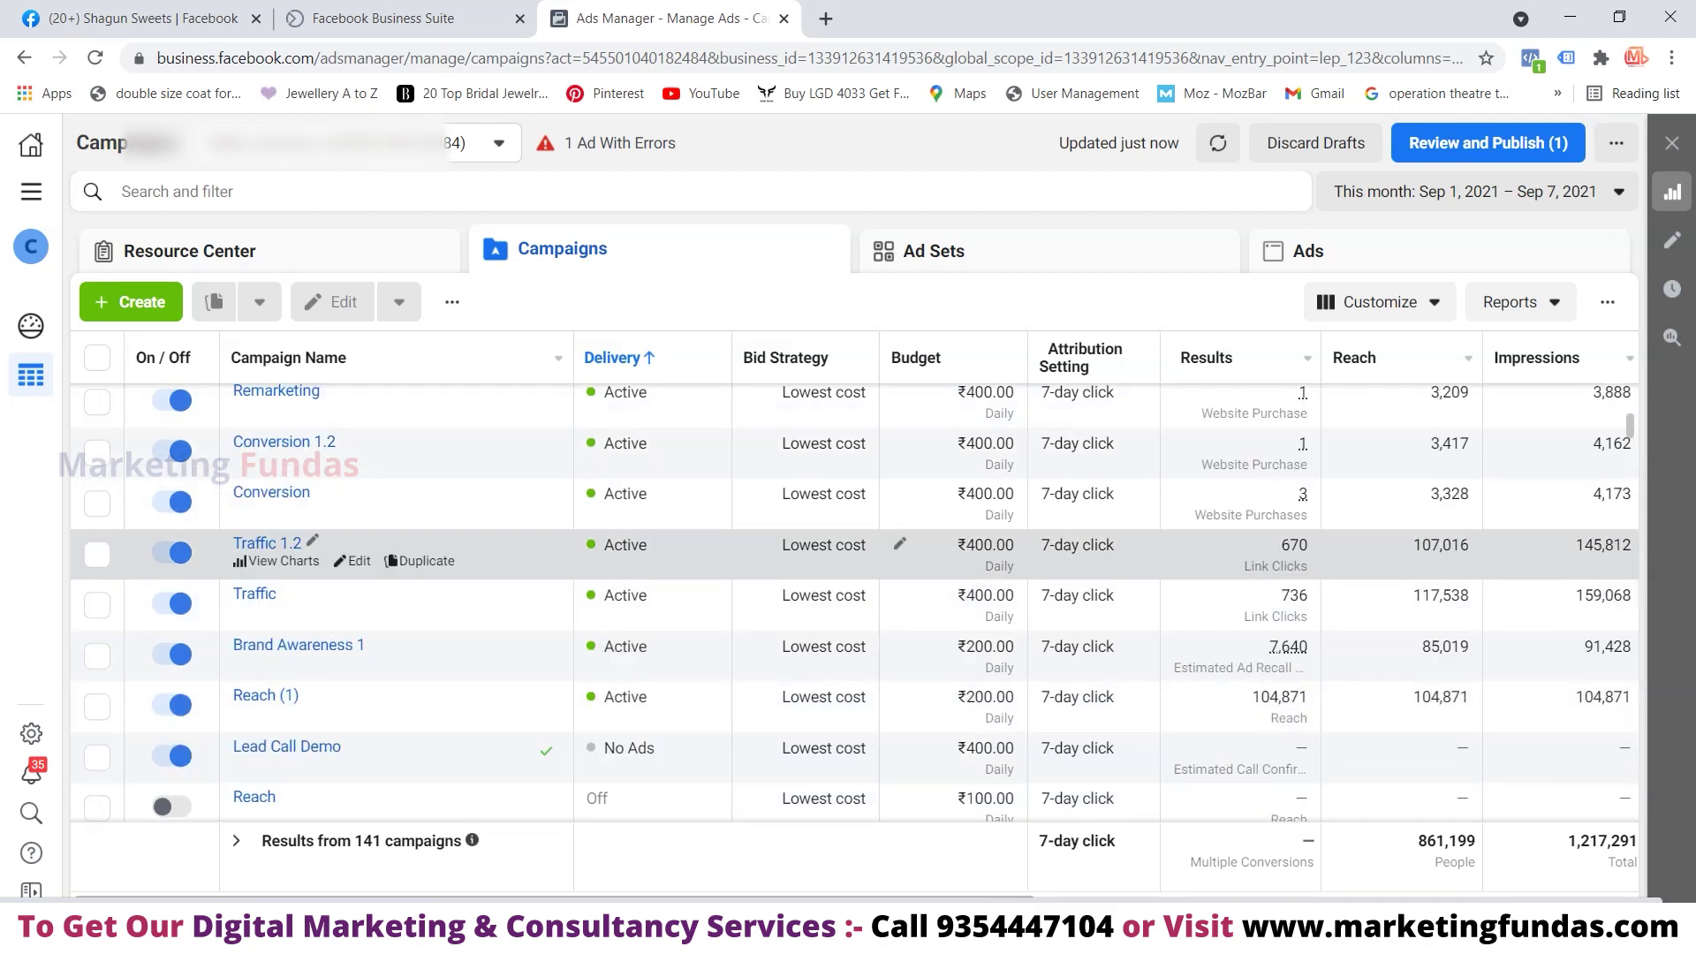
pyautogui.scroll(-3, 900, 495)
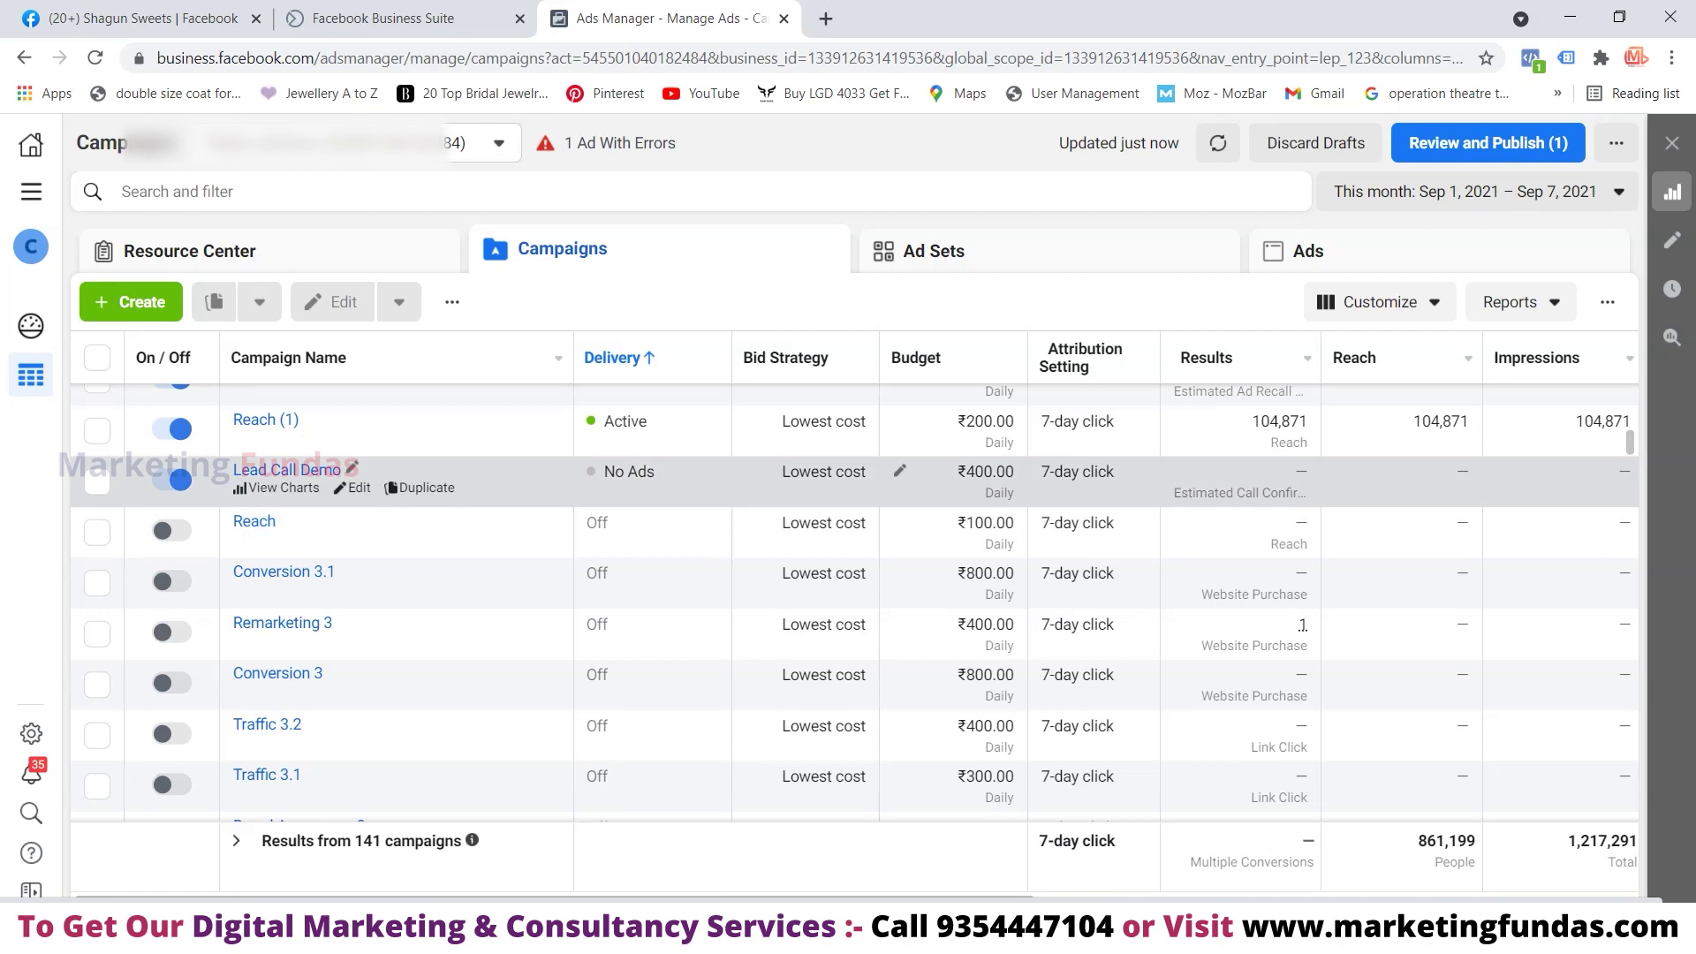
pyautogui.scroll(5, 848, 600)
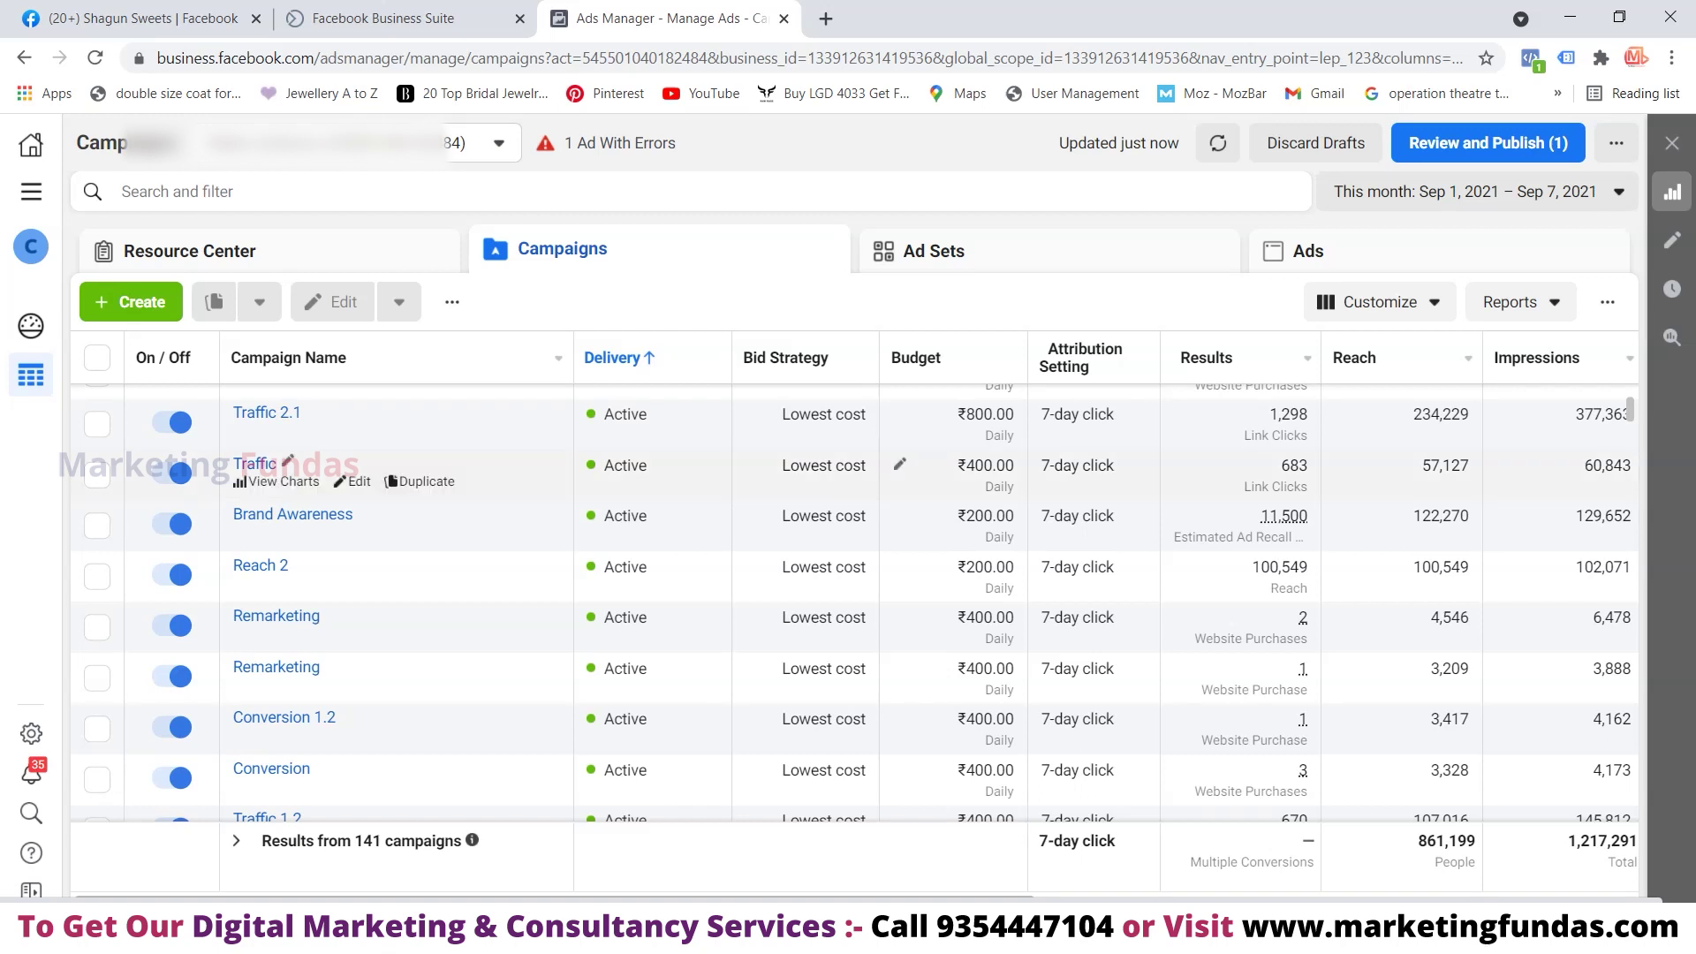
pyautogui.scroll(-3, 848, 601)
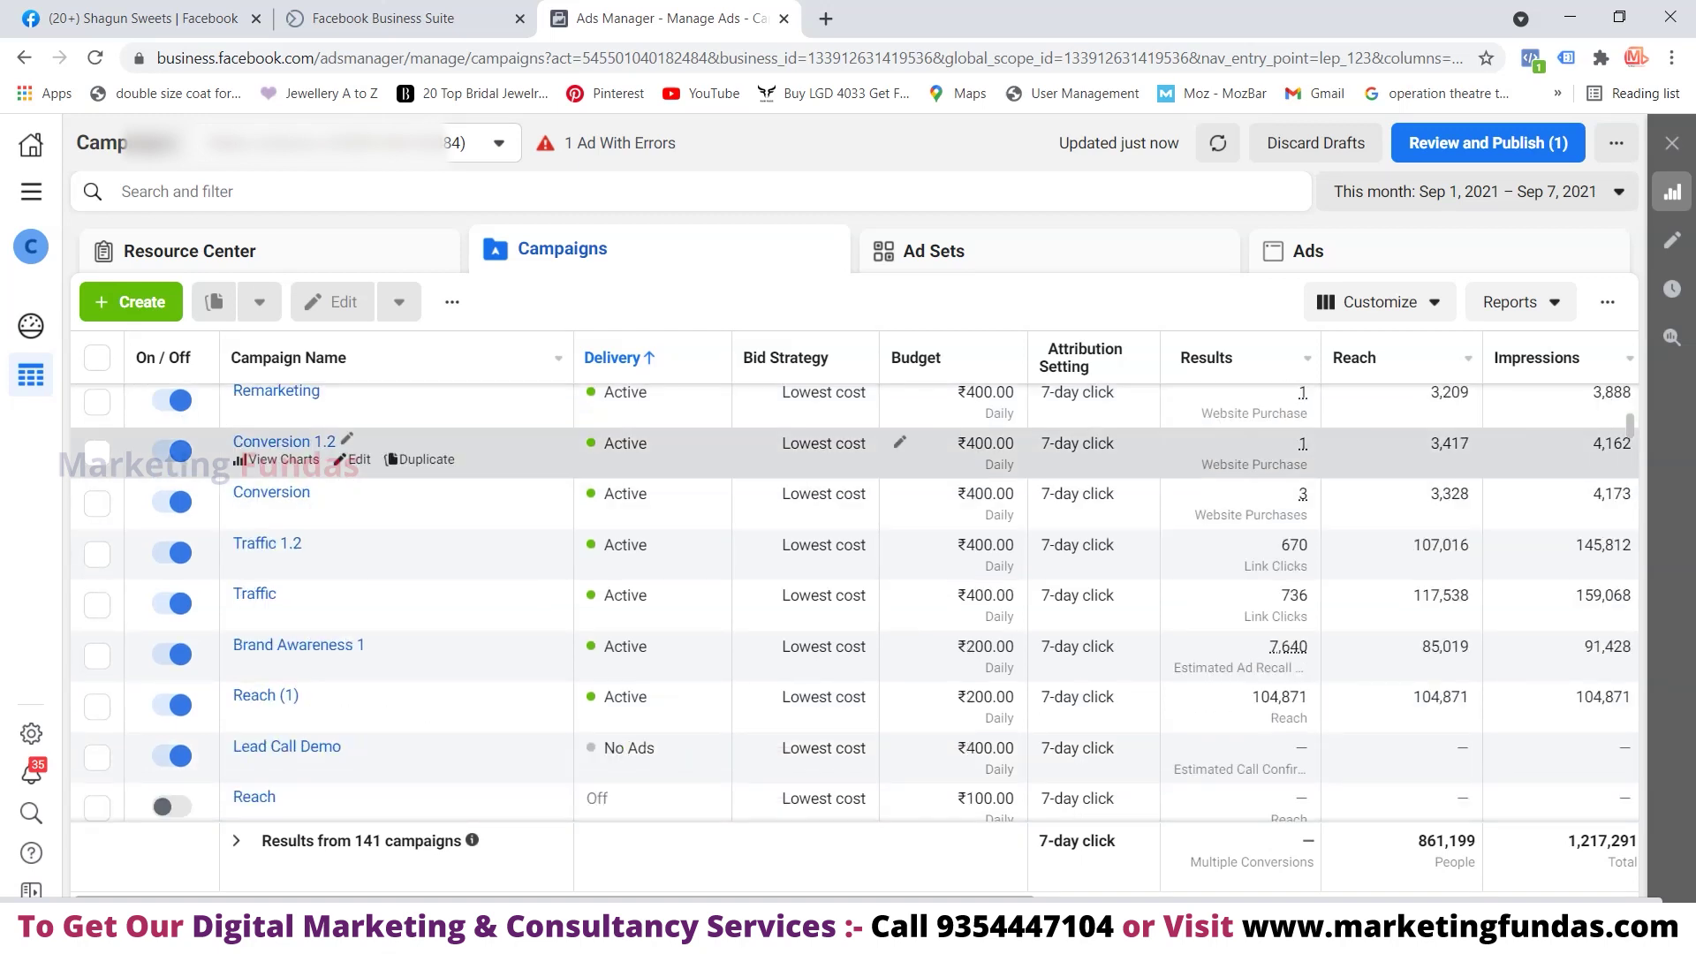